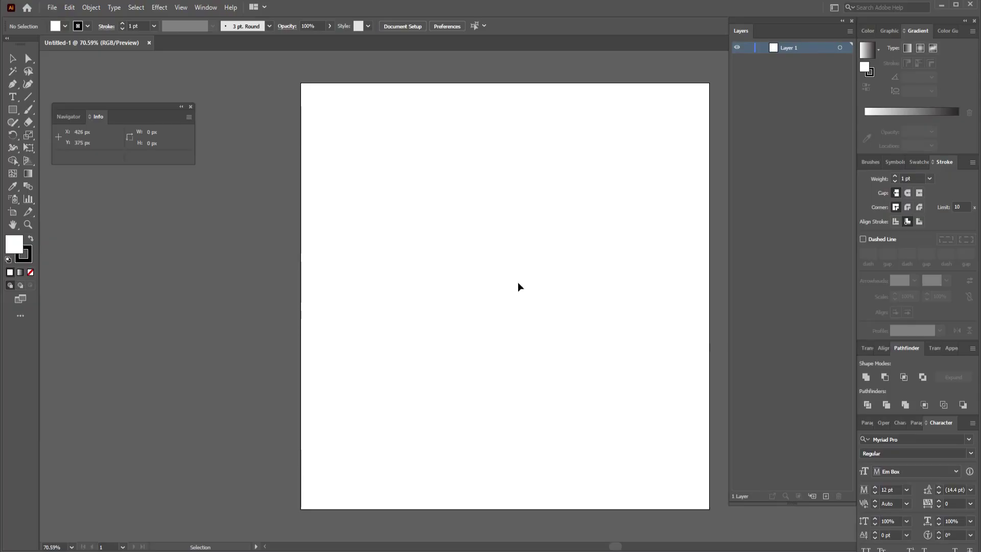
- Ready the Pen tool with both fill and stroke set to None
left_click_drag(517, 282, 474, 291)
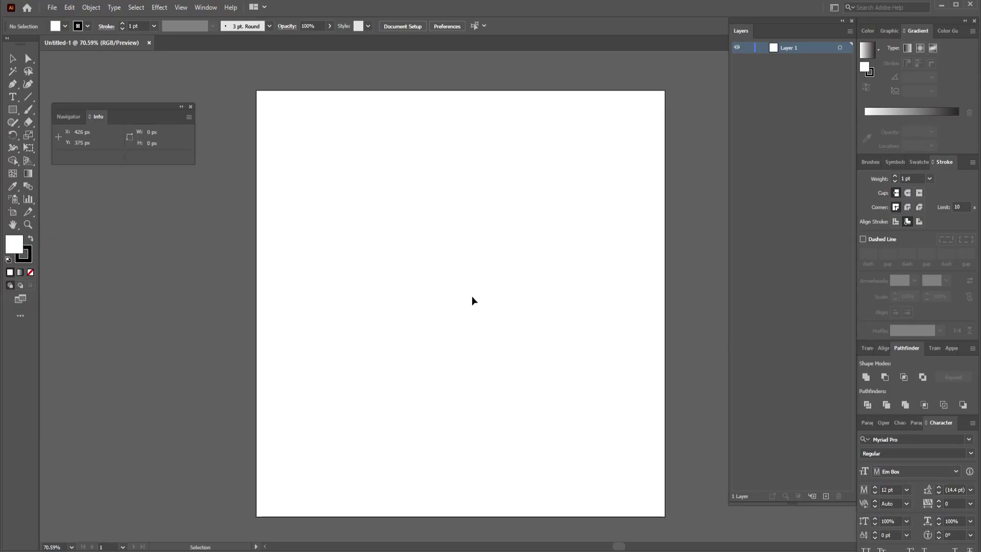
left_click(12, 84)
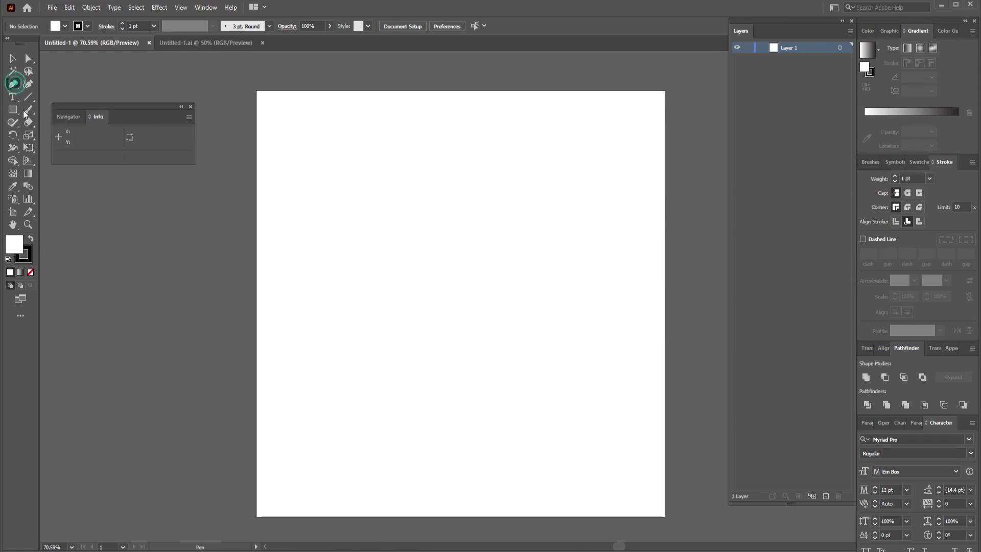
left_click(30, 272)
left_click(24, 254)
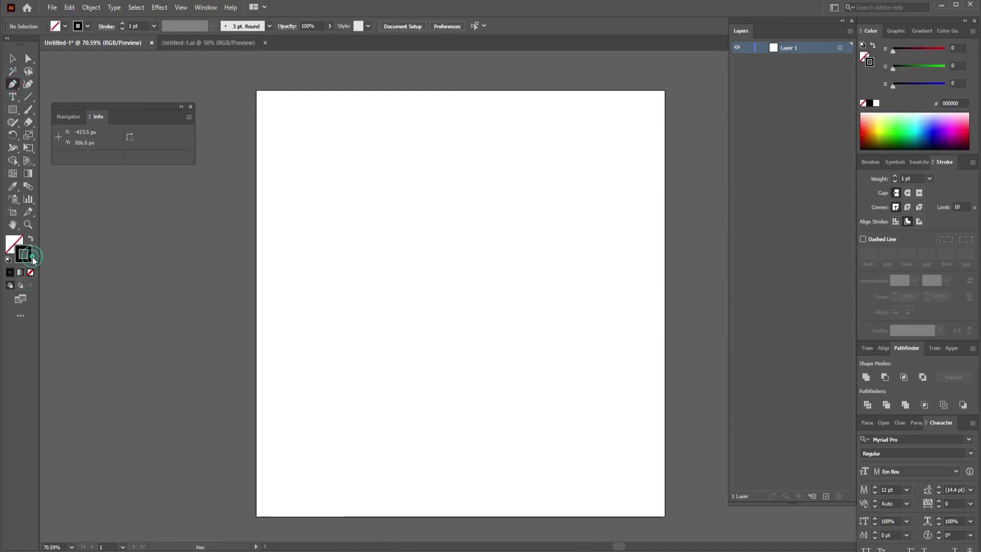
left_click(30, 272)
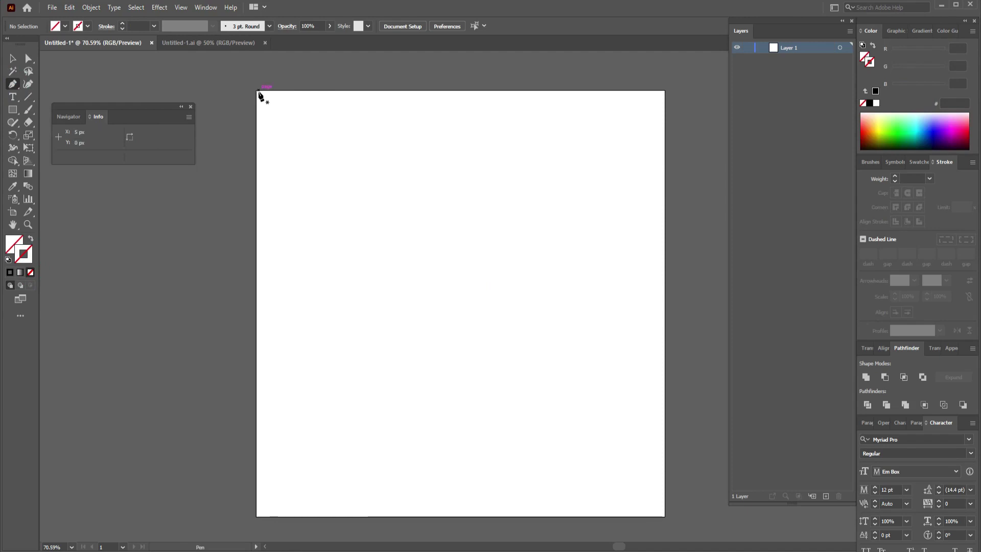
- Draw a closed path over the artboard's left strip, about 290 px wide, with a curved right edge
left_click(257, 90)
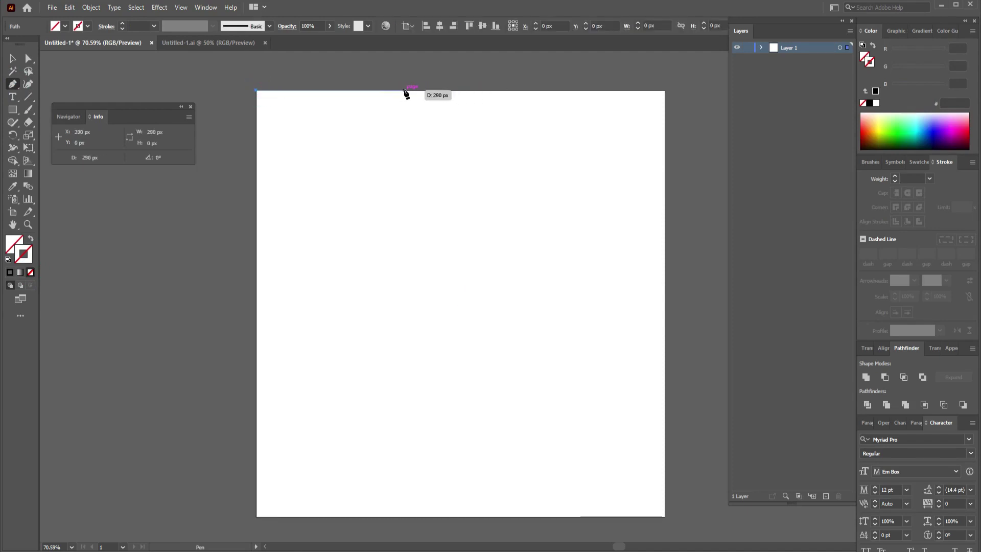
left_click(404, 91)
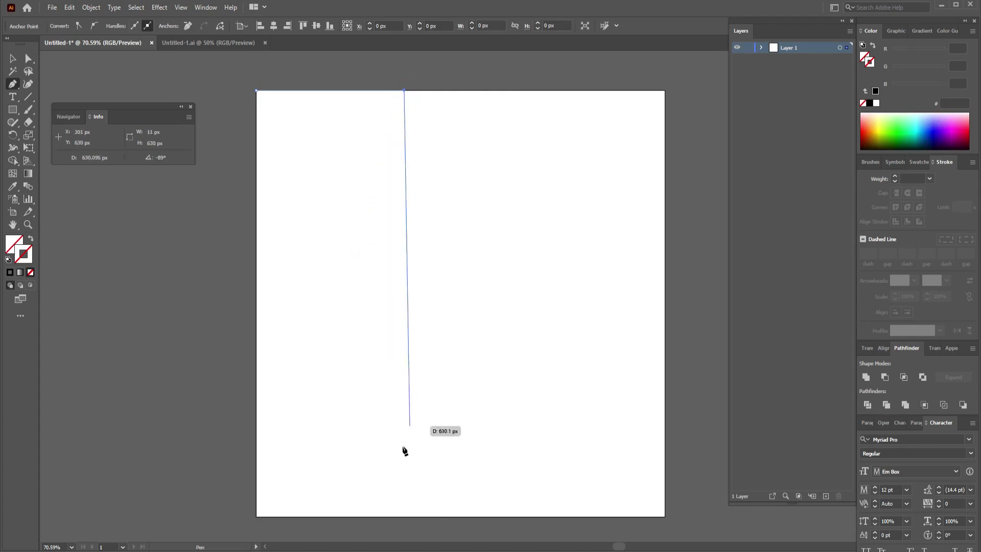
scroll(423, 401, "down", 1)
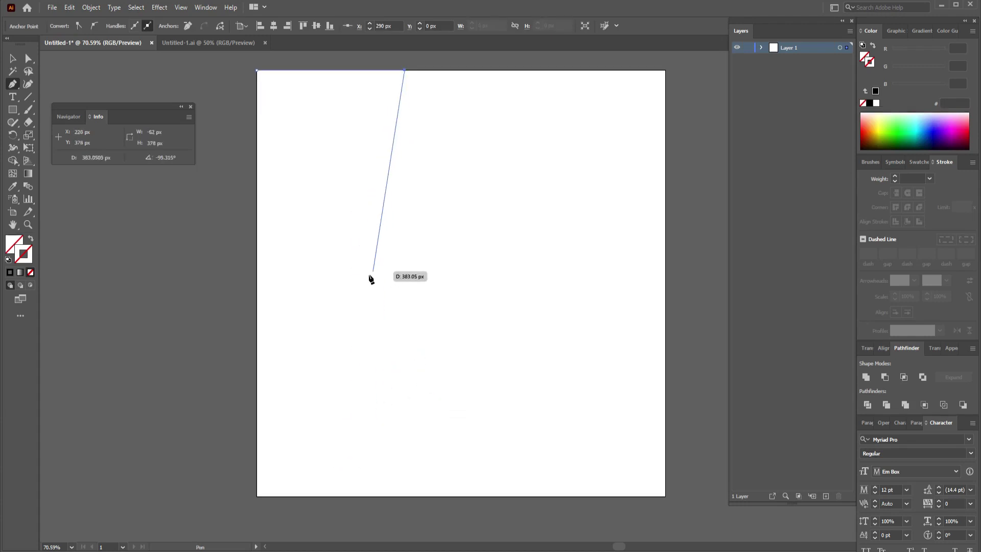
mouse_move(361, 282)
left_mouse_down()
mouse_move(326, 333)
mouse_move(361, 384)
left_mouse_up()
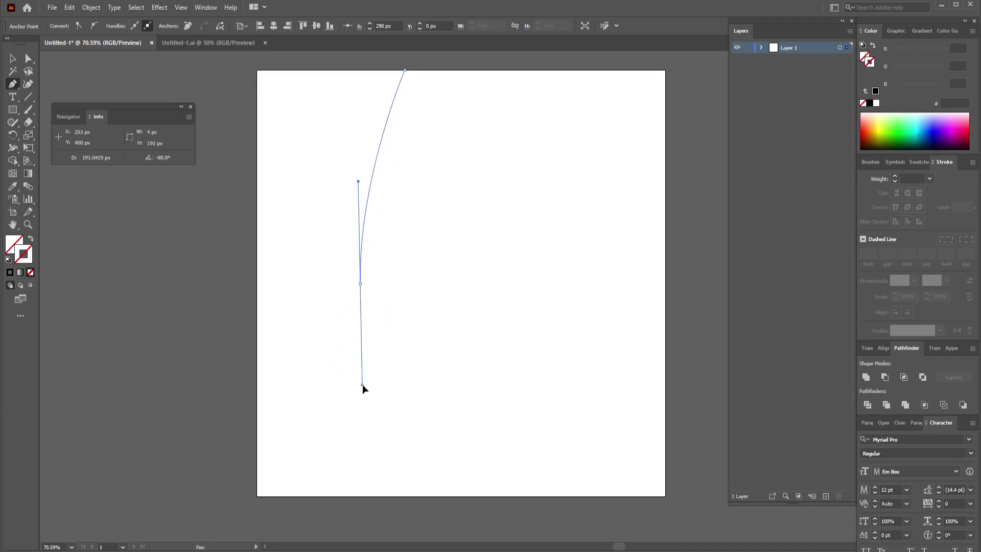
left_click(363, 496)
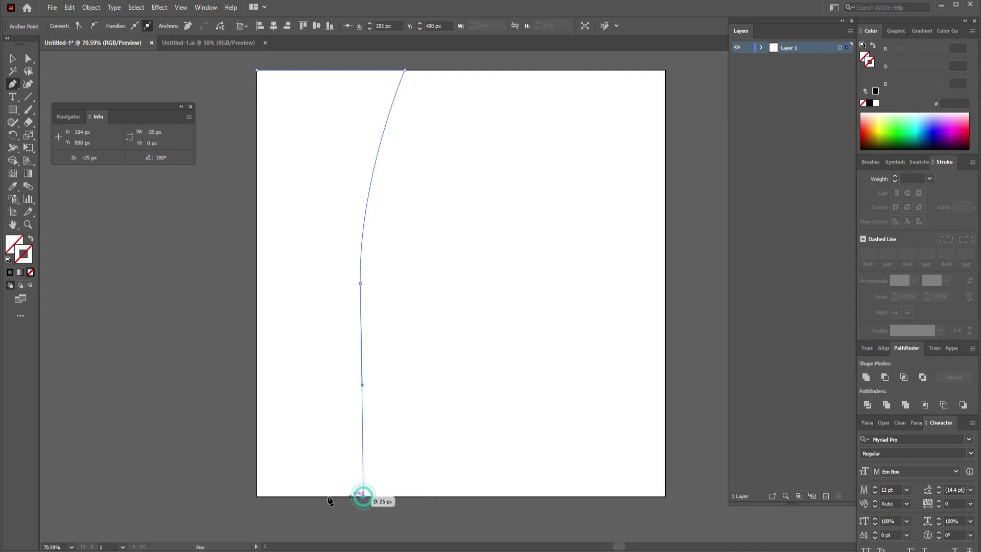
left_click(257, 496)
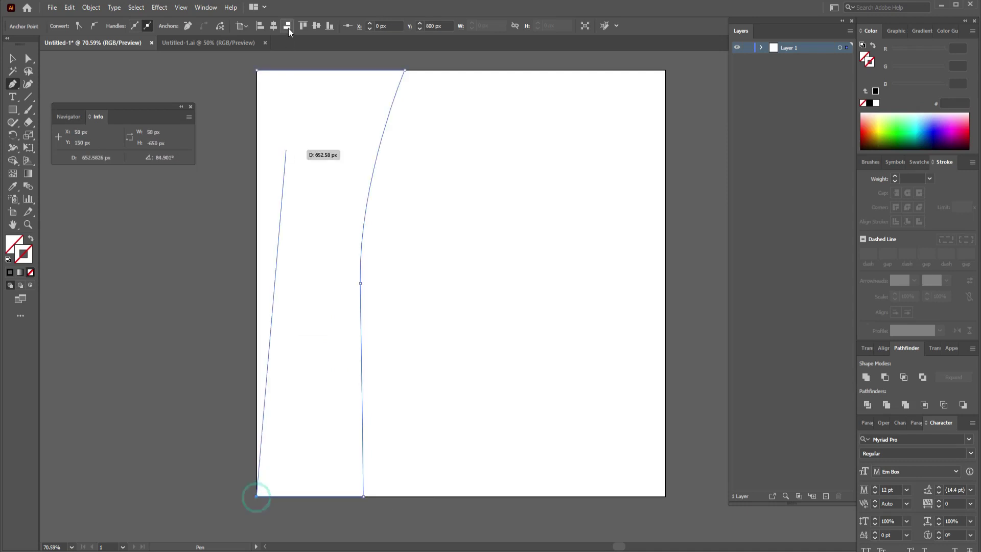
left_click(257, 70)
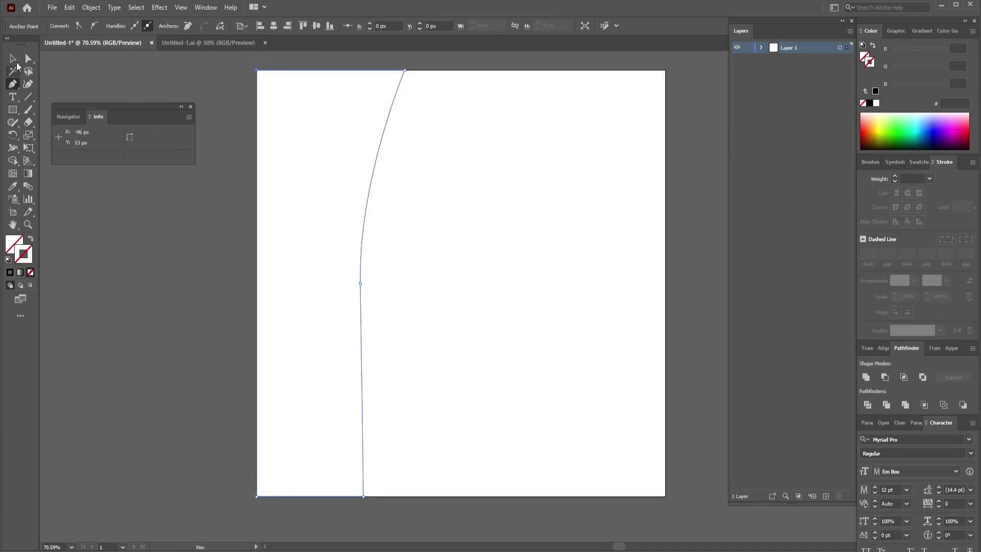
left_click(12, 58)
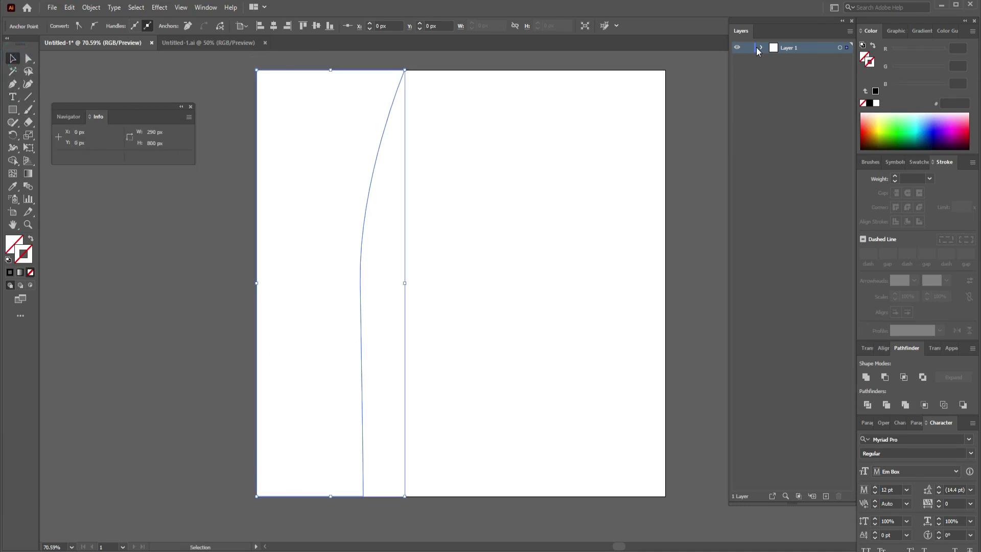
left_click(760, 48)
- Lock the first path, then draw a second closed path about 426 px wide with a curved right edge
left_click(748, 59)
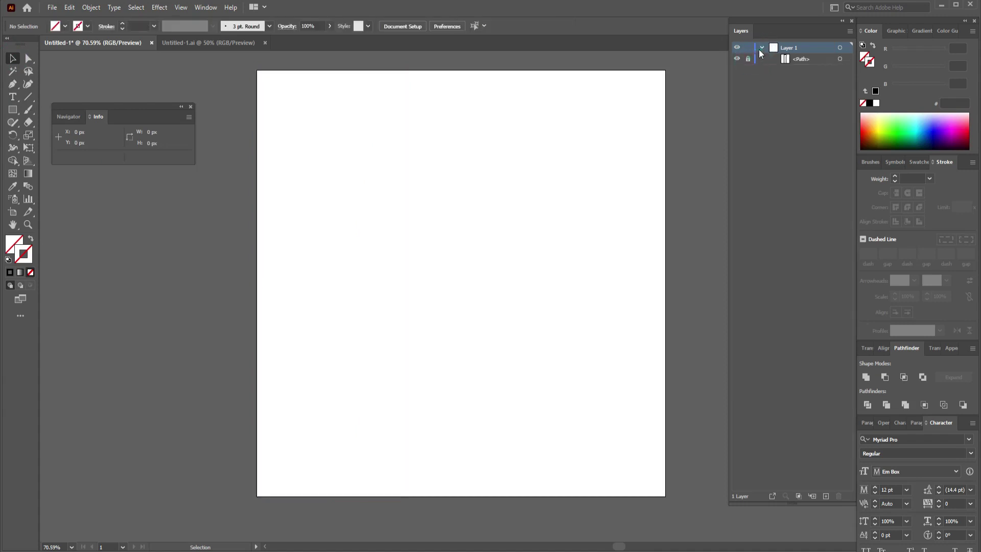
left_click(13, 84)
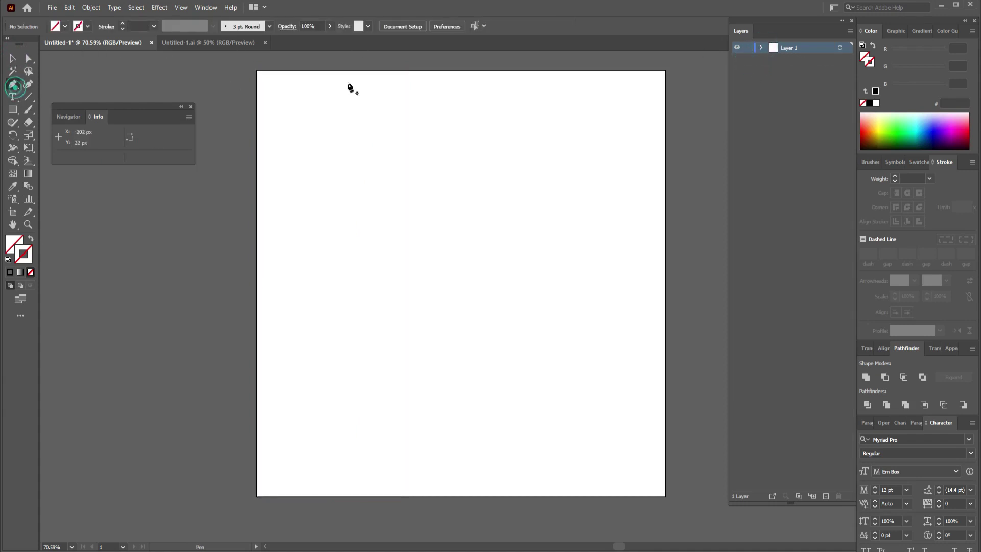
left_click(256, 71)
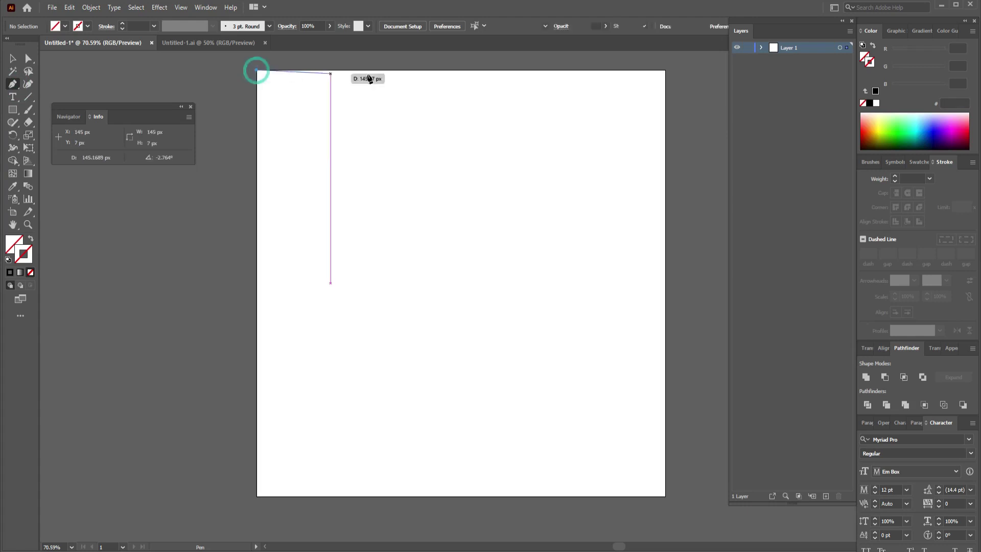
left_click(468, 70)
left_click_drag(422, 283, 422, 458)
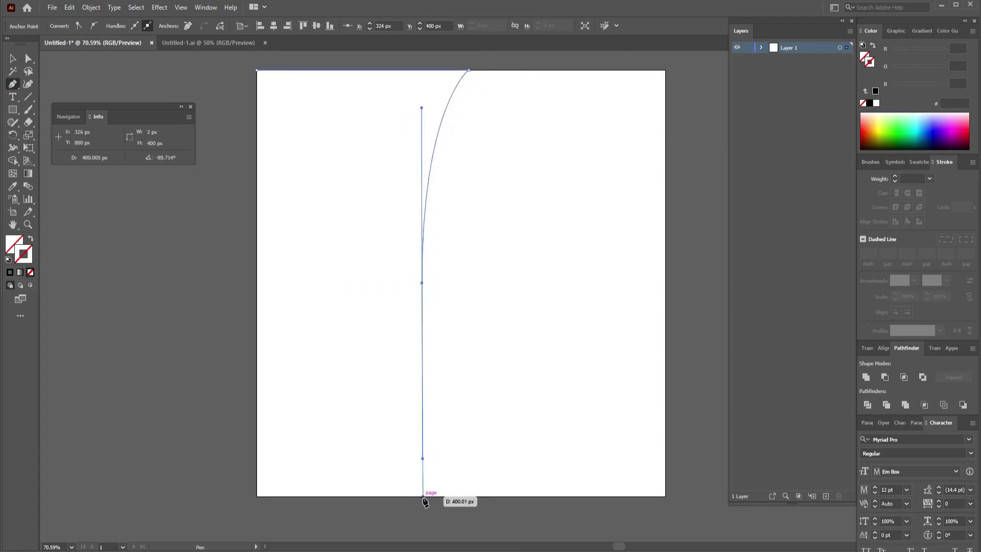
left_click(422, 496)
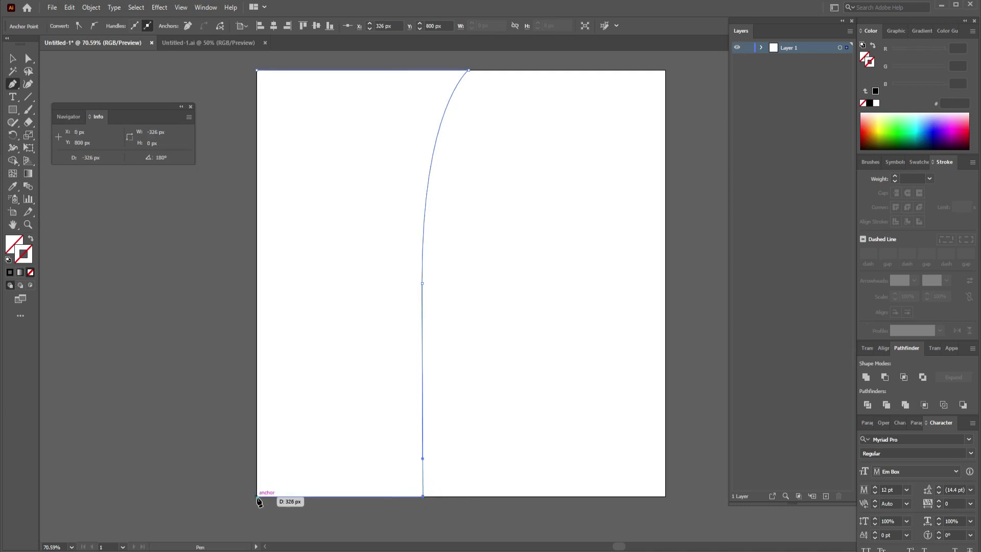
left_click(257, 496)
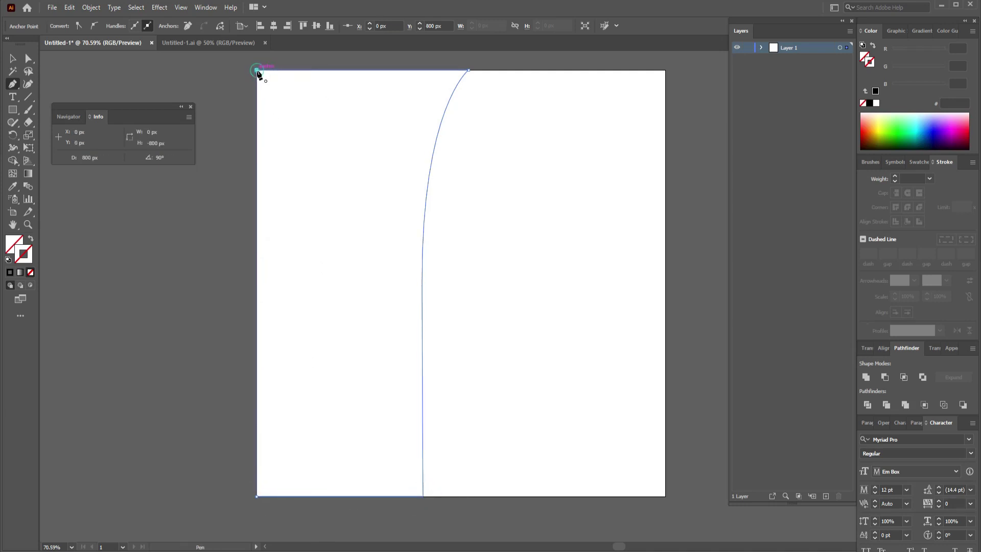
left_click(257, 71)
left_click(13, 58)
- Draw an unfilled 382 × 382 px circle on the pasteboard left of the artboard
left_click(180, 71)
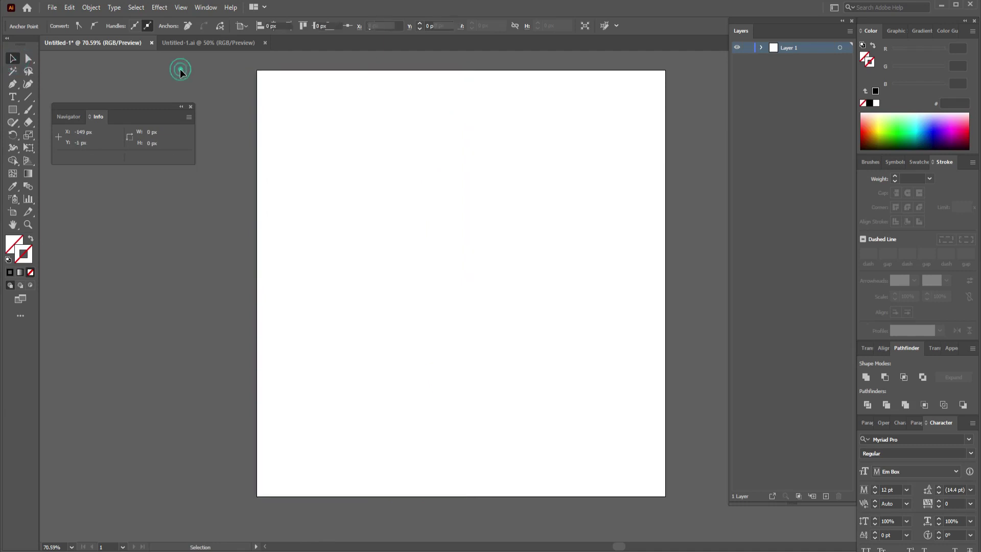
left_click_drag(153, 240, 376, 243)
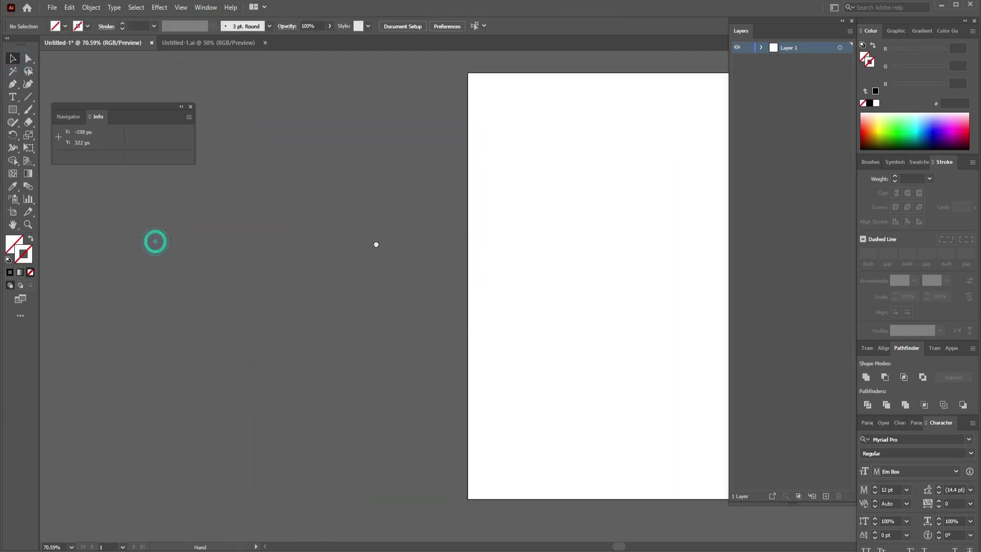
left_click(17, 107)
left_click_drag(14, 111, 51, 139)
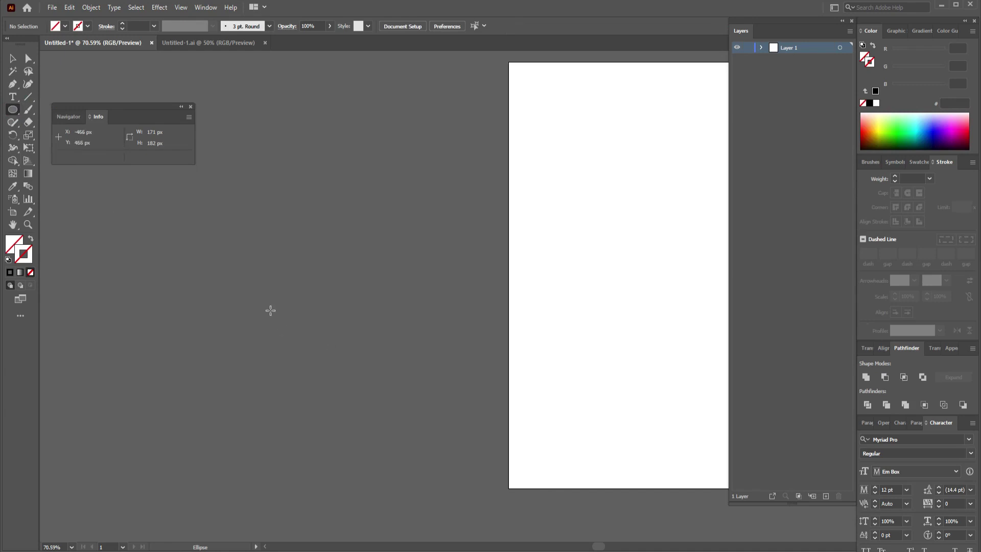
left_click_drag(270, 310, 368, 402)
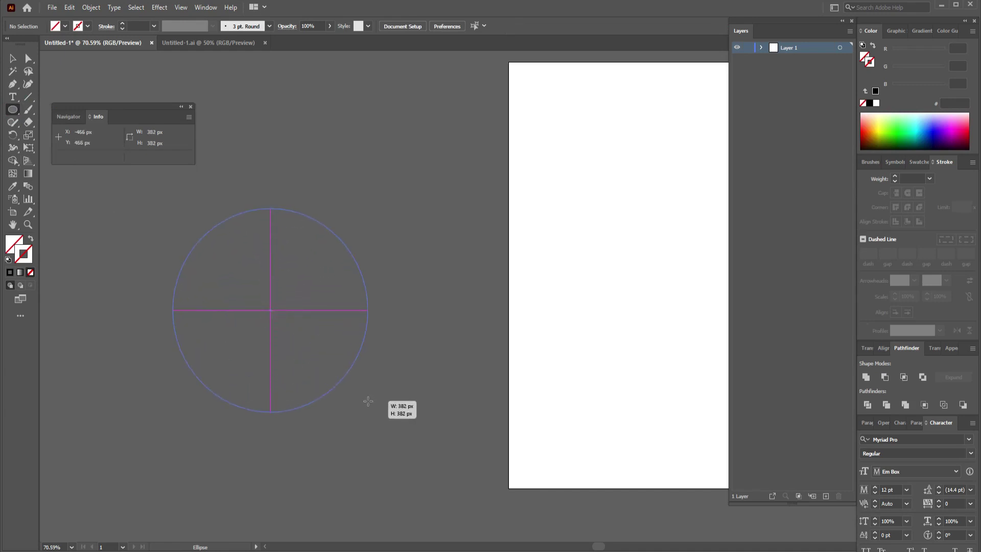
key("v")
left_click(422, 410)
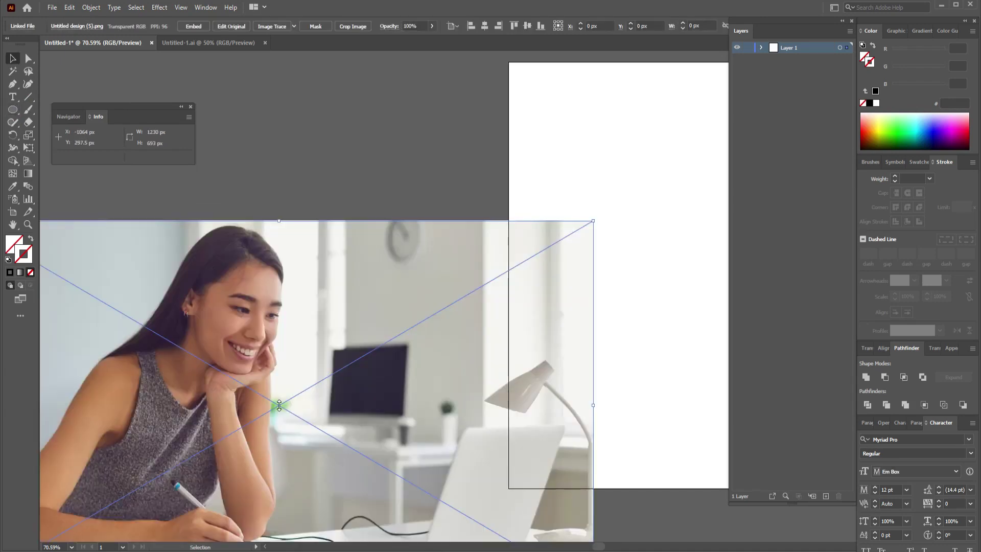
- Place and embed the woman's photo, shrinking it proportionally to about 135 × 76 px
left_click_drag(421, 409, 279, 405)
left_click(193, 26)
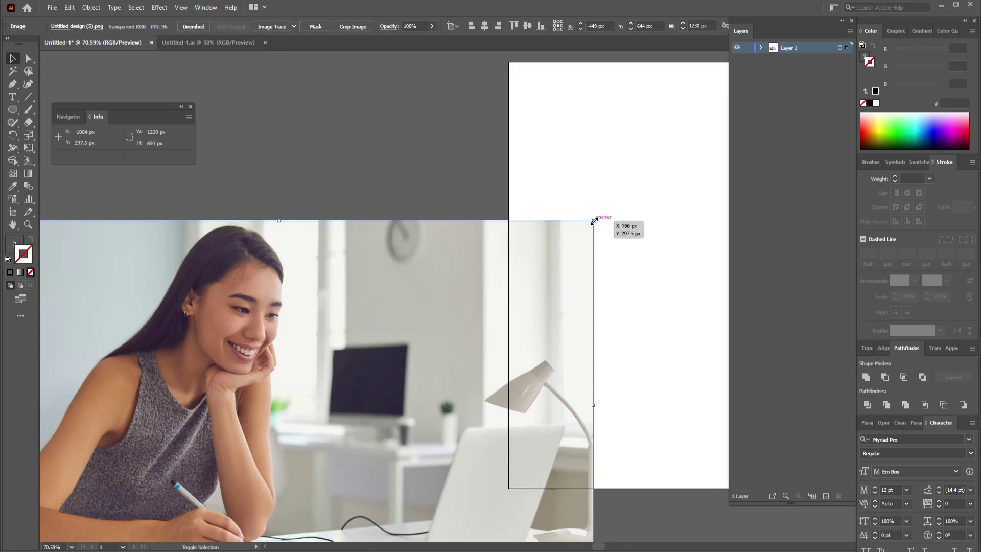
mouse_move(593, 221)
left_mouse_down()
mouse_move(408, 364)
mouse_move(361, 384)
left_mouse_up()
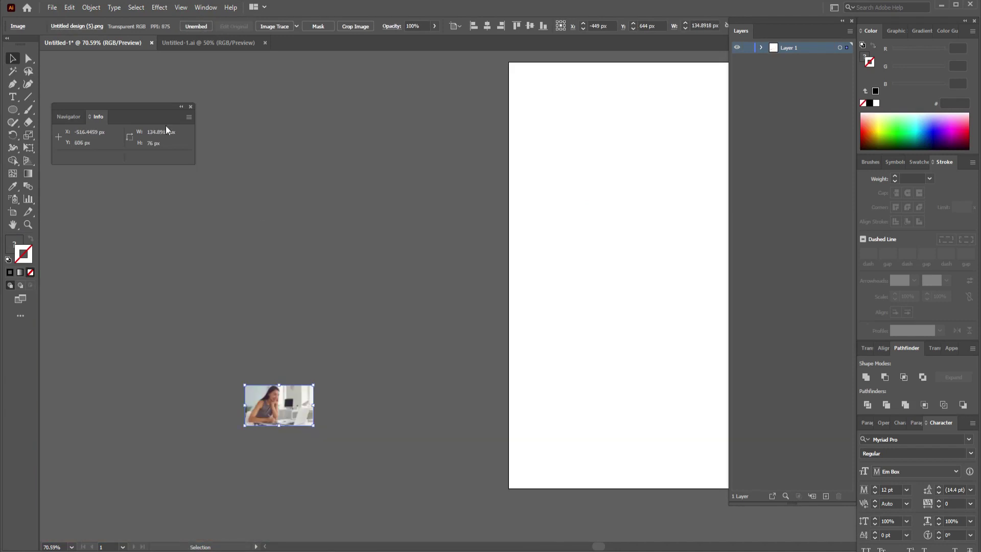
key("l")
- Centre the small photo inside the circle and apply a black 1 pt stroke
left_click_drag(172, 208, 368, 411)
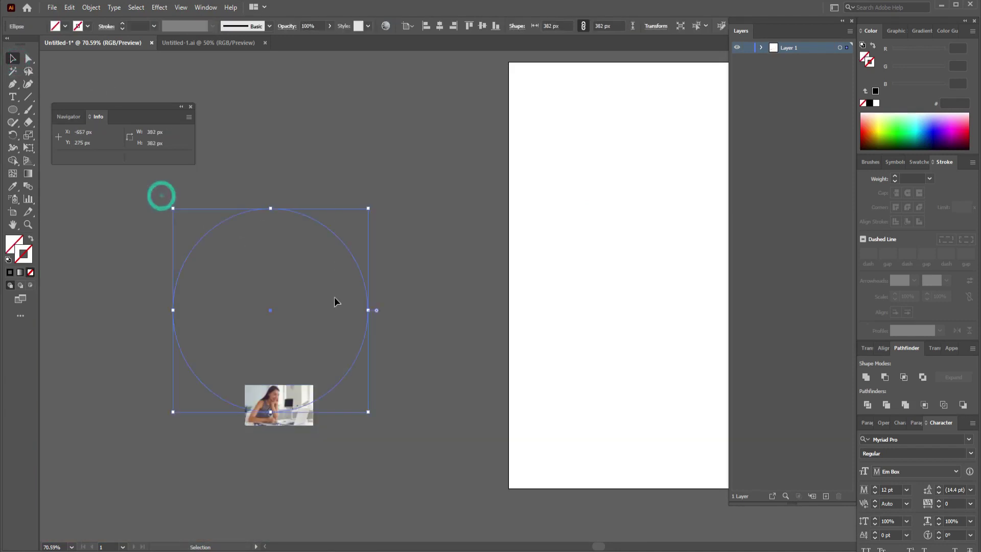
key("ctrl+z")
left_click_drag(295, 394, 292, 295)
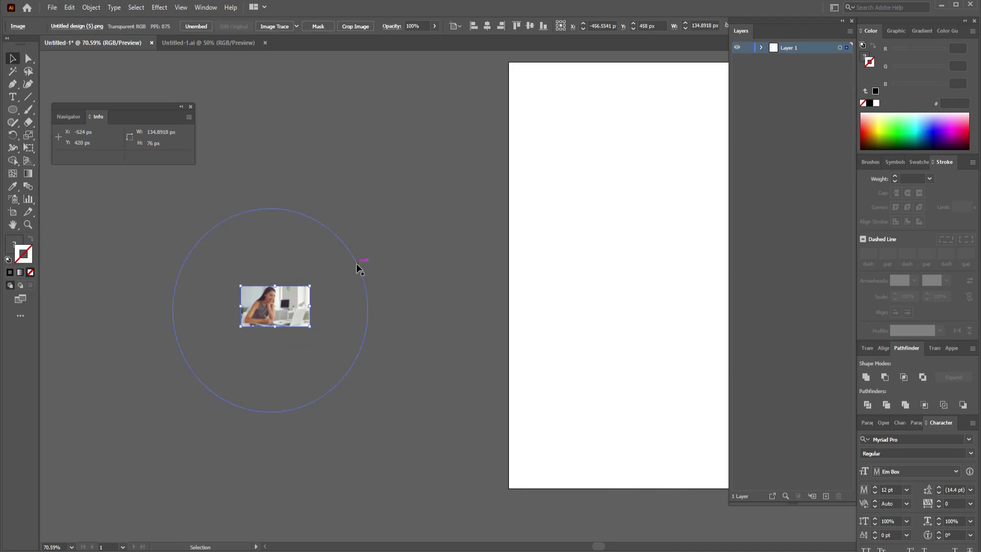
left_click(356, 262)
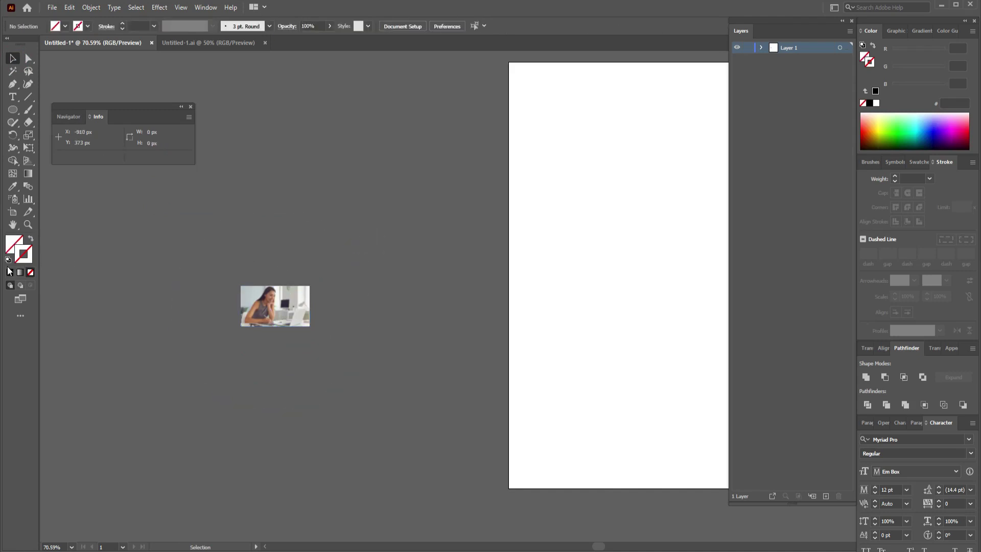
left_click(10, 252)
left_click(10, 272)
- Give the circle a black outline and enlarge the photo to about 521 px wide
left_click_drag(398, 257, 320, 256)
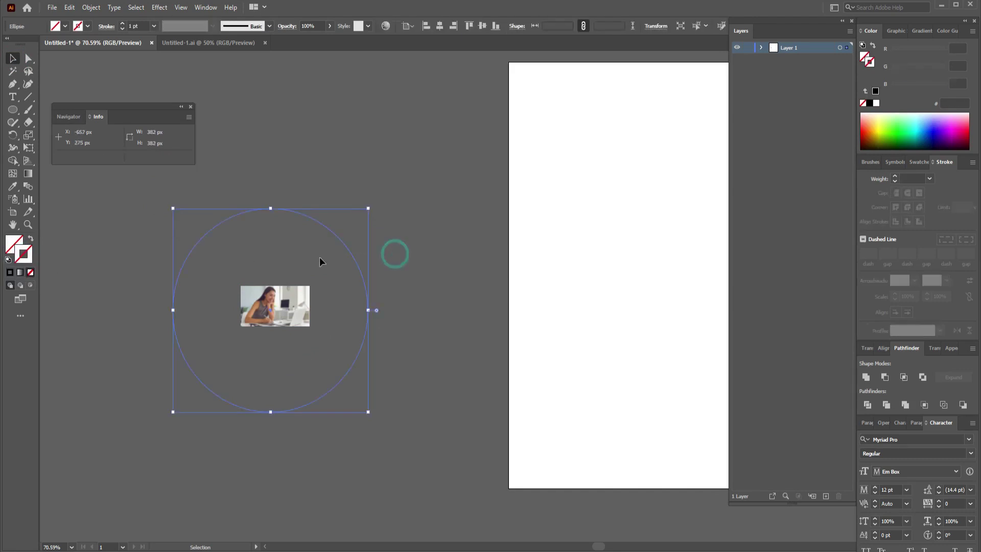
left_click(13, 275)
left_click(125, 314)
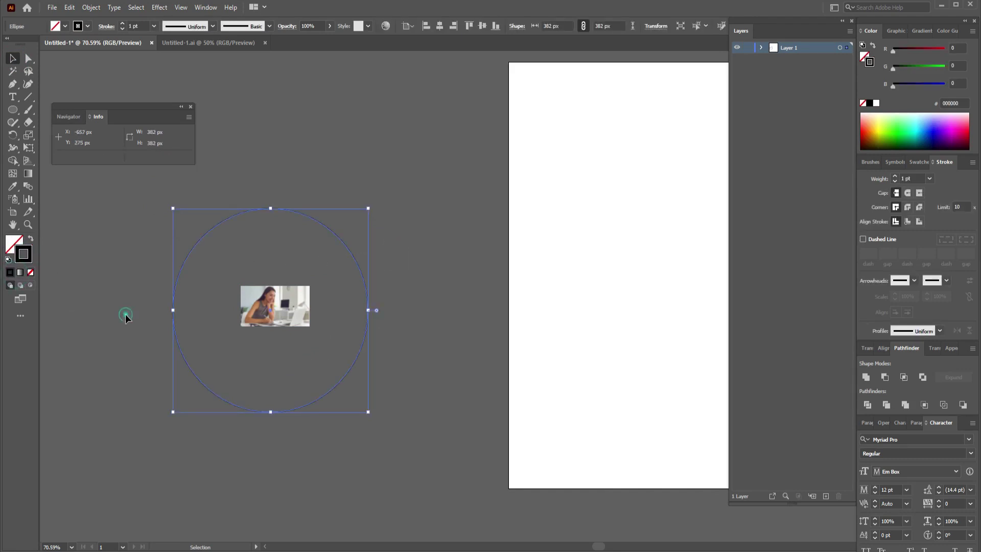
left_click(306, 303)
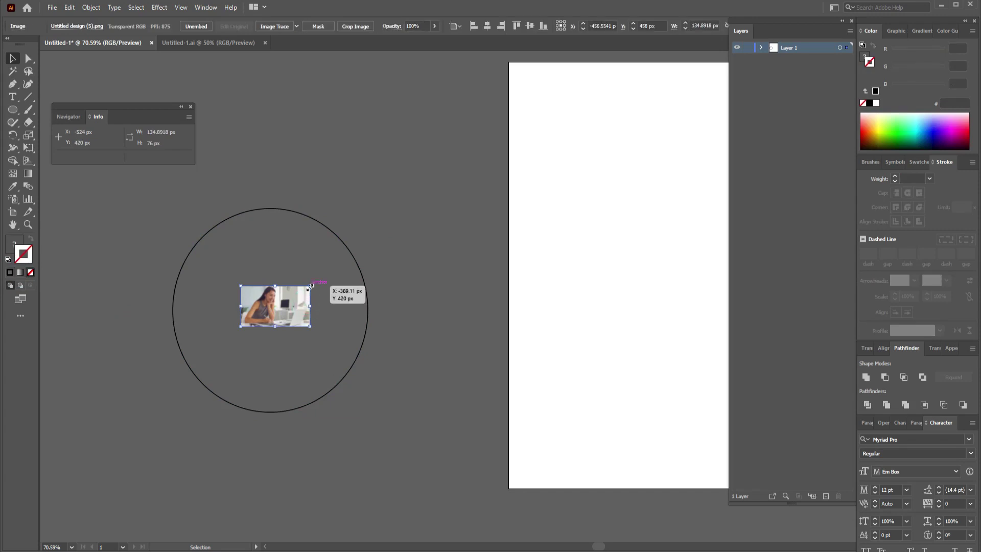
left_click_drag(312, 286, 408, 220)
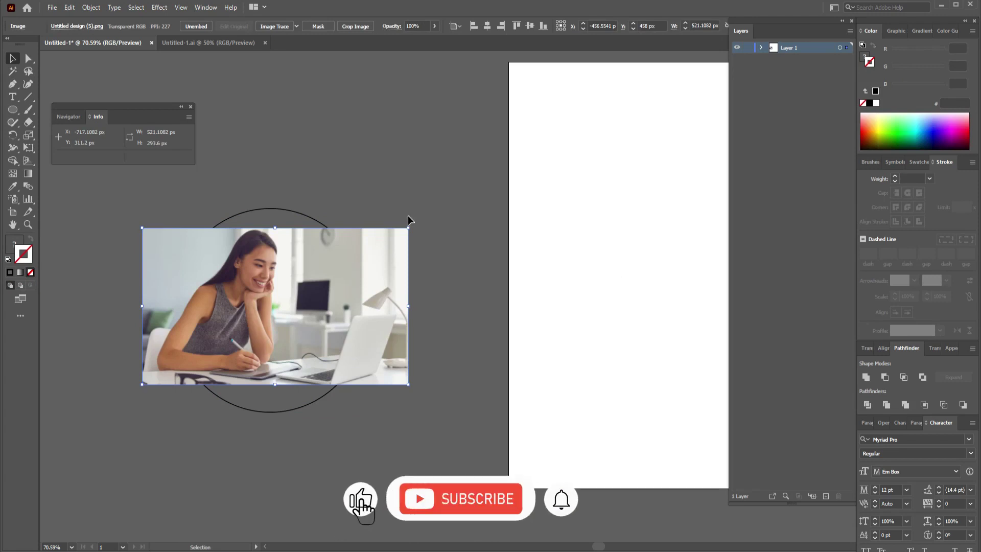
- Shrink the circle to 295 px and nudge it behind the woman's face
left_click(290, 210)
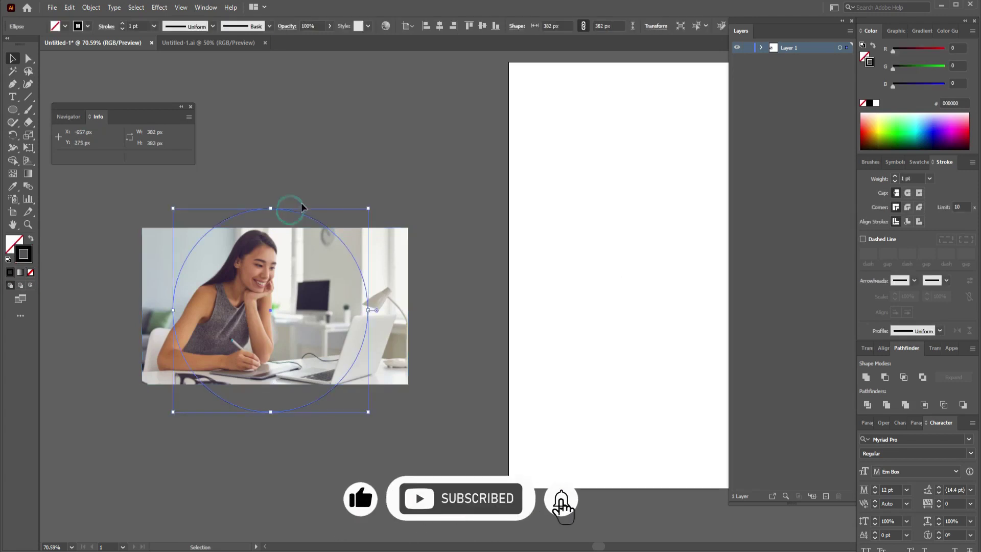
mouse_move(369, 206)
left_mouse_down()
mouse_move(355, 241)
mouse_move(360, 233)
left_mouse_up()
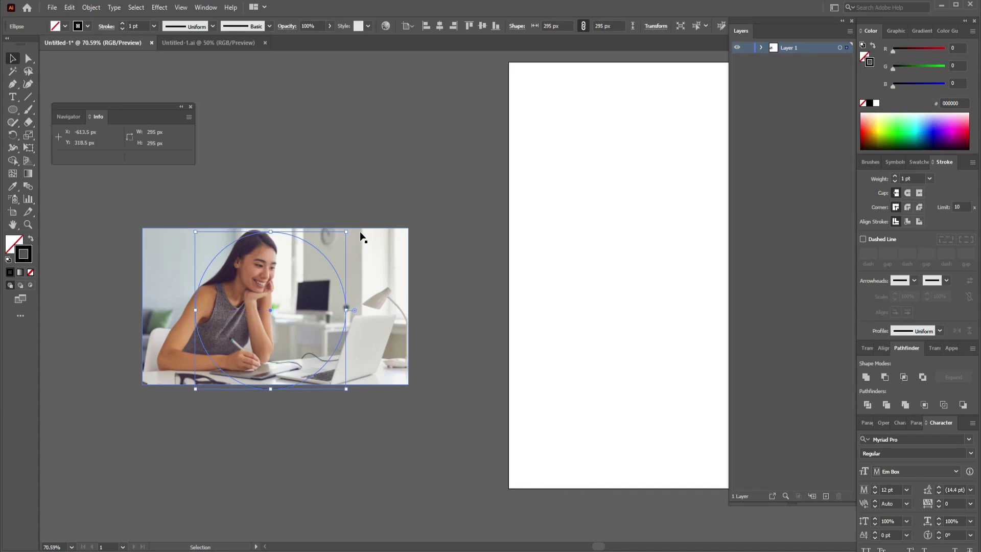
key("Up")
key("Up")
key("Up")
key("Up")
key("Up")
key("Up")
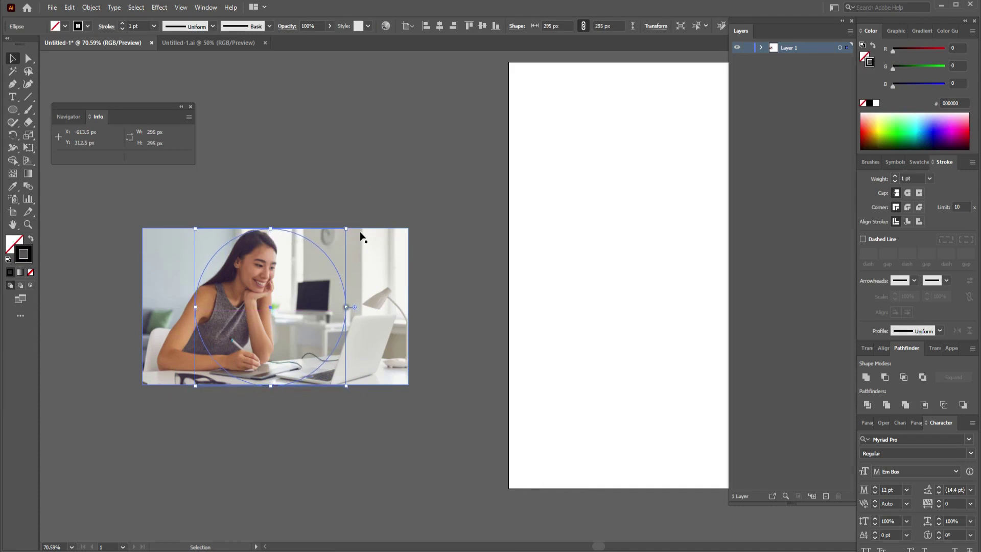
key("Right")
key("Right")
key("Right")
key("Right")
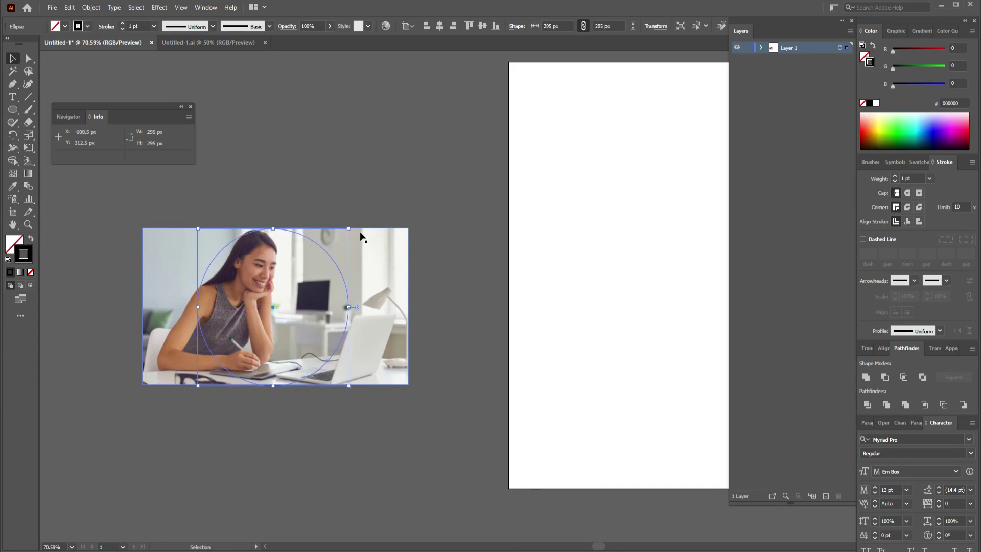
key("Up")
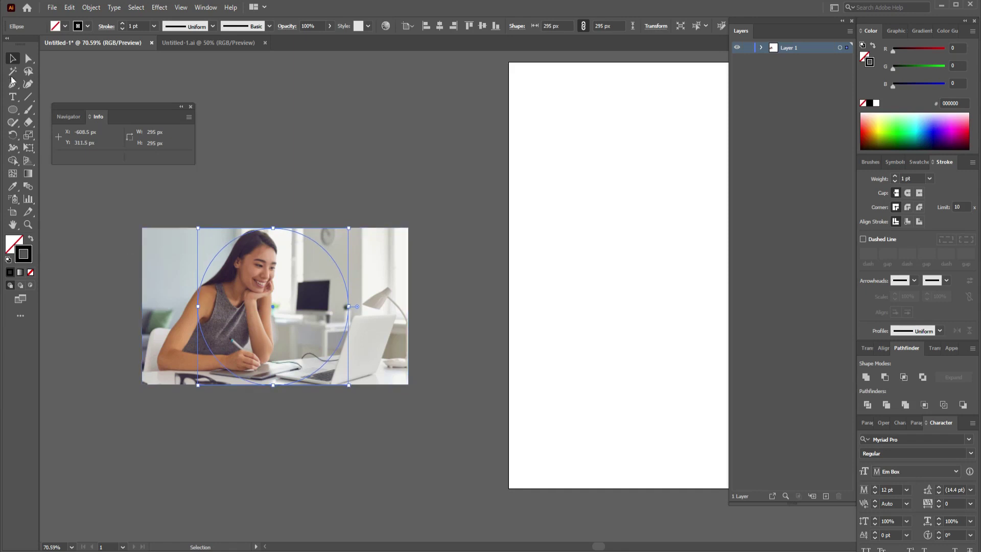
left_click(366, 198)
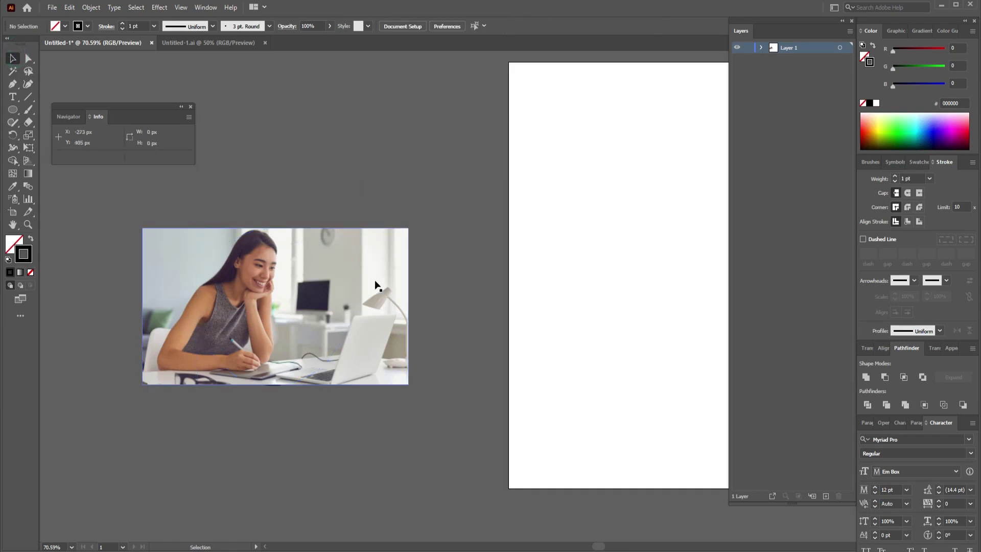
- Stack the 295 px circle above the photo in Layer 1 and select it
left_click(760, 48)
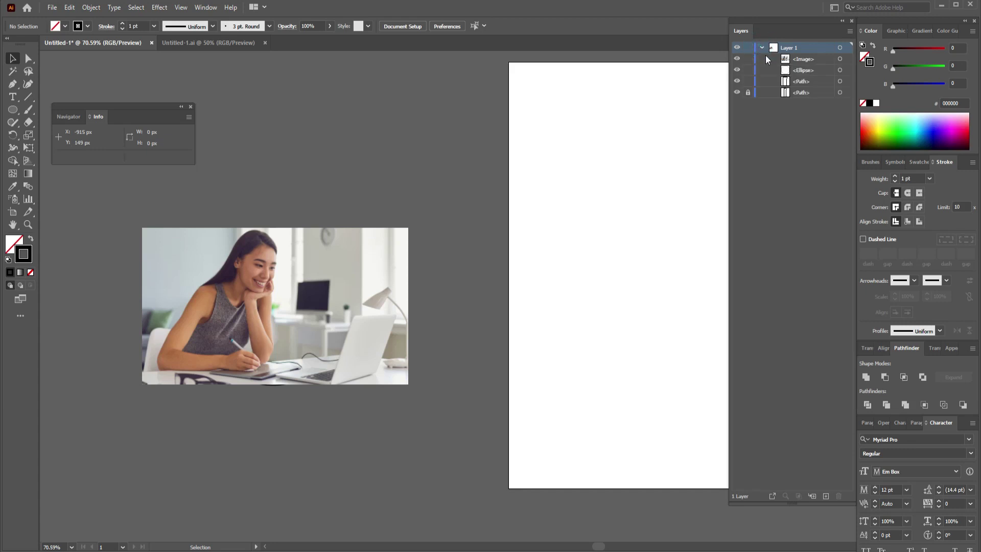
left_click_drag(799, 59, 804, 80)
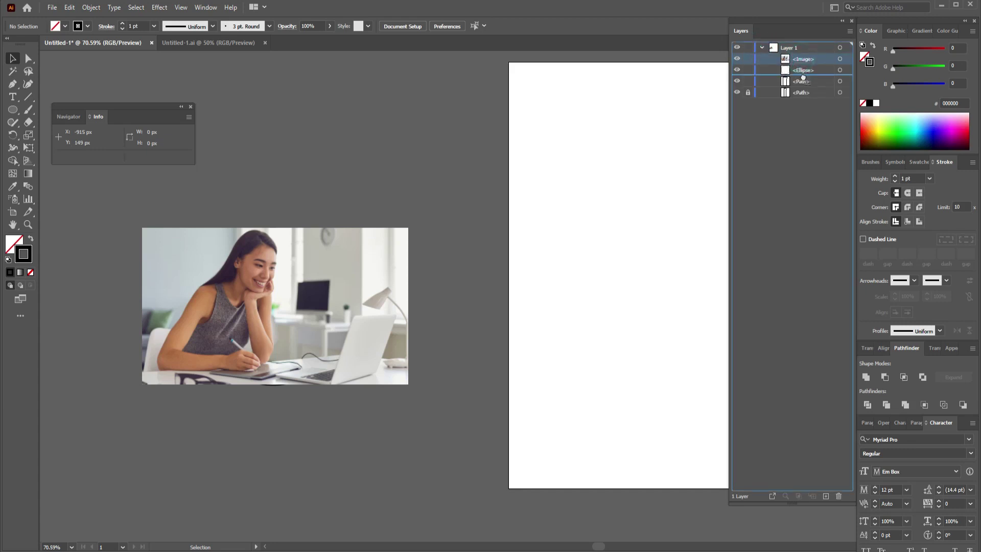
left_click(427, 289)
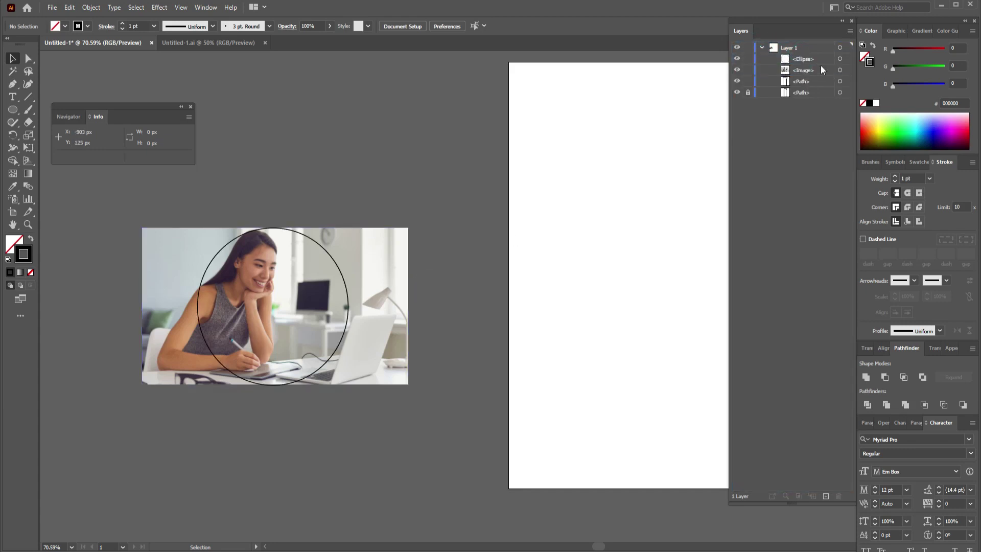
left_click(761, 48)
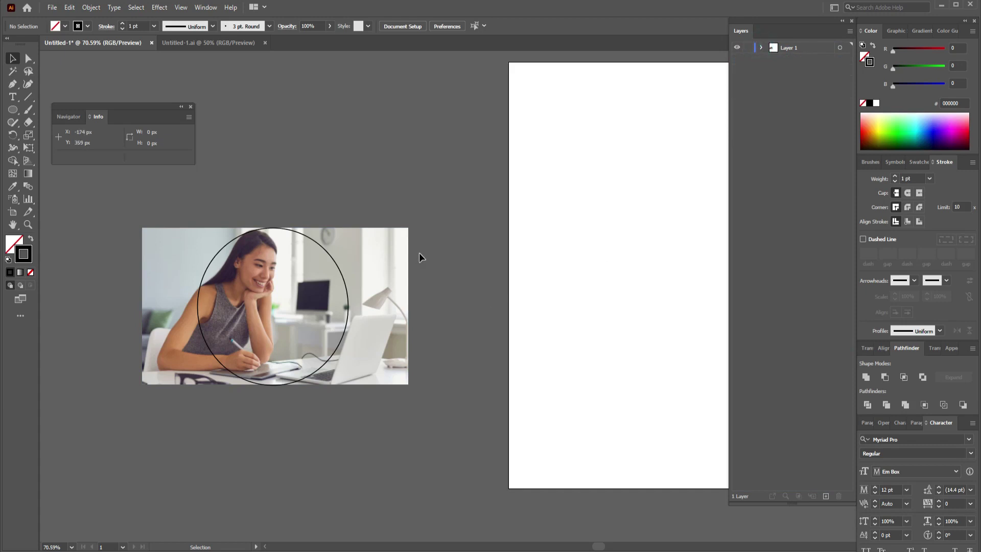
left_click(333, 260)
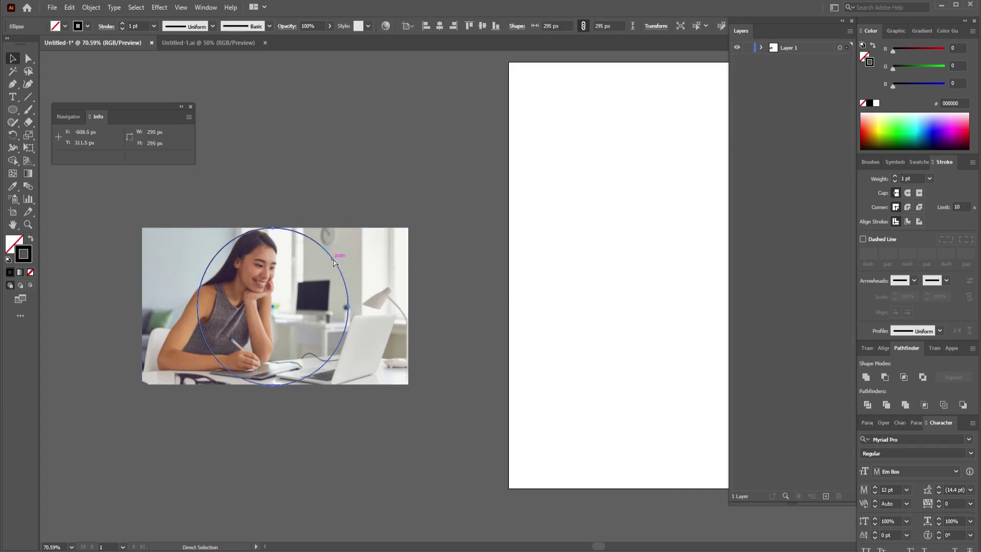
- Clip the photo into the 295 px circle, temporarily hiding the top circle copy
key("v")
left_click(762, 47)
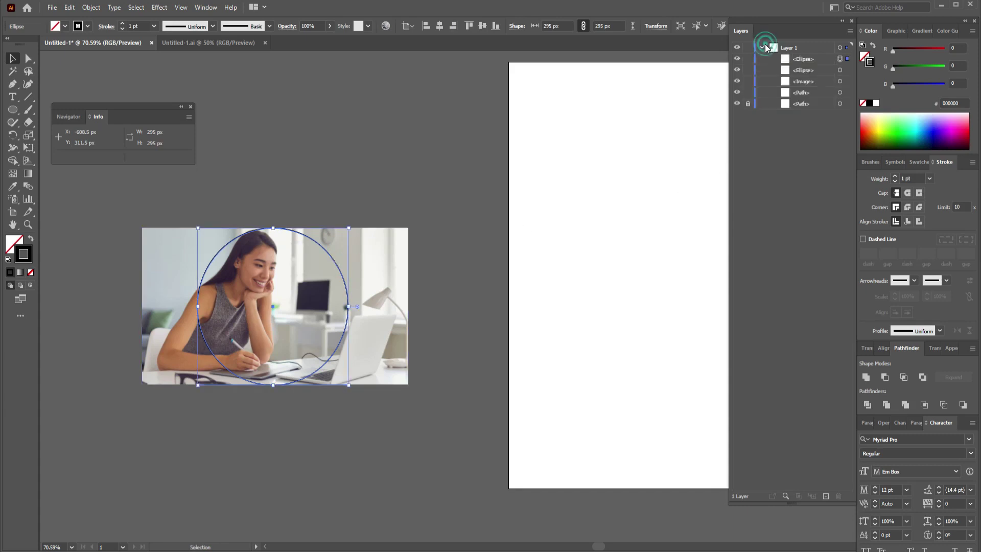
left_click(737, 59)
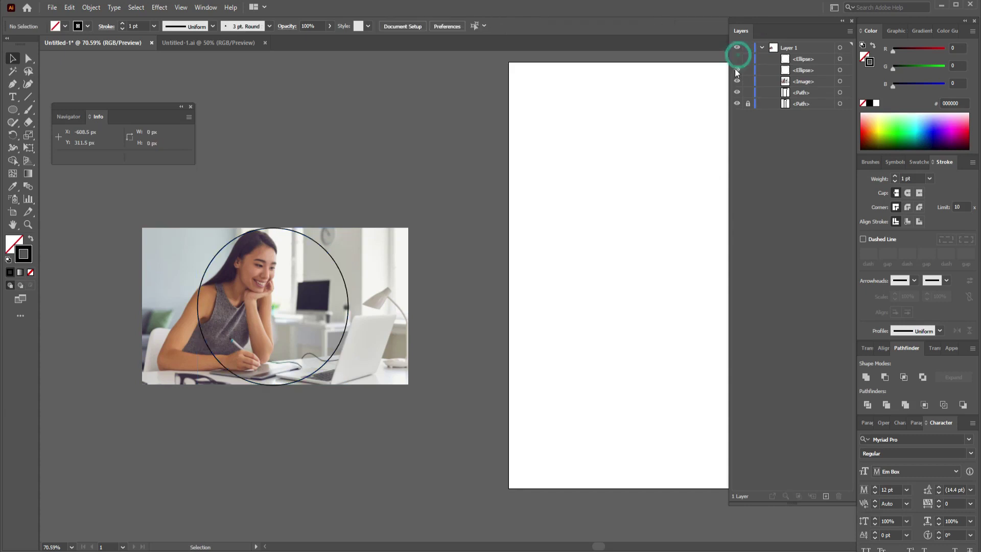
left_click_drag(336, 231, 281, 278)
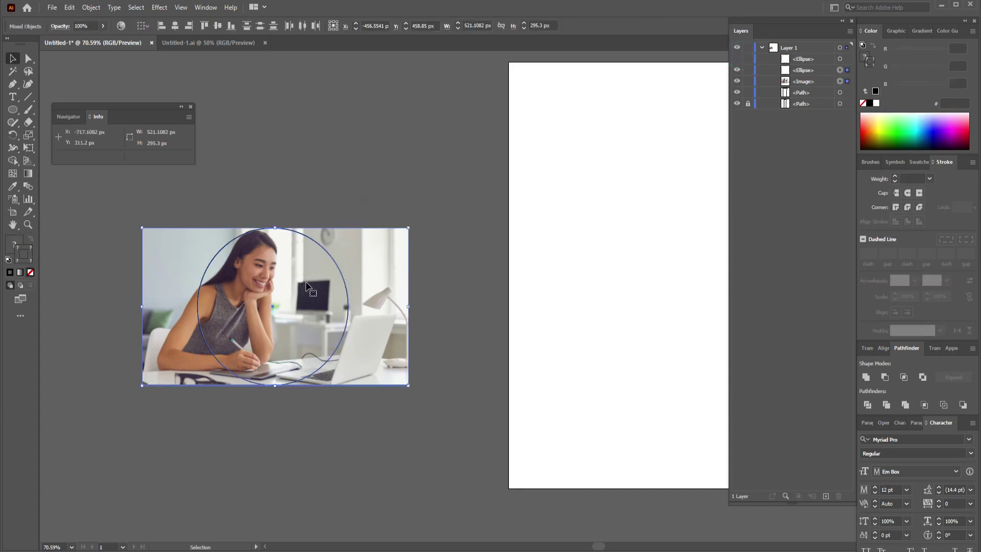
right_click(305, 282)
left_click(343, 376)
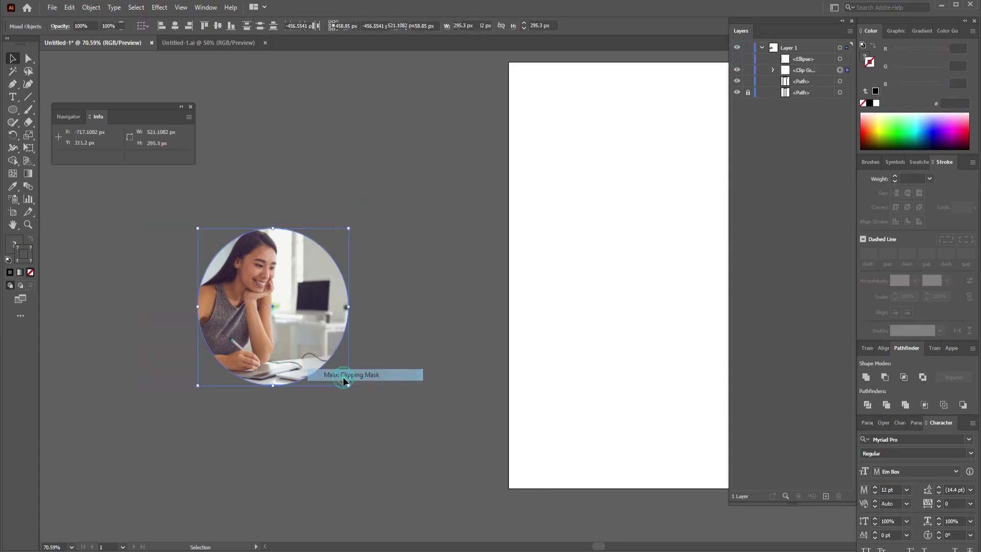
left_click(737, 59)
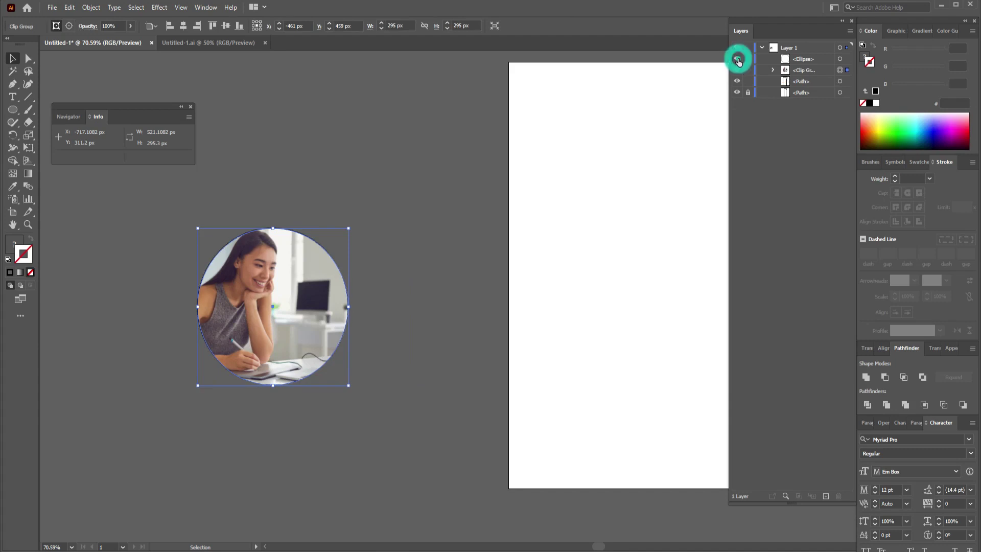
- Zoom and pan onto the round photo, undoing an accidental resize
key("a")
key("ctrl+1")
key("ctrl+plus")
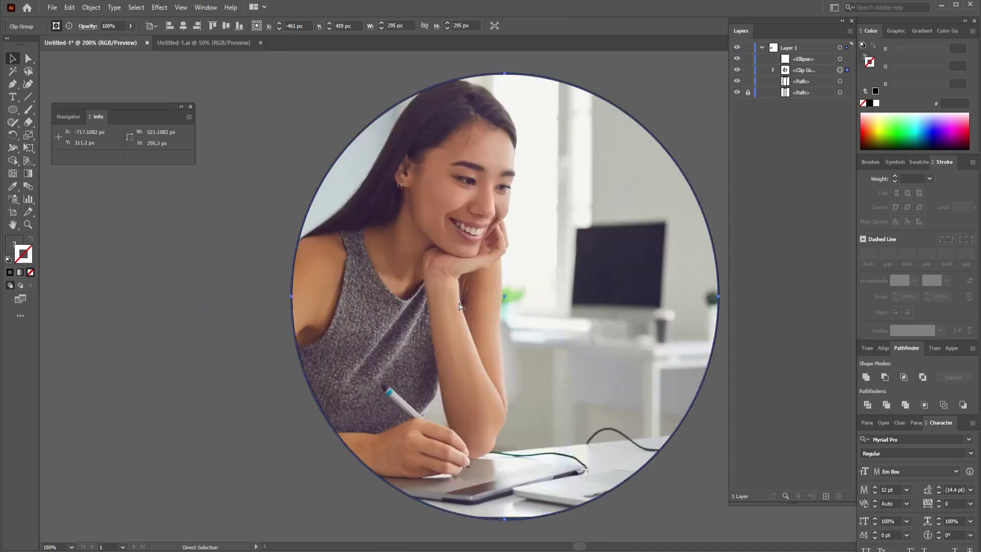
left_click_drag(578, 348, 428, 376)
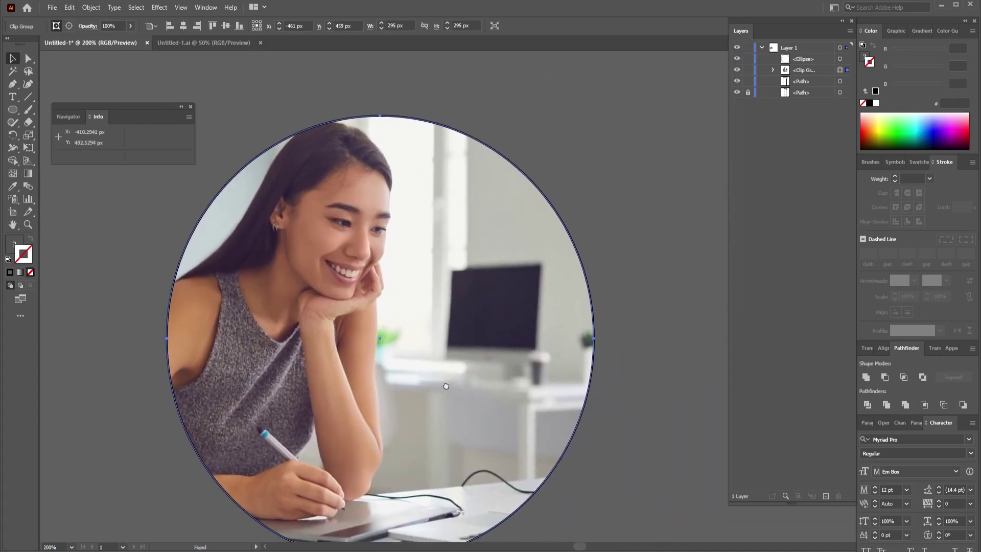
key("ctrl+minus")
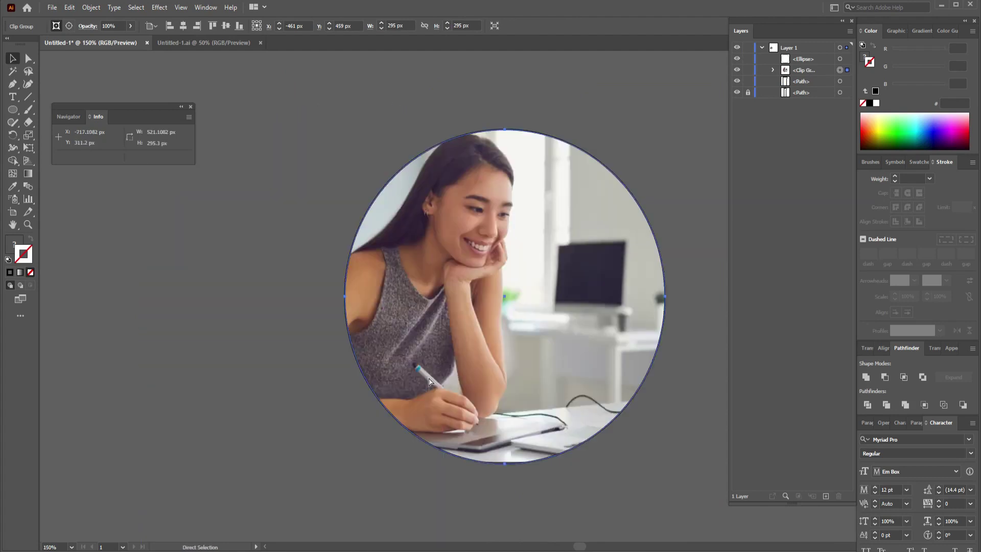
left_click_drag(487, 314, 408, 338)
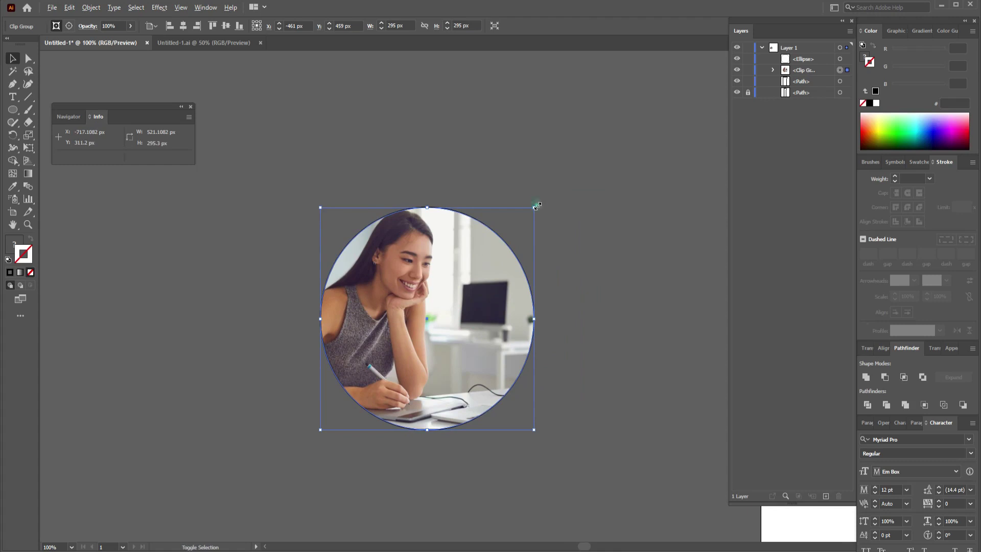
left_click_drag(536, 206, 553, 193)
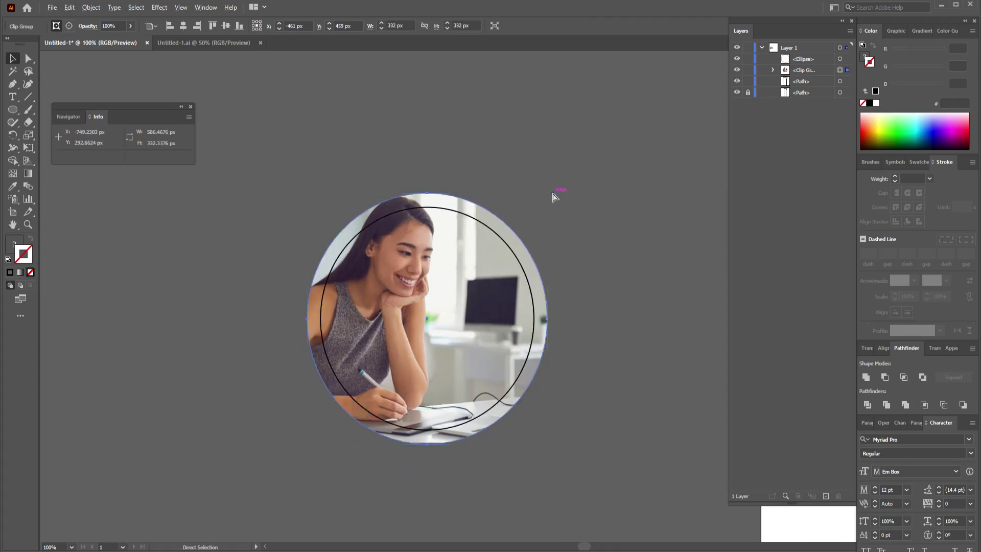
key("ctrl+z")
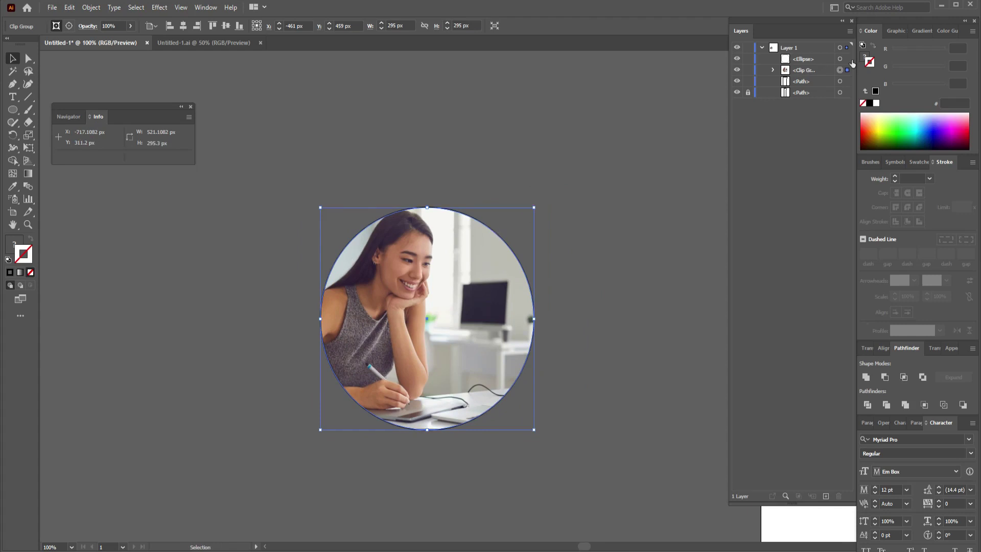
- Enlarge the circle copy to 323 px around the photo and begin a path at its top
left_click(848, 59)
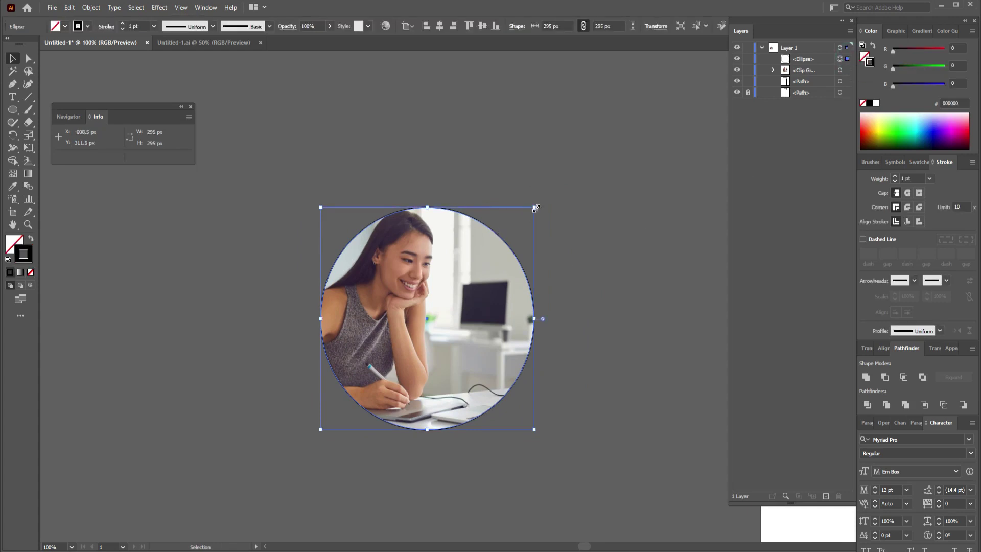
left_click_drag(535, 207, 545, 198)
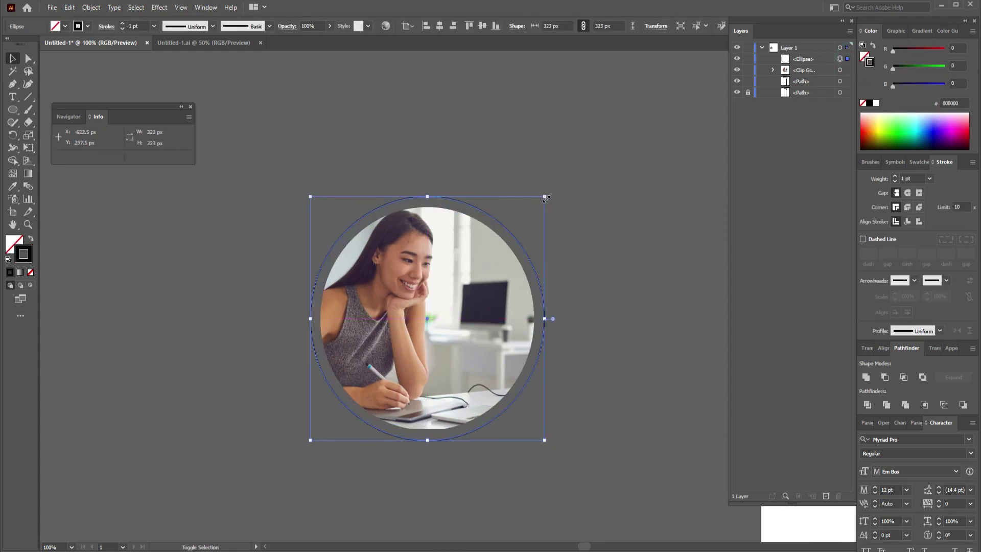
key("p")
left_click(427, 196)
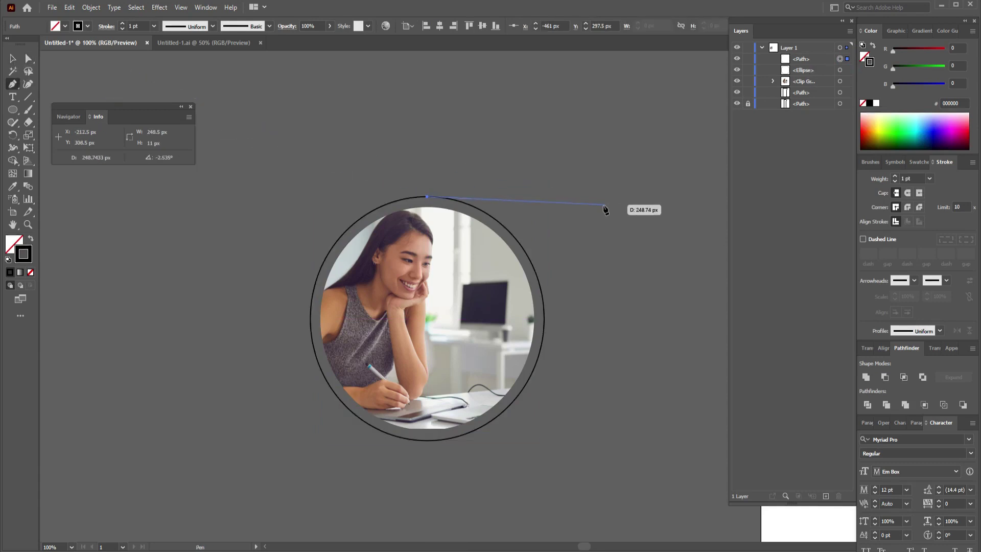
- Close a corner path from the circle's top, across to its right edge, back along the upper-right arc
left_click(545, 197)
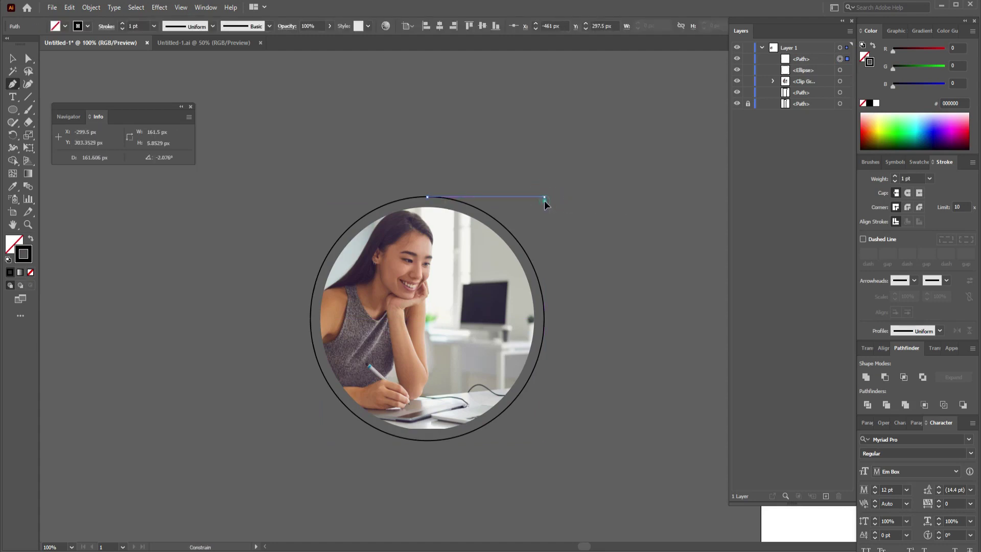
left_click(544, 199)
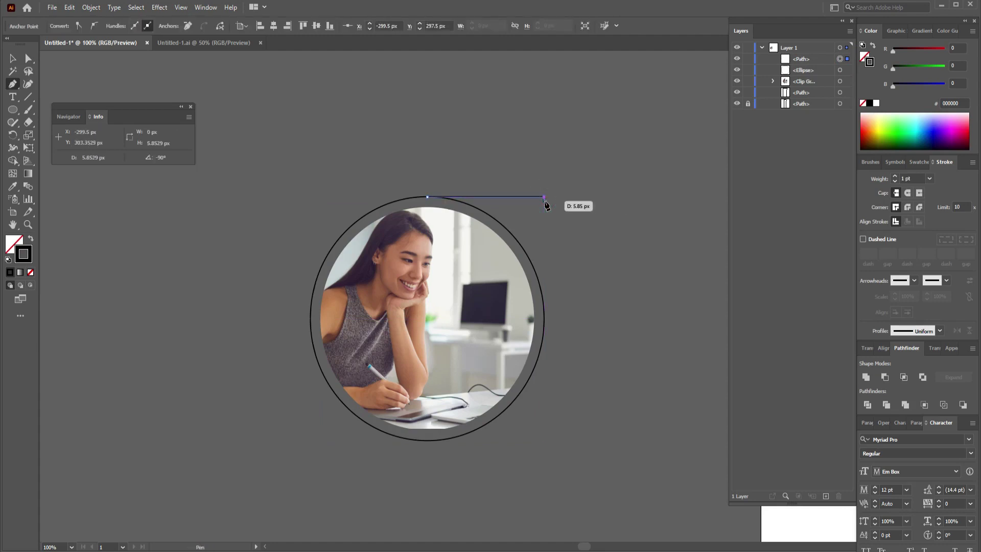
left_click(544, 319)
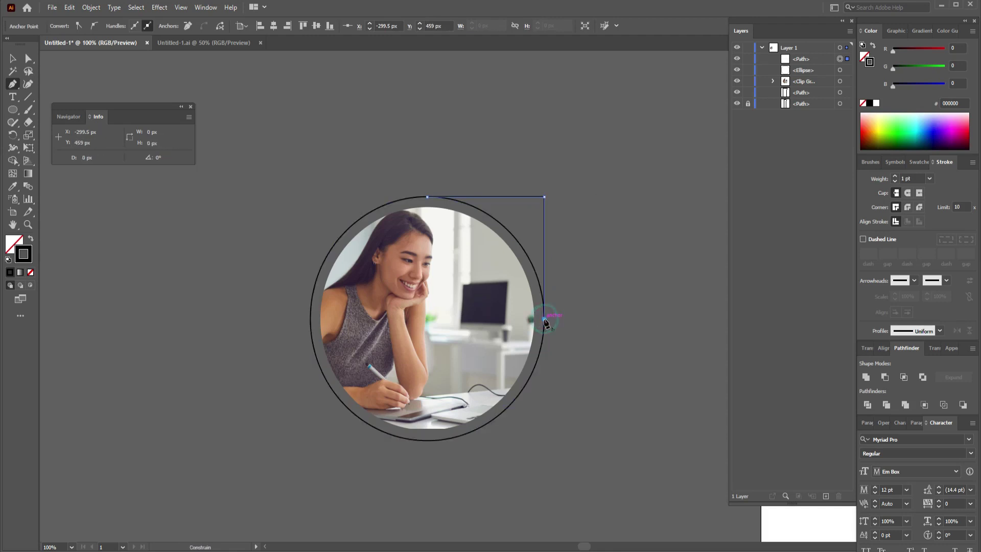
left_click(526, 264)
left_click(510, 241)
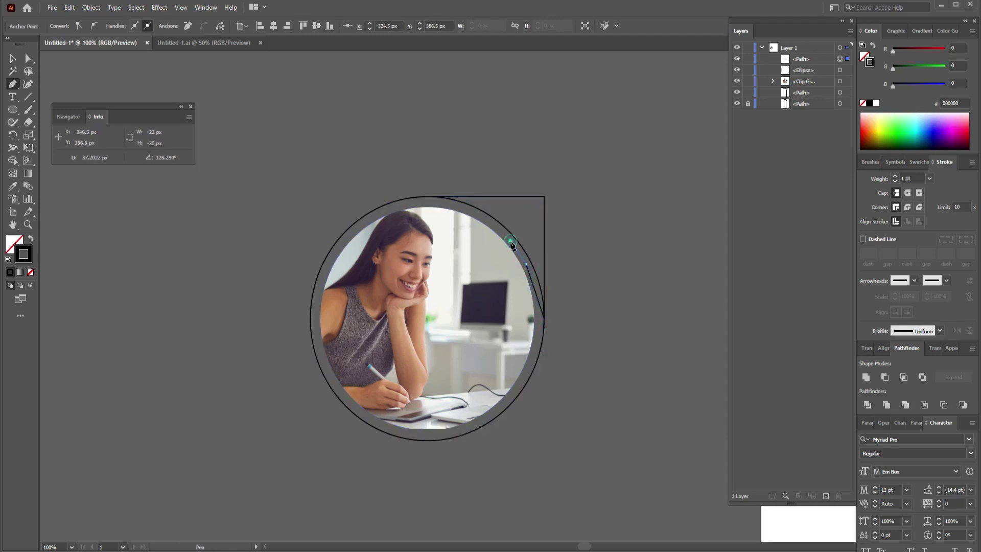
left_click(495, 226)
left_click(471, 210)
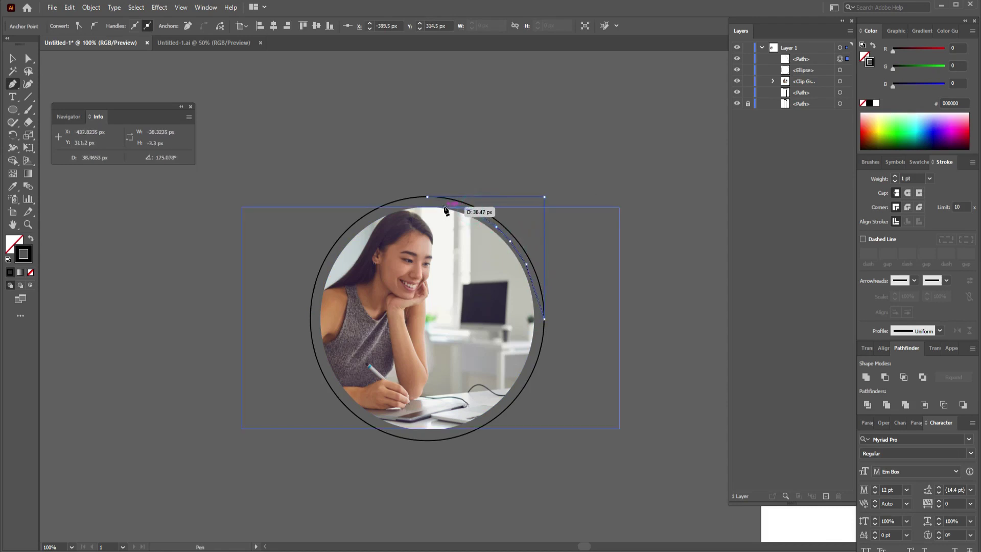
left_click(428, 197)
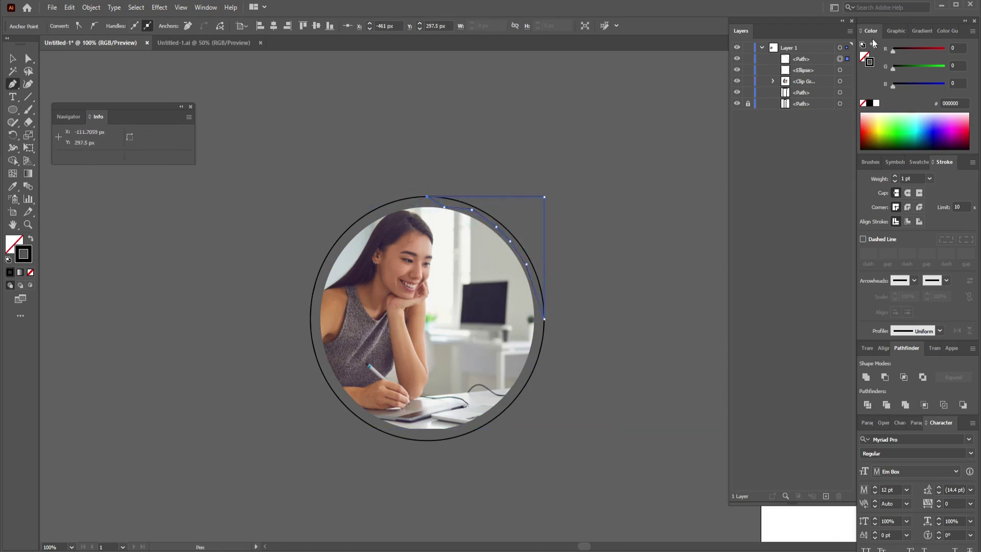
- Hide the clipped photo in Layers so only the outlines show, then deselect
left_click(737, 70)
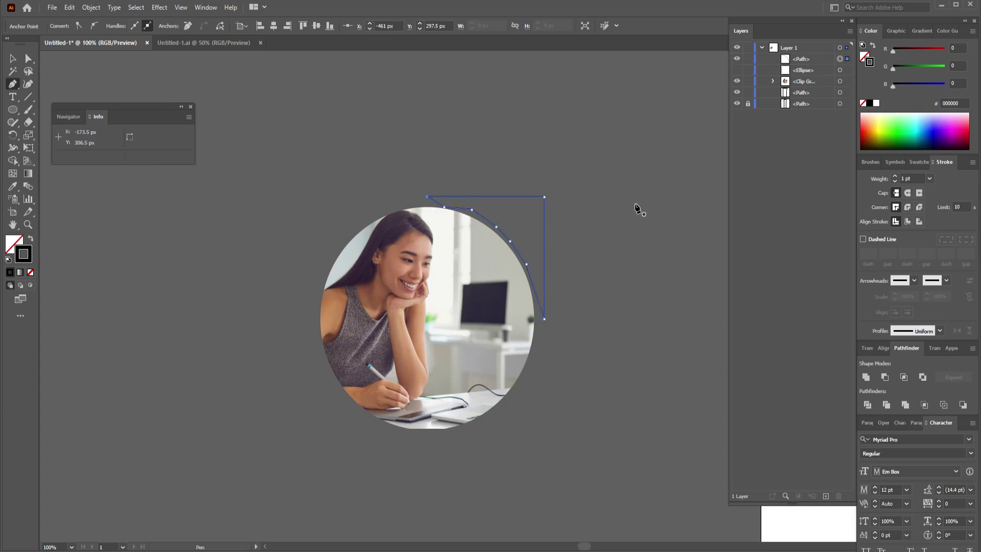
left_click(737, 70)
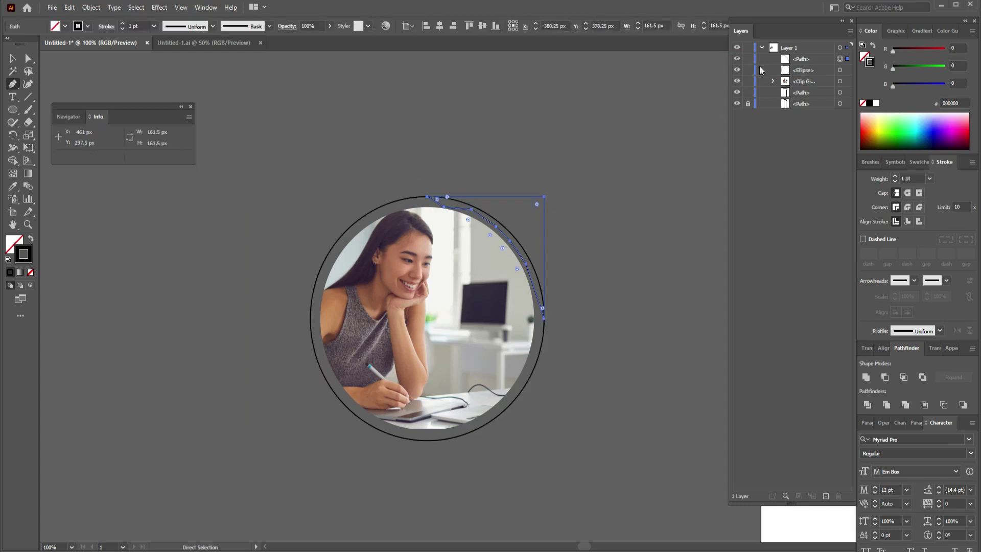
left_click(738, 81)
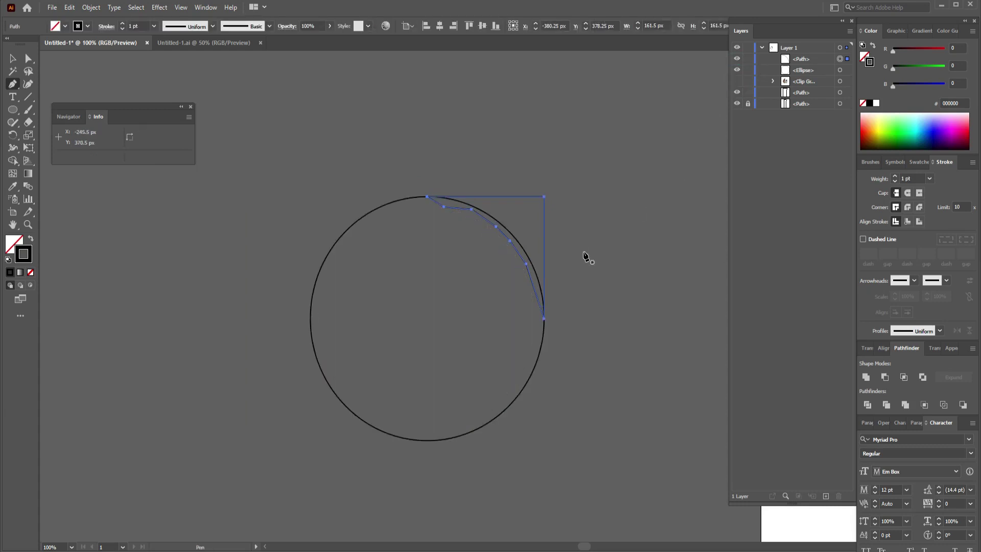
key("v")
left_click(586, 222)
- Unite the corner path and circle into one shape and show the photo again
left_click(490, 272)
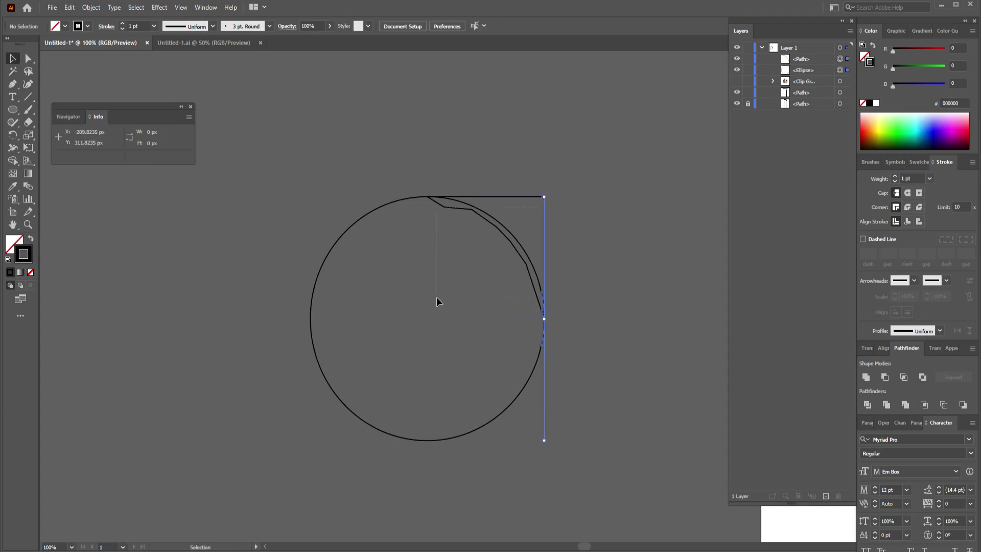
left_click(437, 296, "shift")
left_click(866, 378)
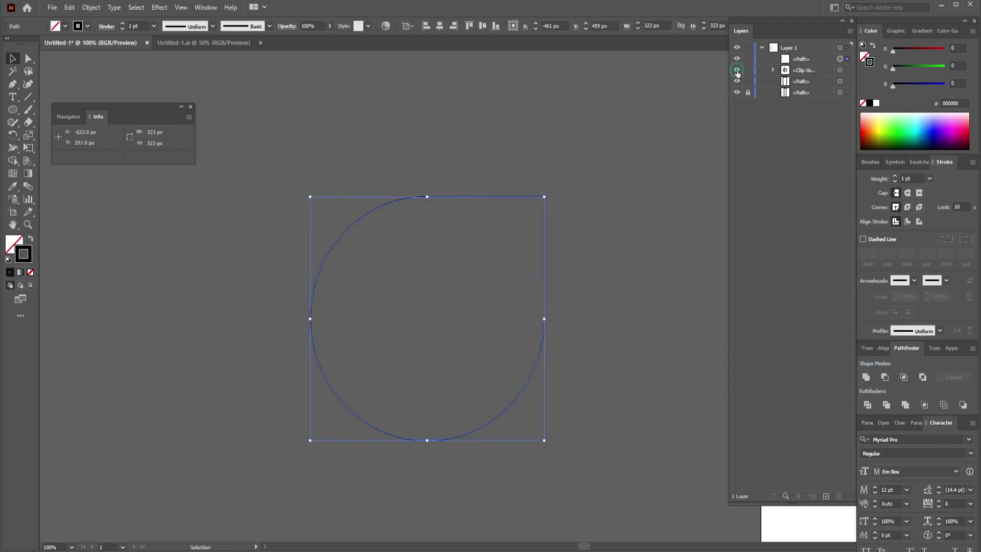
left_click(736, 70)
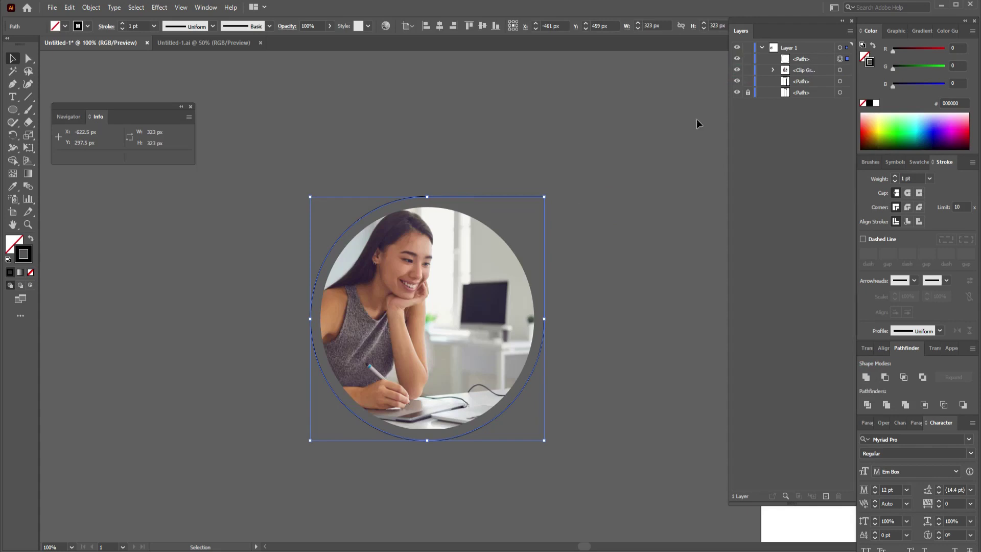
- Fill the merged frame black and move it beneath the clipped photo in Layers
left_click(31, 240)
left_click_drag(810, 59, 810, 76)
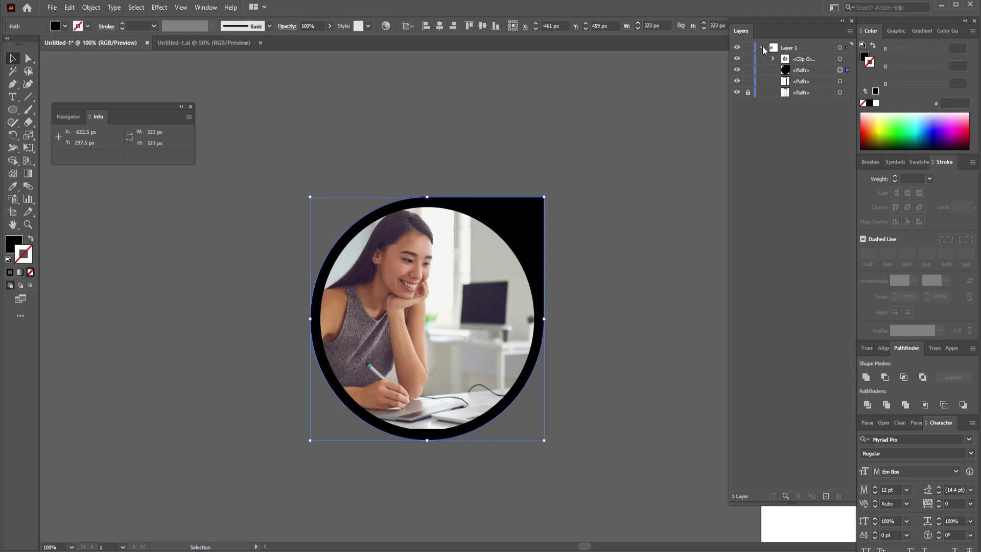
left_click(762, 47)
left_click(763, 48)
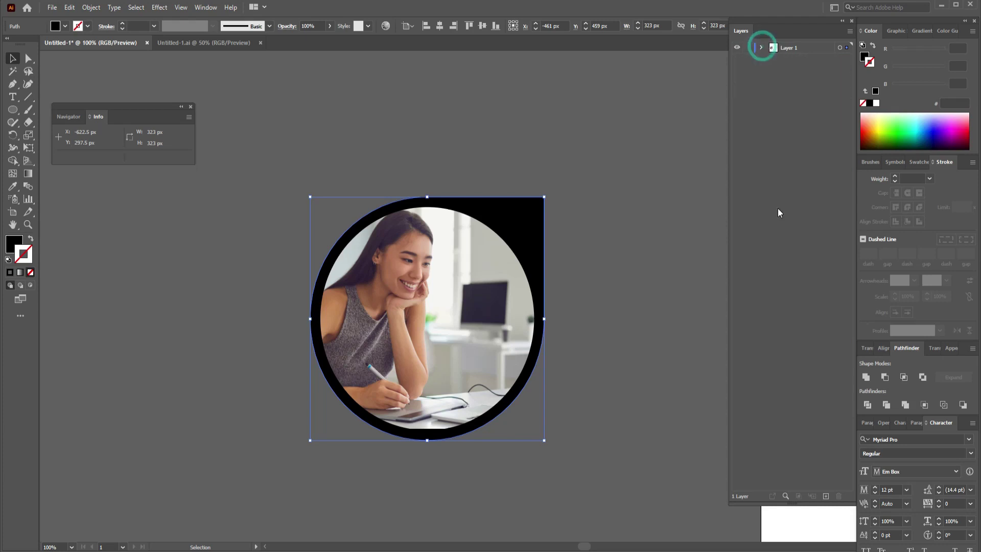
left_click(578, 246)
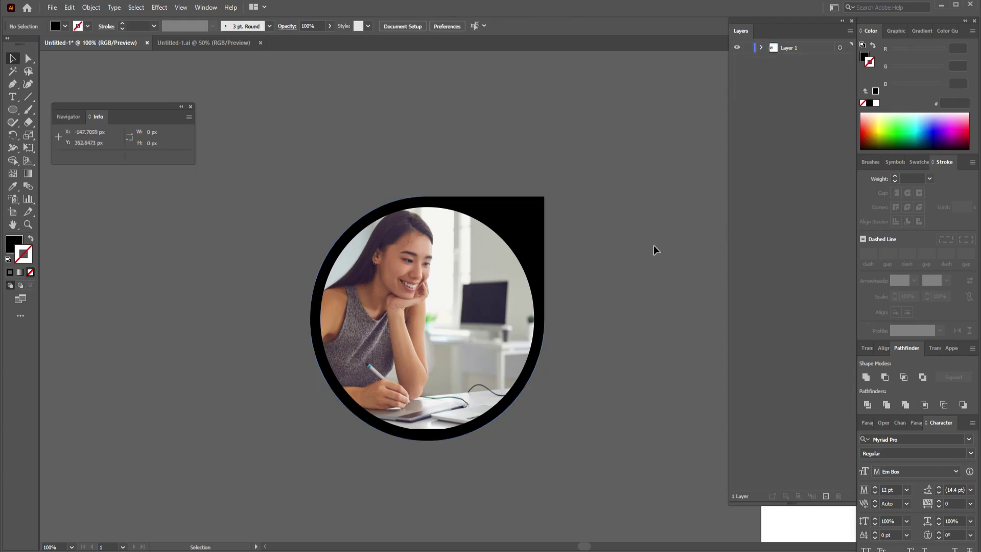
- Draw a closed Pen shape in the artboard's top-right corner with a curved lower-left edge
left_click_drag(718, 234, 450, 304)
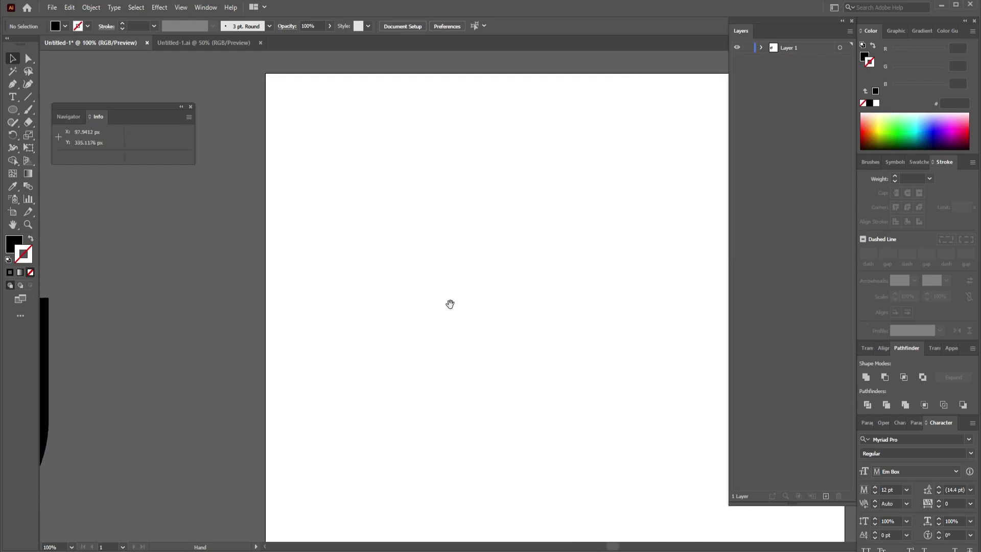
left_click_drag(559, 311, 444, 293)
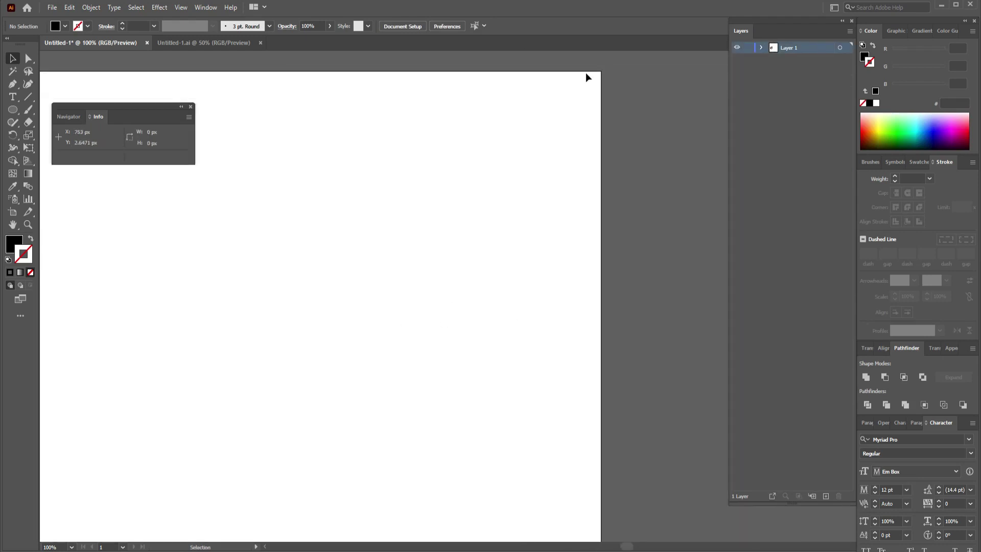
key("p")
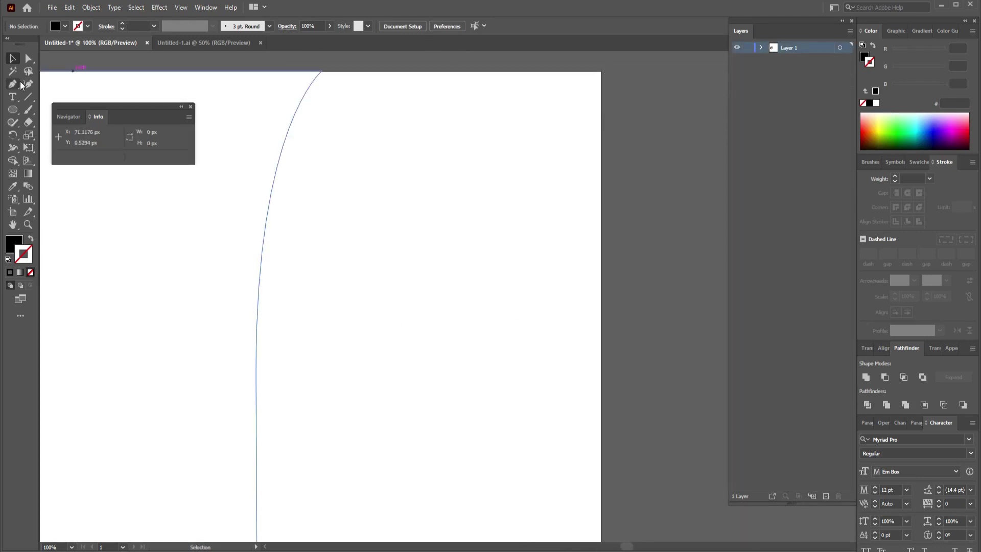
left_click(451, 71)
left_click(601, 71)
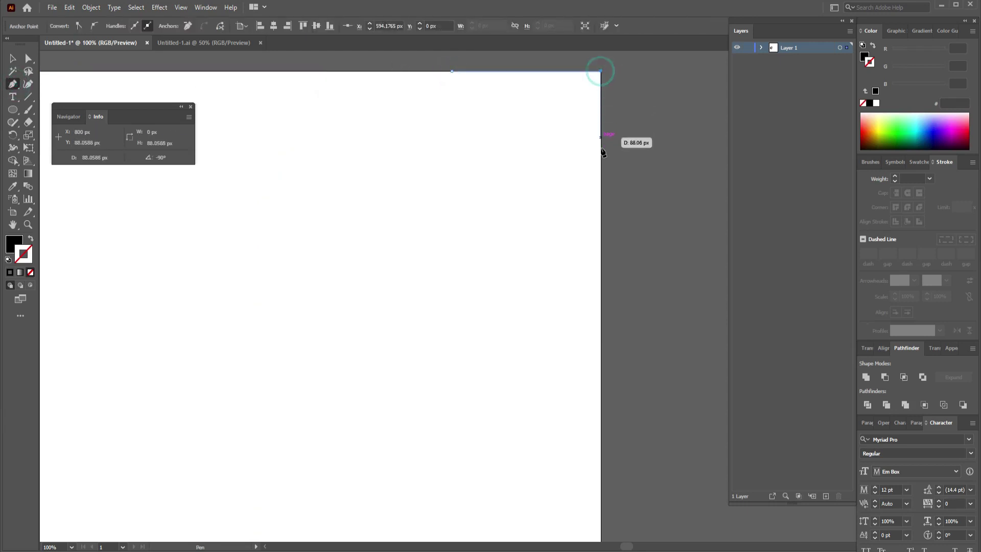
left_click(600, 185)
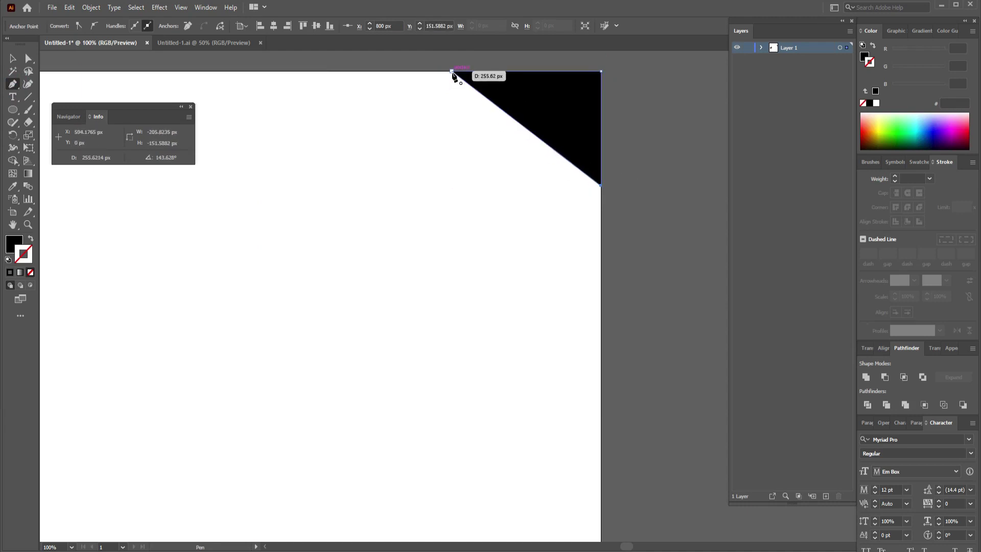
mouse_move(452, 73)
left_mouse_down()
mouse_move(522, 58)
mouse_move(499, 163)
left_mouse_up()
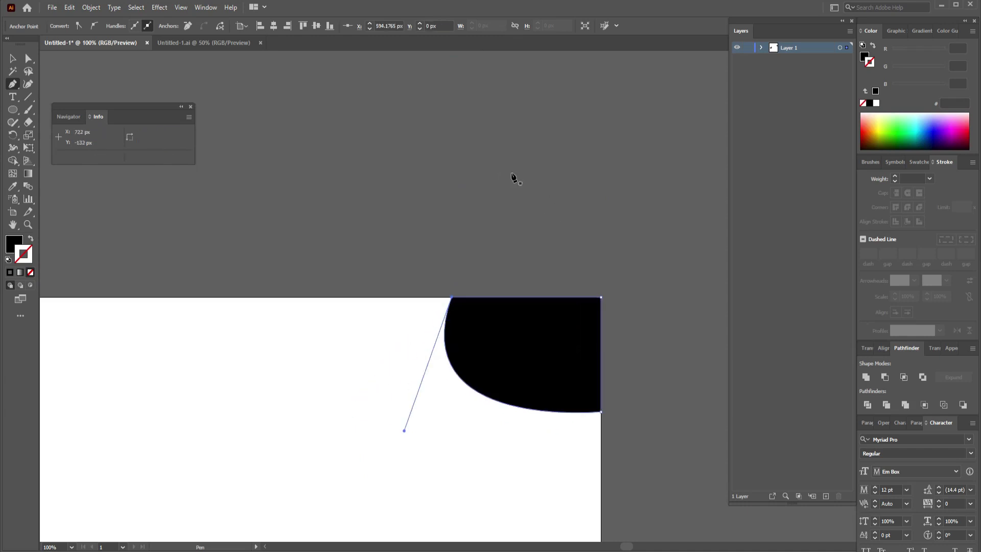
- Set the new corner shape's fill to None so it becomes unfilled
left_click(13, 59)
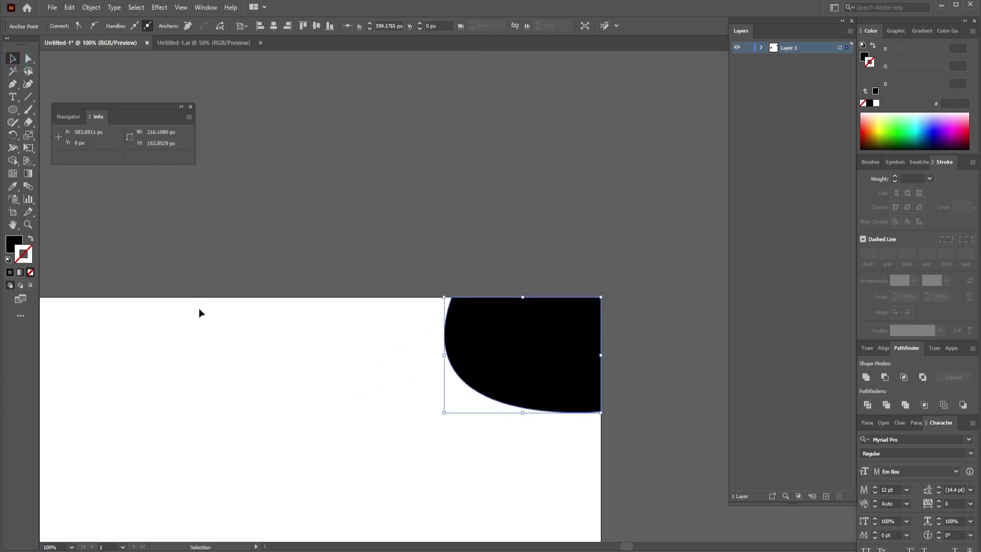
left_click(527, 363)
left_click(35, 274)
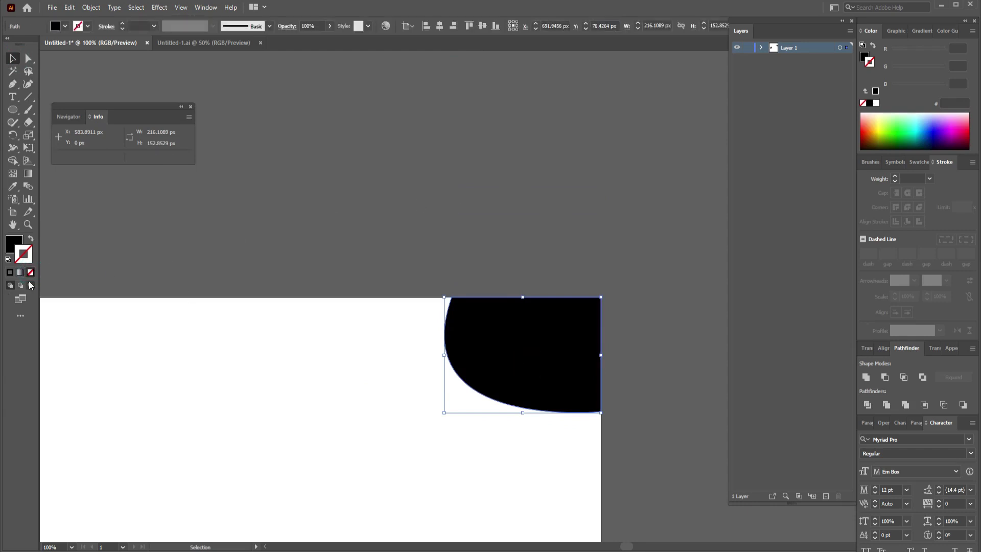
left_click(29, 276)
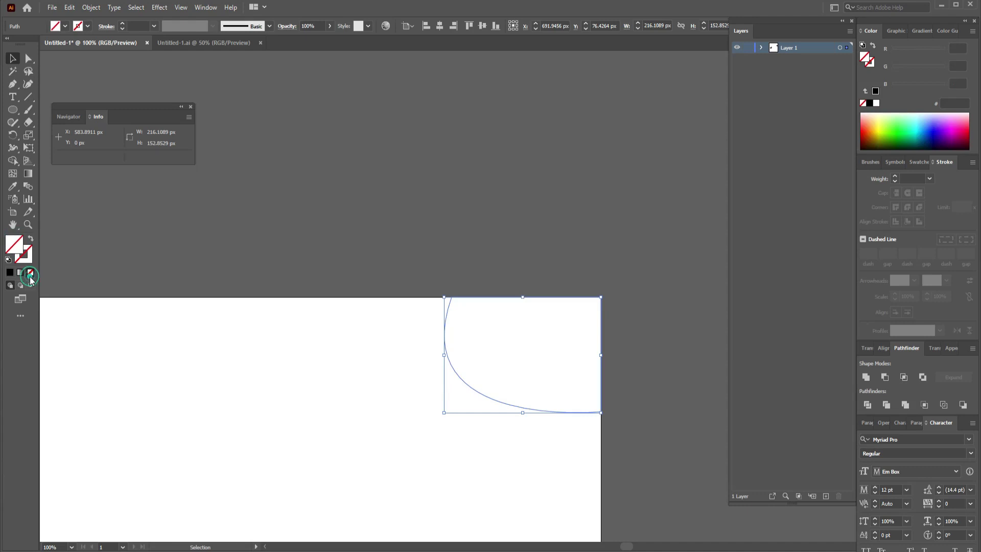
left_click(451, 236)
left_click_drag(370, 313, 362, 132)
mouse_move(372, 359)
left_mouse_down()
mouse_move(409, 206)
mouse_move(410, 129)
left_mouse_up()
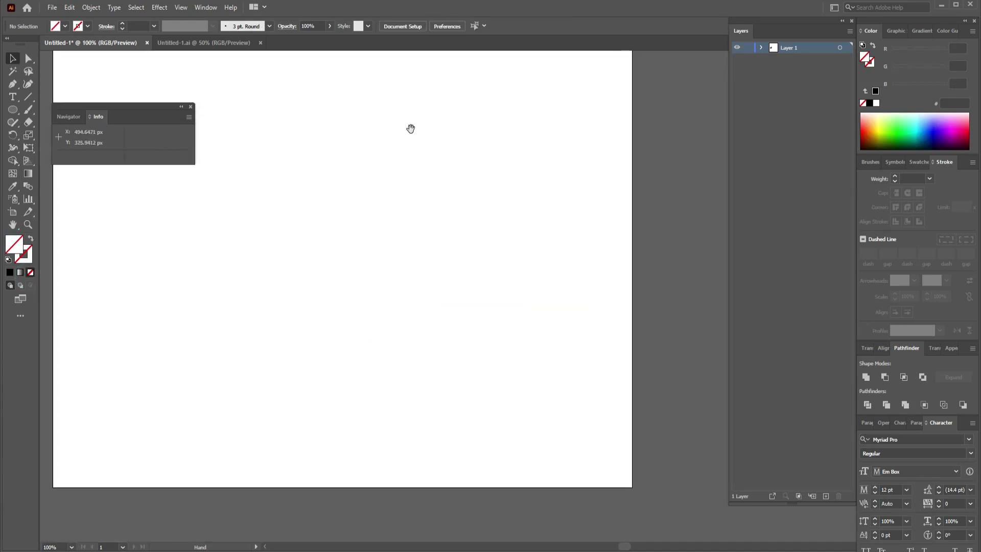
- Draw a closed Pen shape in the bottom-right corner whose top edge waves up to the right side
left_click(13, 83)
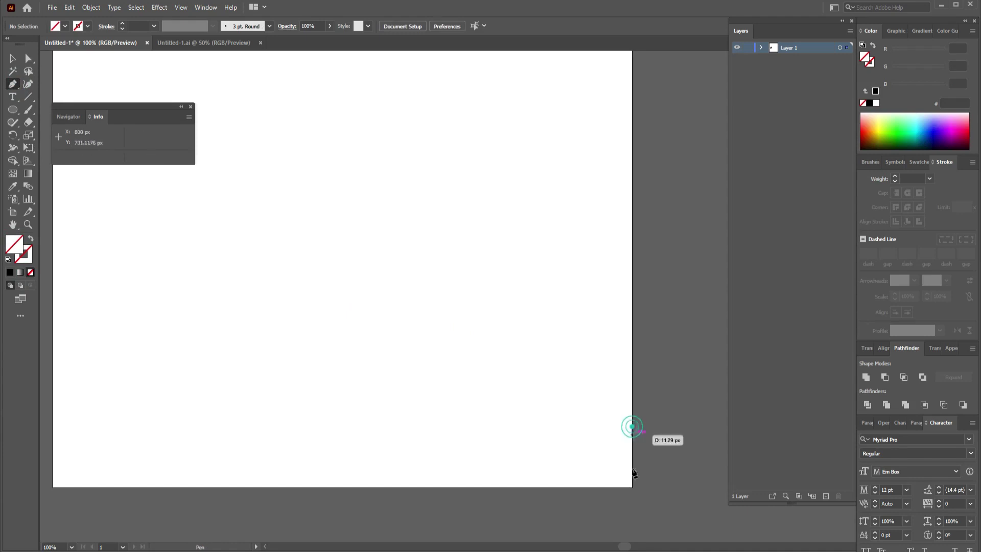
left_click(632, 426)
left_click(634, 487)
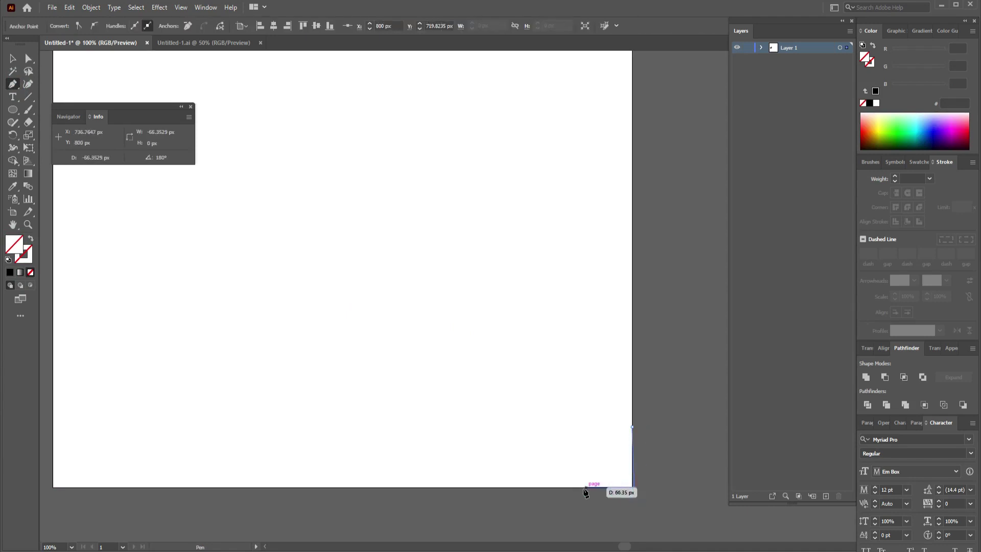
left_click(548, 487)
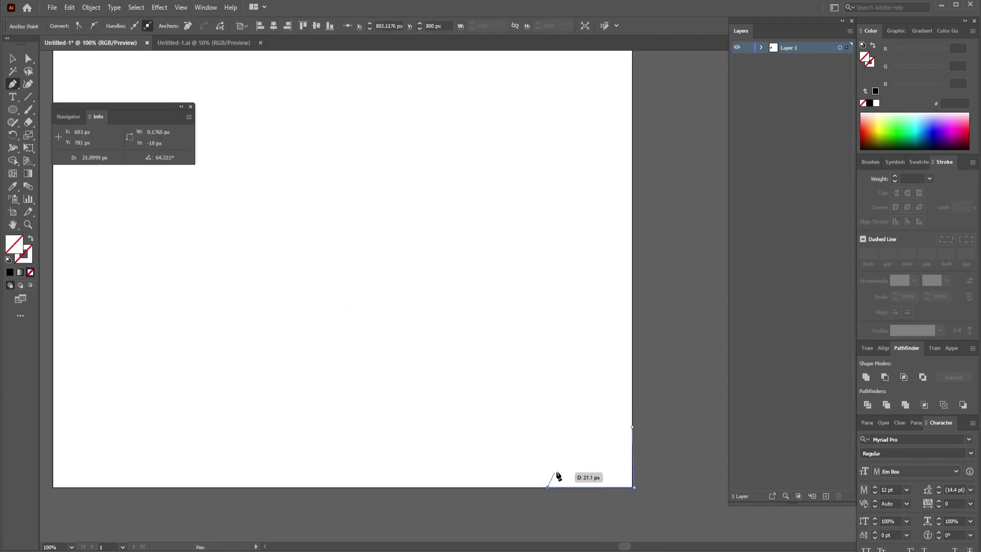
left_click_drag(560, 469, 569, 464)
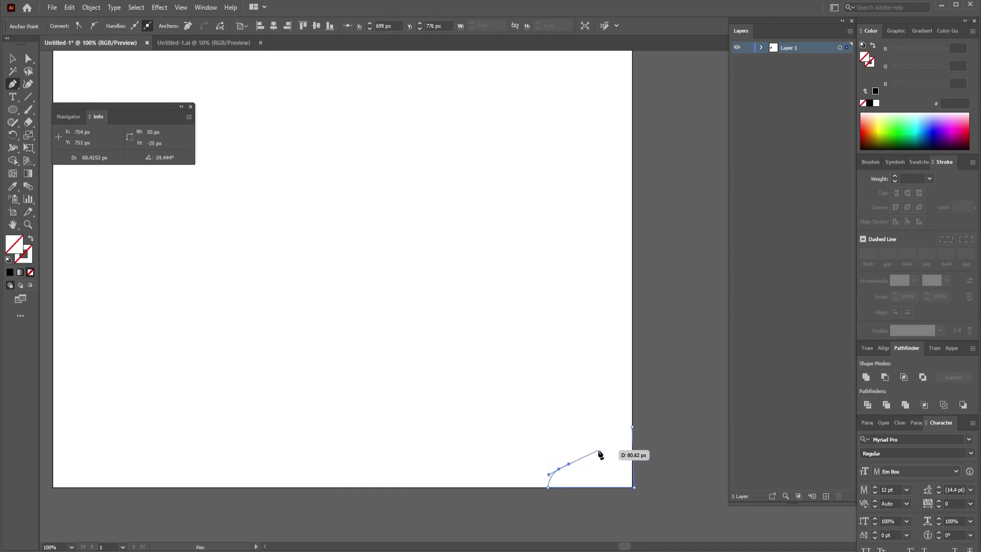
left_click_drag(603, 448, 610, 438)
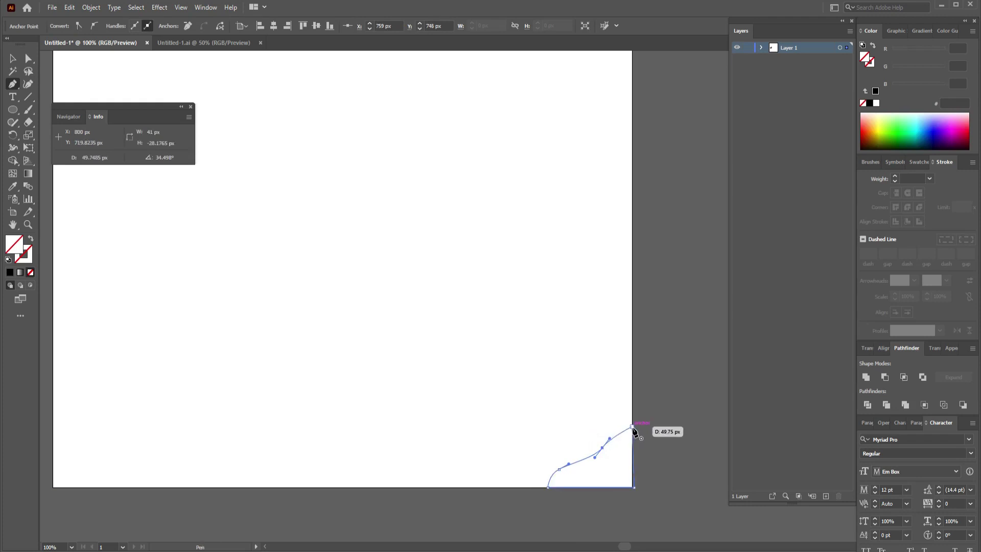
left_click(631, 426)
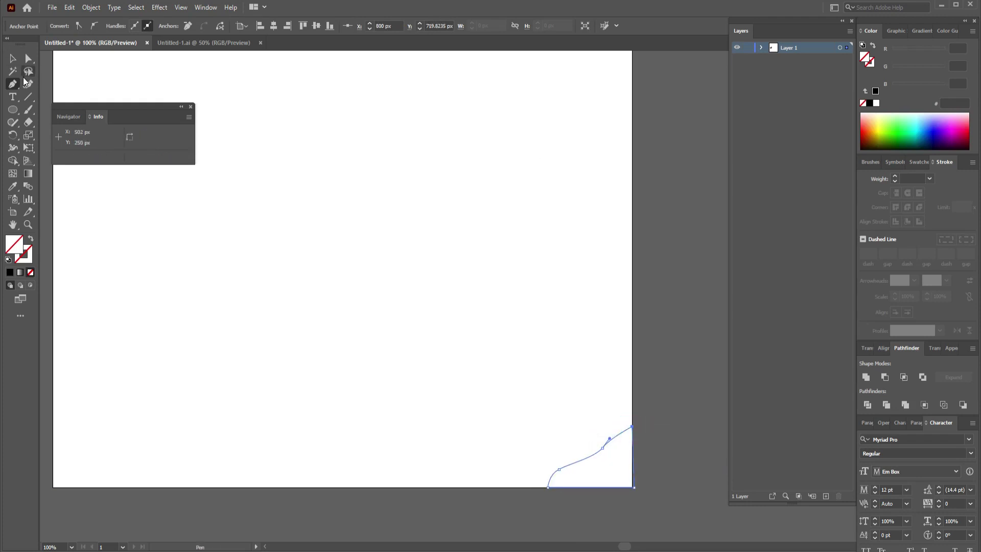
left_click(13, 58)
left_click(706, 326)
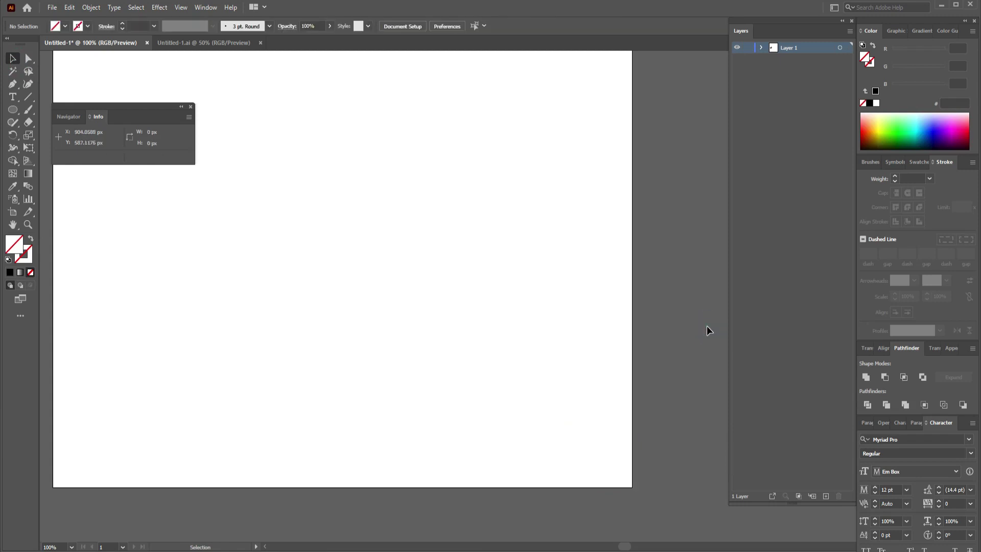
- Zoom out twice to 50% and pan to show the artboard beside the black-framed photo
key("ctrl+minus")
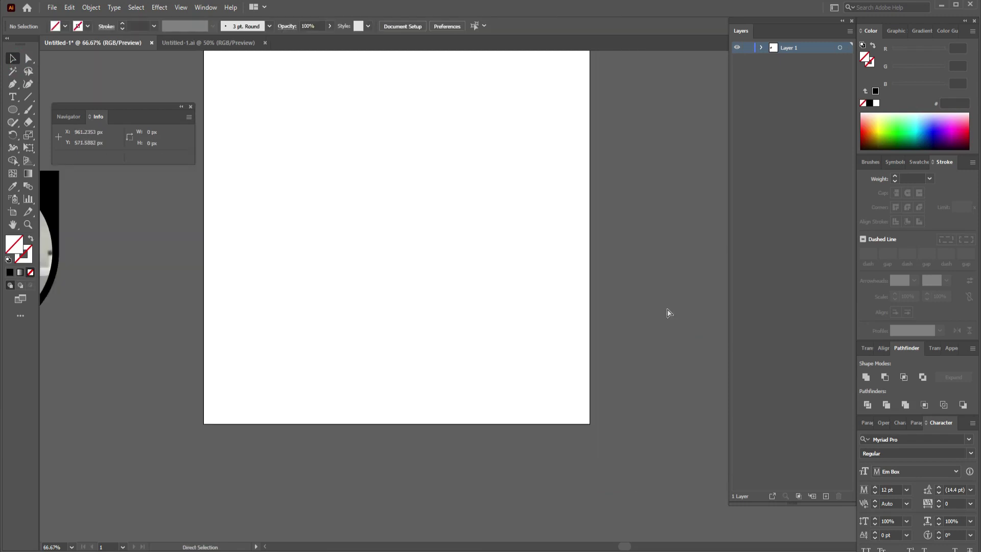
key("ctrl+minus")
left_click_drag(650, 248, 665, 416)
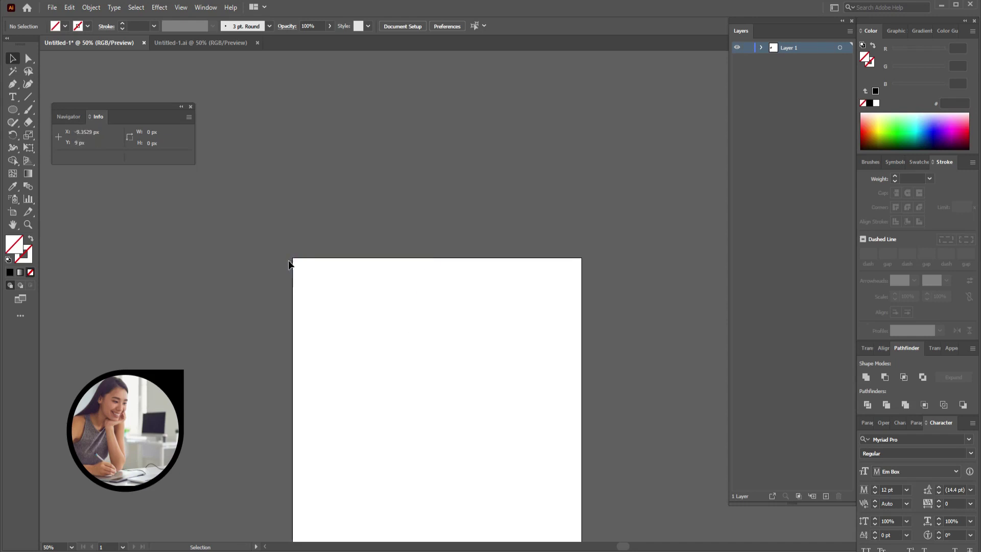
- Give the curved left panel a gradient fill with its left stop set to orange-red
left_click(418, 326)
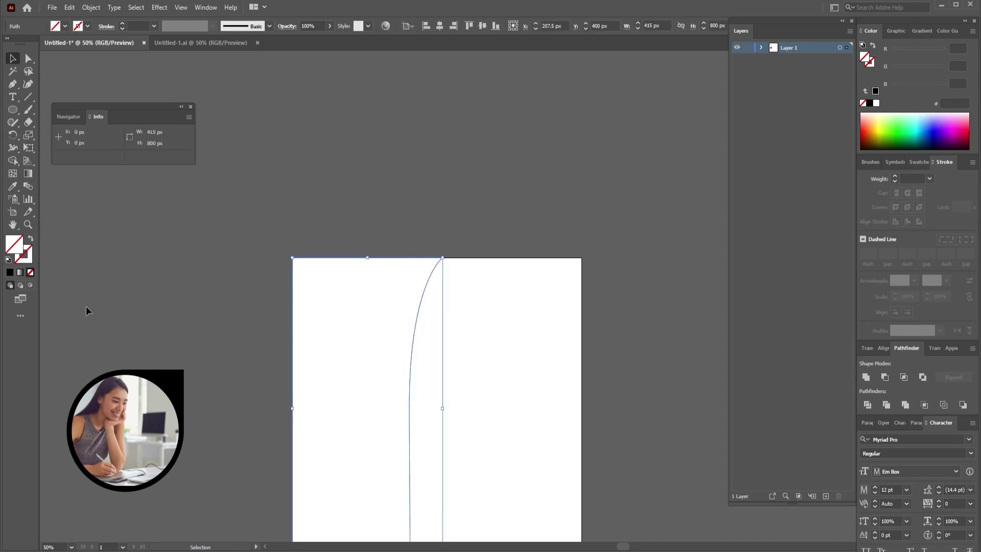
left_click(20, 274)
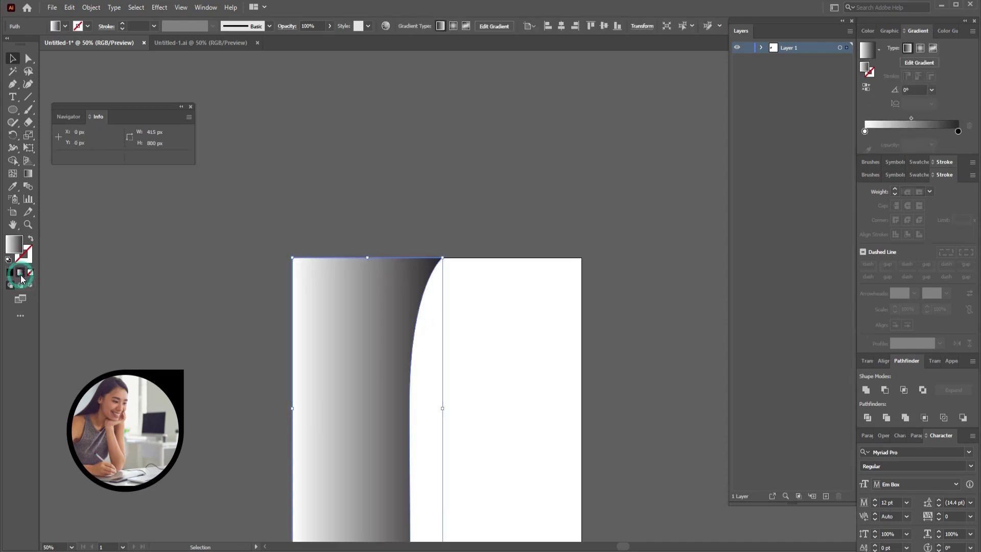
left_click(864, 131)
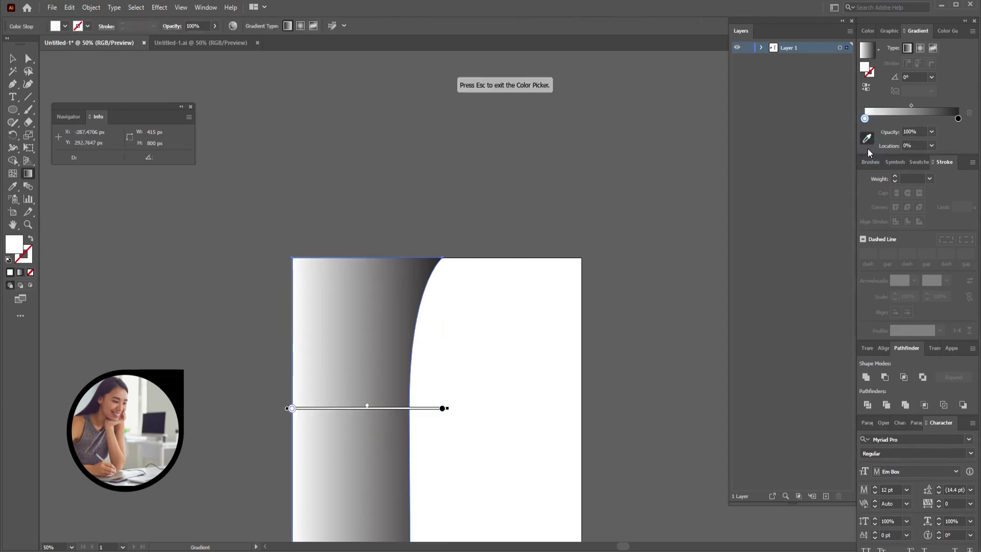
left_click(65, 26)
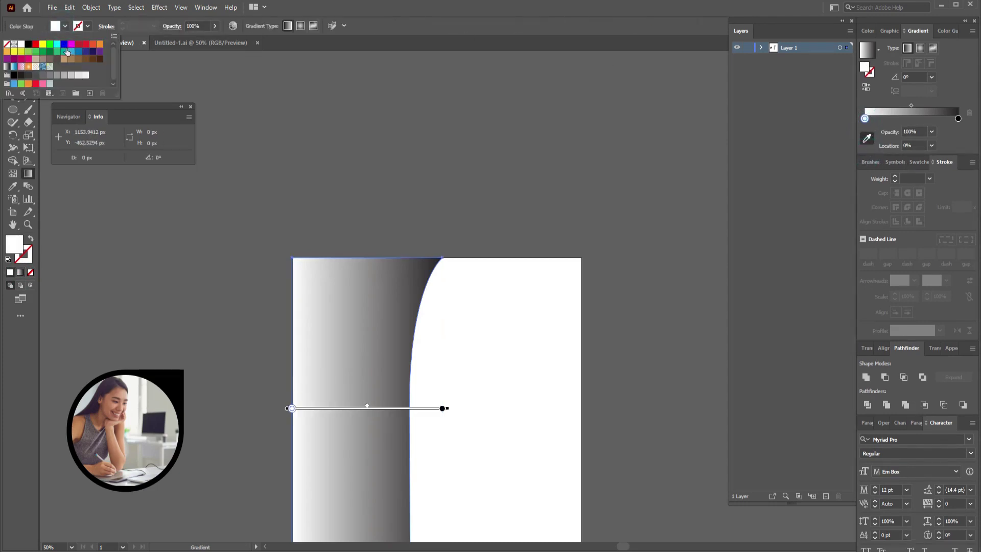
left_click(71, 44)
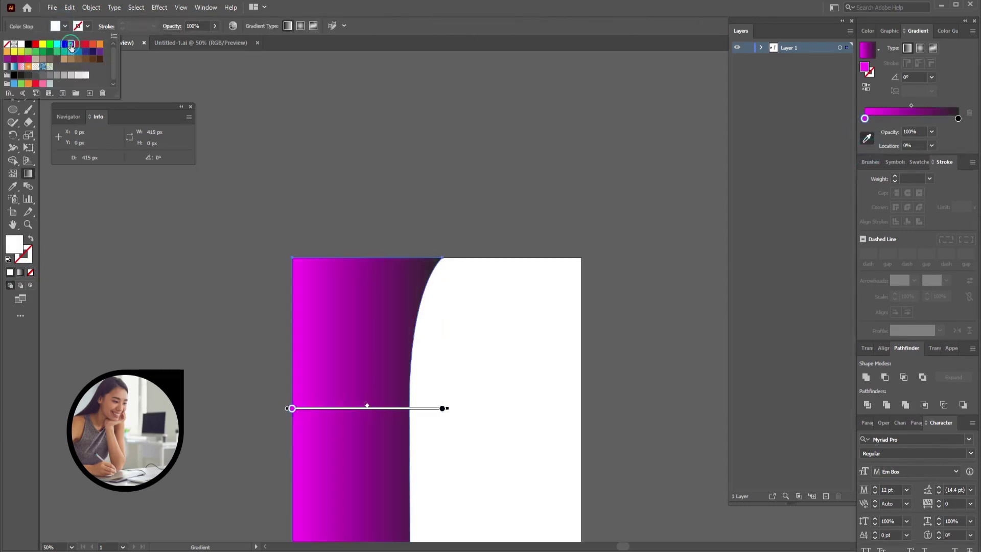
left_click(85, 45)
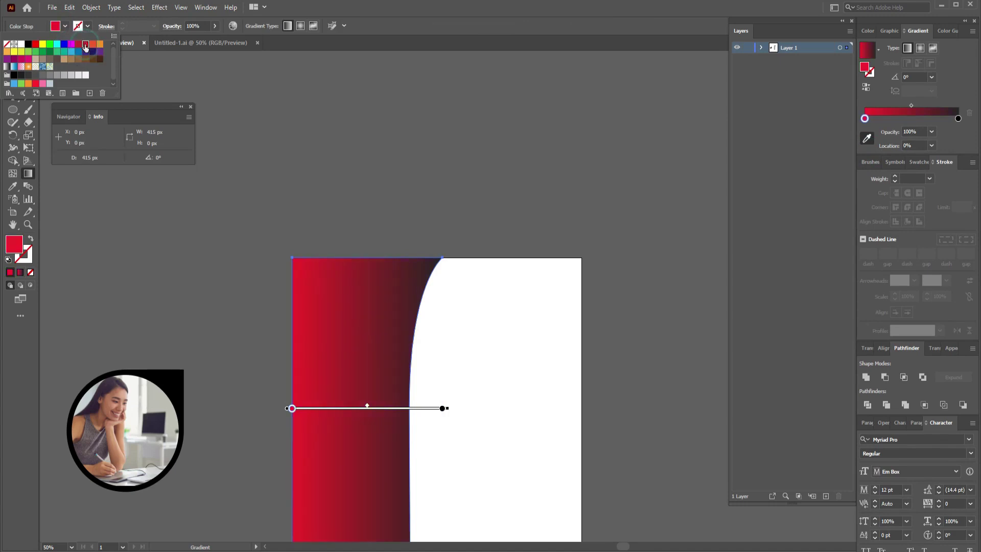
left_click(92, 45)
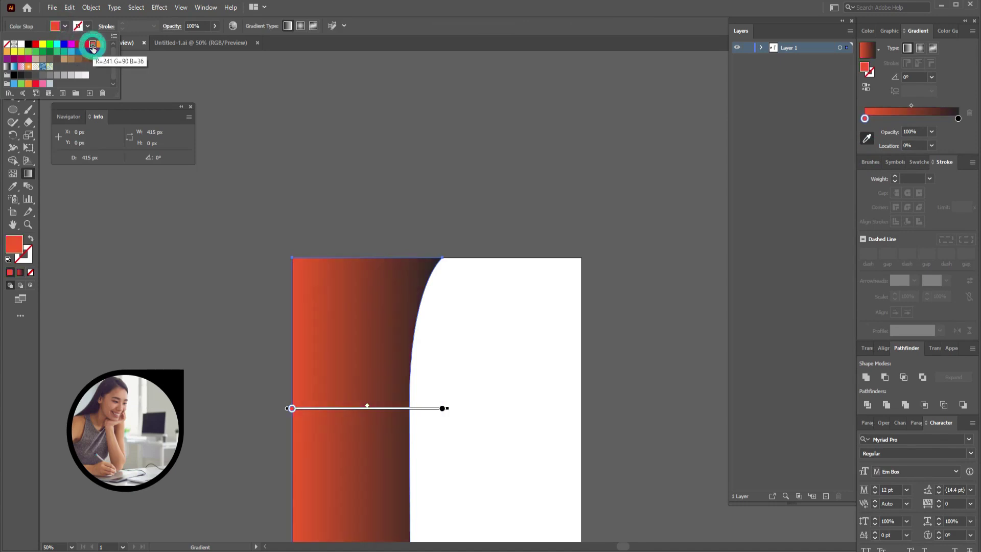
- Set the right gradient stop to the same orange-red F15A24 swatch
left_click(957, 120)
left_click(957, 120)
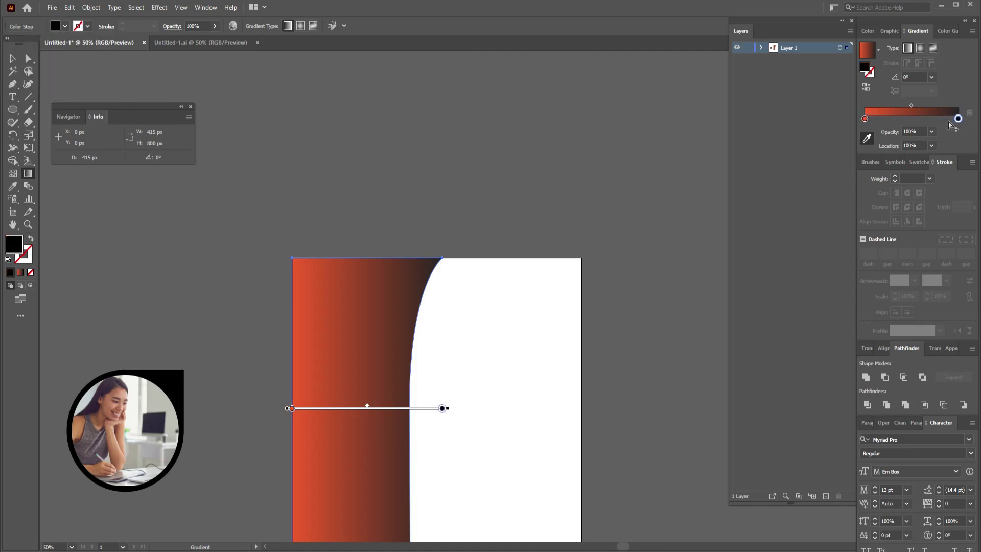
left_click(67, 26)
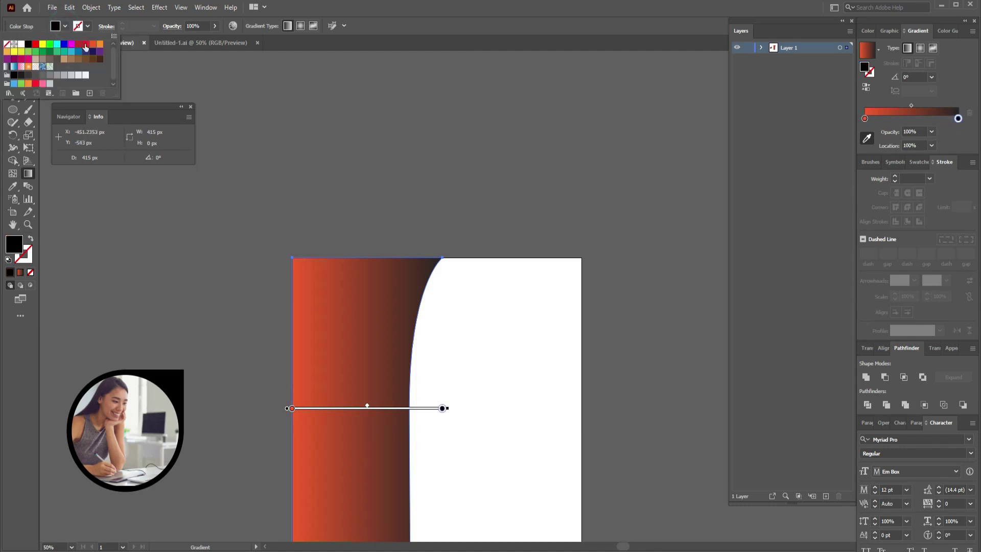
left_click(92, 44)
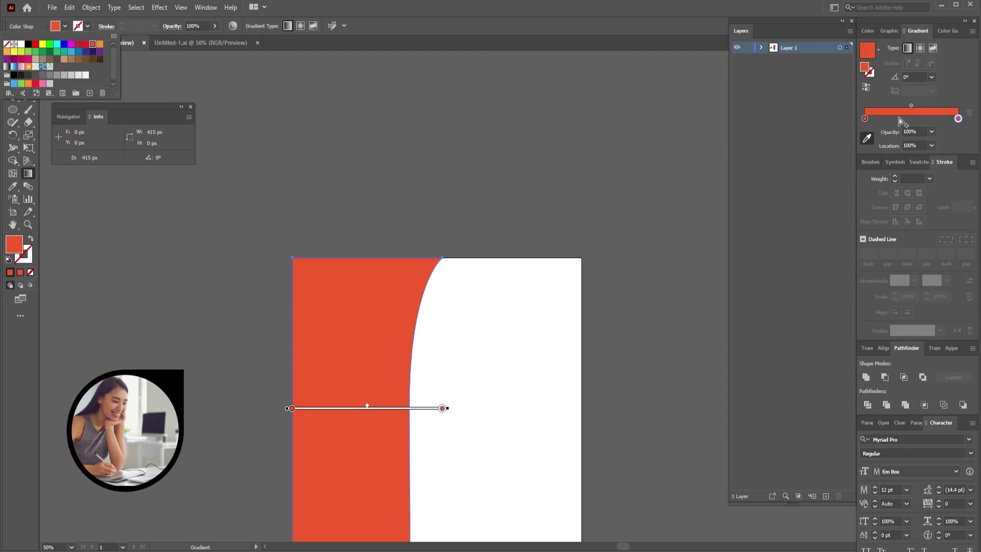
double_click(957, 119)
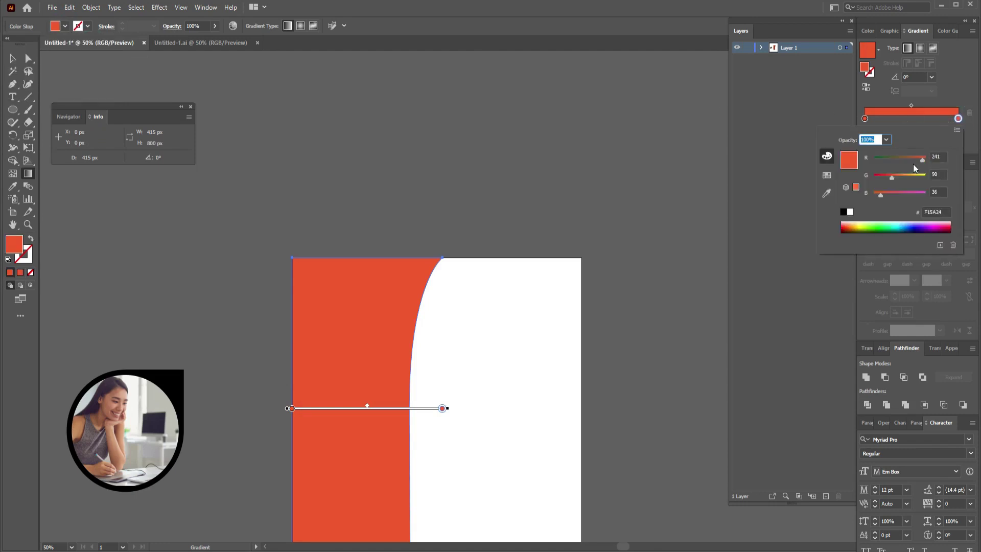
- Lower the right stop's G value to 73 and redraw the gradient diagonally at about 133°
left_click_drag(891, 178, 878, 195)
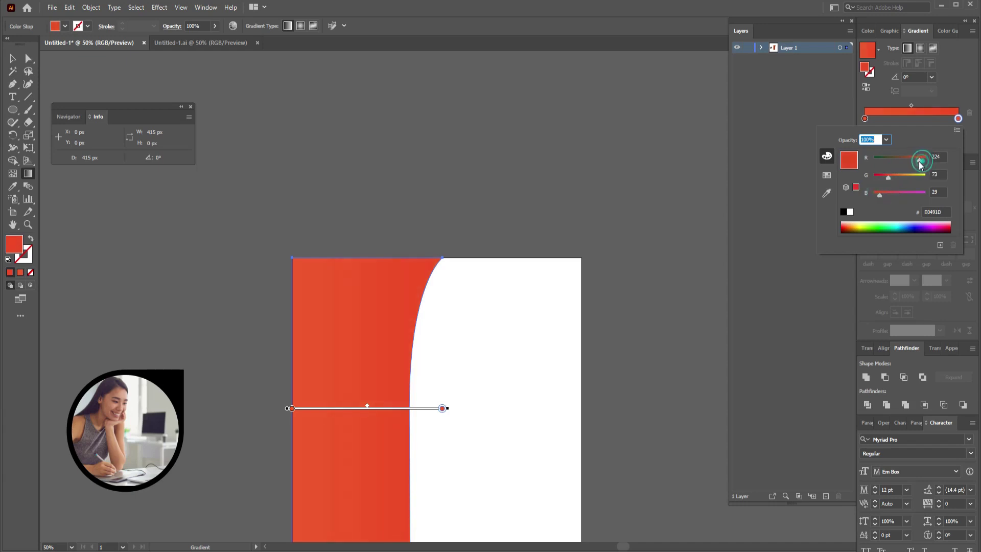
left_click(671, 233)
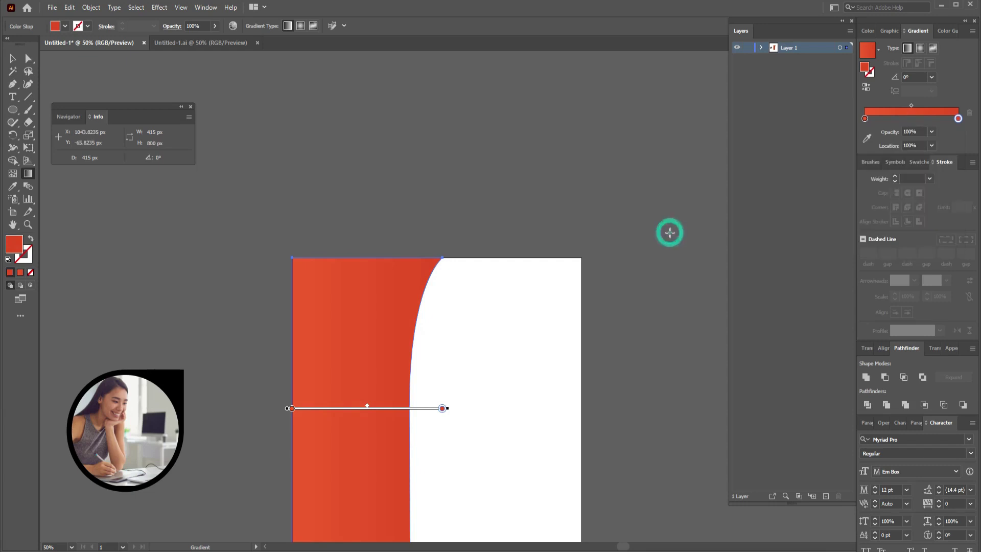
scroll(718, 250, "down", 2)
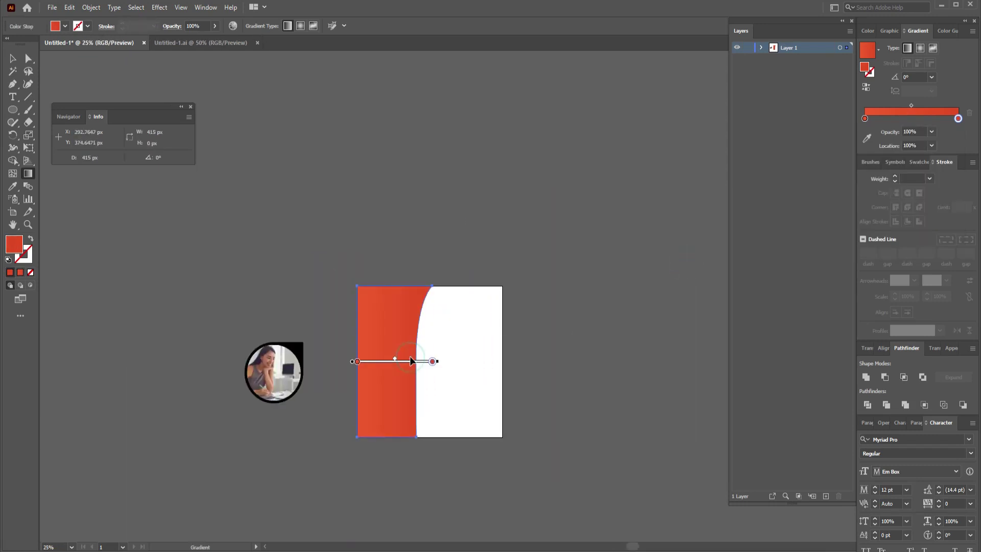
left_click_drag(411, 349, 373, 304)
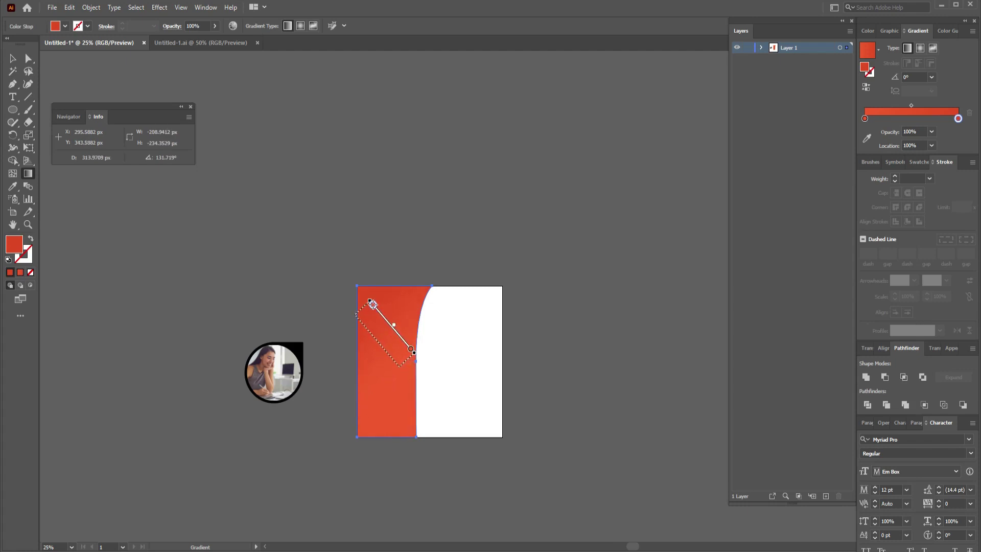
left_click_drag(373, 304, 373, 308)
- Unlock the bottom 290 px path in Layer 1, hide the red panel, and select the narrow path
key("v")
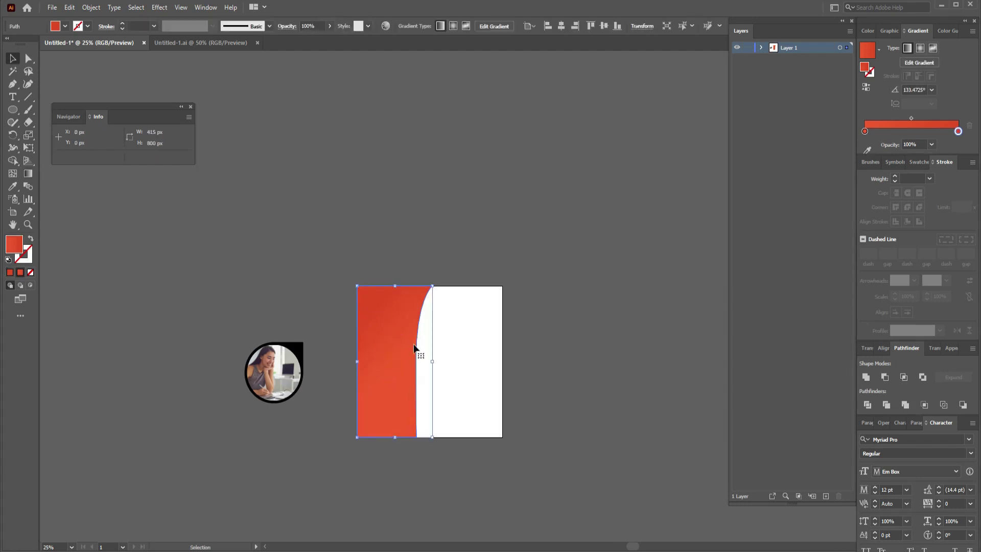
left_click(452, 340)
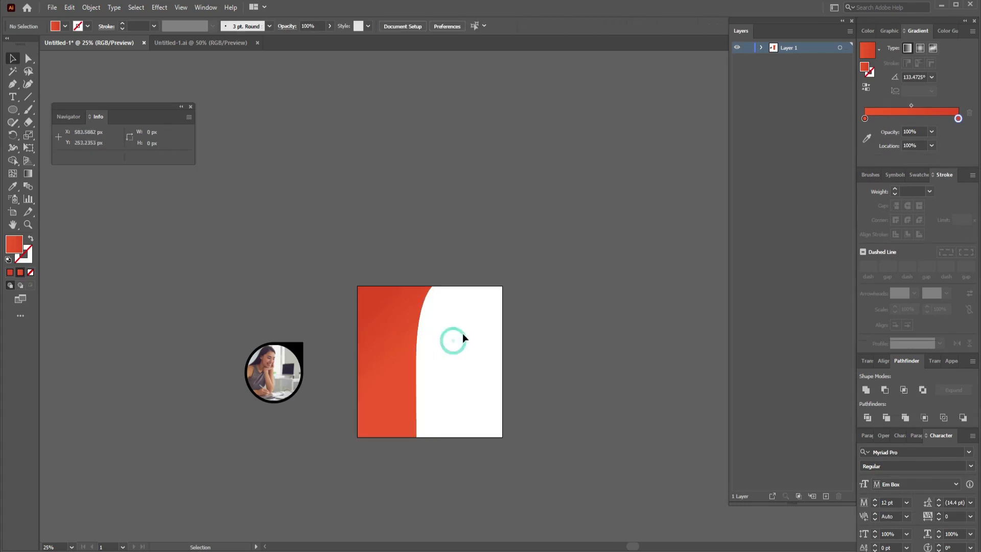
left_click(393, 338)
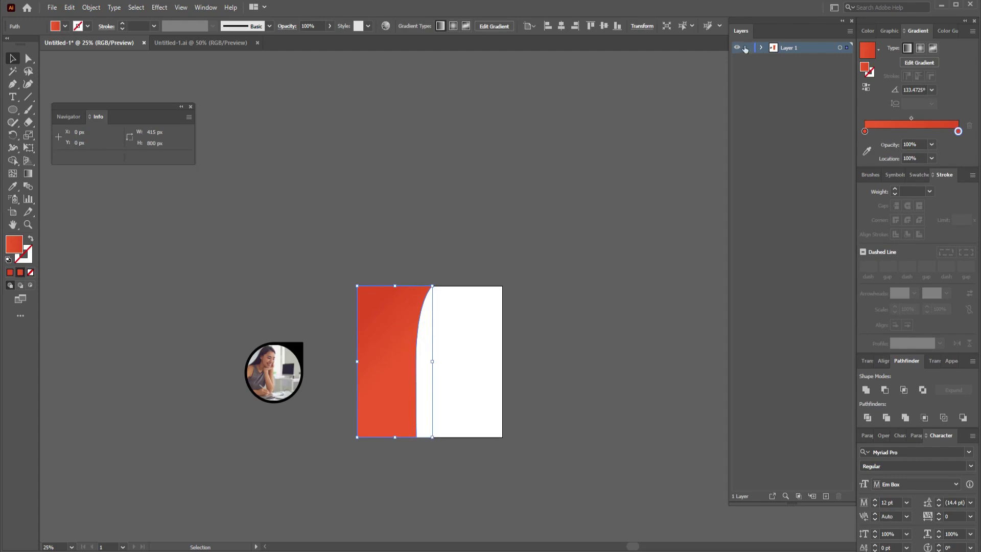
left_click(760, 48)
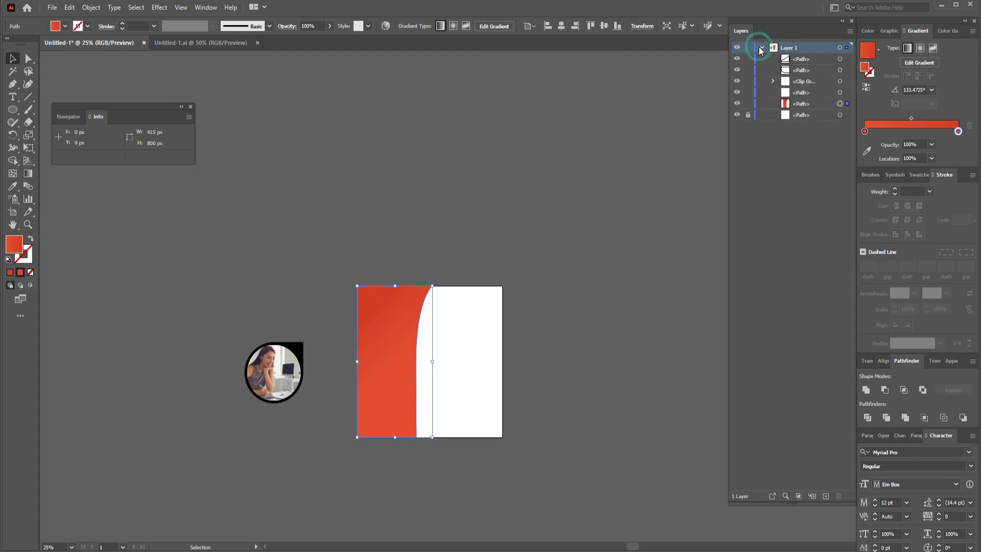
left_click(747, 114)
left_click(846, 115)
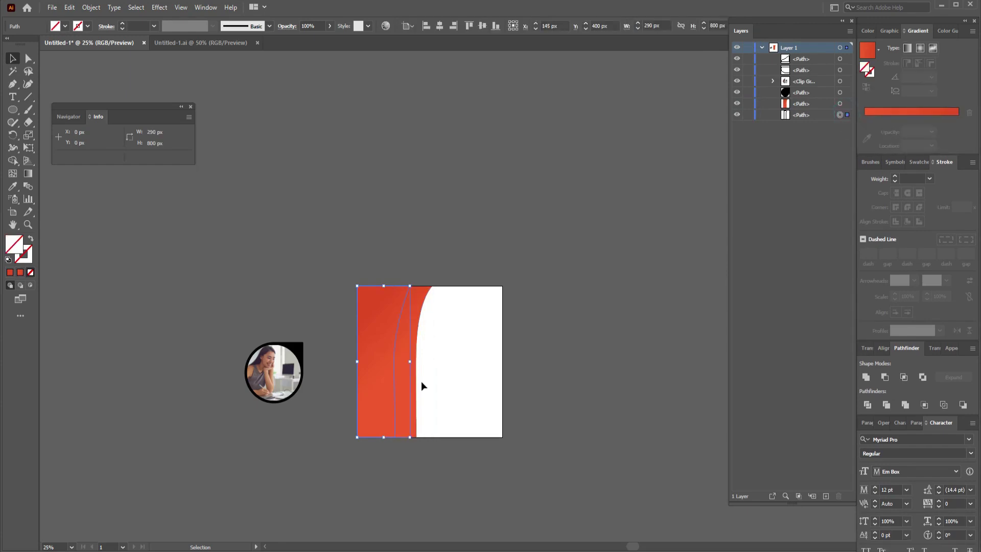
left_click(437, 350)
left_click(401, 342)
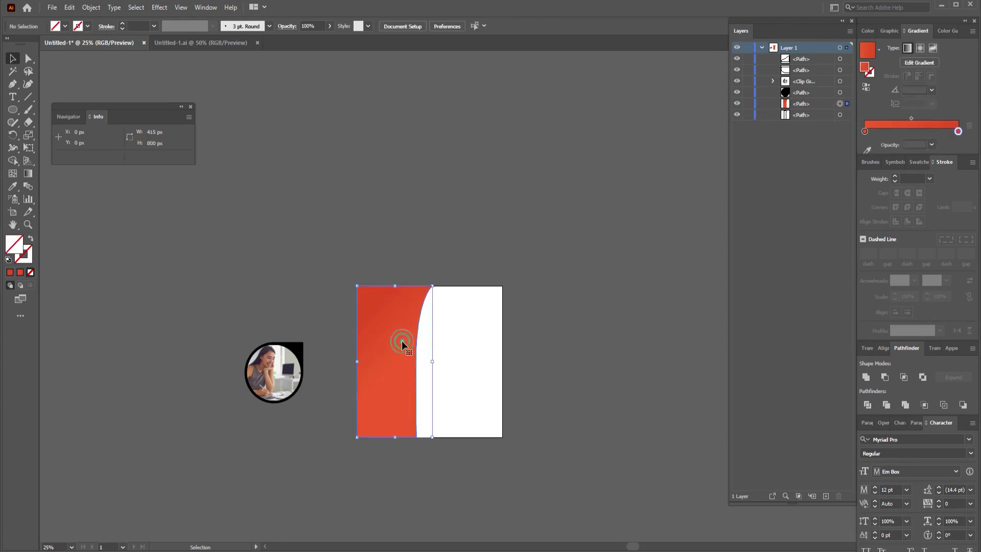
left_click(738, 115)
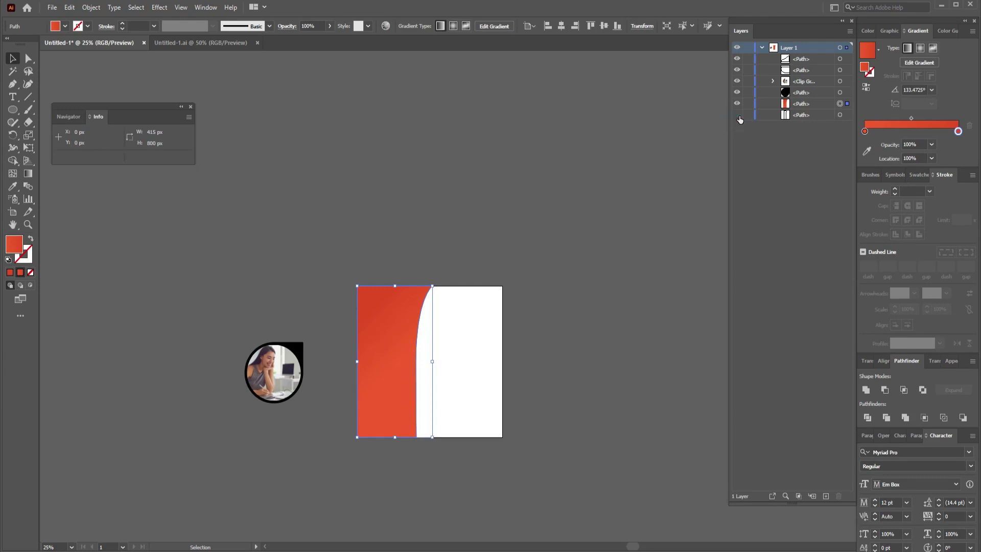
left_click(737, 115)
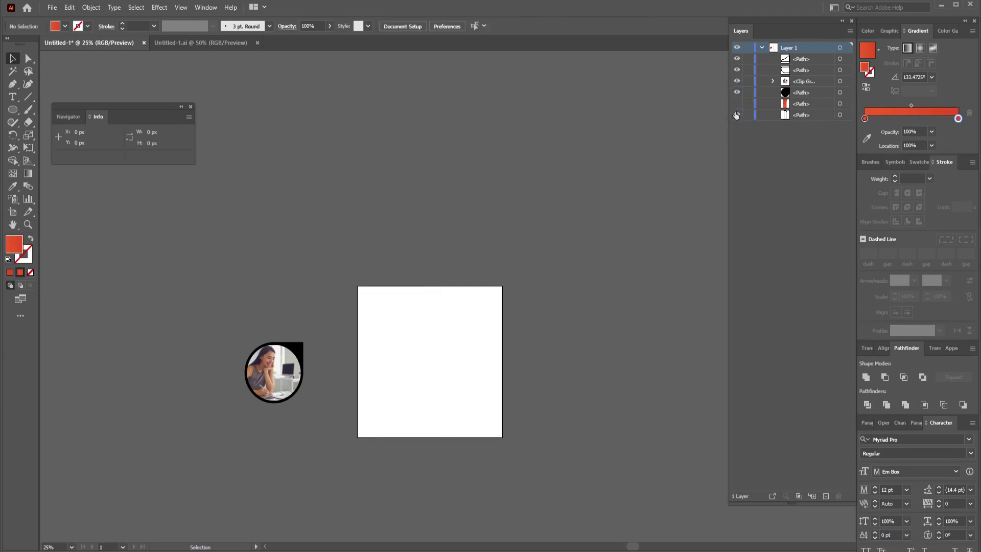
left_click_drag(347, 295, 390, 338)
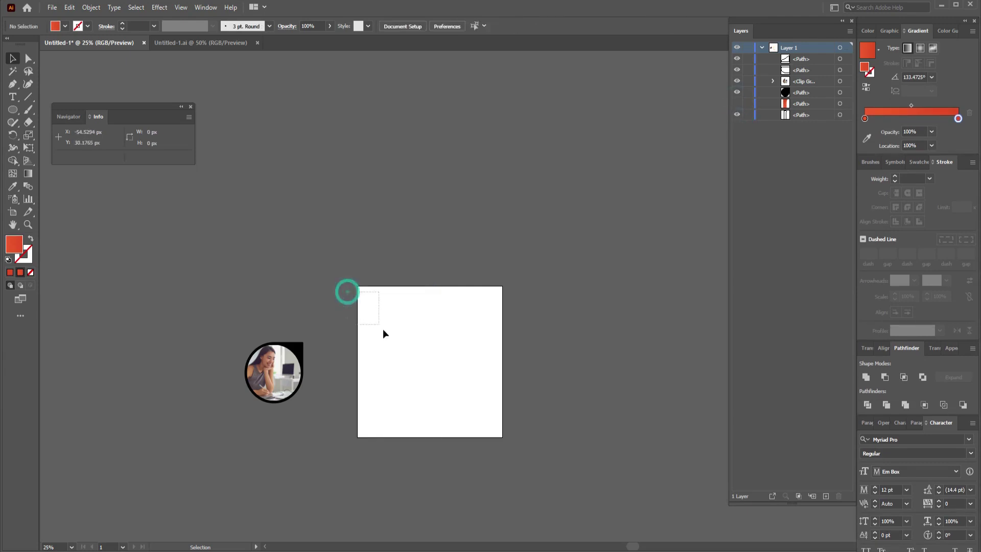
- Show the red panel again and redraw its gradient direction
left_click(738, 103)
left_click(409, 351)
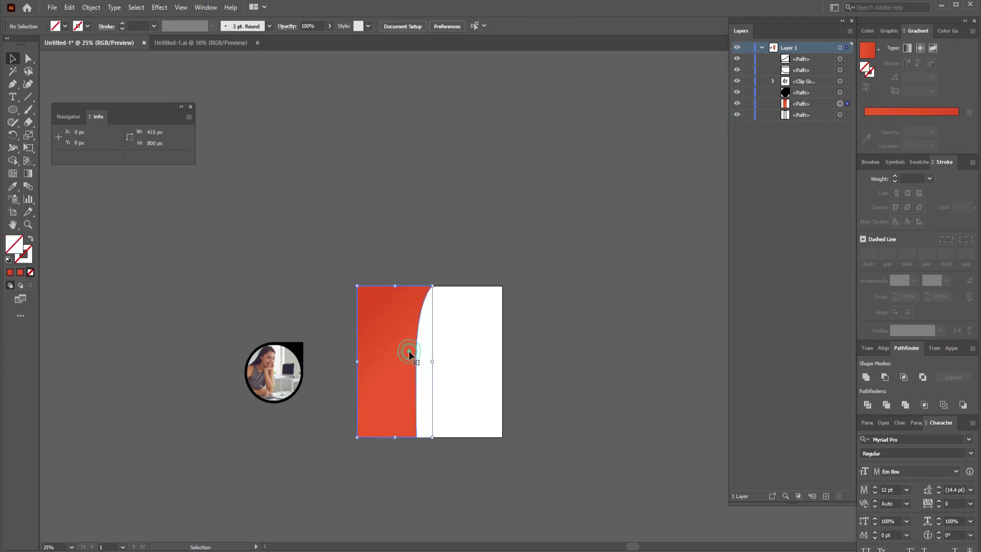
key("g")
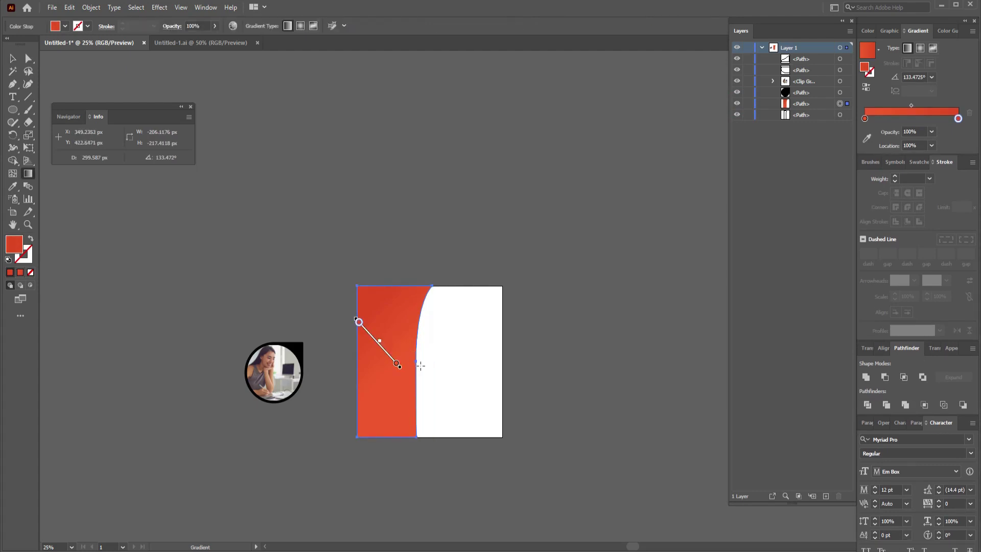
mouse_move(402, 348)
left_mouse_down()
mouse_move(416, 348)
mouse_move(410, 370)
left_mouse_up()
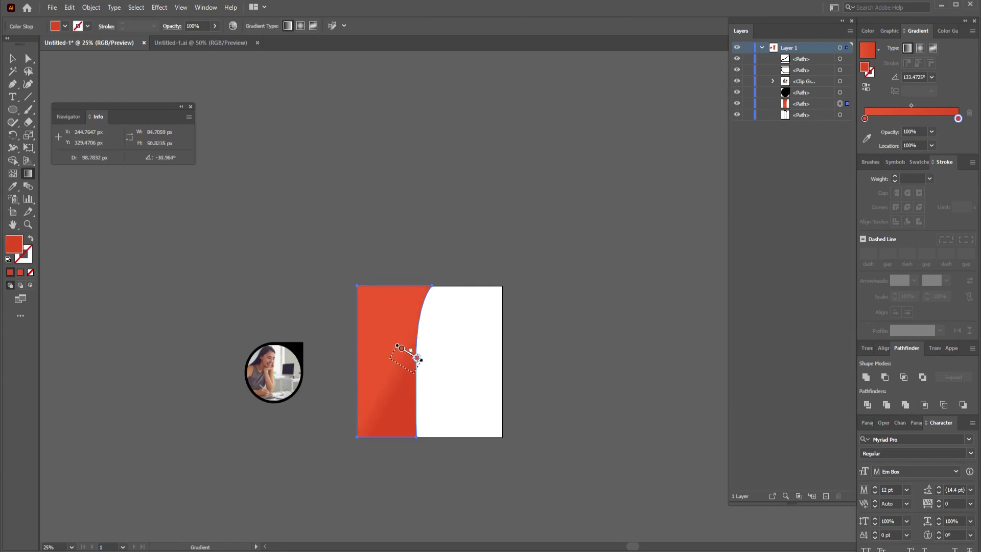
- Eyedrop the red gradient onto the narrow 290 px path and angle it diagonally at about 114°
left_click(847, 115)
key("i")
left_click(410, 349)
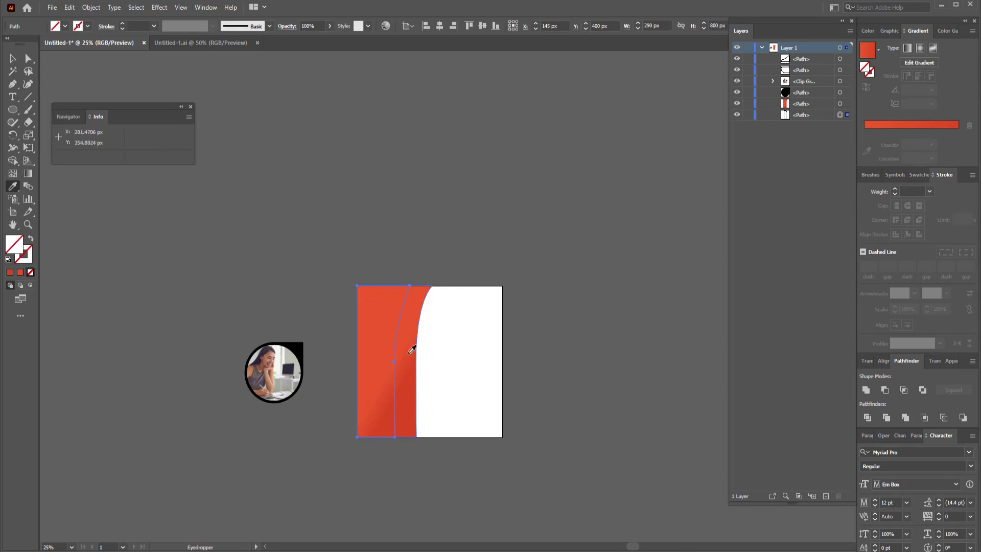
key("g")
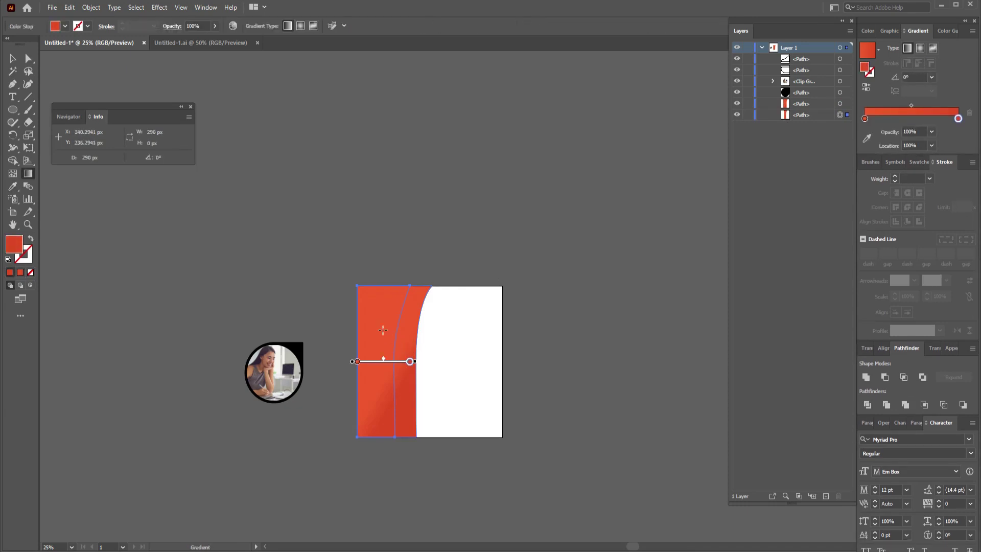
mouse_move(377, 348)
left_mouse_down()
mouse_move(364, 320)
mouse_move(380, 354)
left_mouse_up()
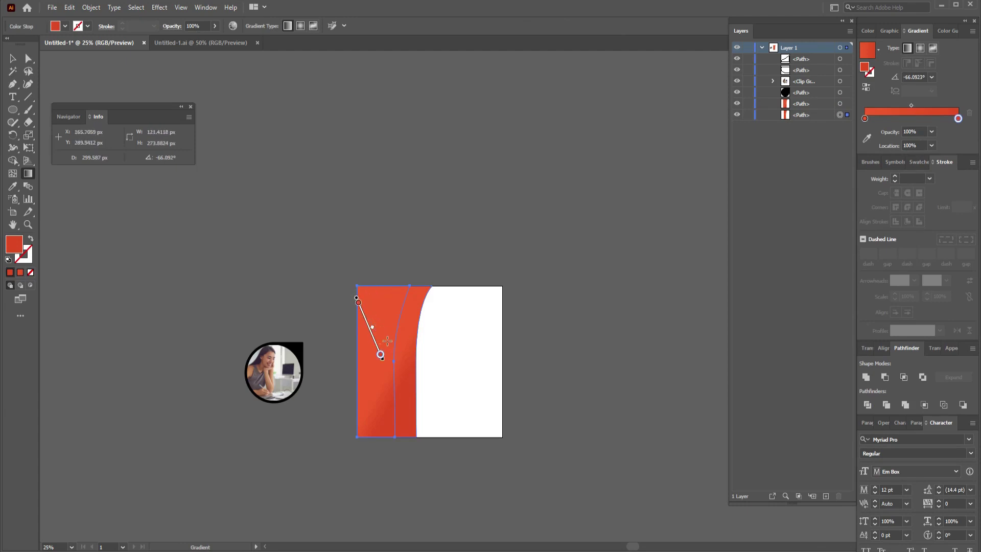
mouse_move(388, 341)
left_mouse_down()
mouse_move(366, 296)
mouse_move(383, 360)
left_mouse_up()
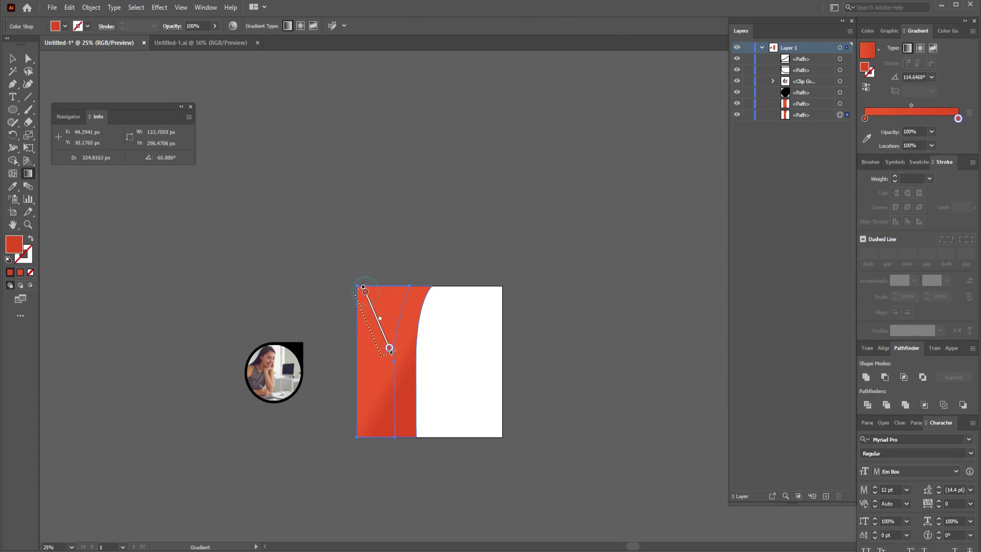
- Hide both red gradient strips and draw a curved 216 × 153 px shape at the top-right
left_click(13, 59)
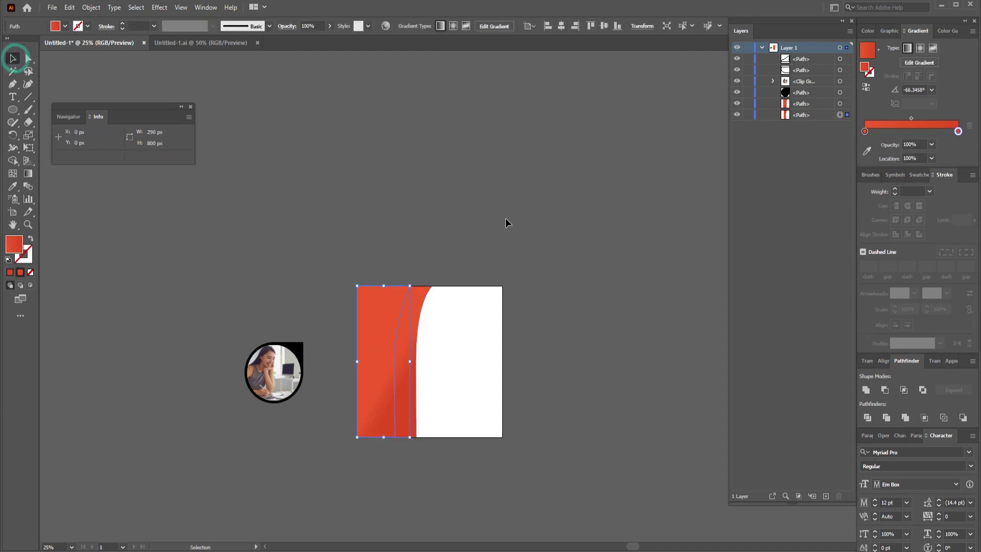
left_click(505, 217)
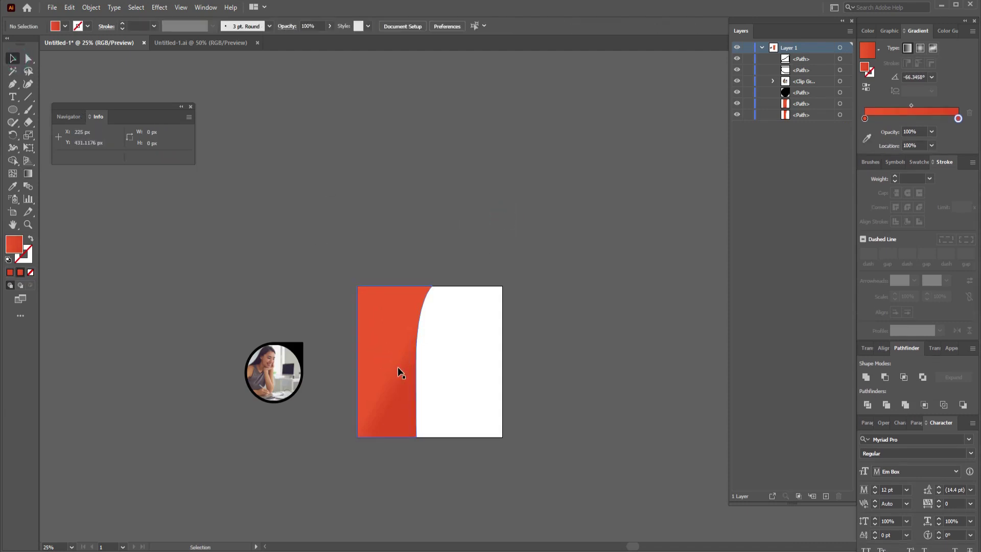
left_click(384, 351)
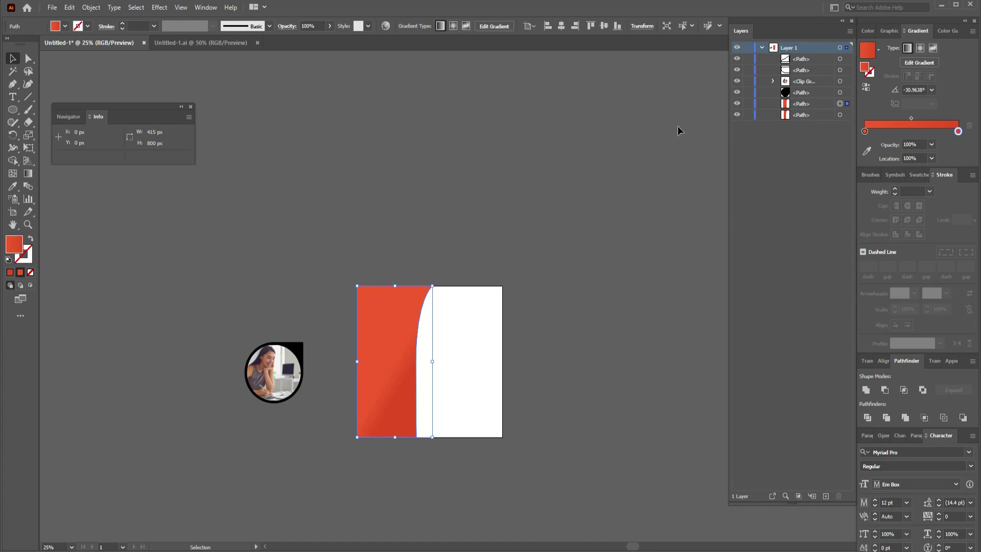
left_click_drag(736, 114, 737, 103)
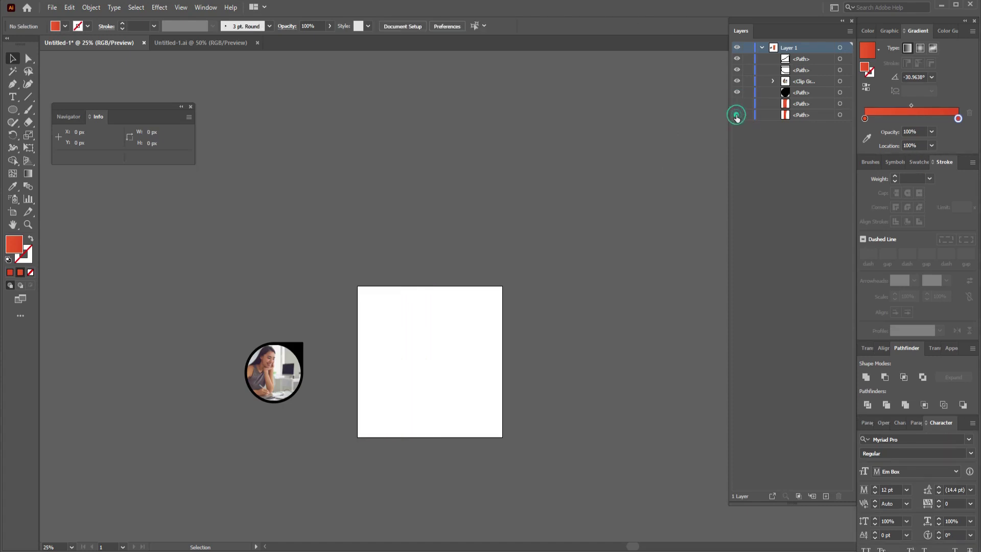
left_click(760, 48)
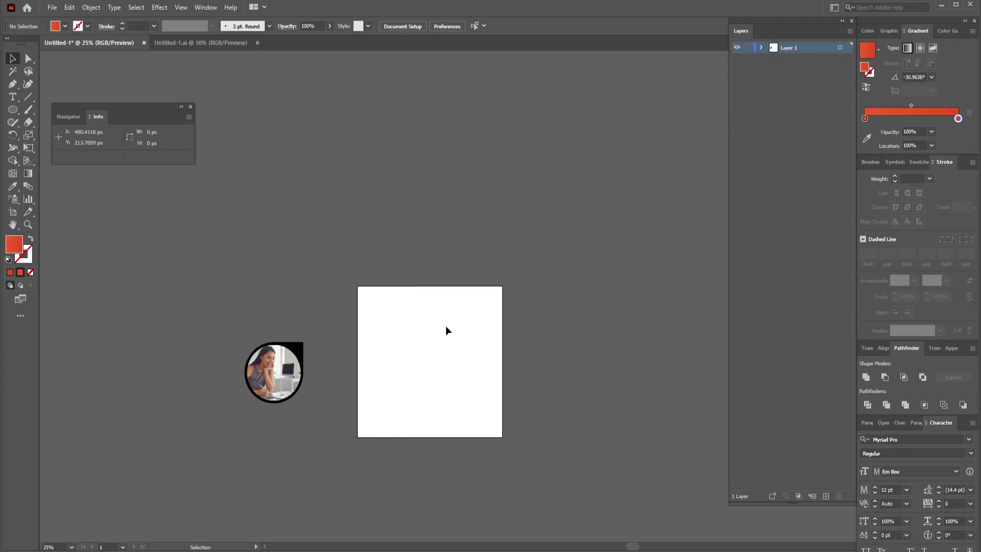
left_click_drag(474, 283, 508, 326)
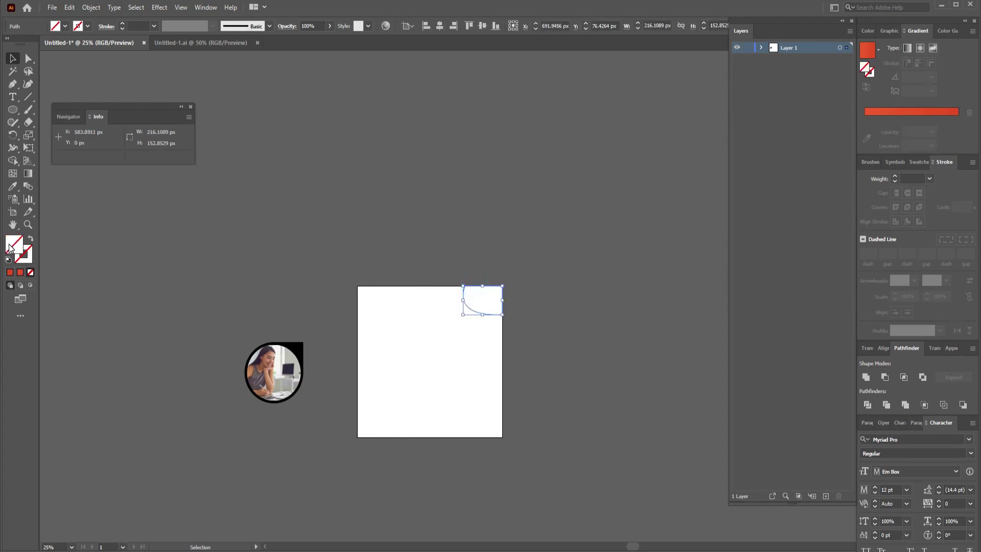
- Fill the top-right corner shape with the light blue swatch
left_click(66, 26)
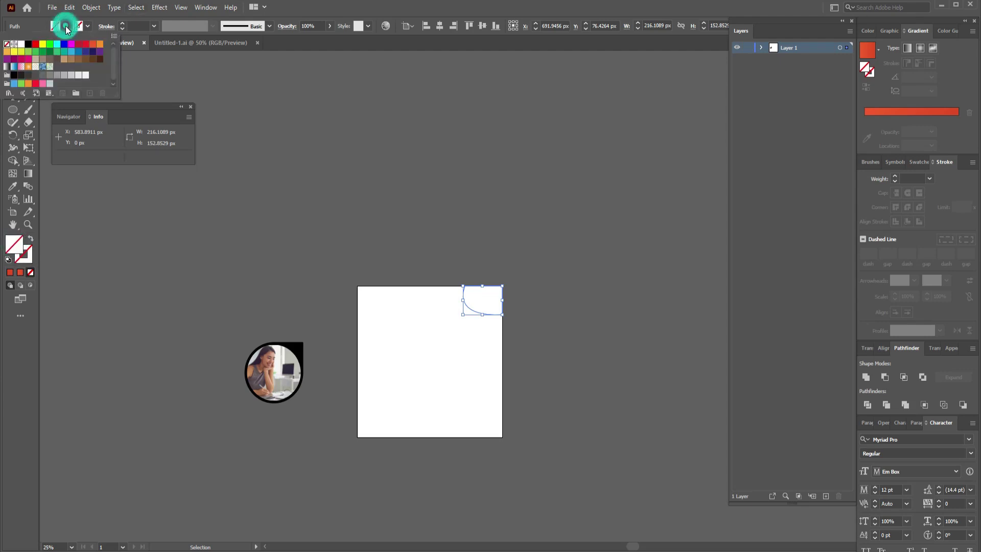
left_click(14, 83)
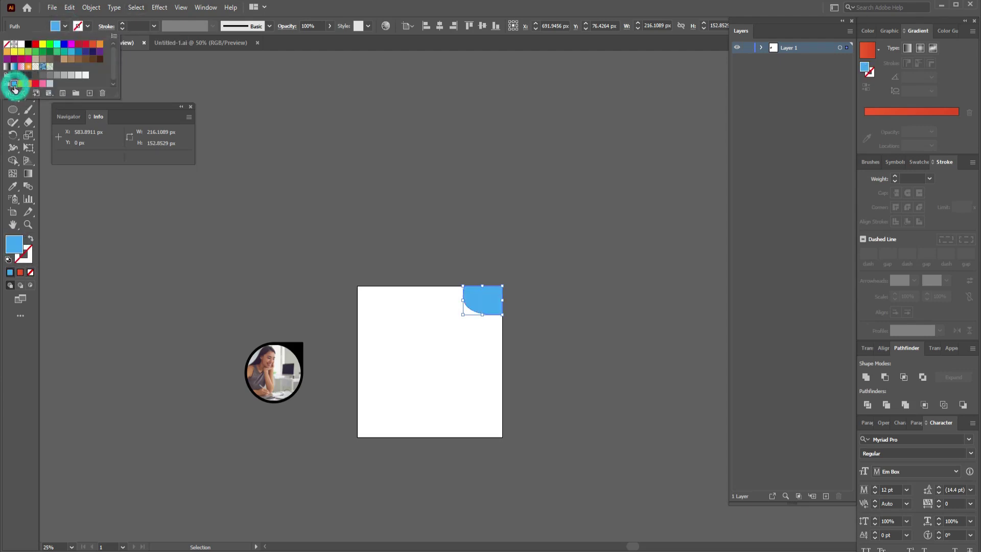
left_click(519, 418)
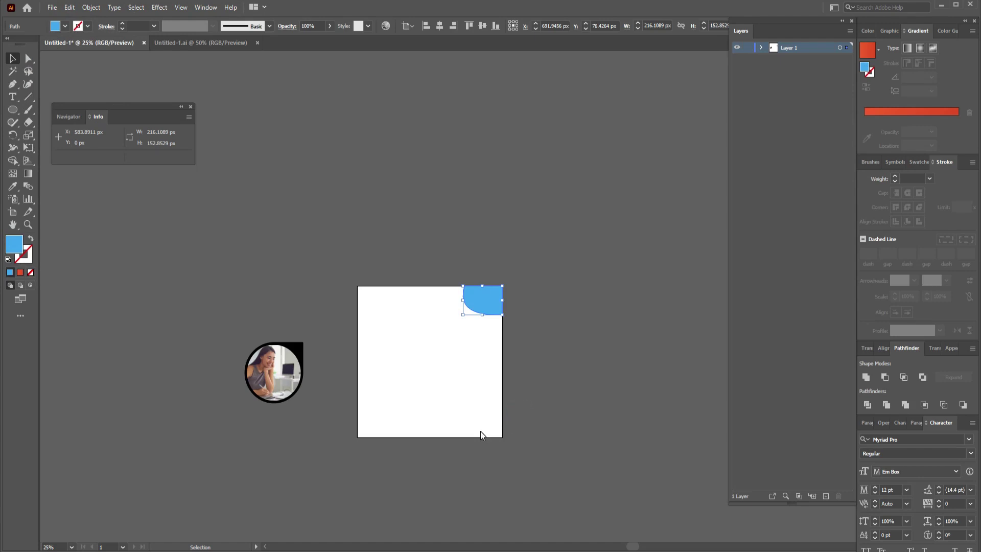
left_click(490, 409)
- Draw a small 119 × 80 px curved shape at the bottom-right and fill it light blue
left_click_drag(483, 436, 502, 421)
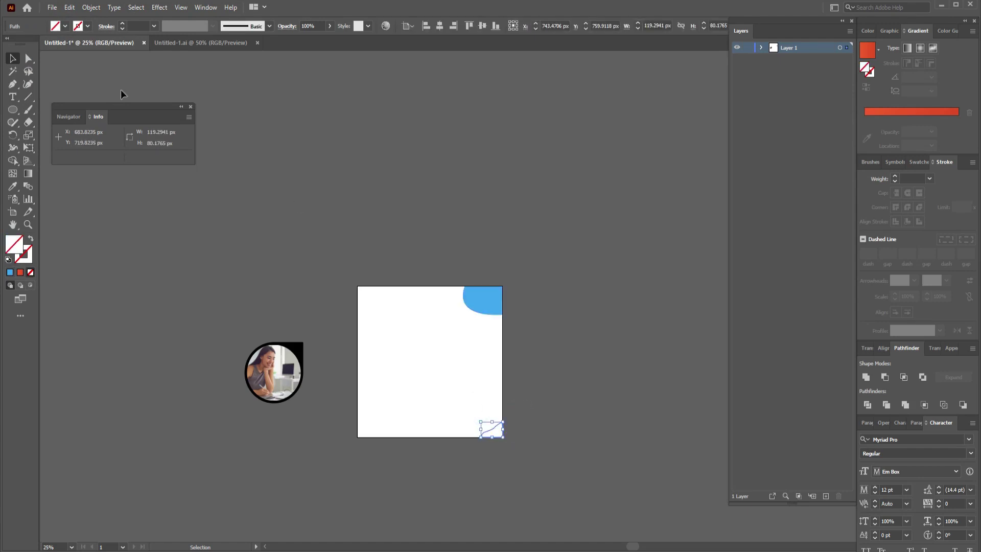
left_click(65, 26)
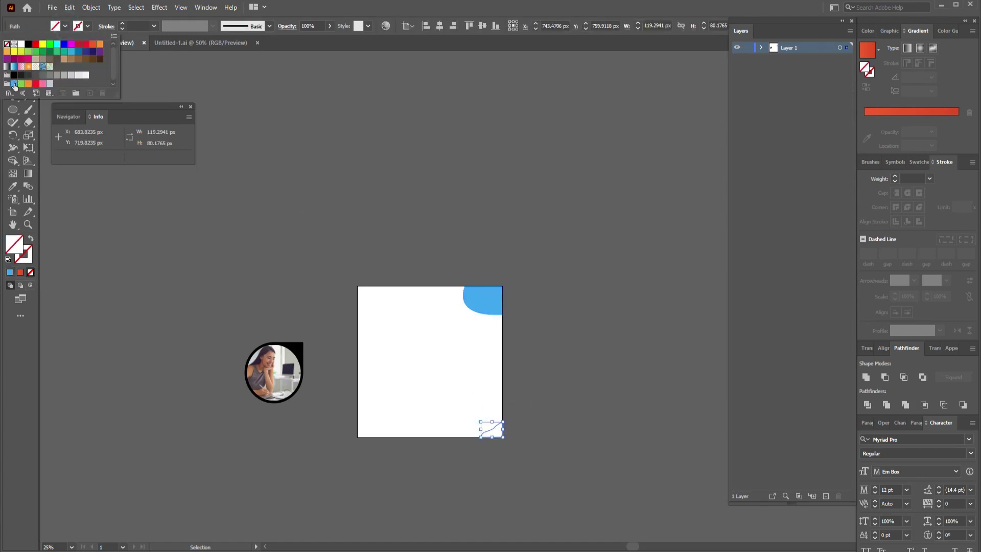
left_click(14, 84)
left_click(511, 333)
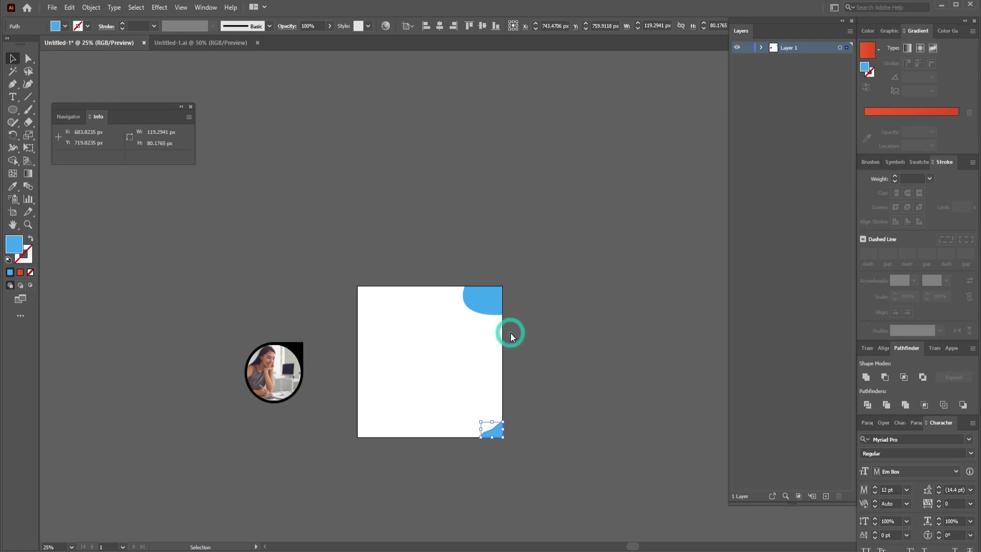
- Fill the photo's backing circle with the blue swatch to make a blue frame
left_click(292, 352)
left_click(65, 26)
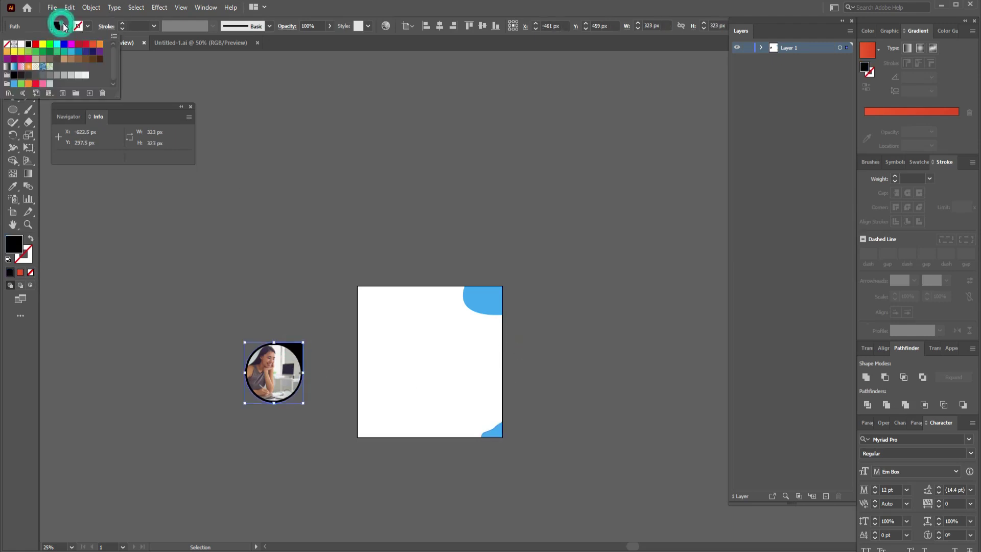
left_click(14, 84)
left_click(611, 307)
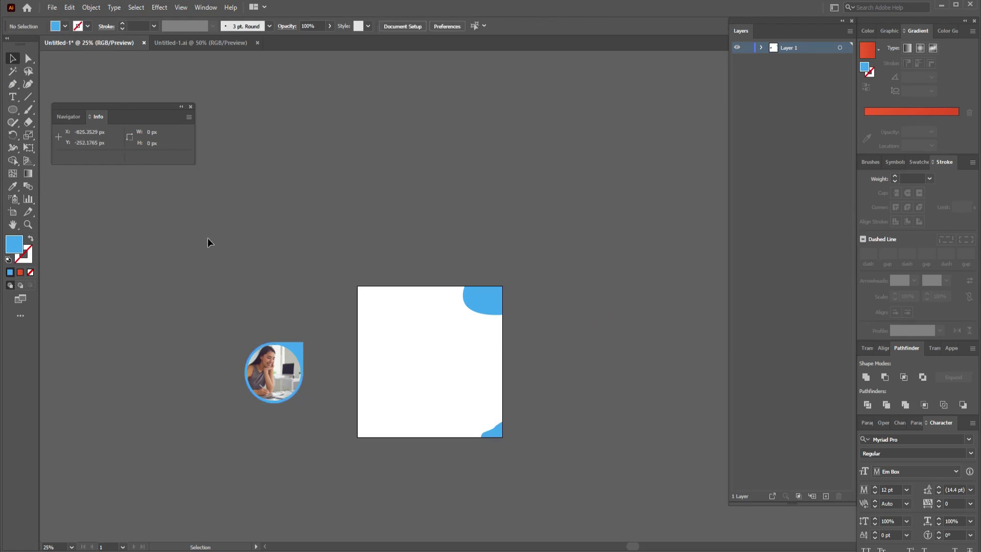
- Group the clipped photo with its blue frame and move it onto the artboard's right half
left_click_drag(207, 238, 606, 470)
left_click_drag(614, 473, 619, 374)
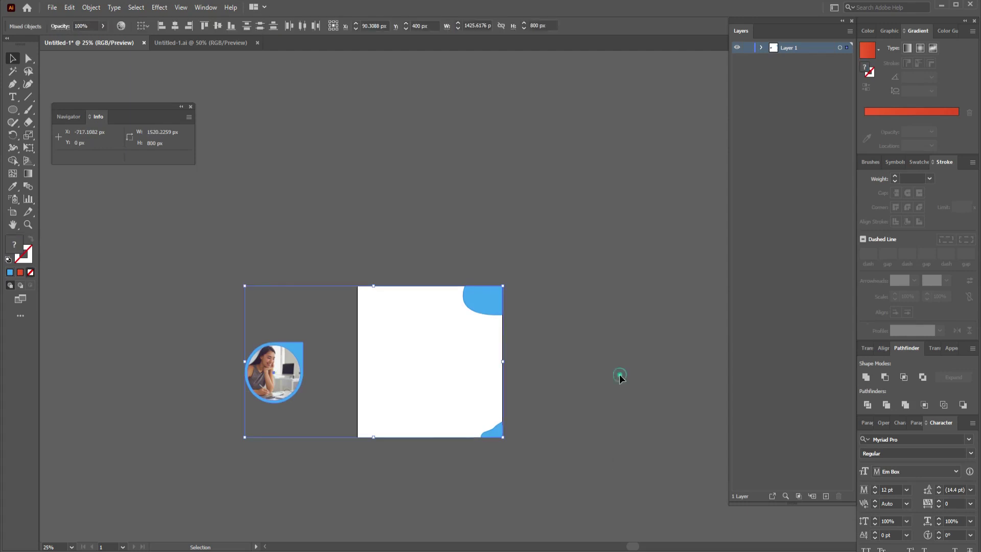
left_click(619, 374)
left_click(285, 376)
left_click(270, 382, "shift")
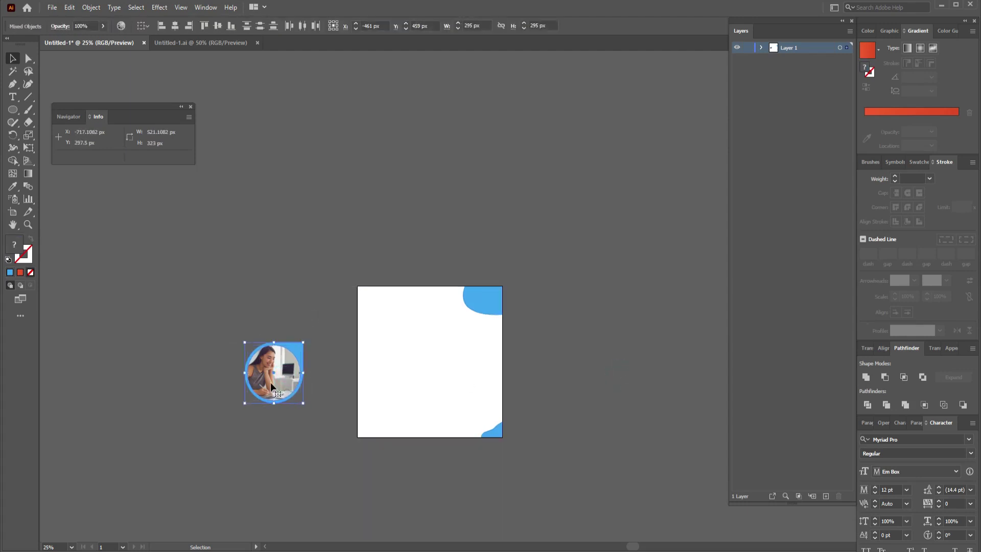
right_click(276, 372)
left_click(302, 452)
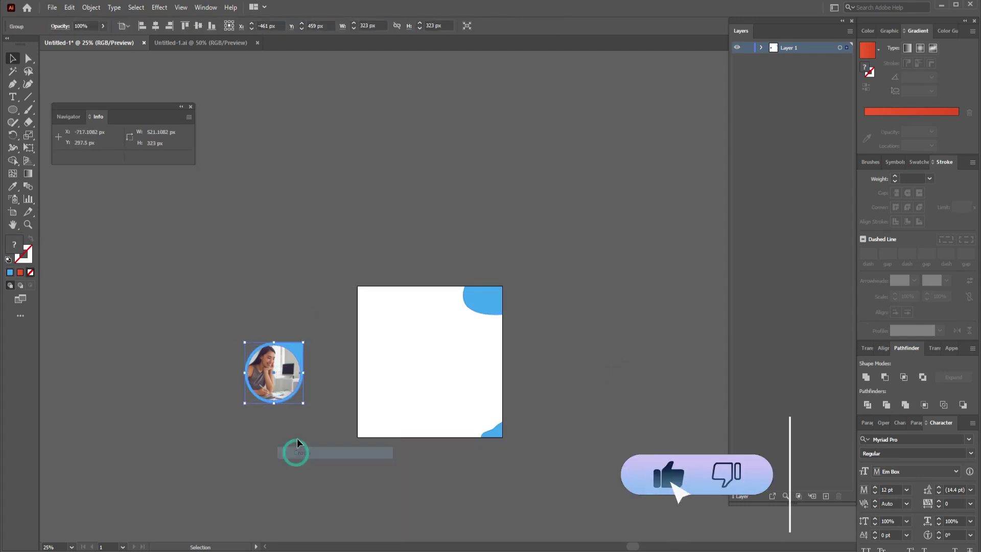
left_click_drag(287, 372, 479, 362)
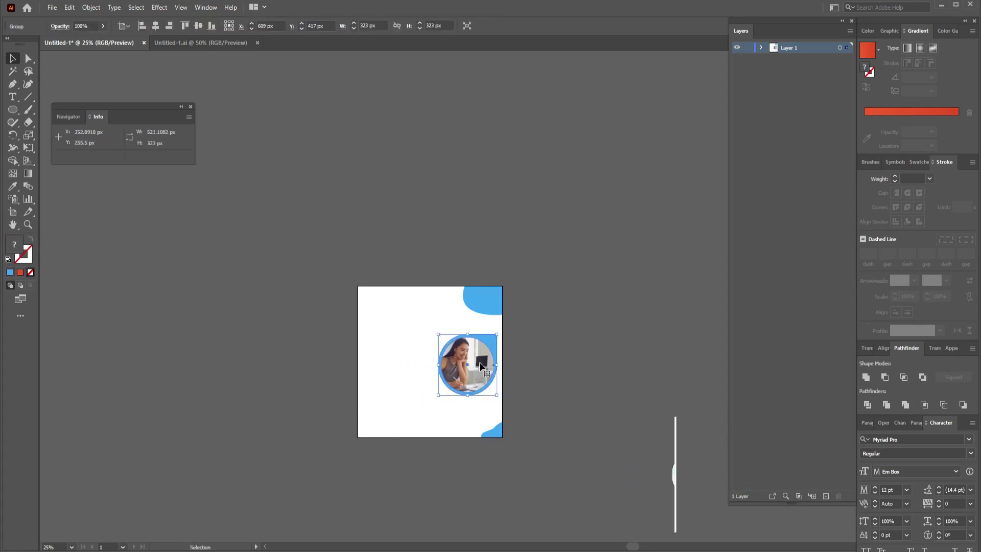
left_click(760, 47)
- Unhide the red left panel, select it, and nudge its gradient with the Gradient tool
left_click(737, 92)
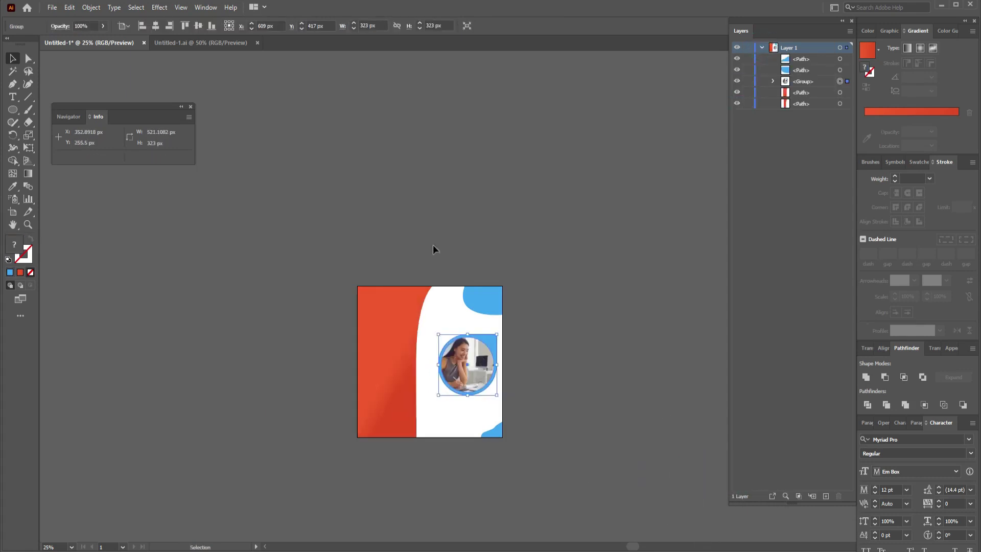
left_click(377, 331)
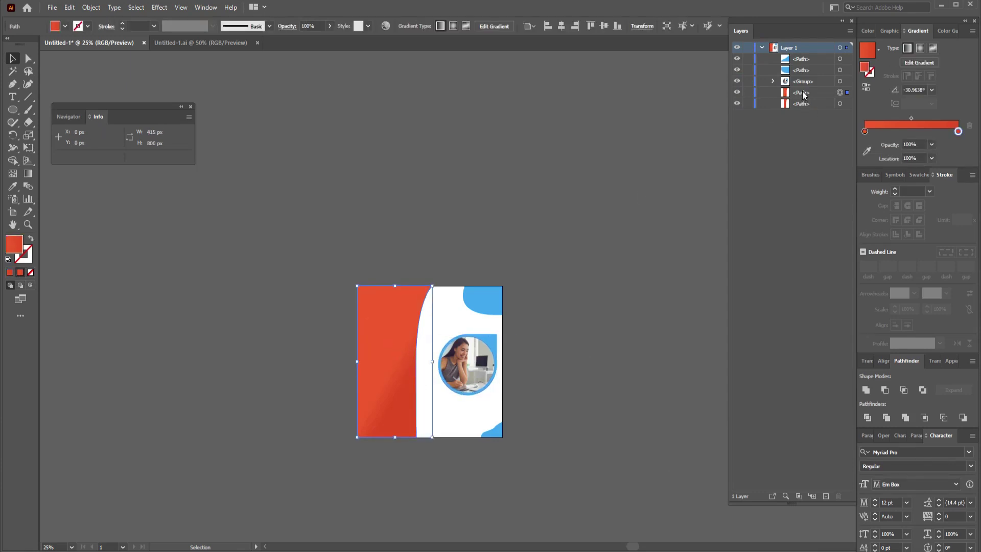
left_click_drag(803, 93, 804, 106)
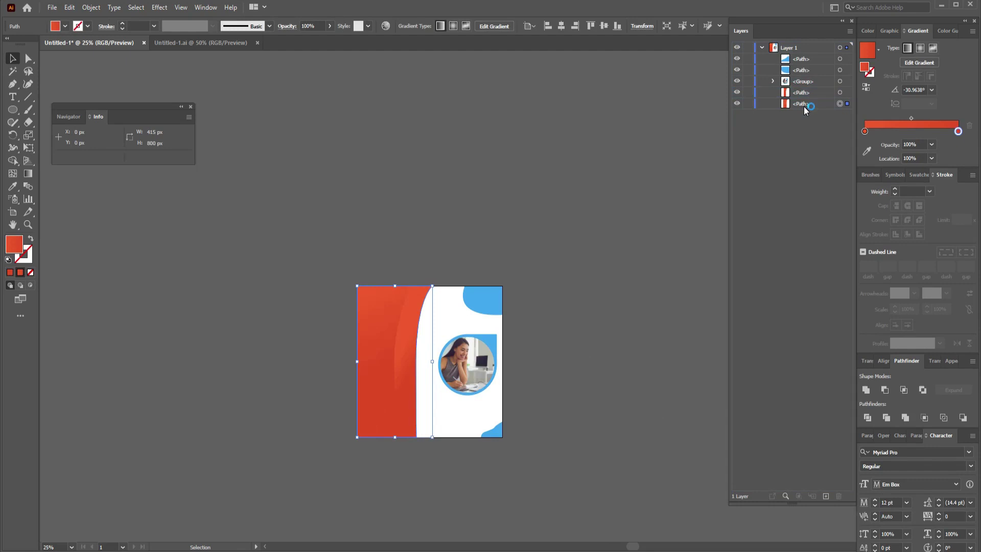
left_click(615, 309)
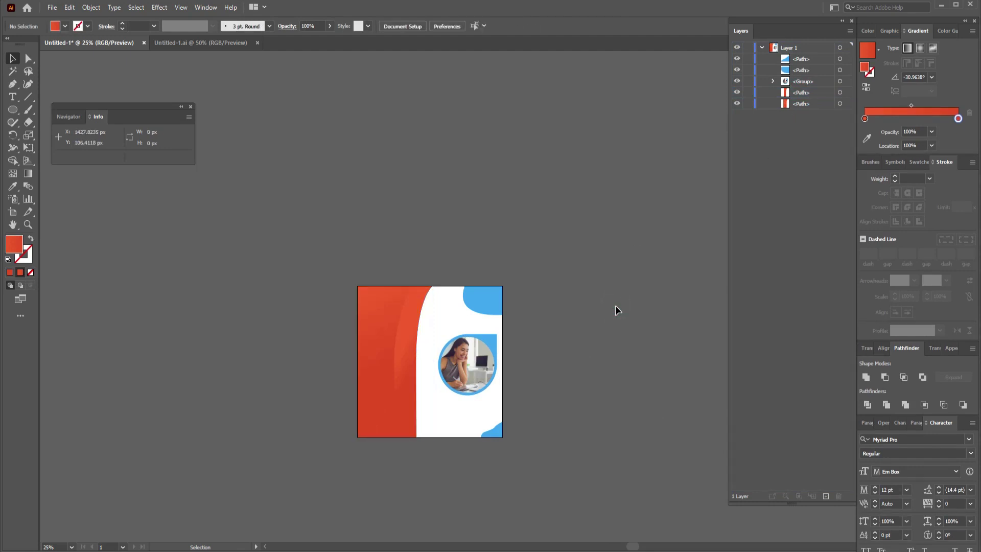
left_click(408, 332)
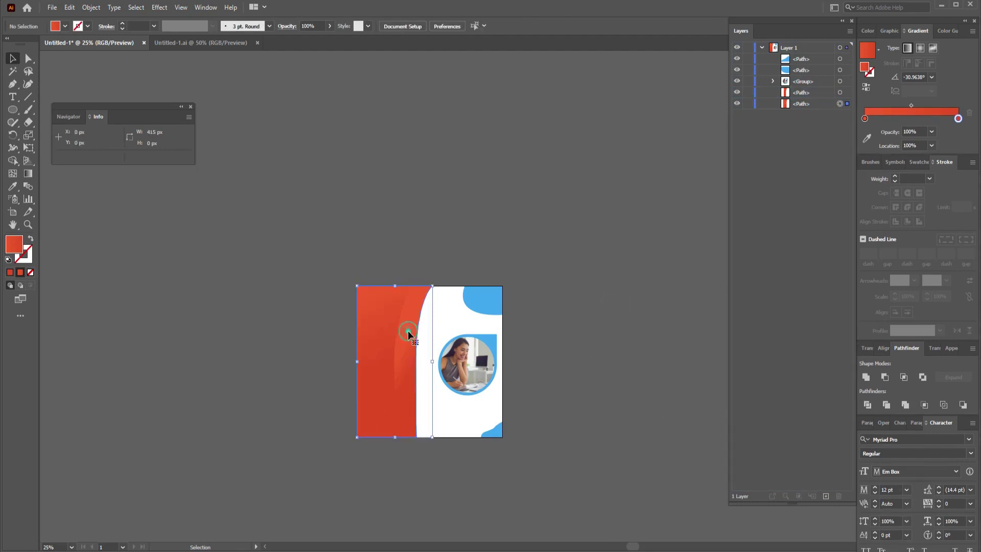
key("g")
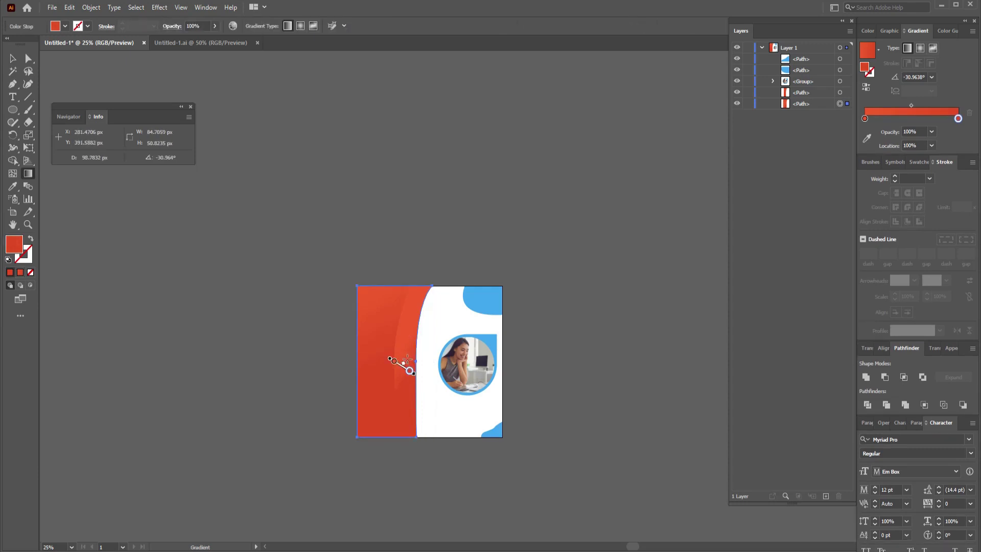
left_click_drag(414, 384, 409, 381)
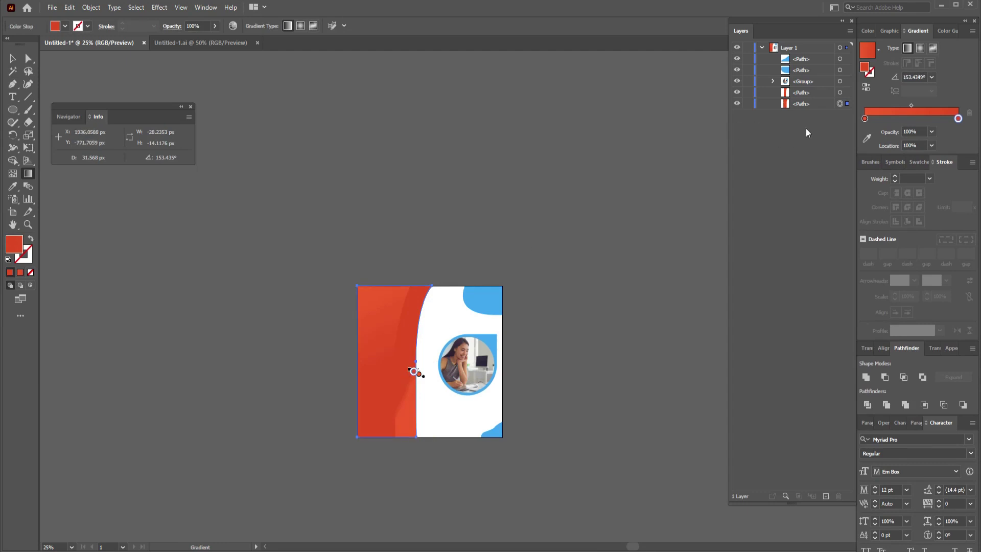
- Redraw the red panels' gradients diagonally at about 150° to darken the curved band
left_click(841, 93)
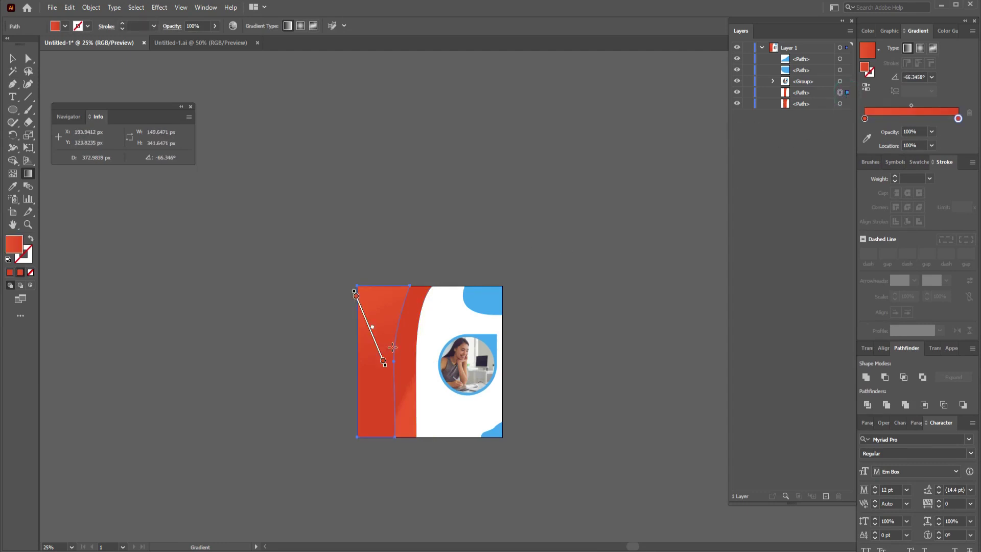
mouse_move(392, 341)
left_mouse_down()
mouse_move(389, 352)
mouse_move(353, 295)
left_mouse_up()
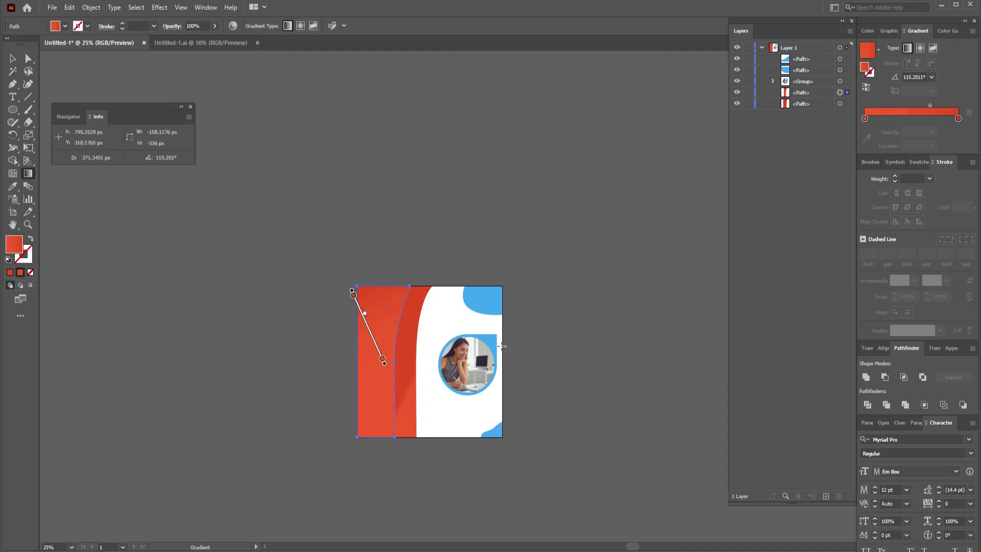
key("v")
left_click(537, 357)
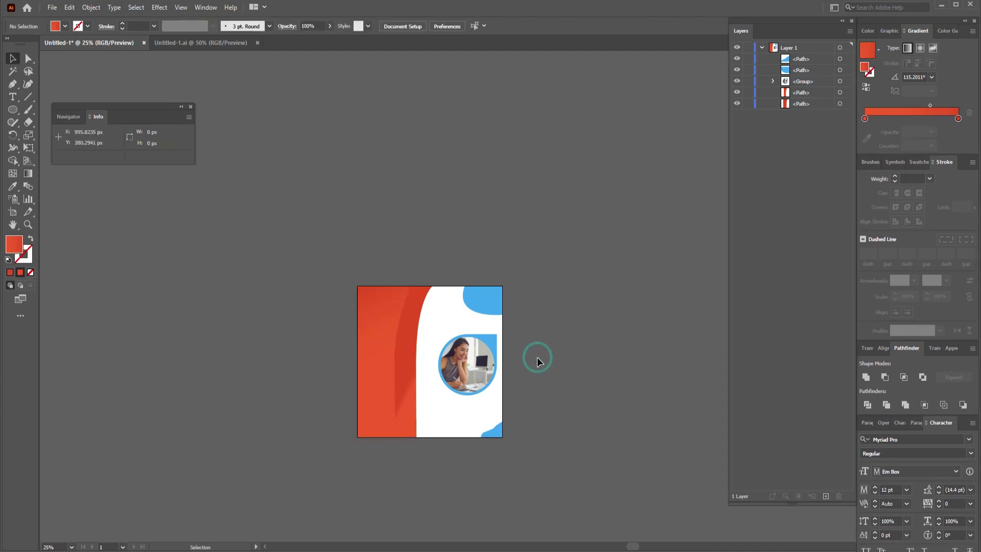
left_click(413, 348)
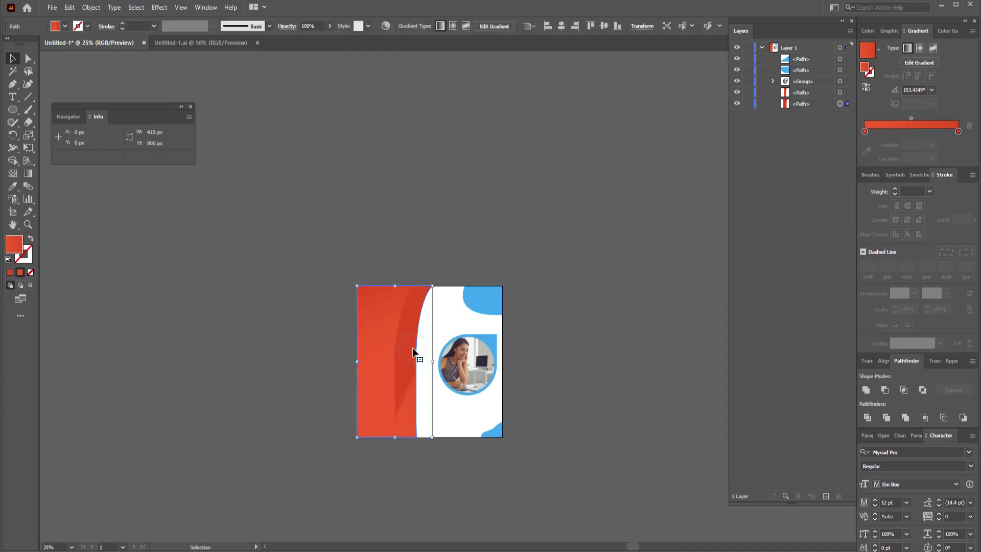
key("g")
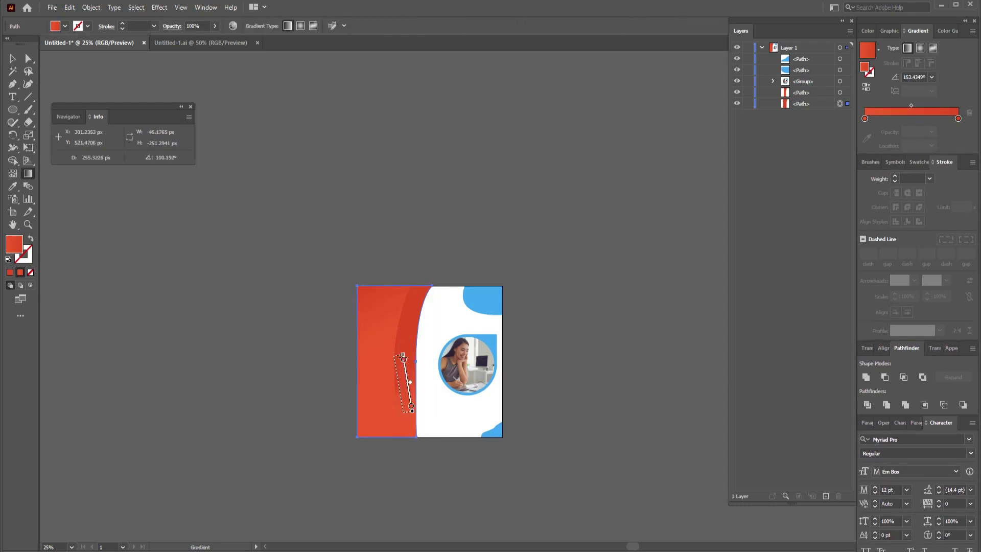
left_click_drag(411, 406, 397, 397)
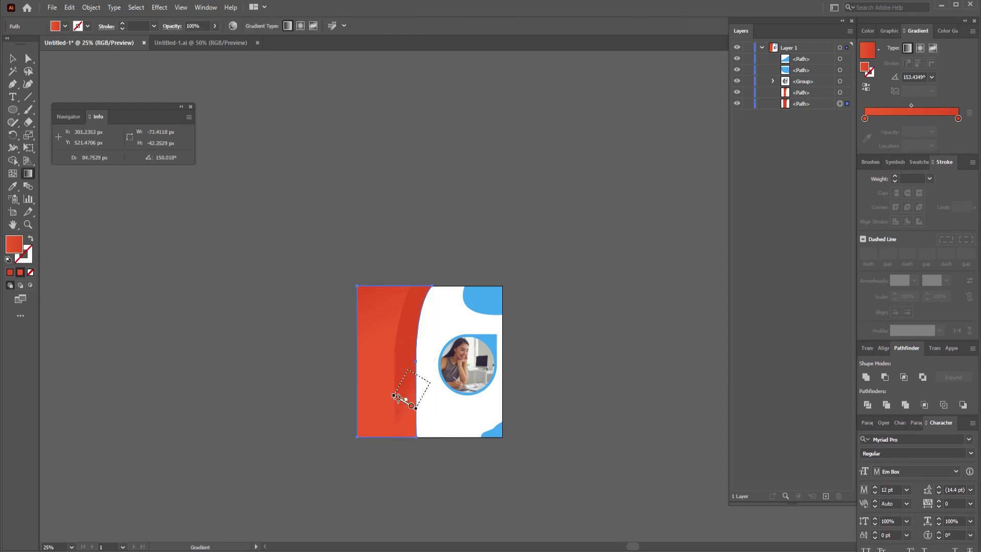
key("v")
left_click(652, 360)
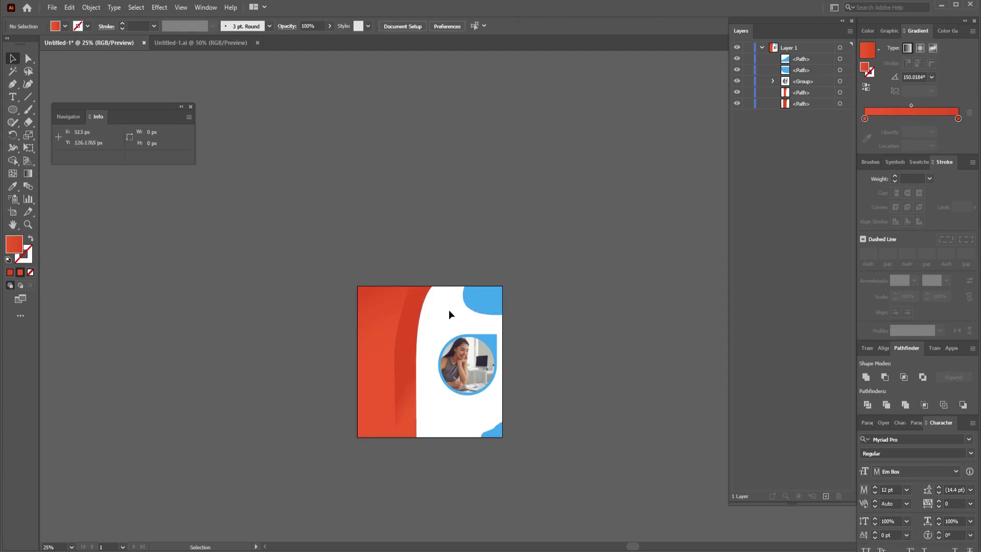
left_click(12, 109)
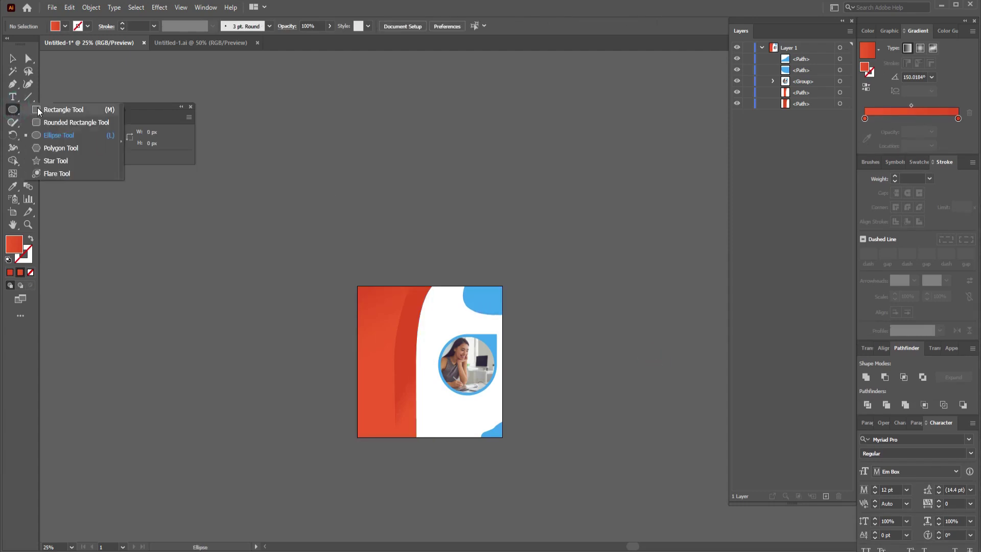
- Create an 800 px wide rectangle through the Rectangle tool's size dialog
left_click(38, 109)
left_click(501, 190)
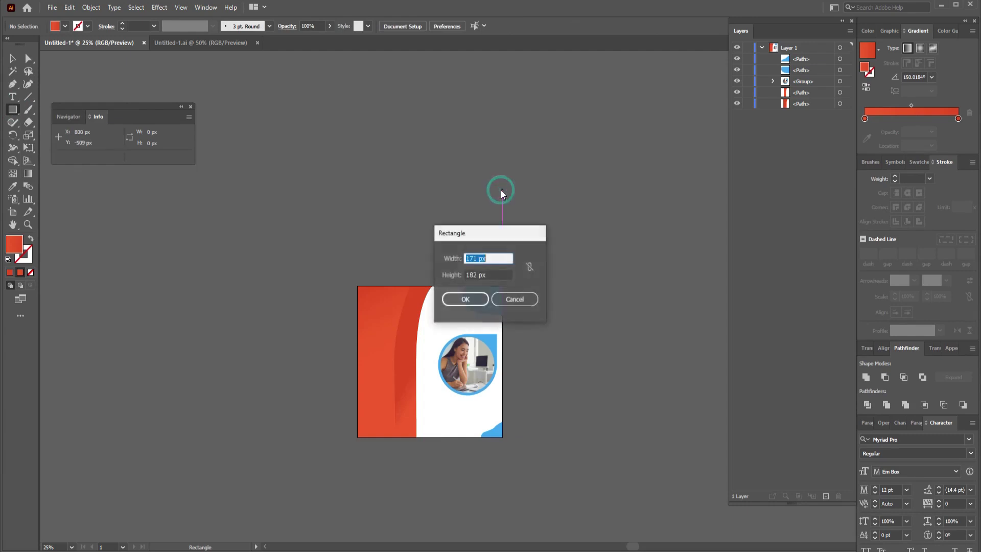
double_click(479, 258)
type("800")
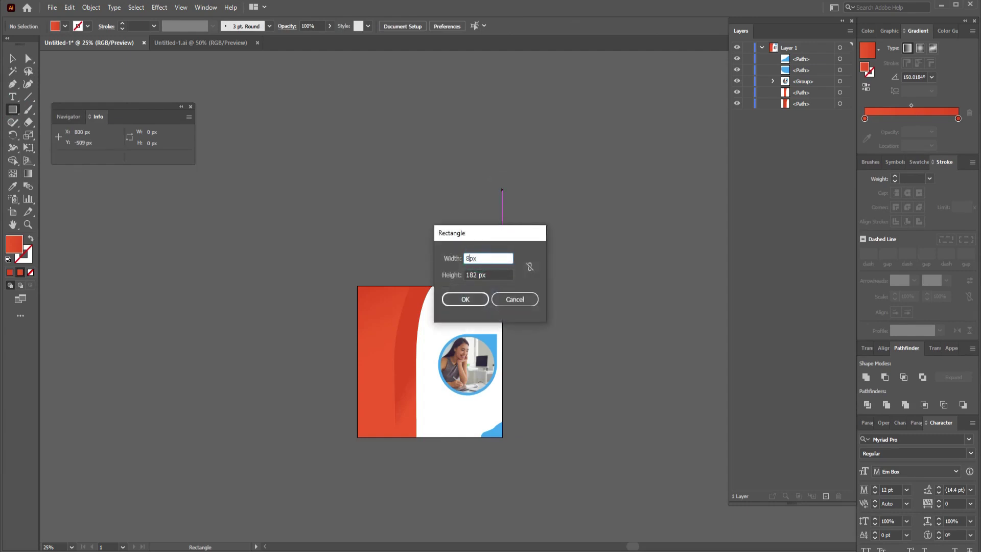
double_click(476, 275)
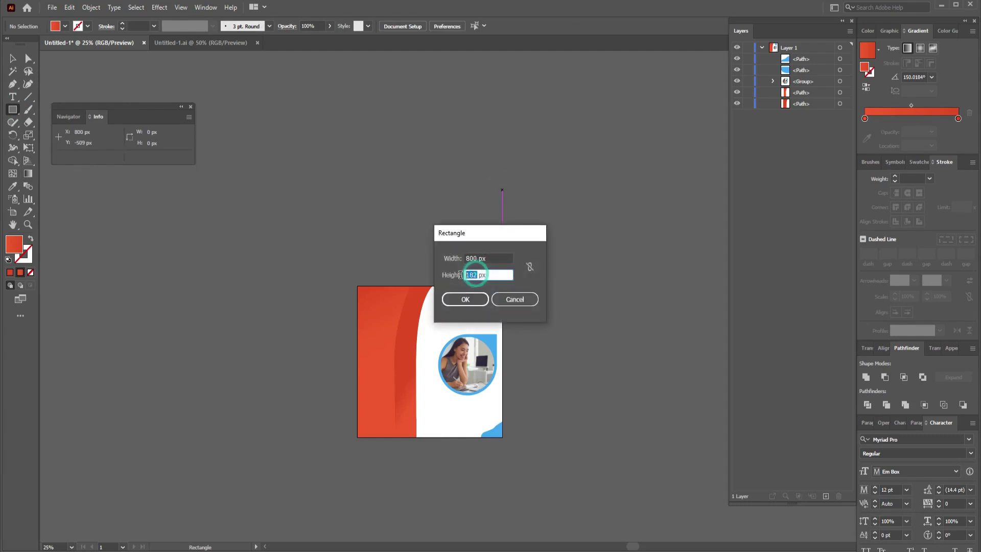
type("5")
left_click(481, 298)
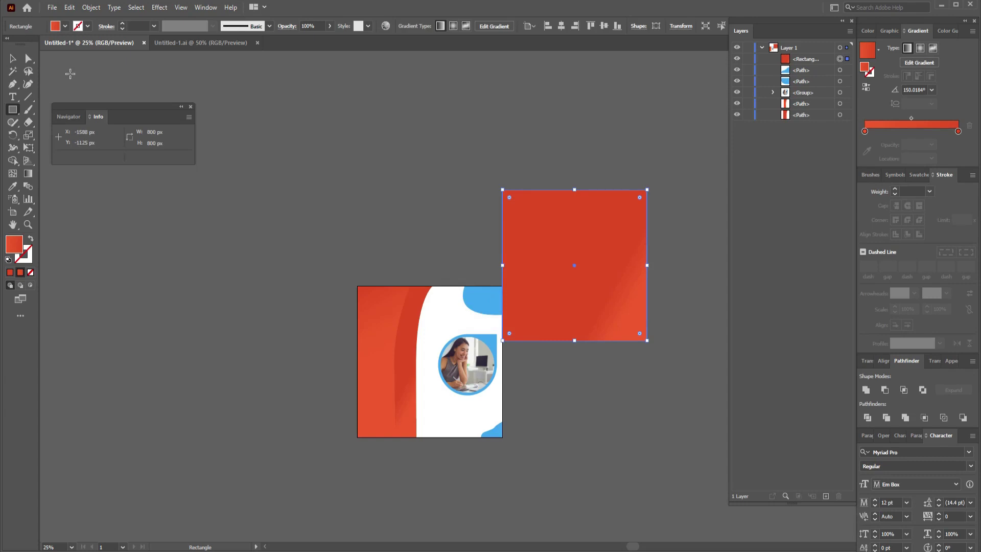
- Fill the rectangle with dark blue #1A81C1 via the Color Picker
left_click(65, 26)
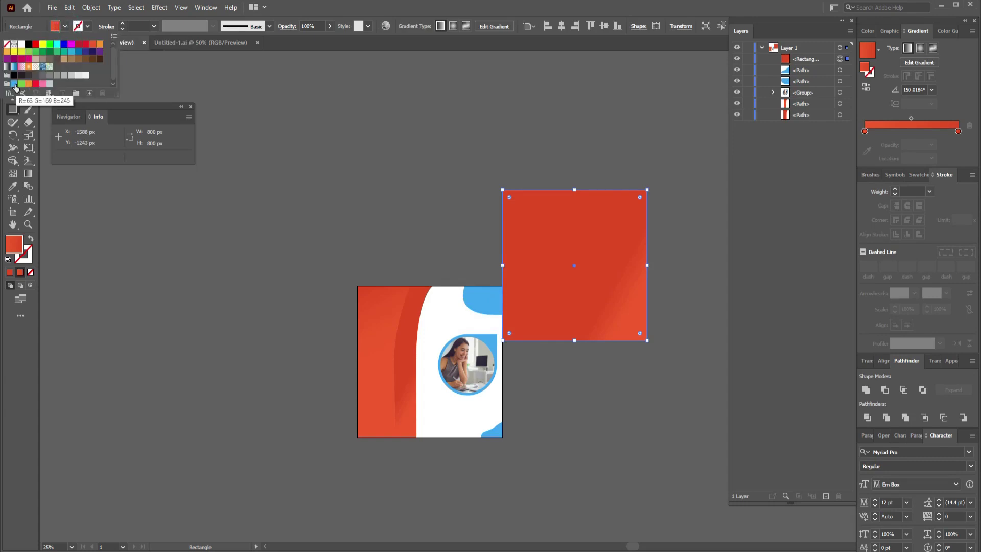
left_click(15, 88)
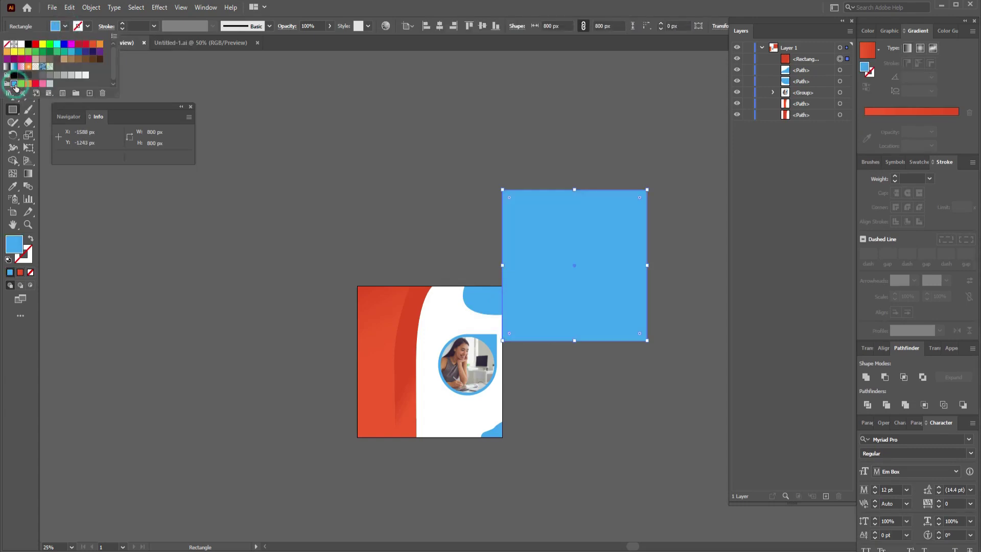
double_click(15, 243)
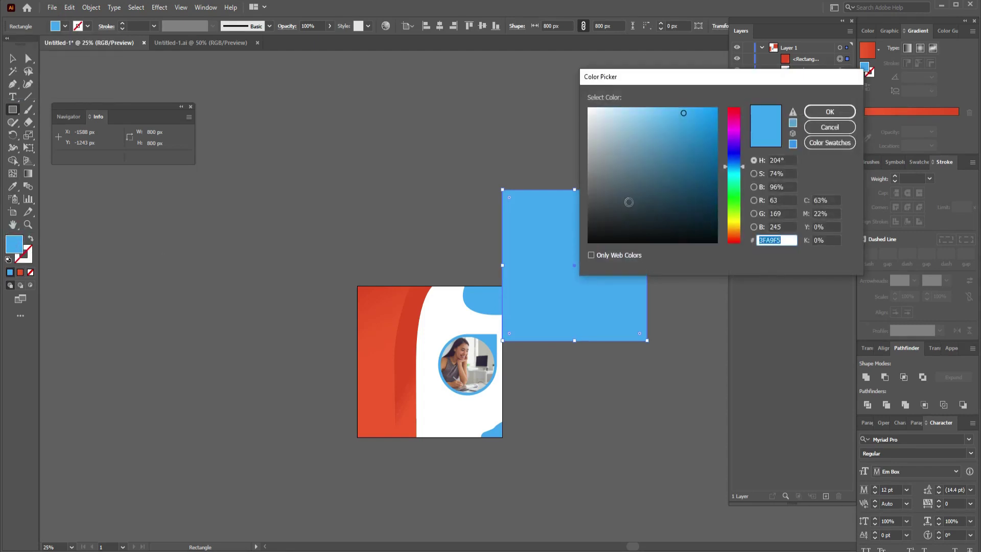
left_click(700, 140)
left_click(828, 112)
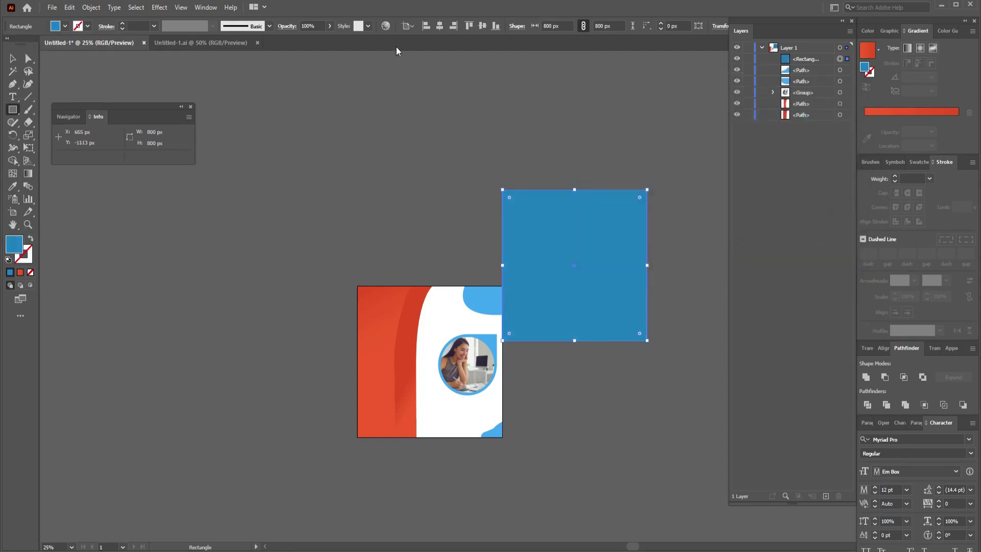
- Centre the blue square on the artboard and move it to the bottom of the layer stack
left_click(439, 26)
left_click(482, 25)
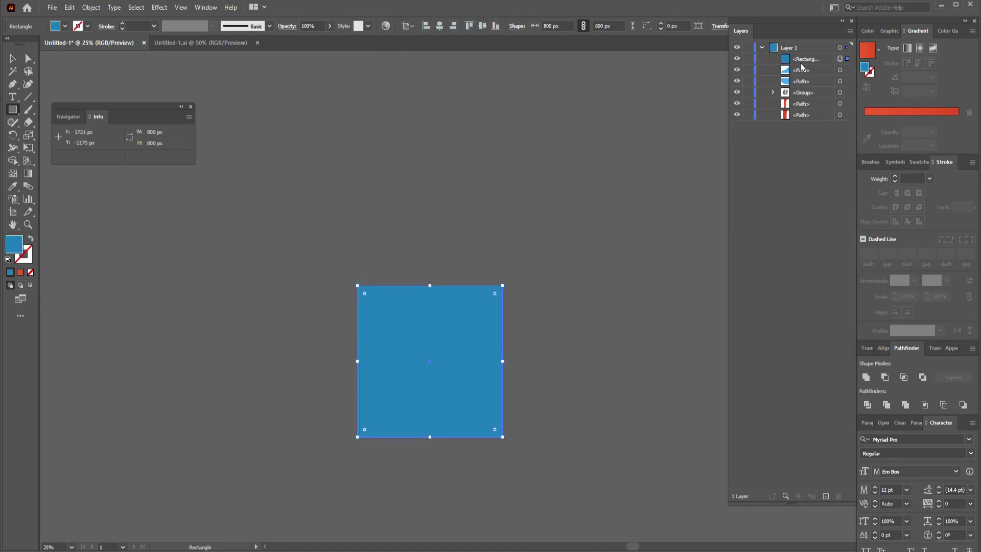
left_click_drag(801, 58, 801, 116)
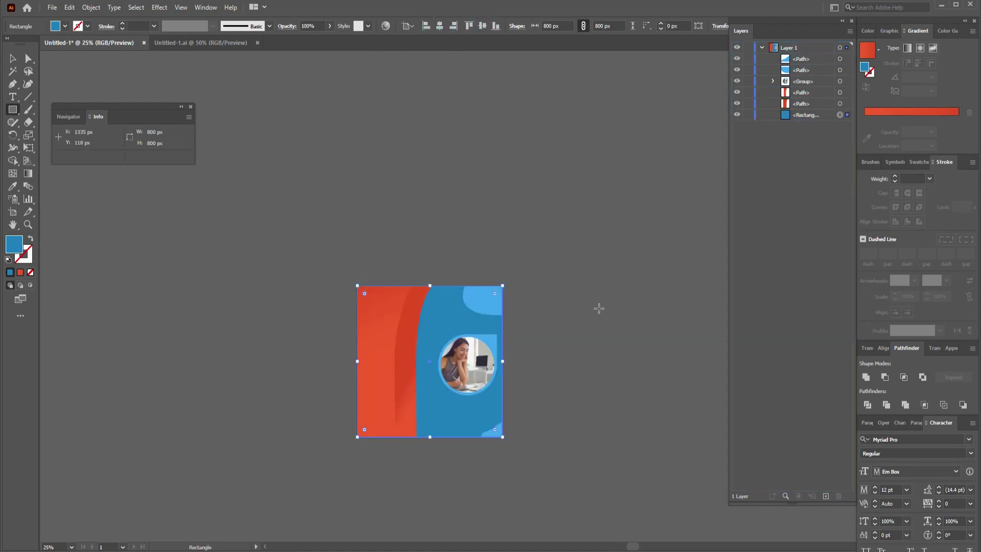
key("v")
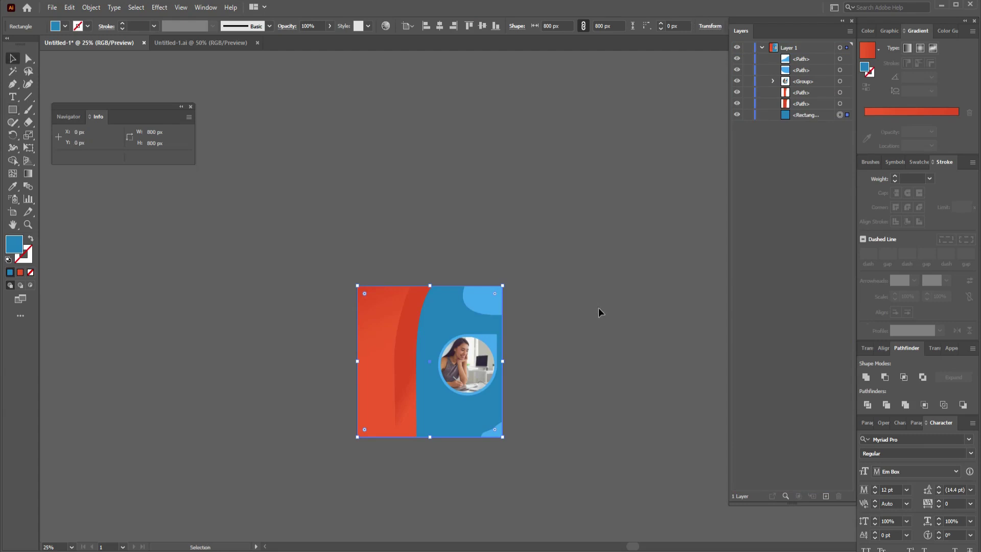
left_click(599, 308)
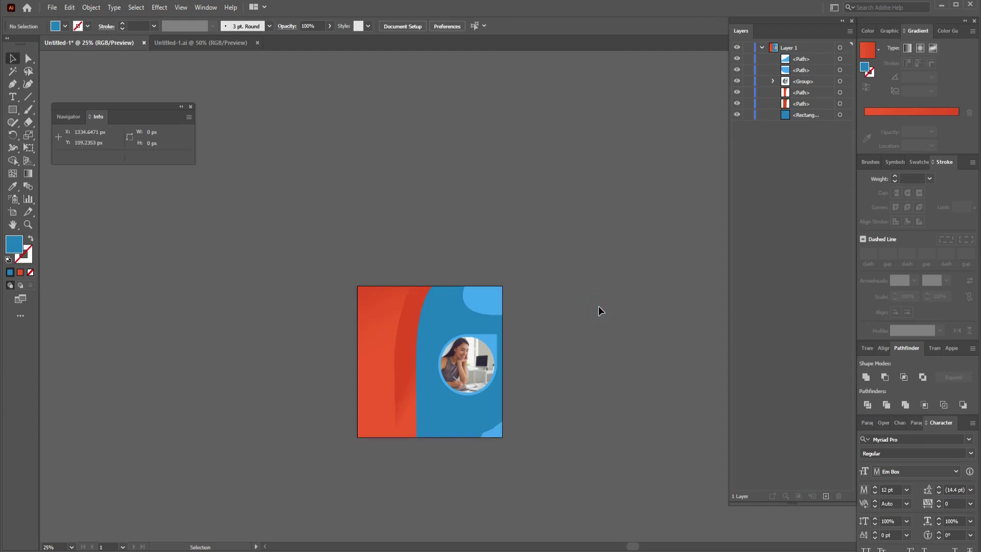
left_click(19, 272)
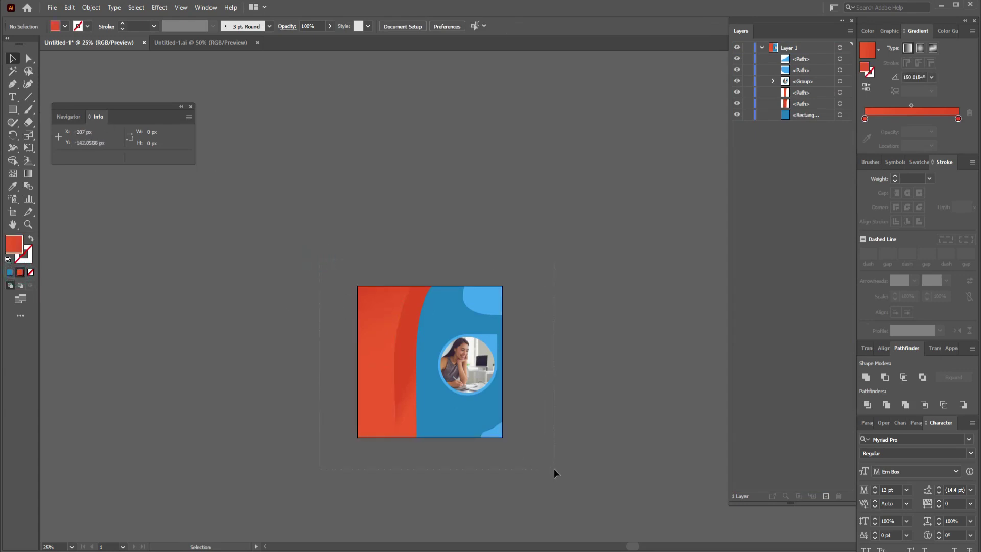
- Select all the artwork and lock it in the Layers panel
key("ctrl+a")
left_click(747, 114)
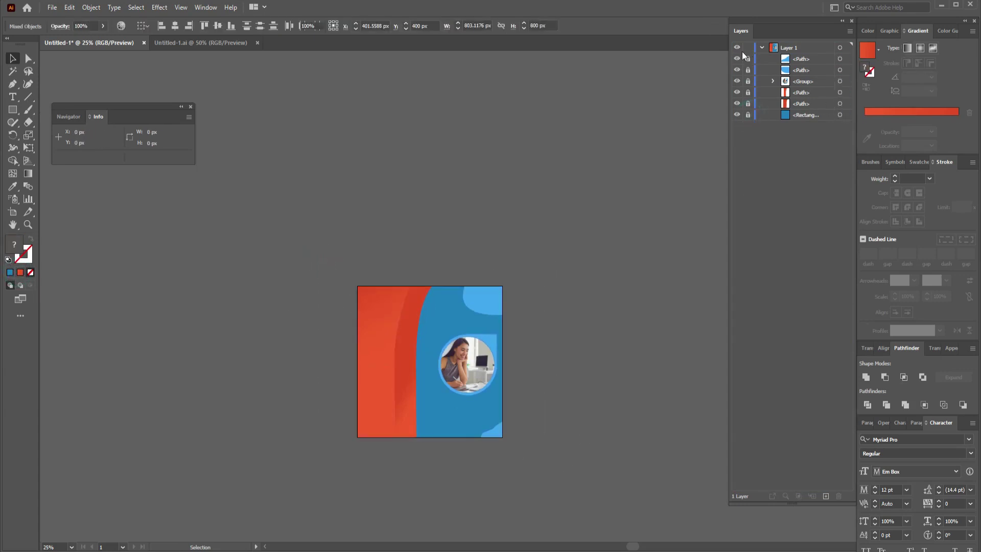
left_click(760, 48)
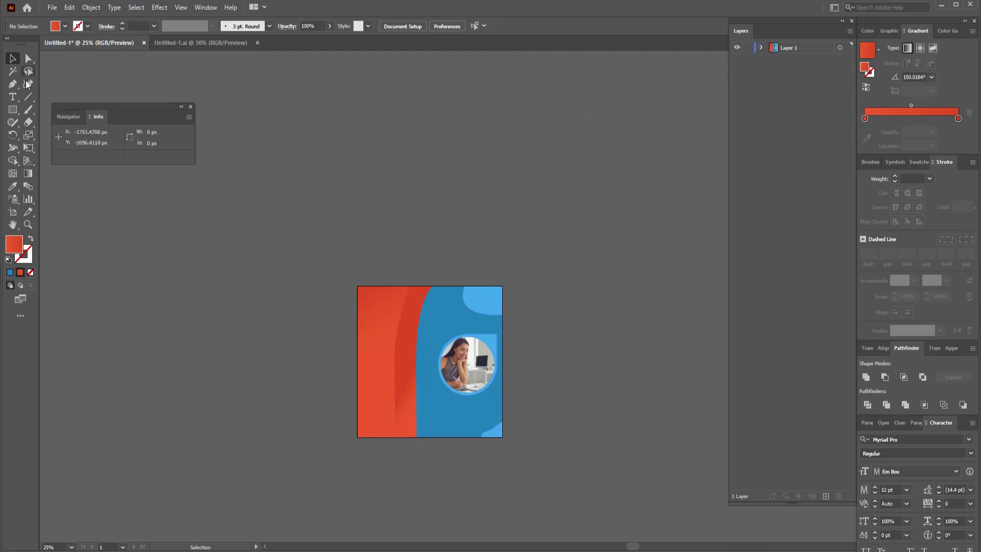
left_click(761, 48)
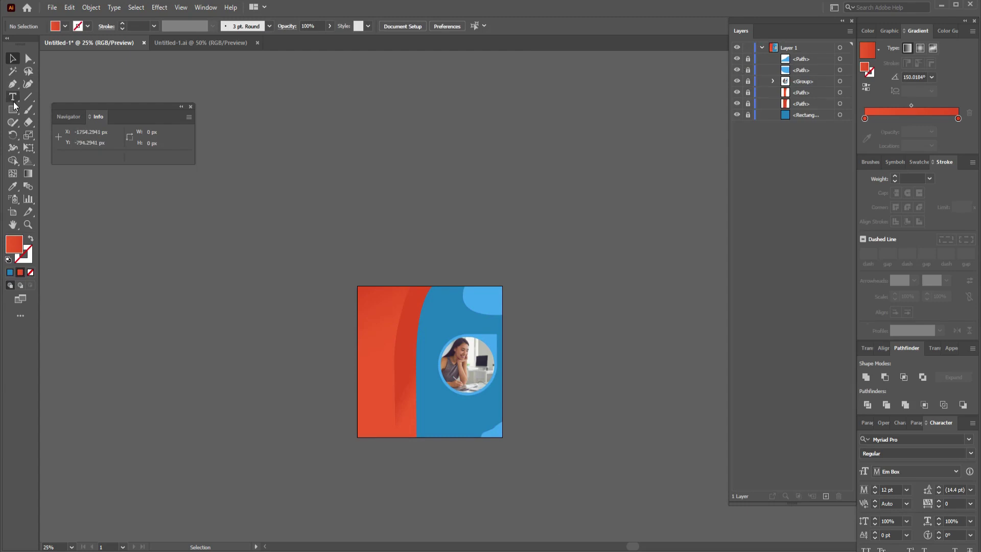
- Pen a red-stroked curve from the top edge around the photo circle toward the bottom
left_click(13, 83)
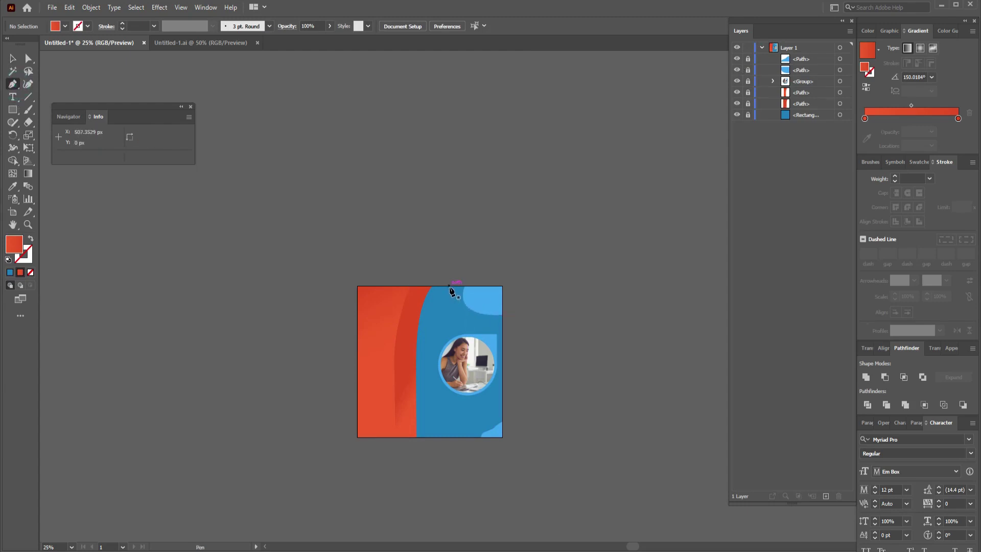
mouse_move(449, 287)
left_mouse_down()
mouse_move(444, 313)
mouse_move(432, 234)
left_mouse_up()
key("ctrl+equal")
key("ctrl+equal")
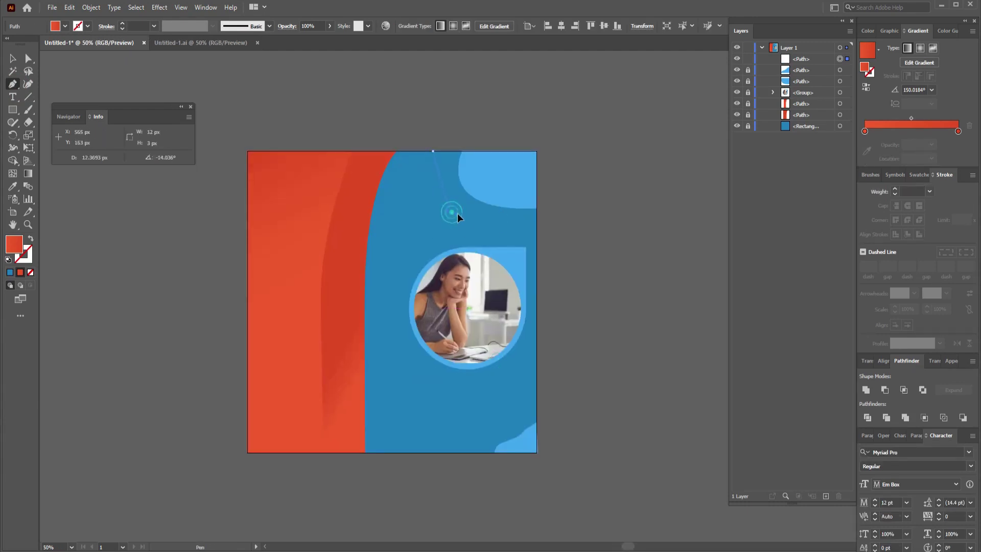
left_click_drag(480, 220, 480, 219)
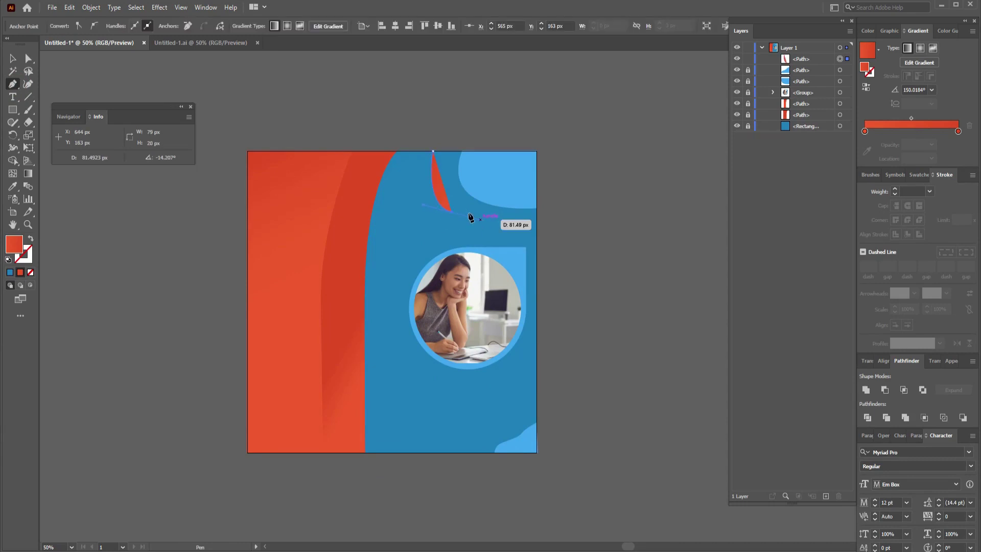
left_click(31, 238)
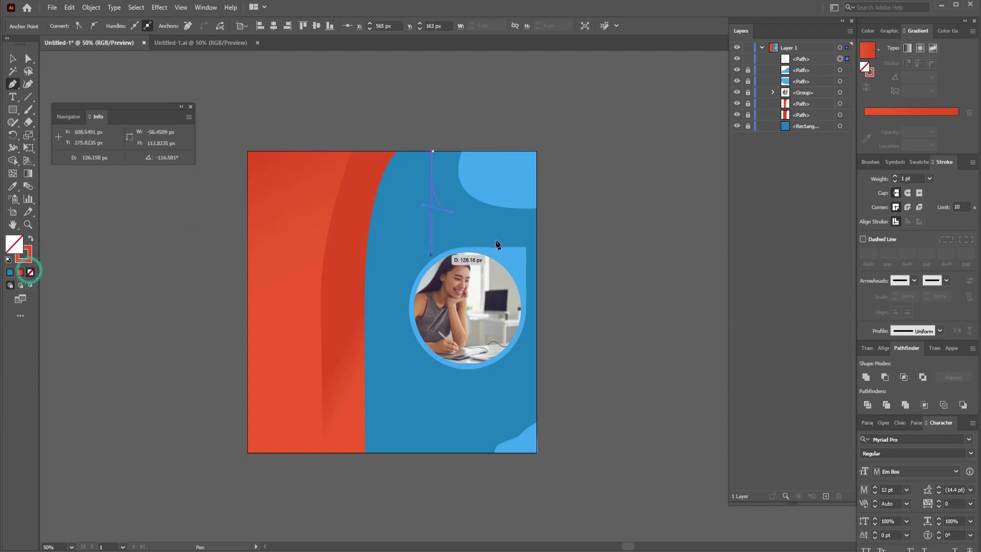
left_click(448, 233)
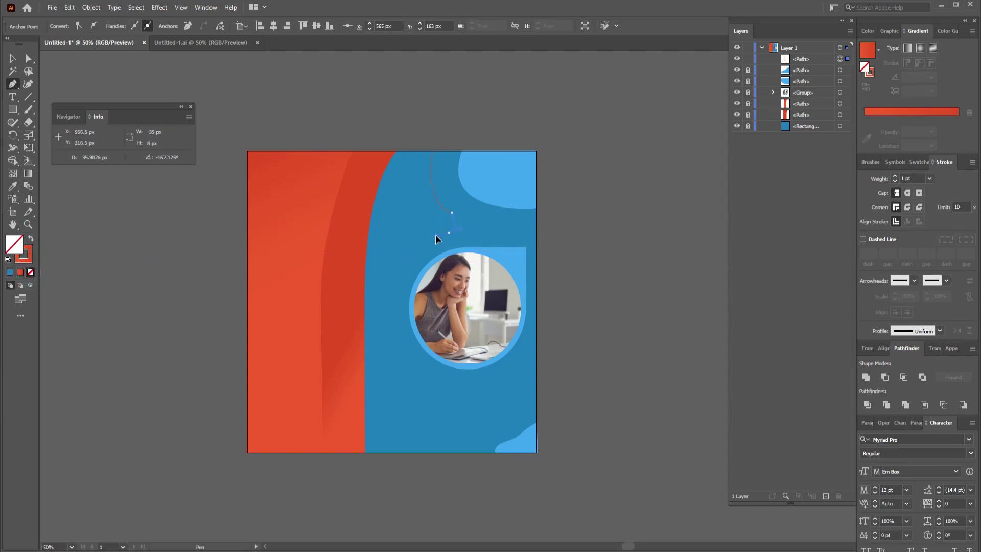
left_click_drag(435, 237, 435, 240)
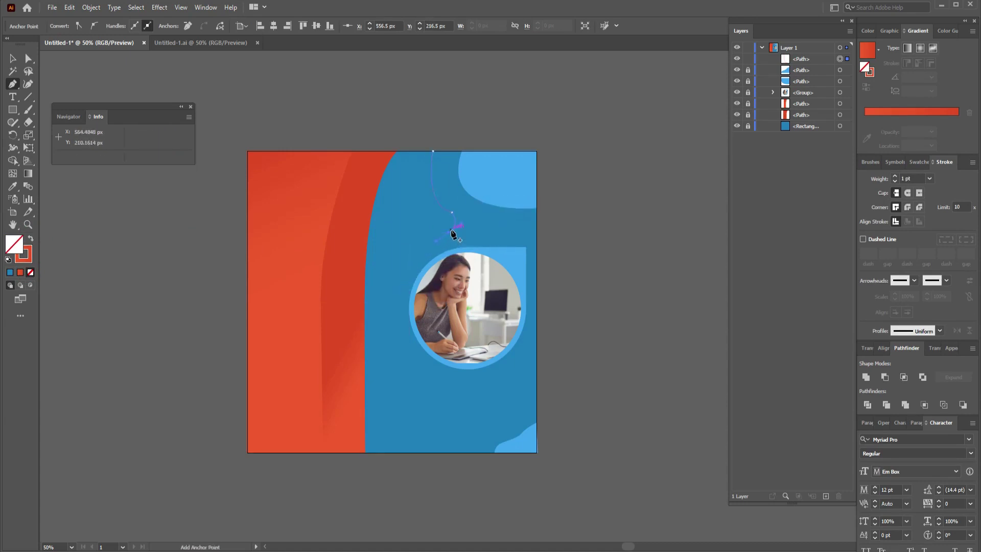
mouse_move(397, 334)
left_mouse_down()
mouse_move(431, 382)
mouse_move(415, 391)
left_mouse_up()
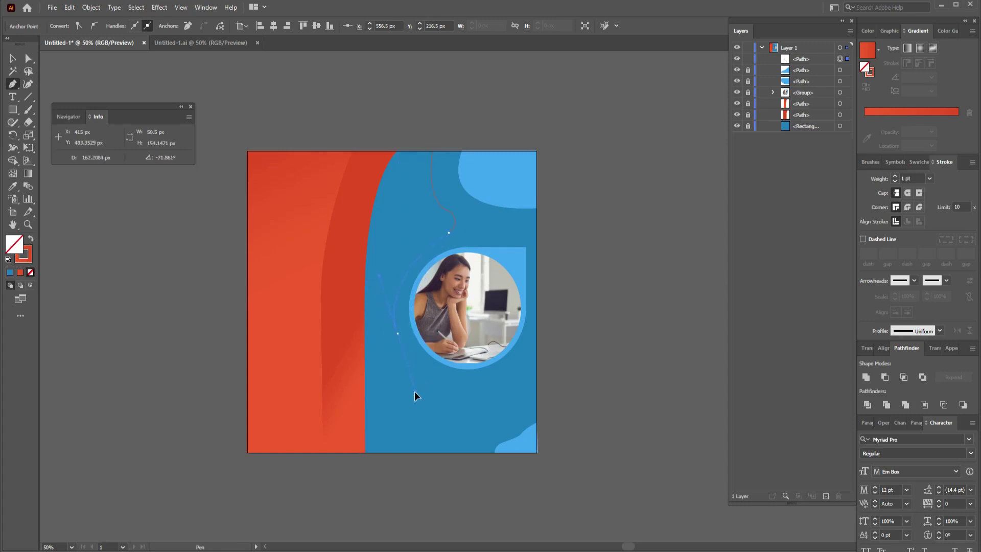
left_click(398, 334)
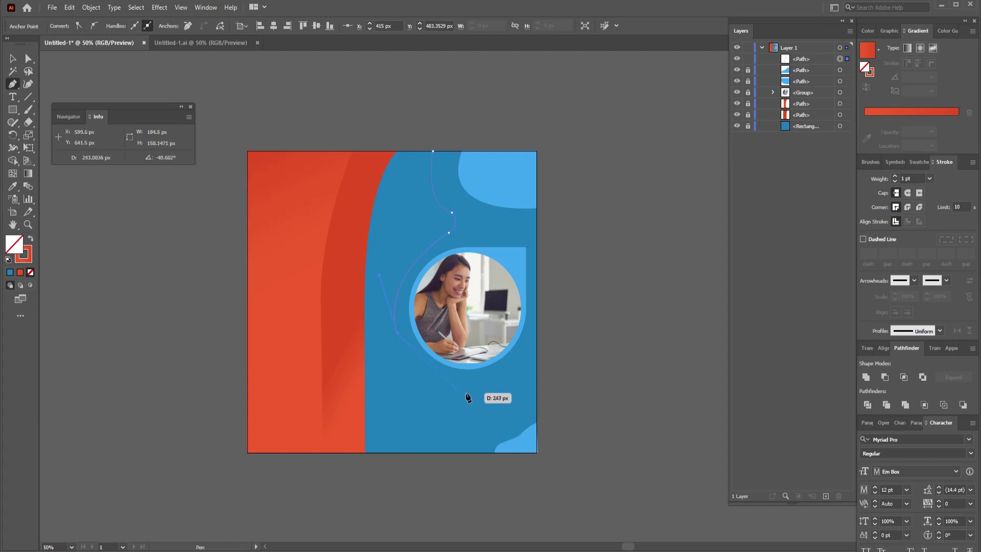
left_click_drag(466, 393, 513, 402)
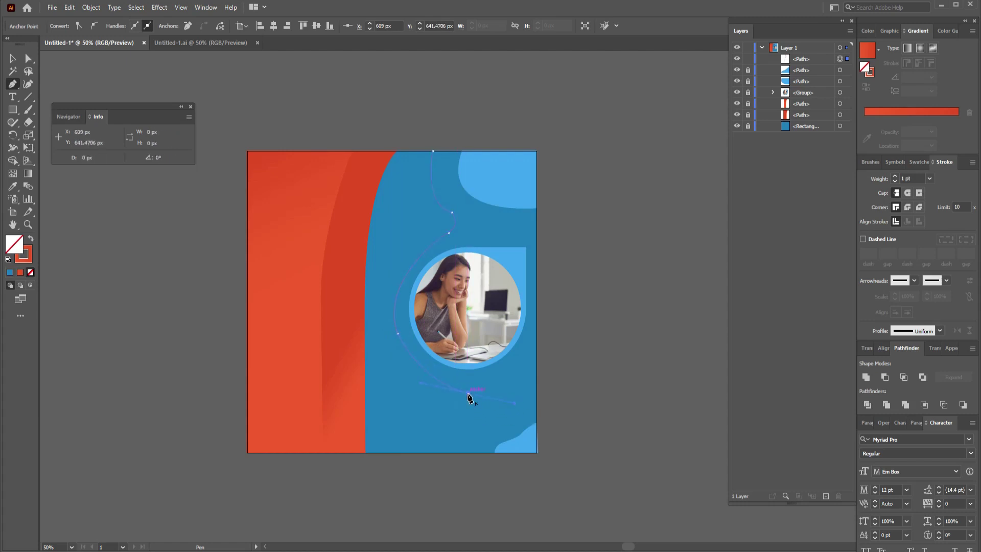
left_click(467, 393)
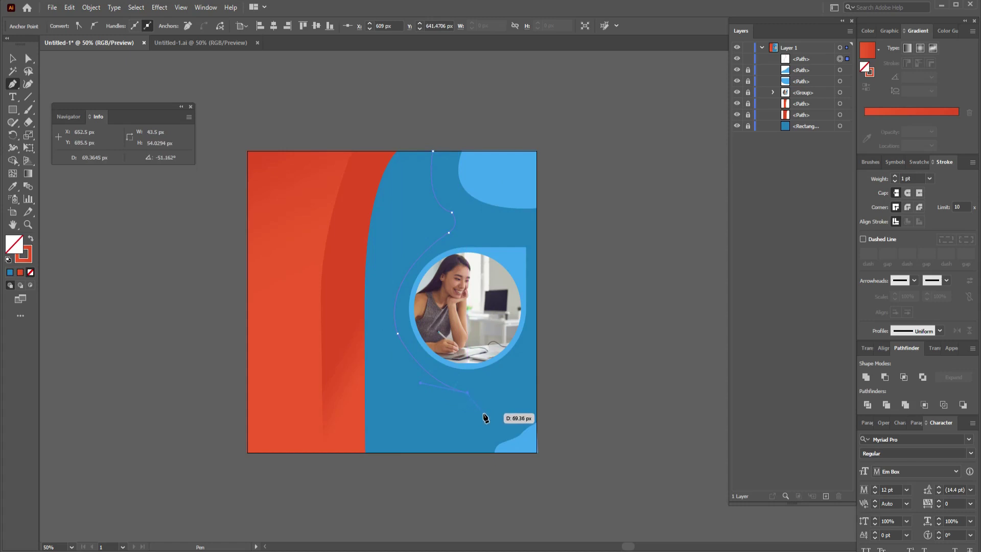
left_click(456, 425, "ctrl")
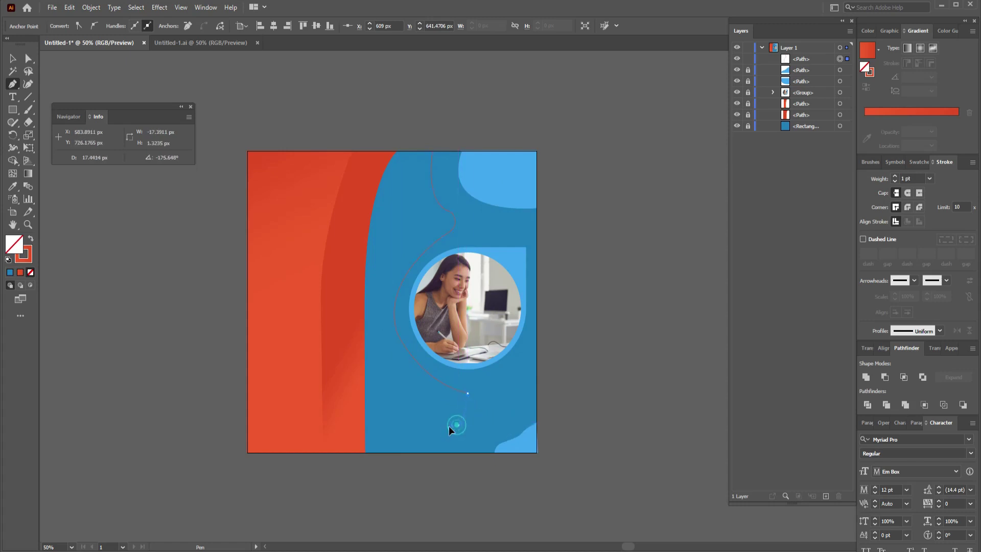
mouse_move(431, 430)
left_mouse_down()
mouse_move(479, 438)
mouse_move(439, 453)
left_mouse_up()
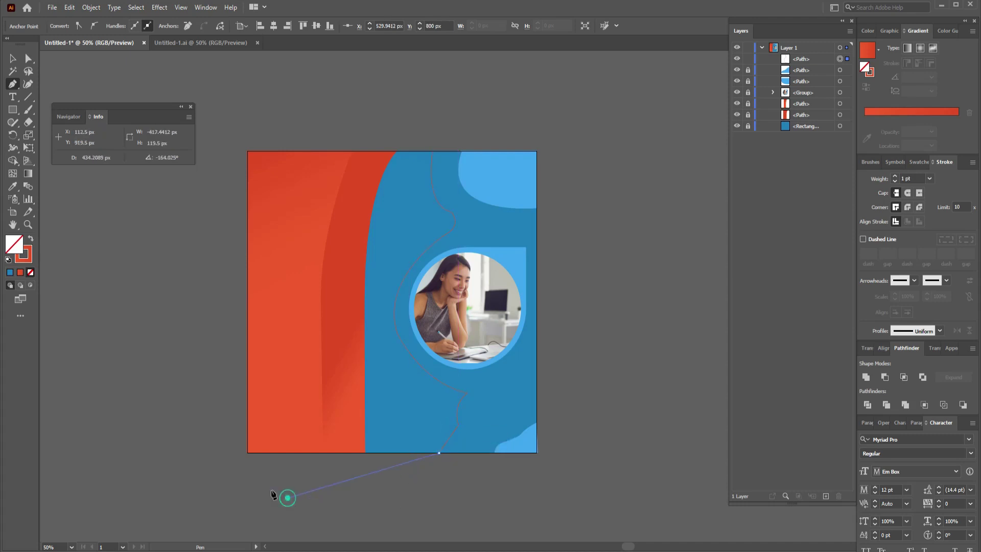
- Add corner points around the left pasteboard and close the path at its start
left_click(288, 497)
left_click(198, 445)
left_click(224, 203)
left_click(221, 136)
left_click(361, 118)
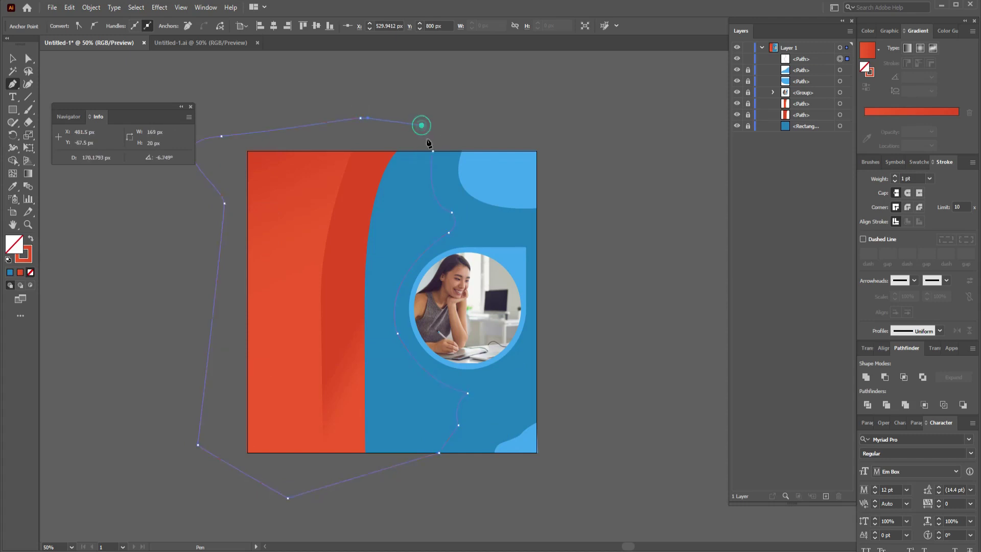
left_click(433, 151)
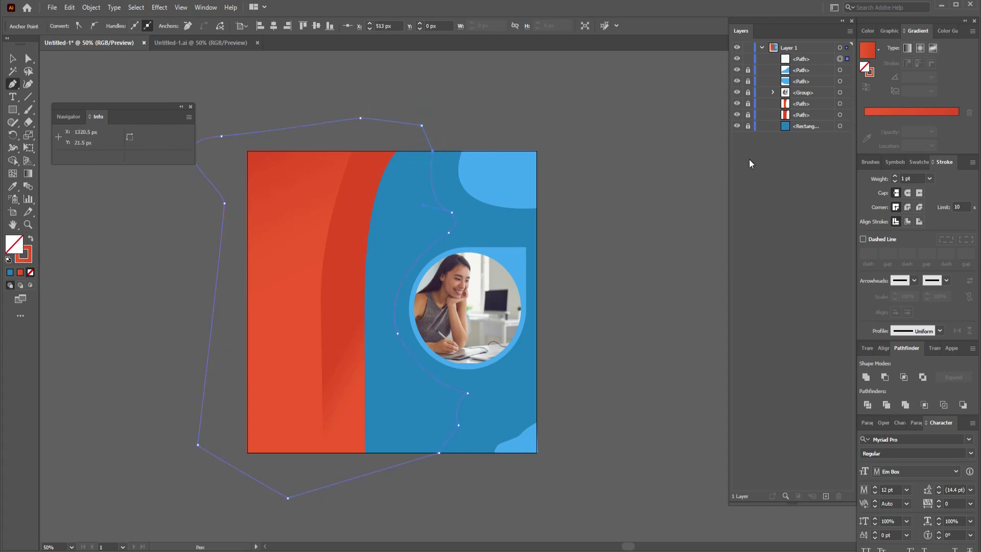
- Hide the other artwork and add an 800 × 800 px rectangle centred on the artboard
left_click_drag(738, 72, 738, 125)
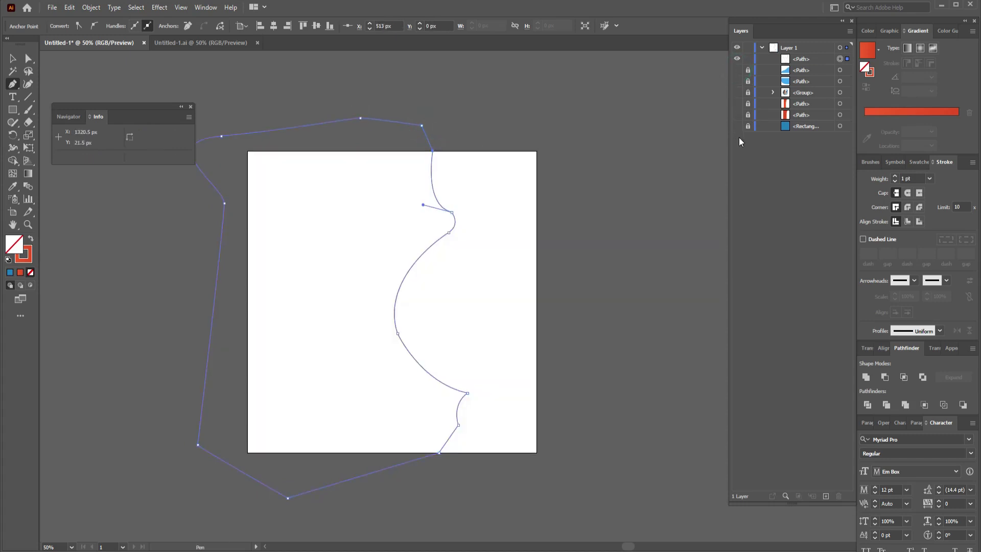
left_click(13, 109)
left_click(595, 132)
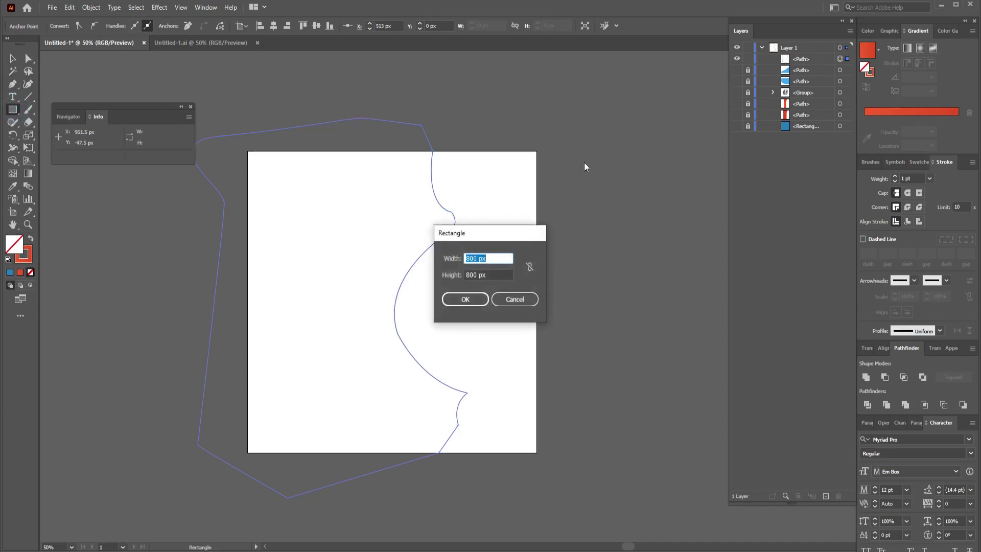
left_click(465, 300)
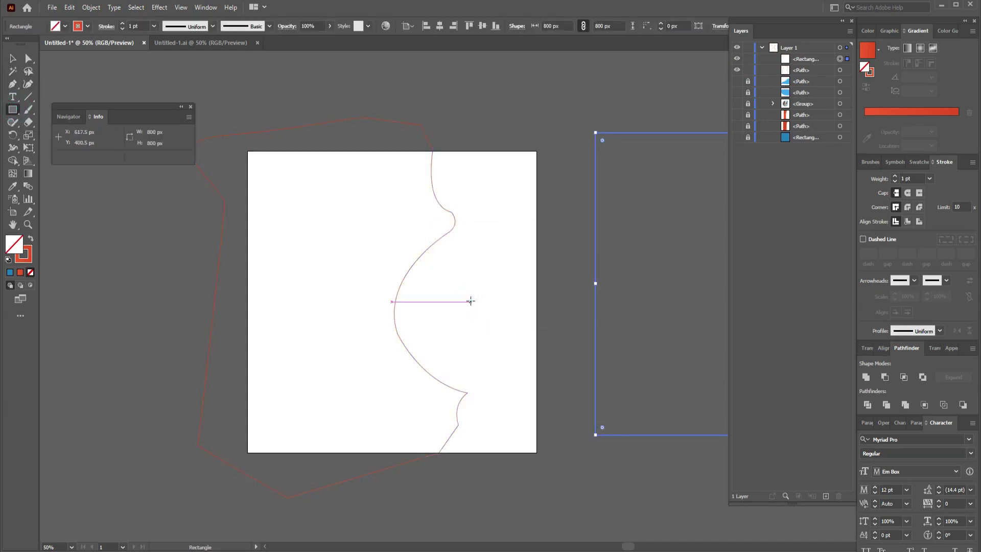
left_click(439, 26)
left_click(483, 27)
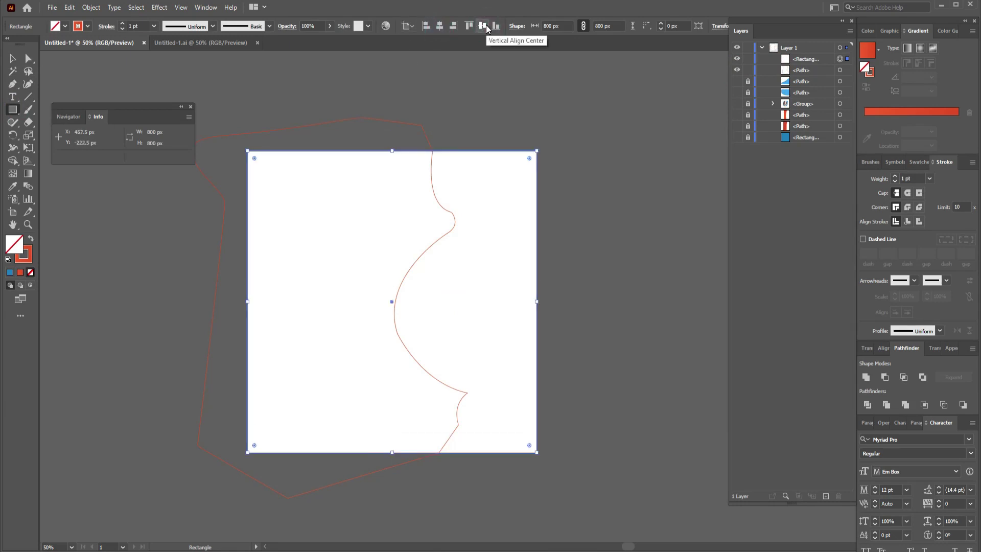
left_click(12, 58)
left_click(583, 221)
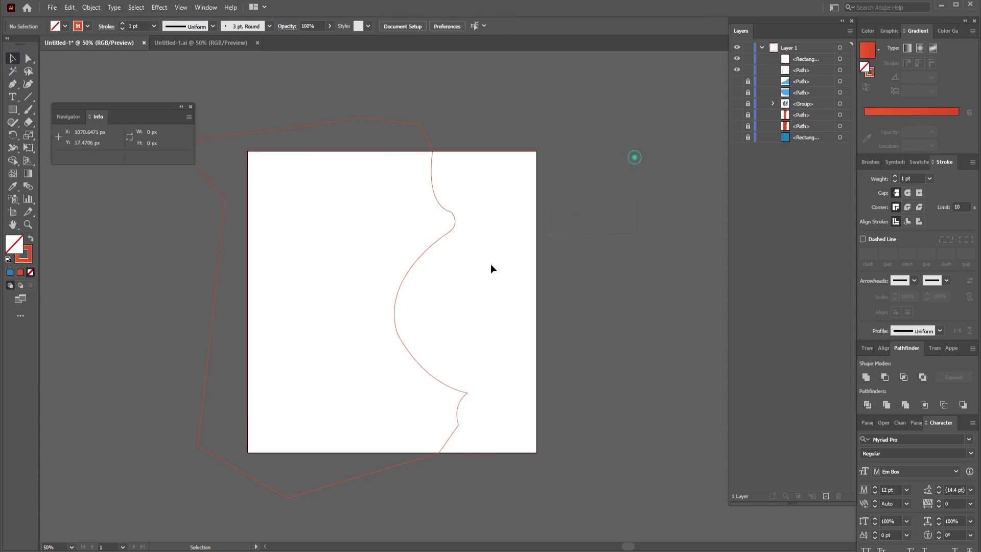
- Make a clipping mask from the curved outline and the square
left_click(212, 335)
right_click(390, 241)
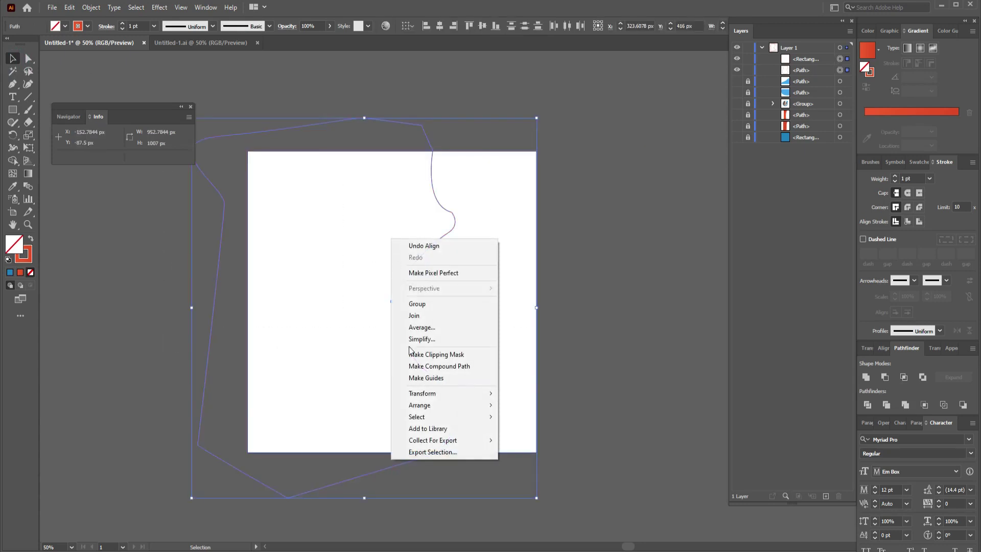
left_click(415, 355)
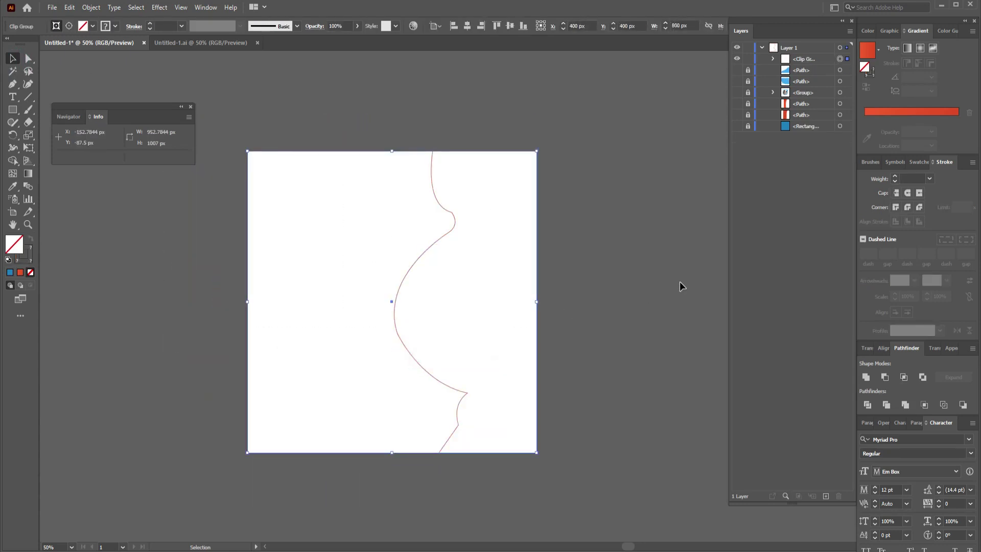
left_click(679, 282)
- Hide the clip group, collapse Layer 1, and paste in the finished poster artwork
left_click(737, 59)
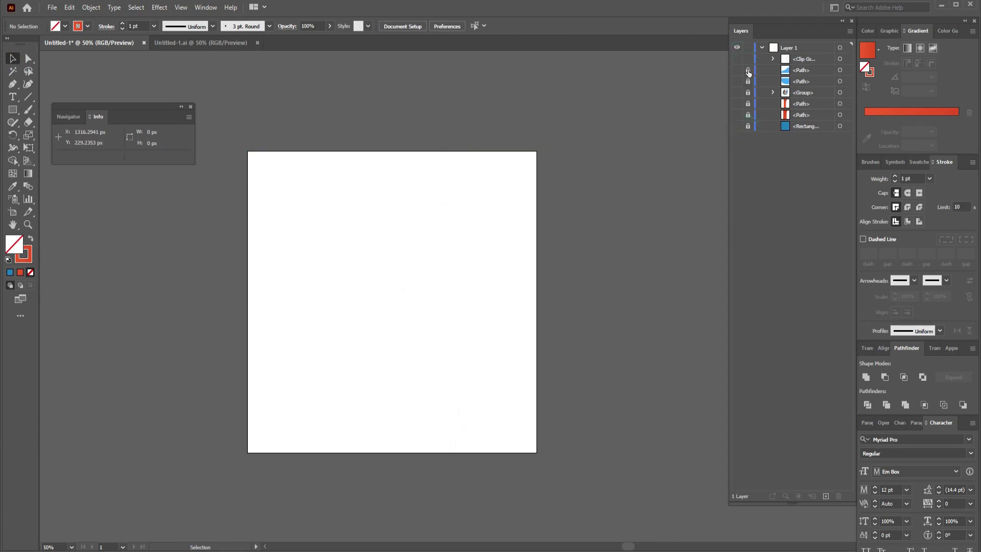
left_click(761, 47)
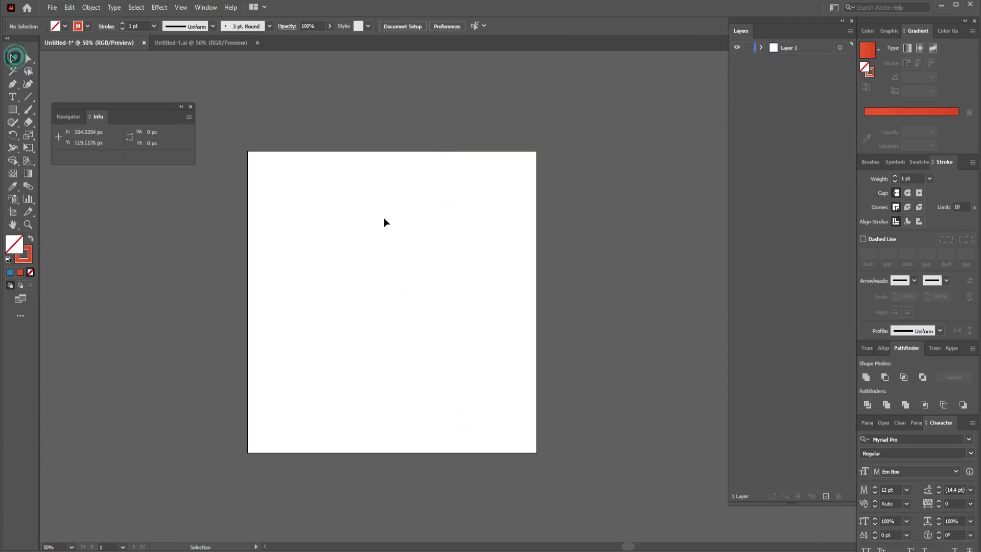
left_click(761, 47)
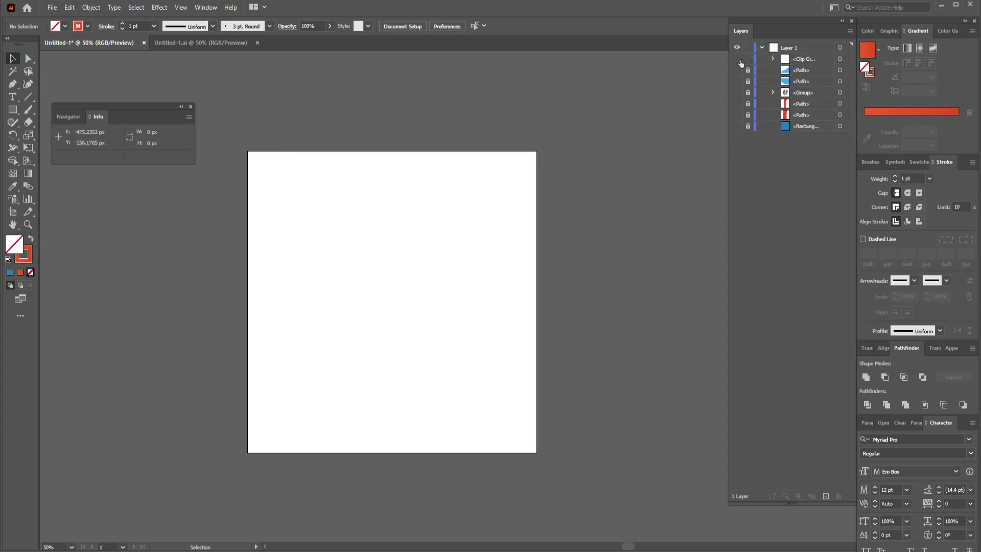
left_click(739, 59)
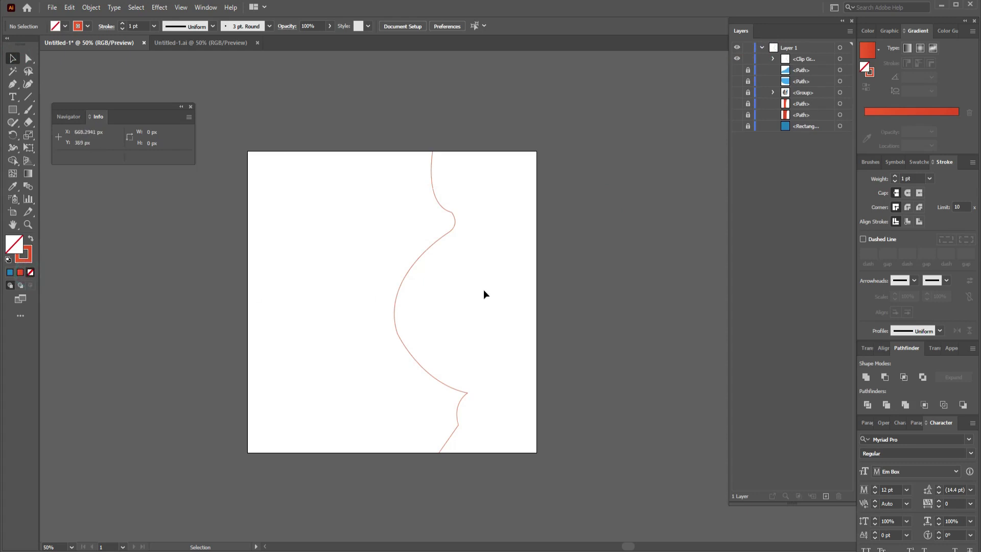
left_click(423, 256)
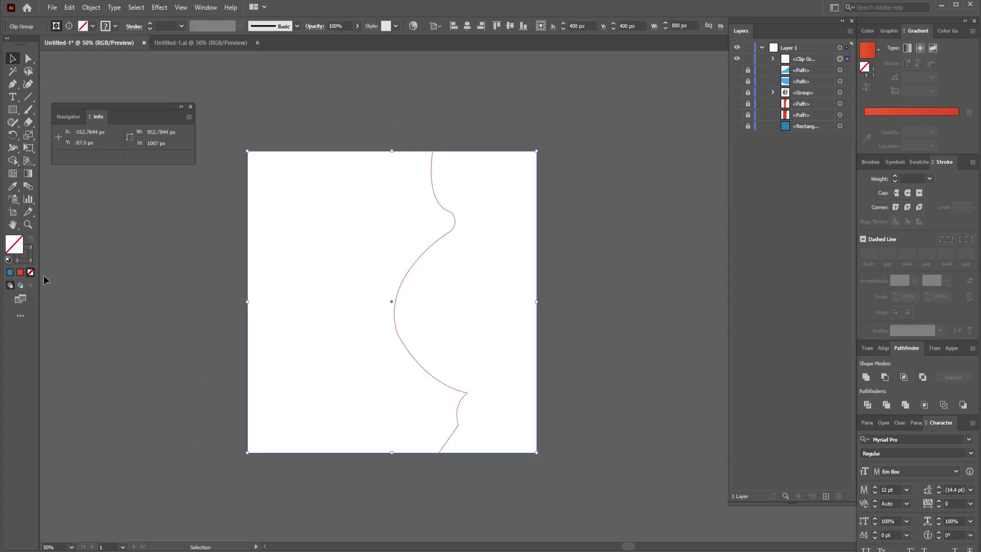
left_click(148, 276)
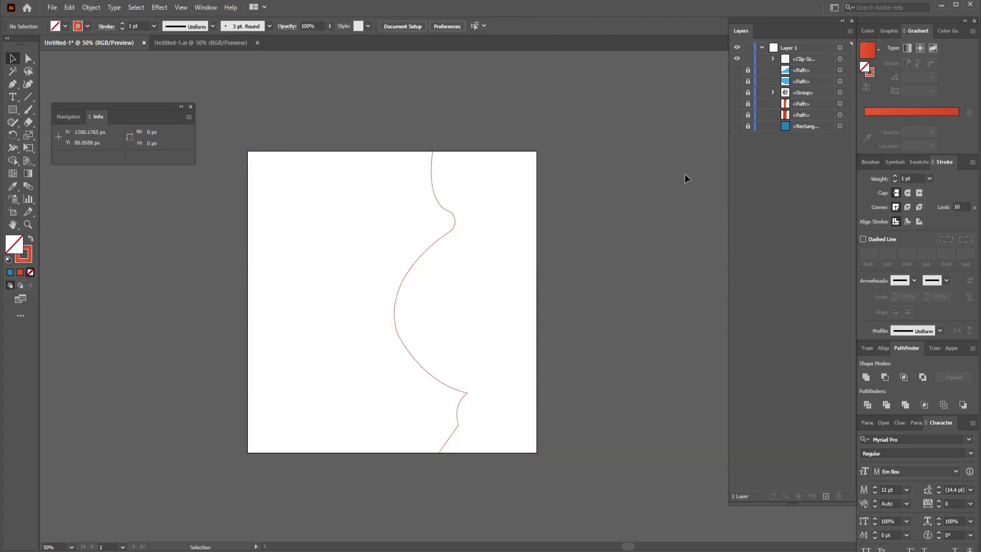
left_click(739, 58)
left_click(762, 47)
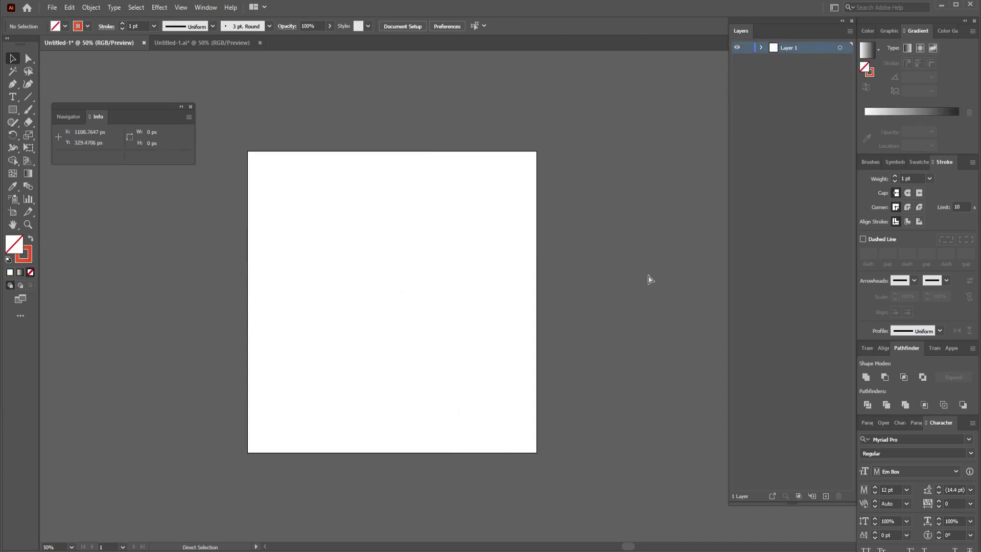
key("ctrl+v")
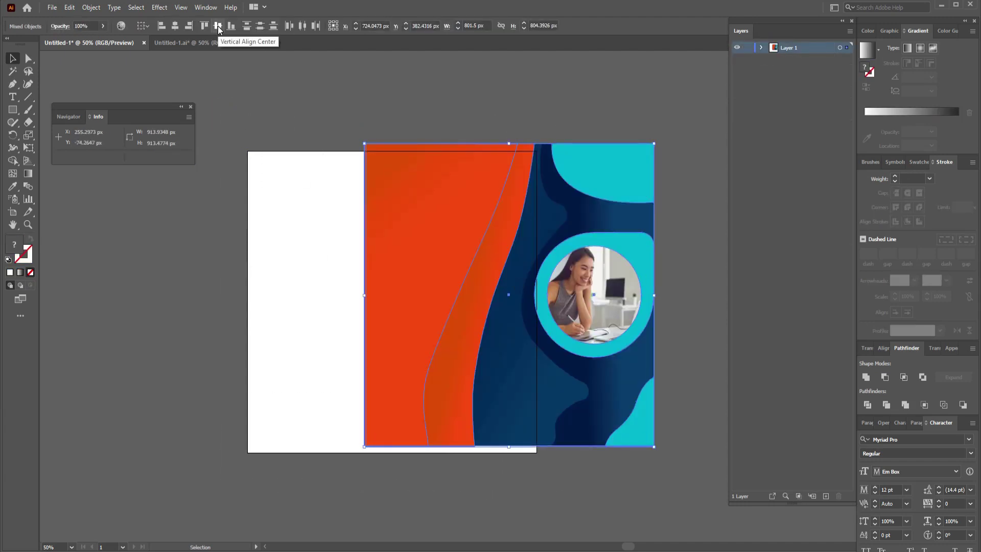
- Move the pasted artwork to fit over the artboard and check Layer 1's contents
left_click_drag(410, 273, 302, 278)
left_click(603, 303)
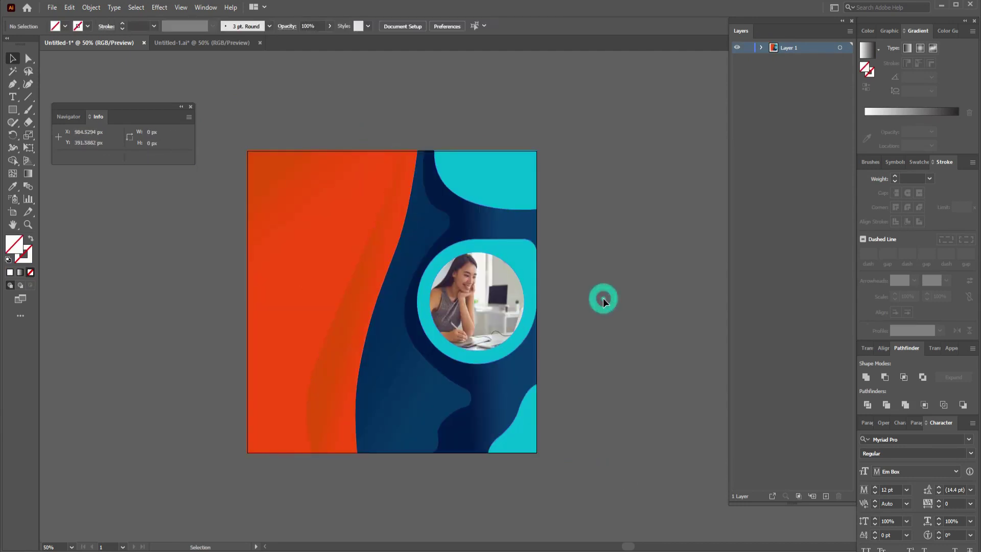
left_click_drag(587, 303, 643, 317)
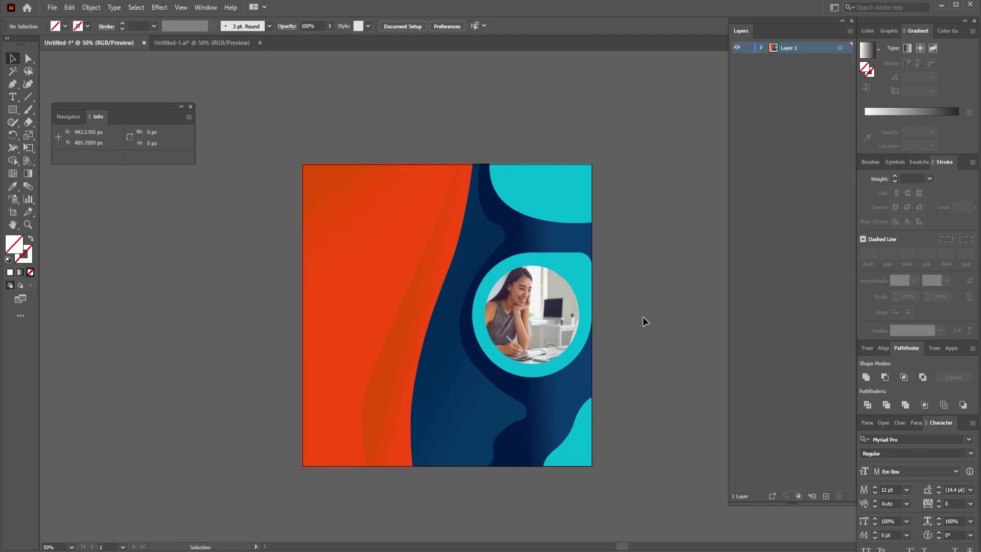
left_click(333, 268)
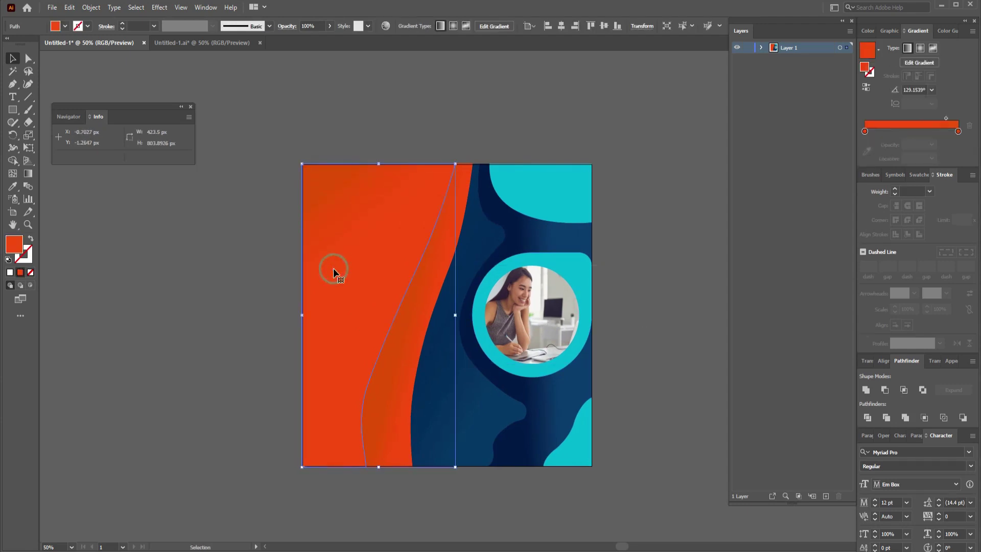
left_click(762, 48)
left_click_drag(737, 58, 741, 130)
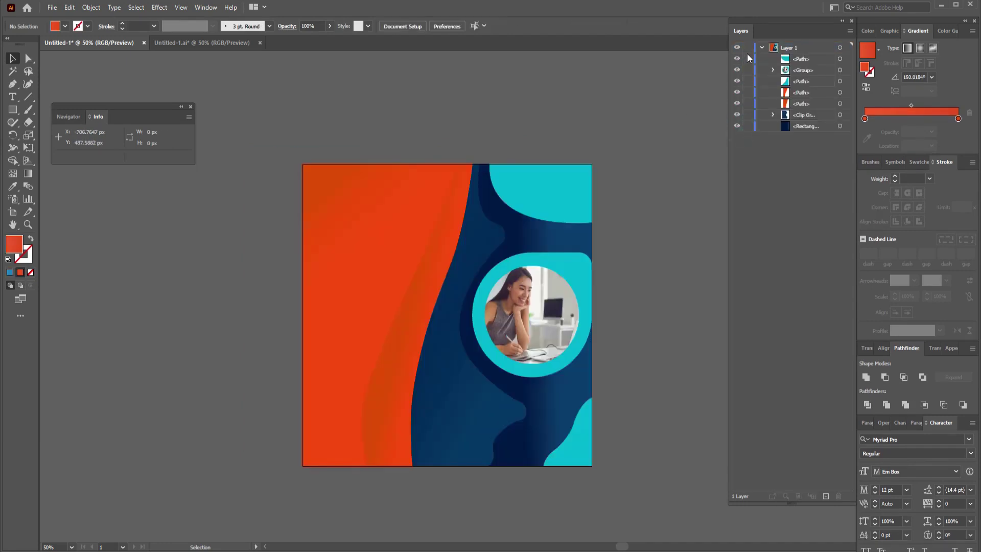
left_click(762, 48)
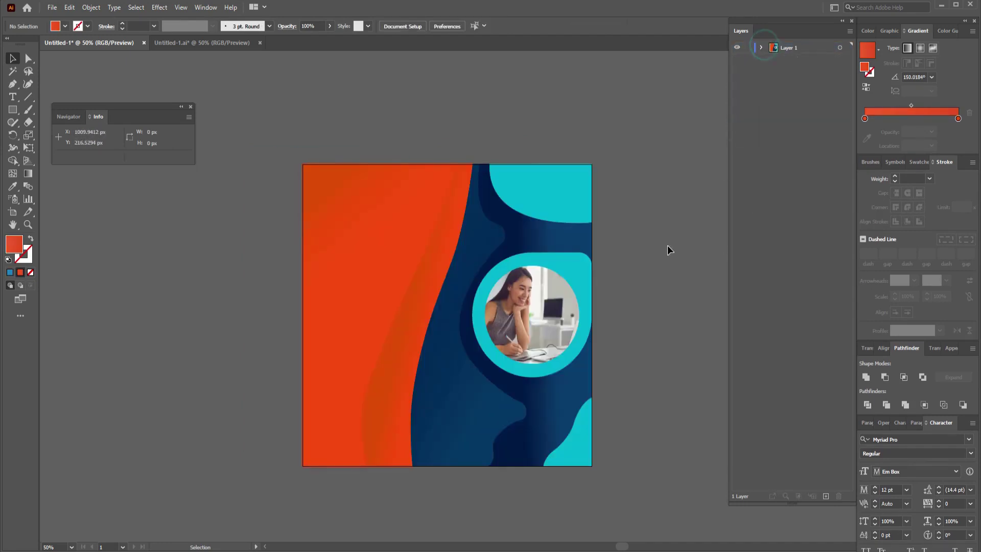
- Inspect the orange panels' and blue background's gradients, then pan to canvas above the artboard
left_click(317, 265)
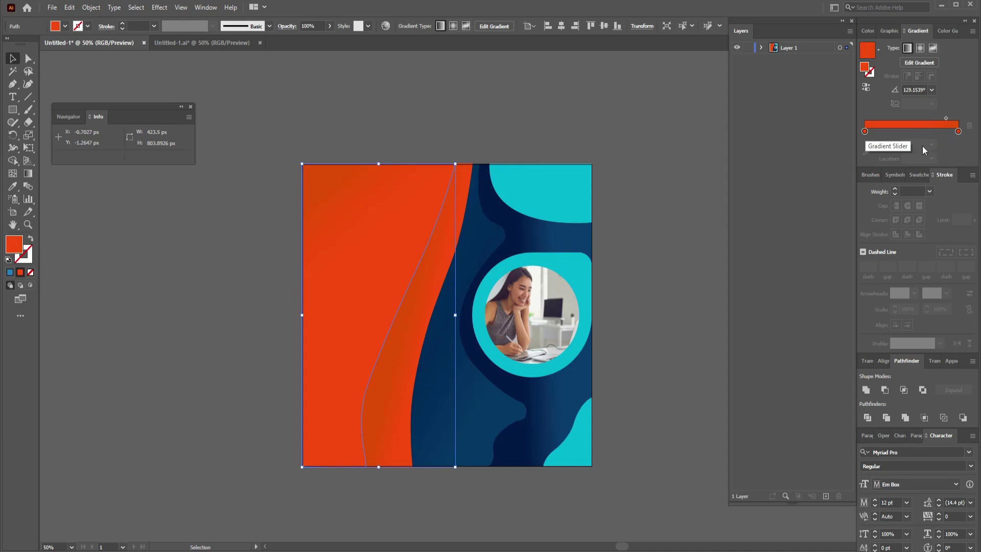
left_click(424, 273)
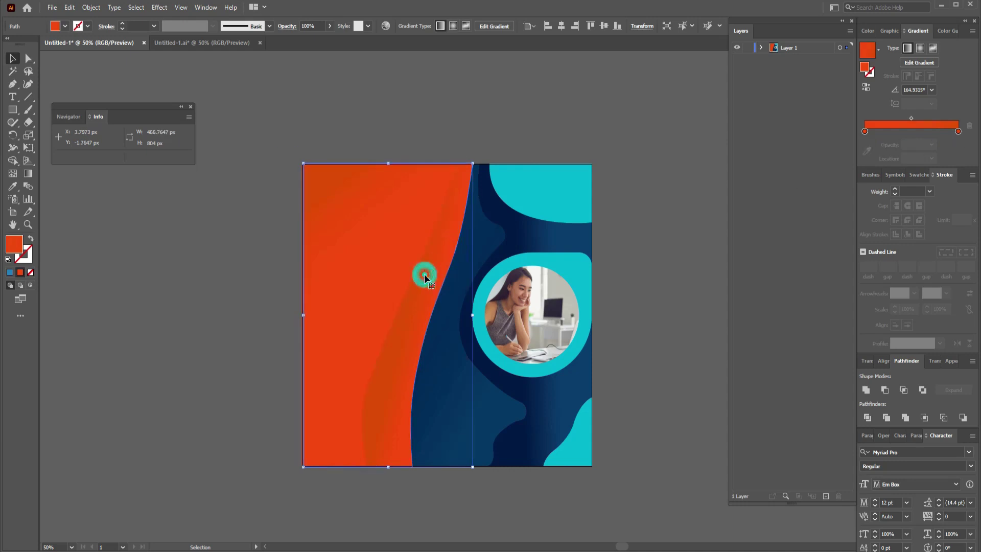
left_click(572, 253)
left_click(660, 299)
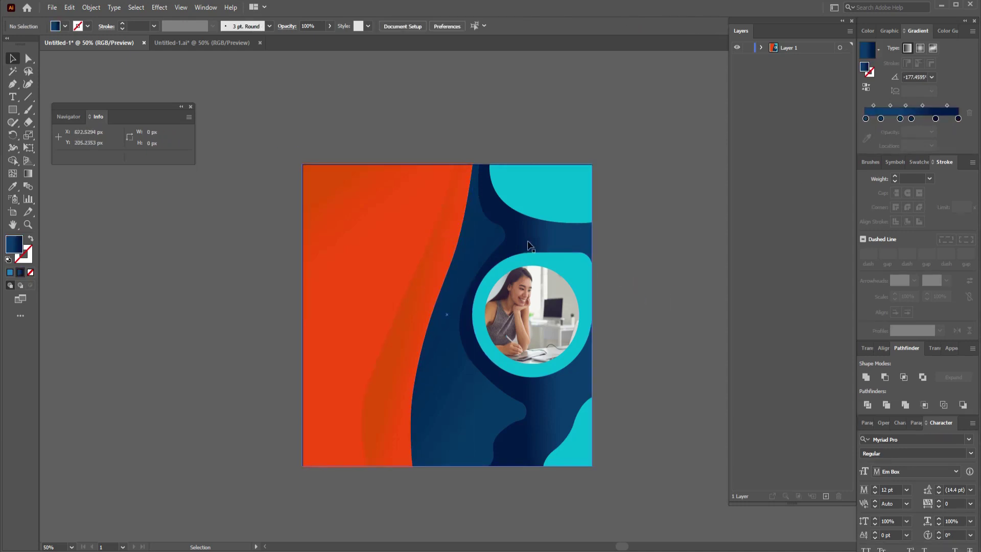
left_click(503, 242)
left_click(615, 259)
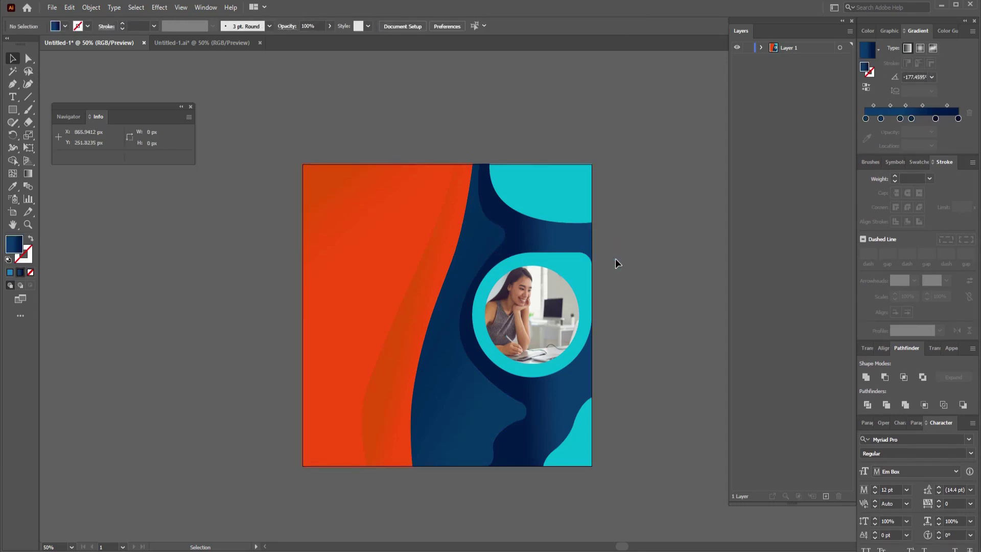
left_click_drag(417, 96, 412, 451)
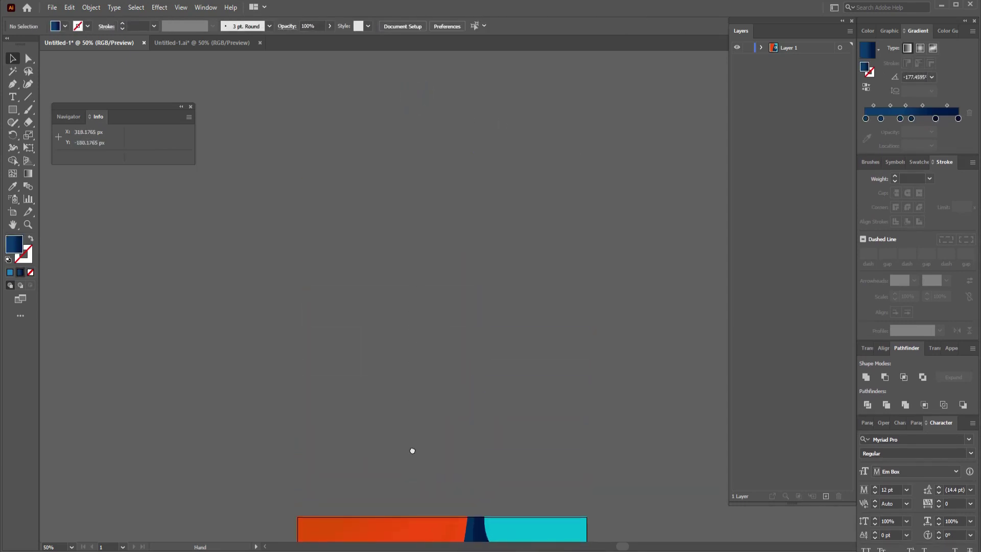
- Draw a rounded rectangle on the pasteboard and round its ends fully into a pill
left_click(13, 109)
key("l")
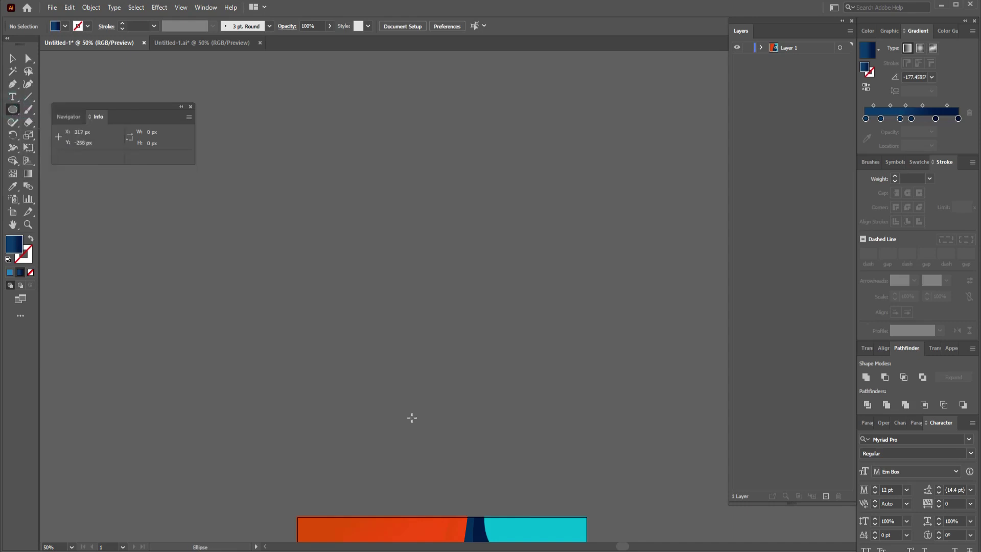
left_click_drag(395, 375, 471, 407)
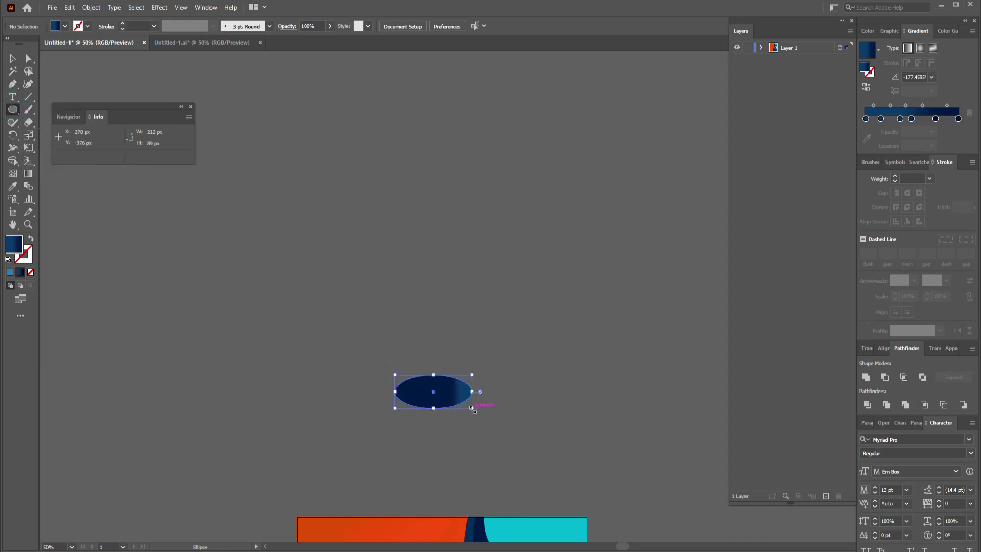
key("ctrl+z")
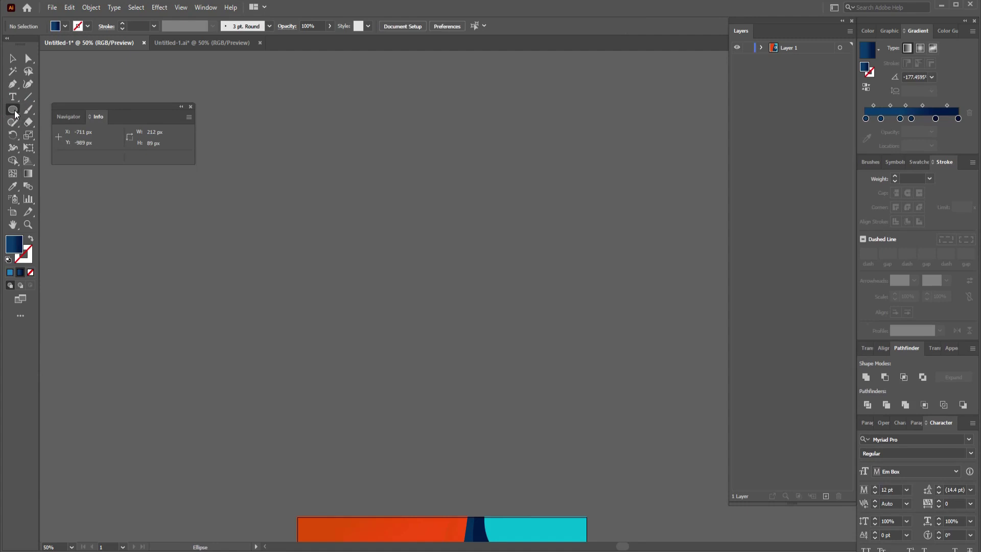
left_click_drag(16, 115, 56, 121)
mouse_move(378, 389)
left_mouse_down()
mouse_move(421, 415)
mouse_move(460, 416)
left_mouse_up()
left_click(30, 59)
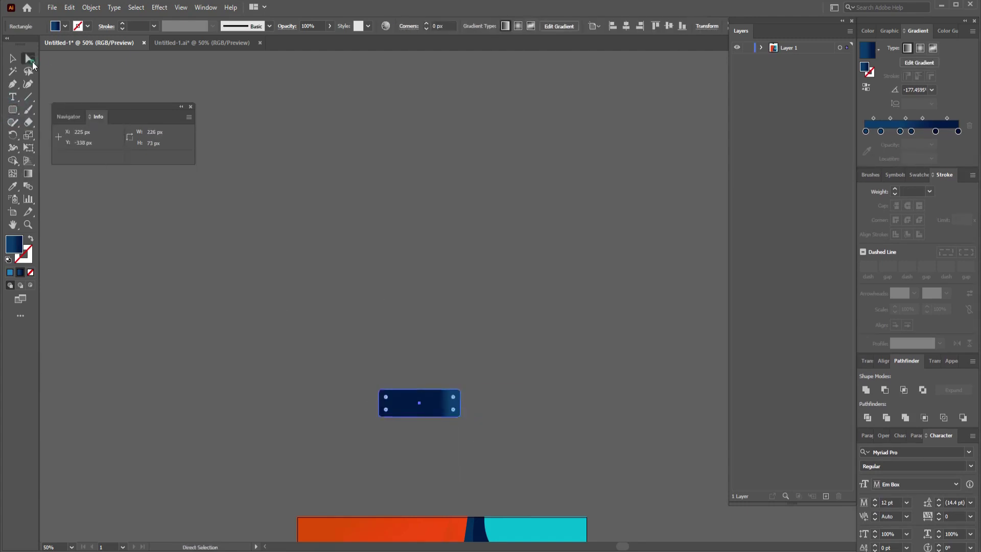
left_click_drag(387, 400, 396, 403)
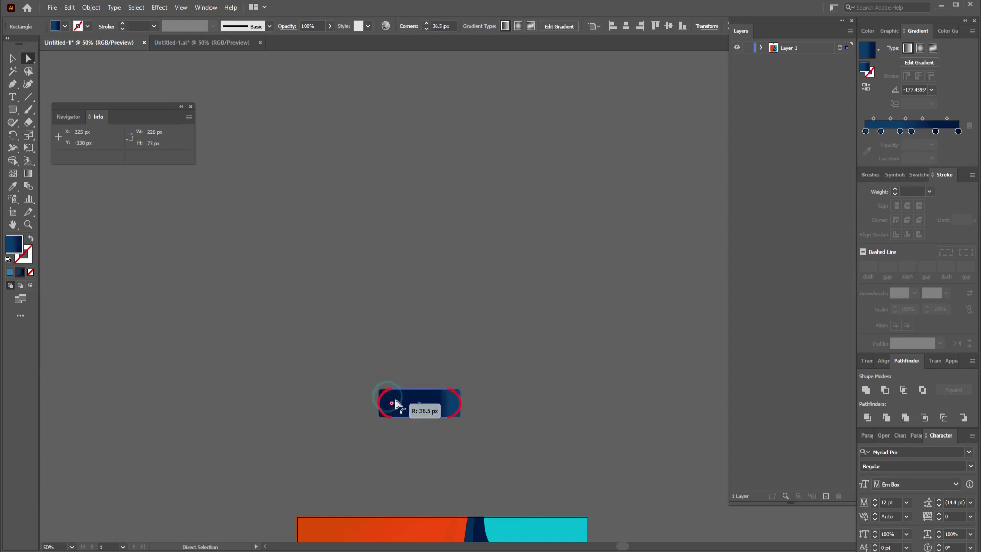
- Fill the pill shape white from the Swatches panel
left_click(13, 59)
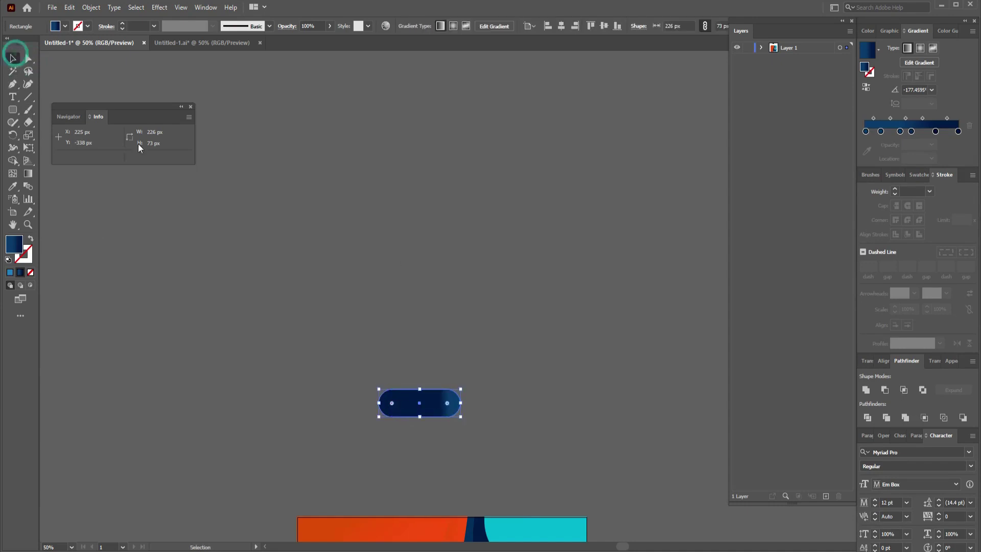
left_click(65, 25)
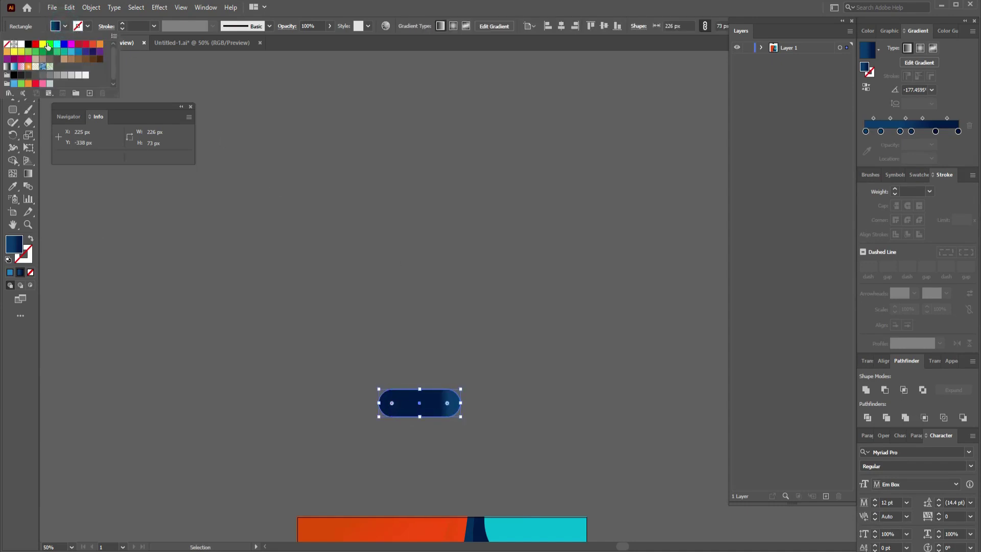
left_click(27, 51)
key("t")
left_click(478, 405)
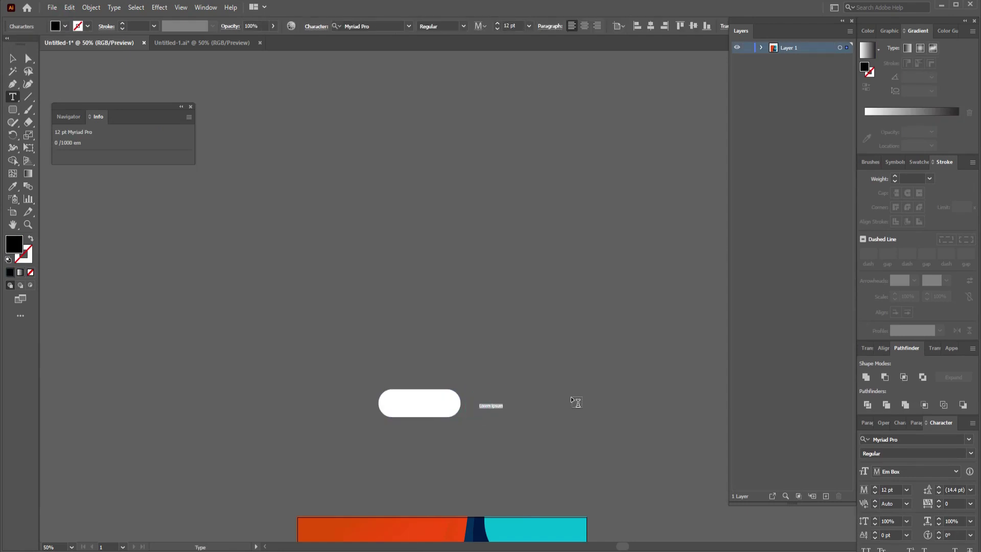
- Type the label 'learn mo' and set it to Akrobat Black at 29 pt
type("learn more")
left_click(13, 59)
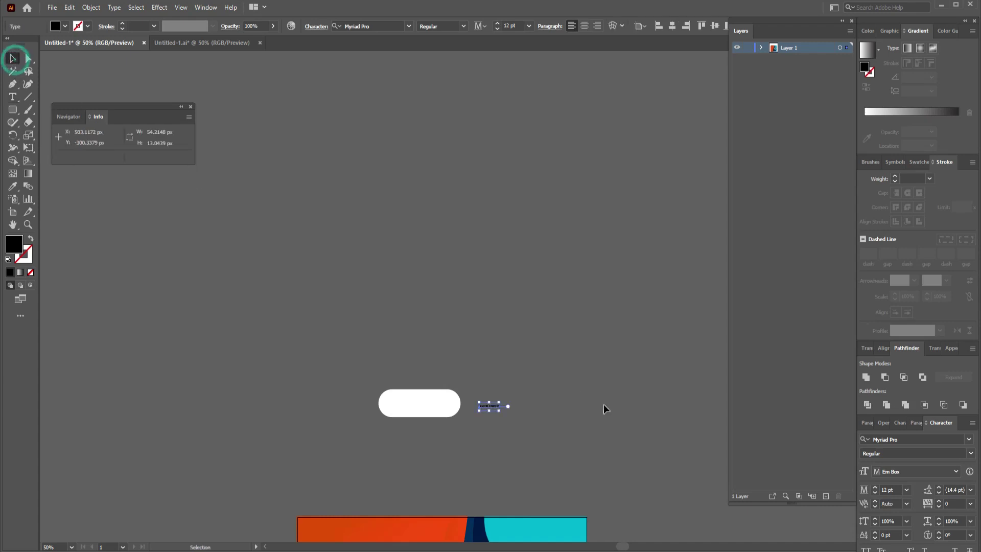
left_click(378, 22)
type("Akrobat")
left_click(516, 194)
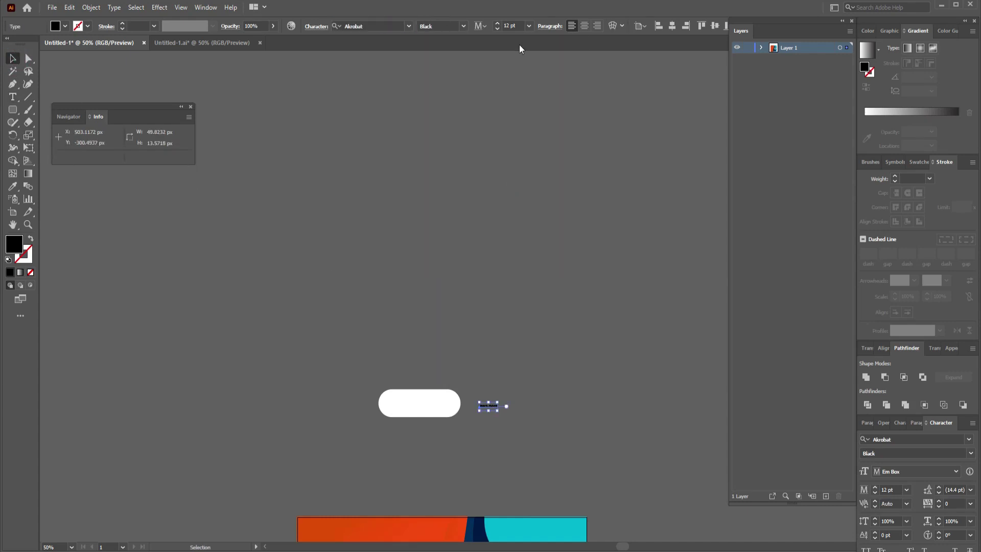
left_click(497, 23)
left_click(497, 23)
left_click(497, 23)
- Move the label into the white pill and select its text to retype it
left_click(547, 407)
left_click_drag(510, 405, 429, 404)
double_click(430, 407)
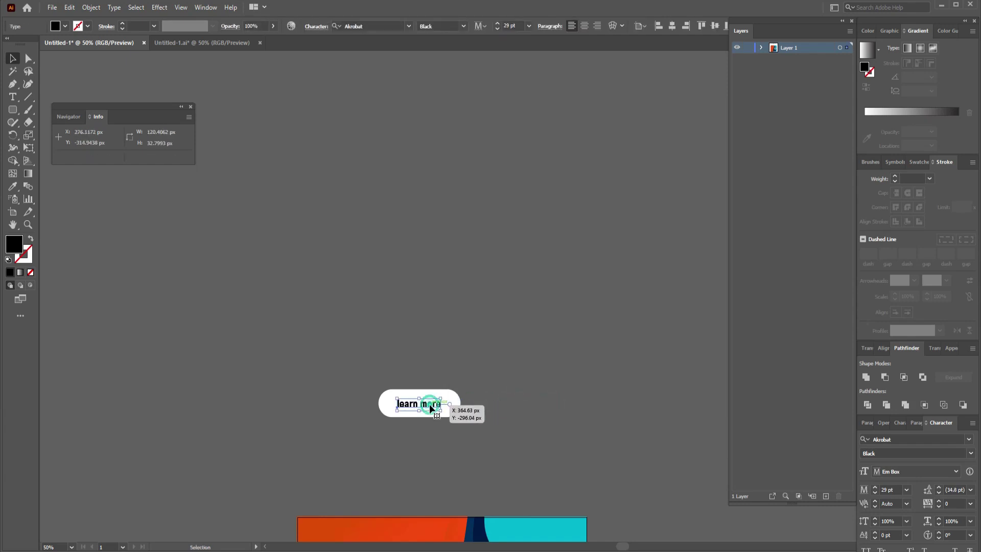
left_click(430, 407)
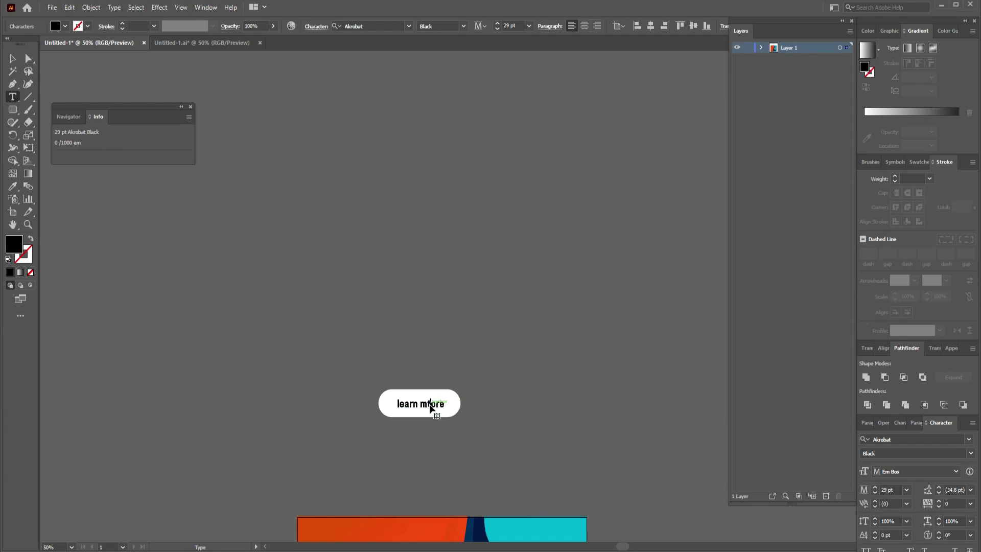
triple_click(429, 405)
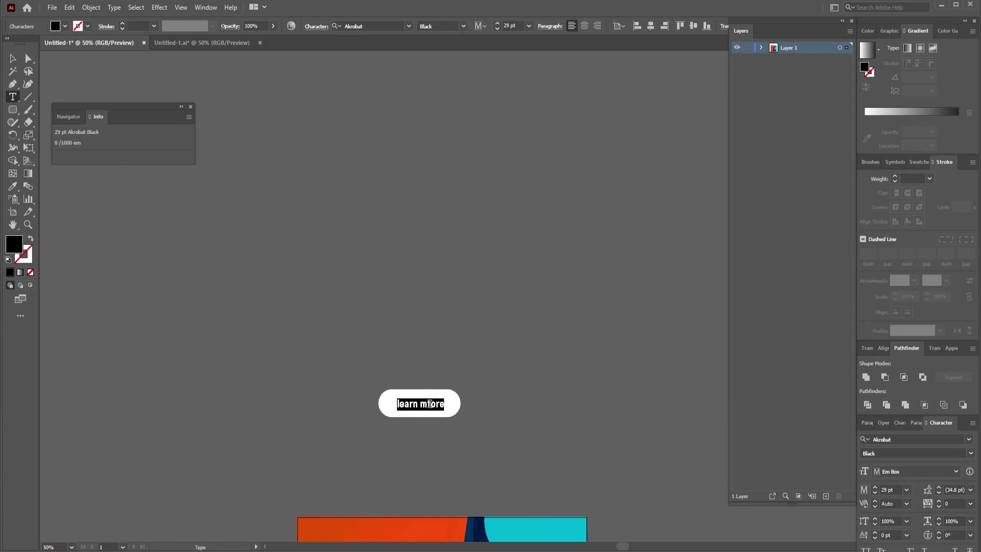
type("4")
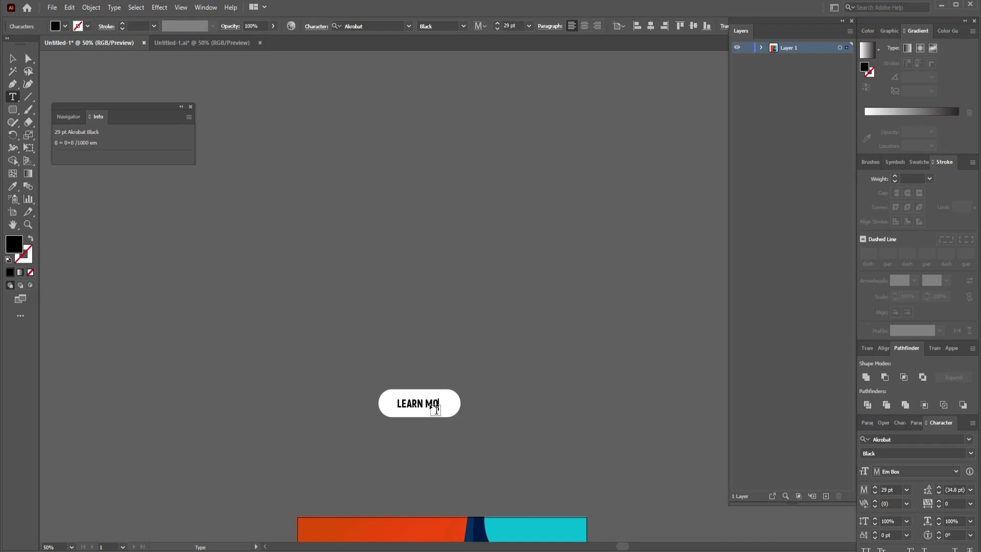
- Convert the LEARN MORE text to outlines and fill it with the poster's orange
key("Escape")
left_click(620, 347)
key("i")
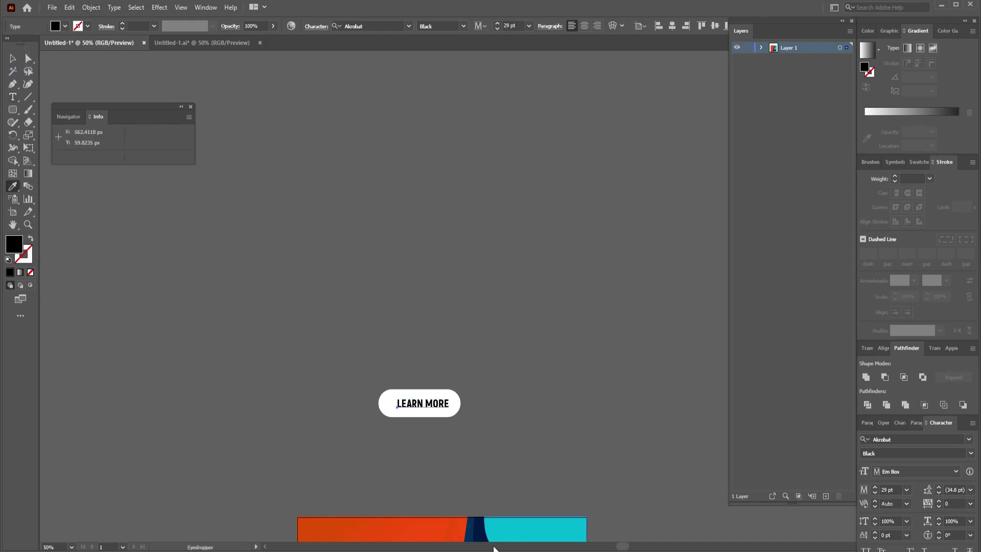
left_click(406, 531)
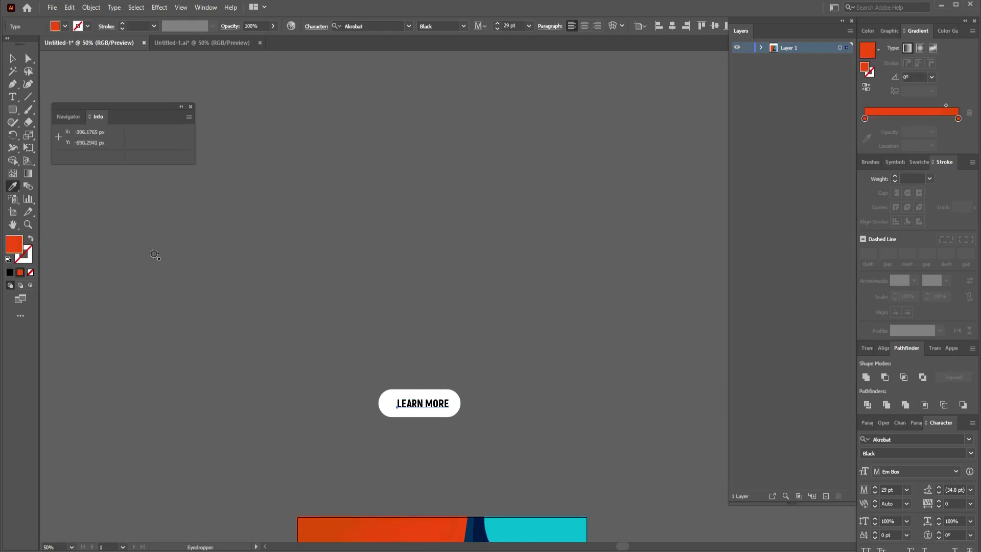
left_click(12, 59)
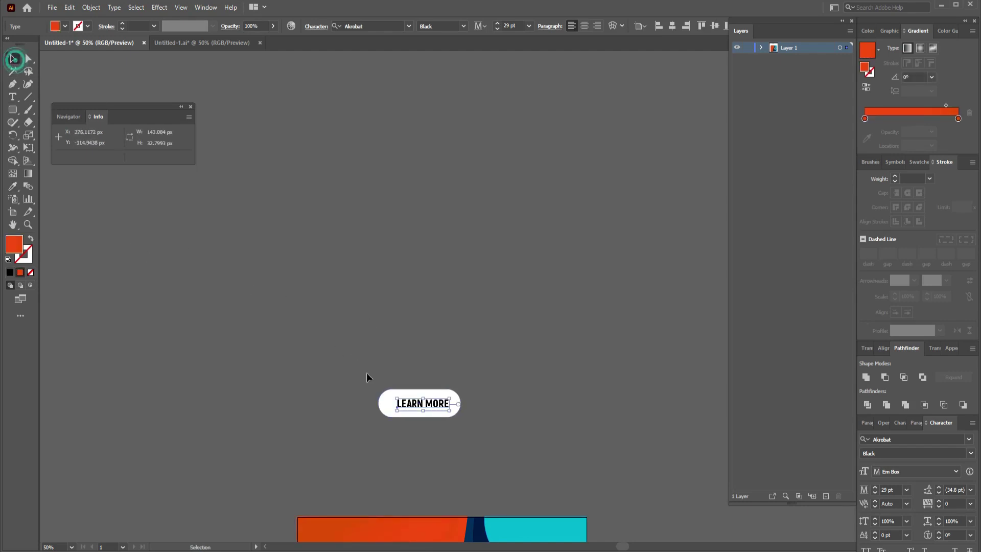
left_click(441, 404)
right_click(432, 405)
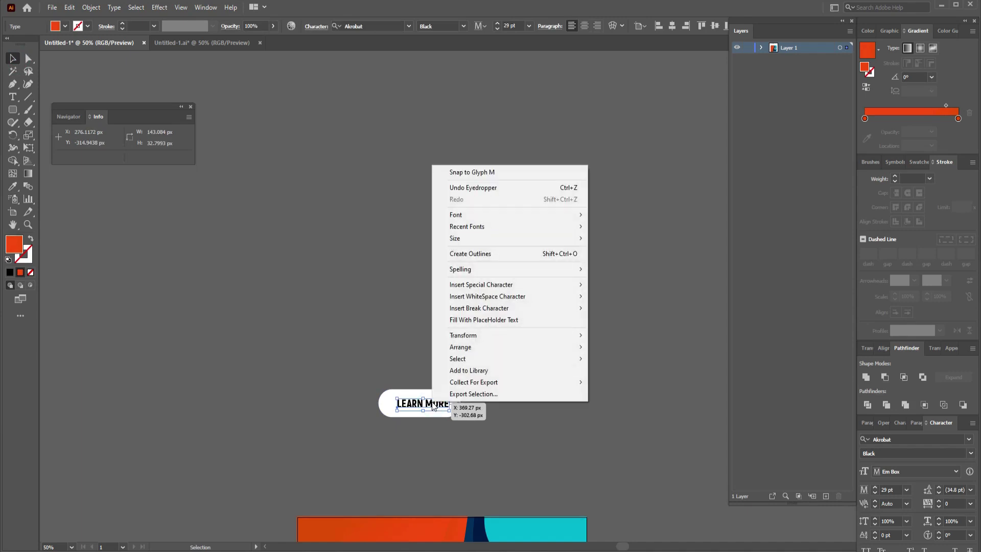
left_click(493, 254)
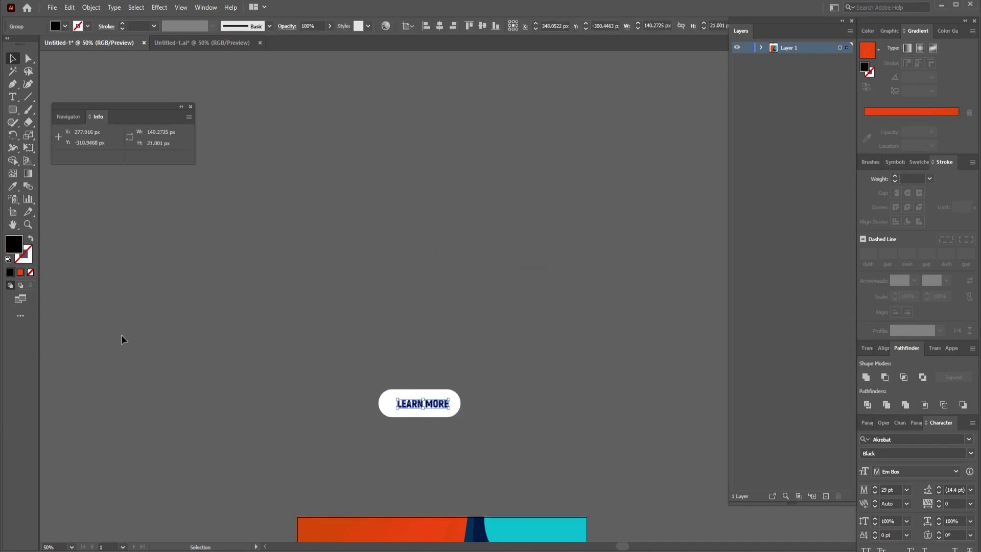
left_click(12, 186)
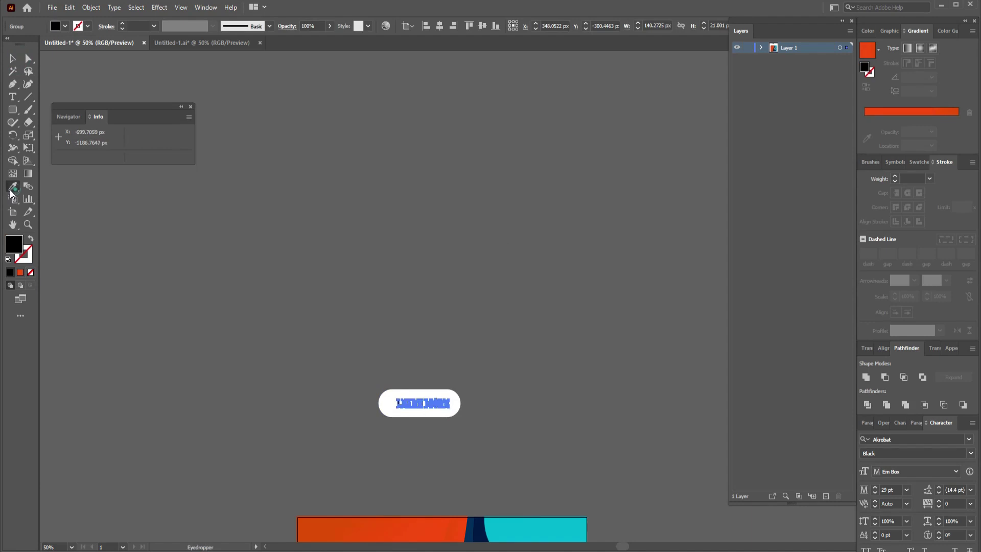
left_click(352, 534)
- Centre the orange lettering horizontally on the white pill
key("v")
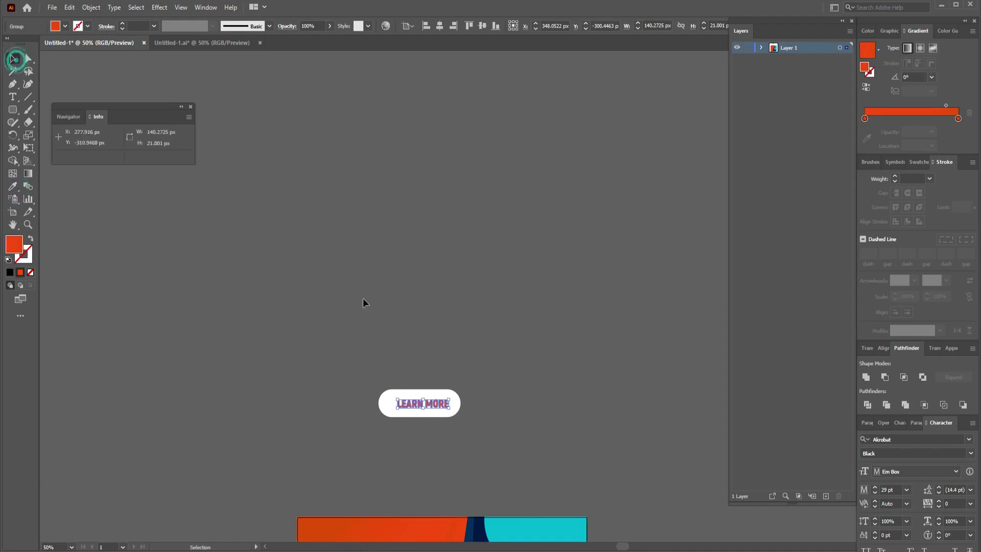
left_click(425, 313)
left_click(431, 406)
left_click(434, 391, "shift")
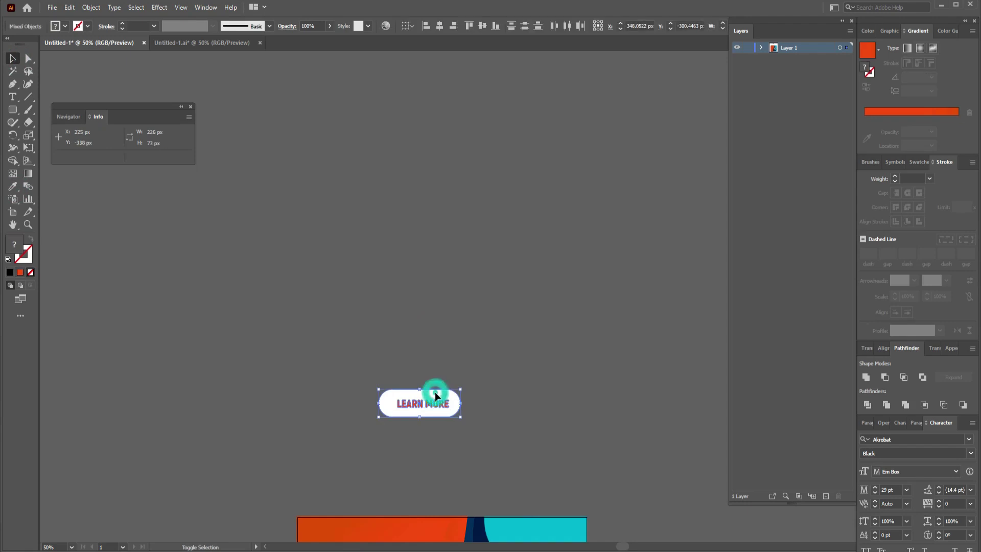
left_click(438, 26)
left_click(483, 27)
- Group the pill and the lettering into a single button
left_click(525, 338)
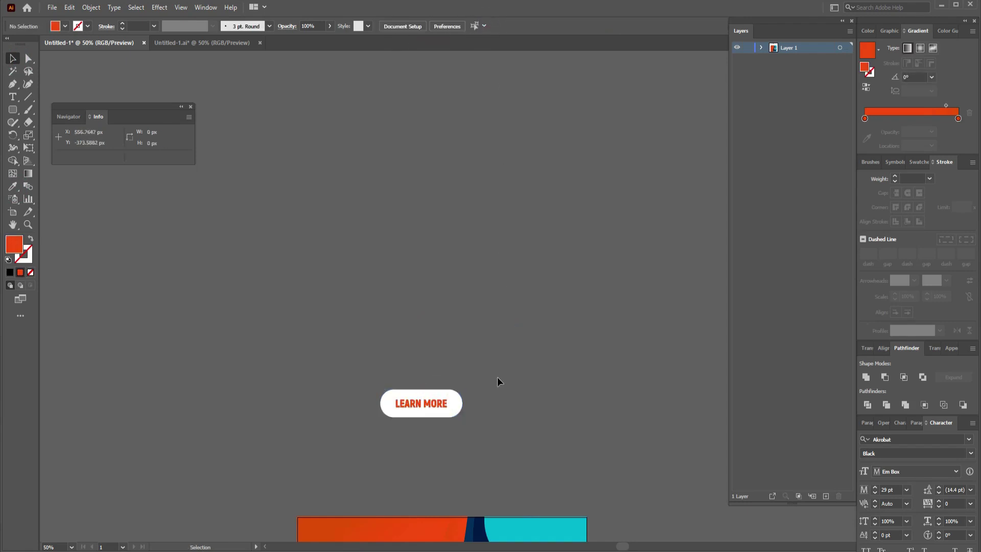
left_click_drag(336, 424, 412, 399)
right_click(412, 398)
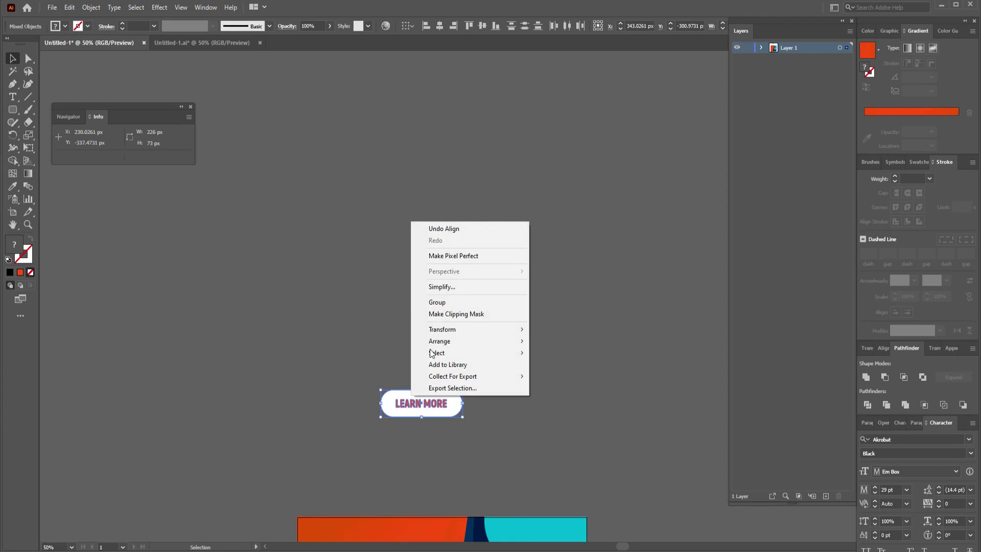
left_click(438, 301)
left_click(553, 373)
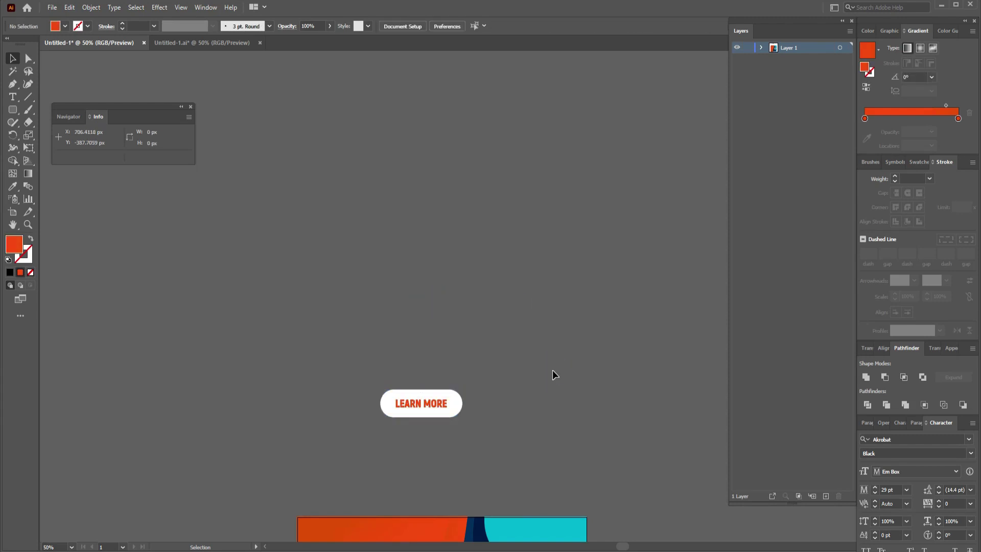
- Move the LEARN MORE button onto the navy area at the poster bottom and scale it down
scroll(552, 374, "down", 3)
scroll(552, 373, "down", 1)
scroll(552, 373, "down", 3)
scroll(552, 370, "down", 2)
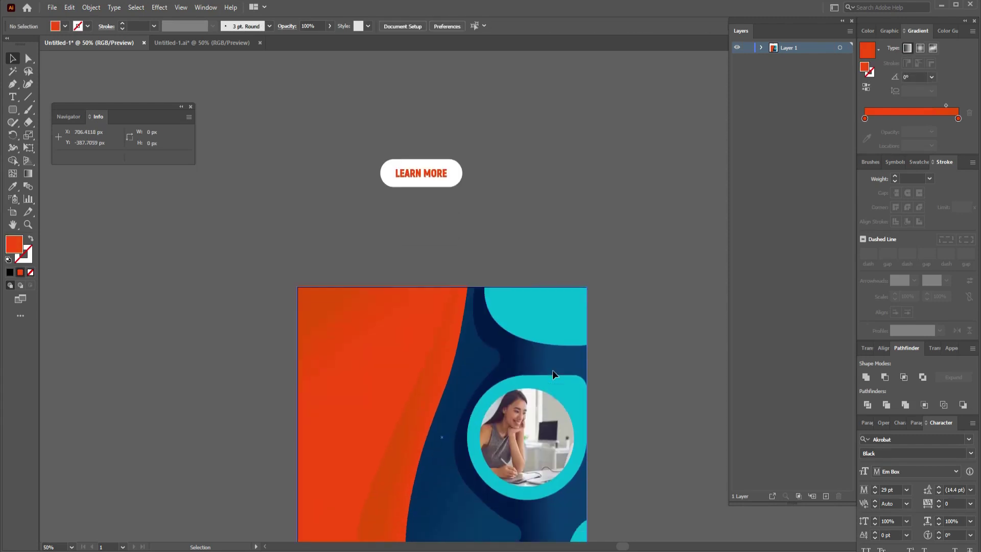
scroll(553, 370, "down", 2)
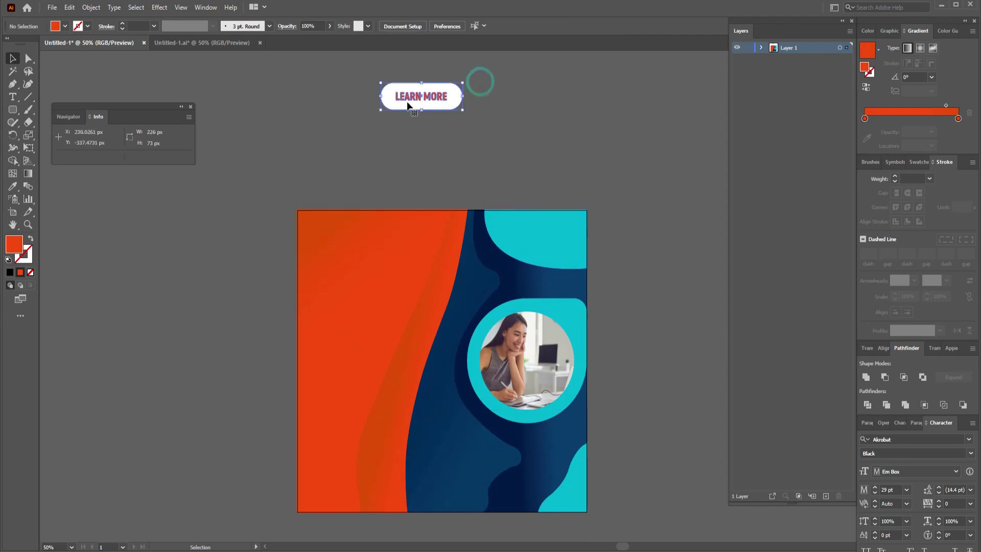
left_click_drag(407, 98, 377, 489)
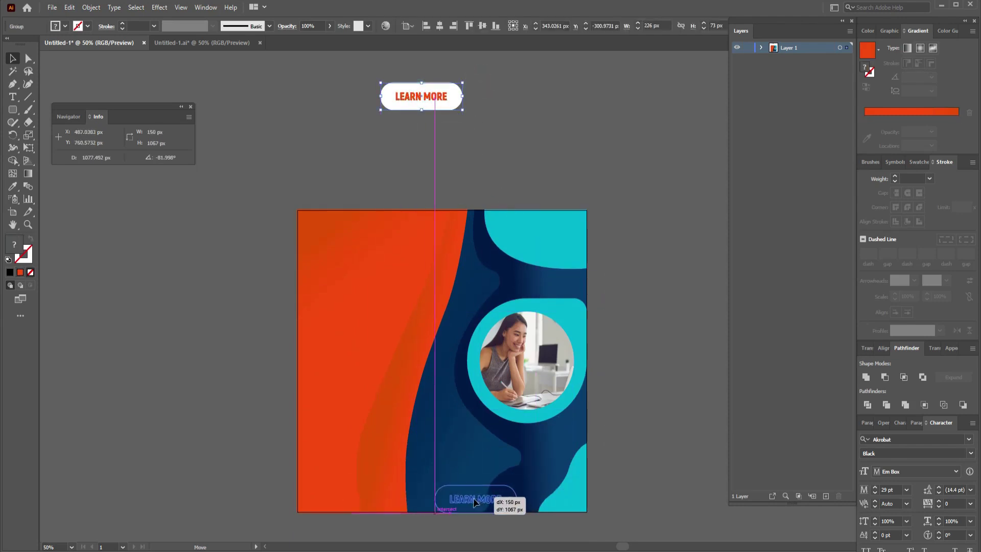
mouse_move(377, 490)
left_mouse_down()
mouse_move(519, 485)
mouse_move(510, 483)
left_mouse_up()
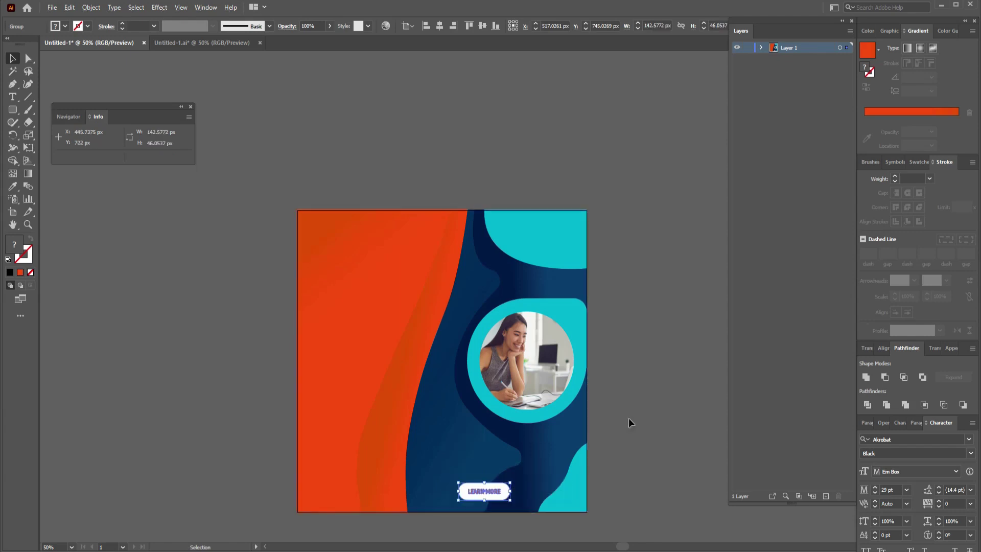
left_click(629, 416)
key("ctrl+a")
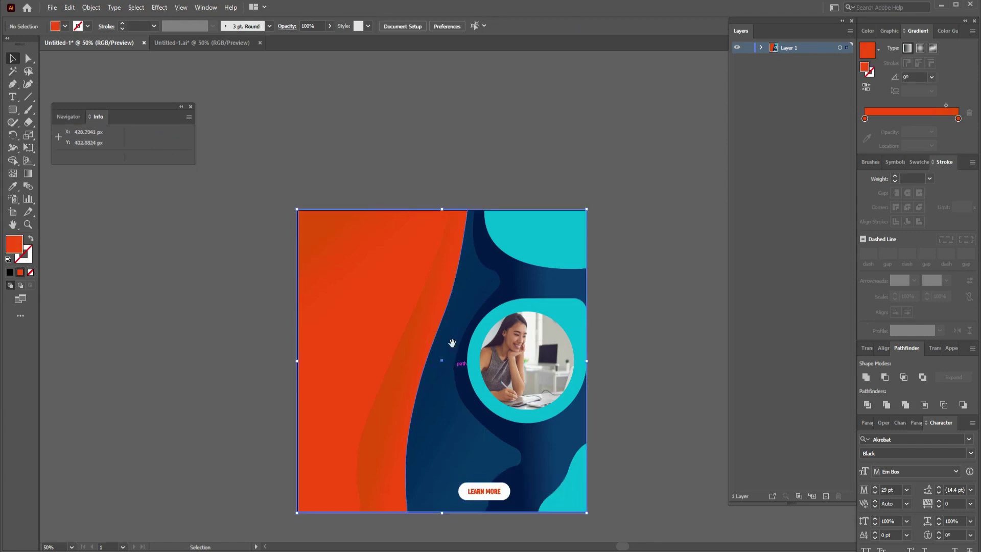
- Type DIGITAL on empty canvas and duplicate it into three stacked lines
left_click_drag(438, 127, 438, 477)
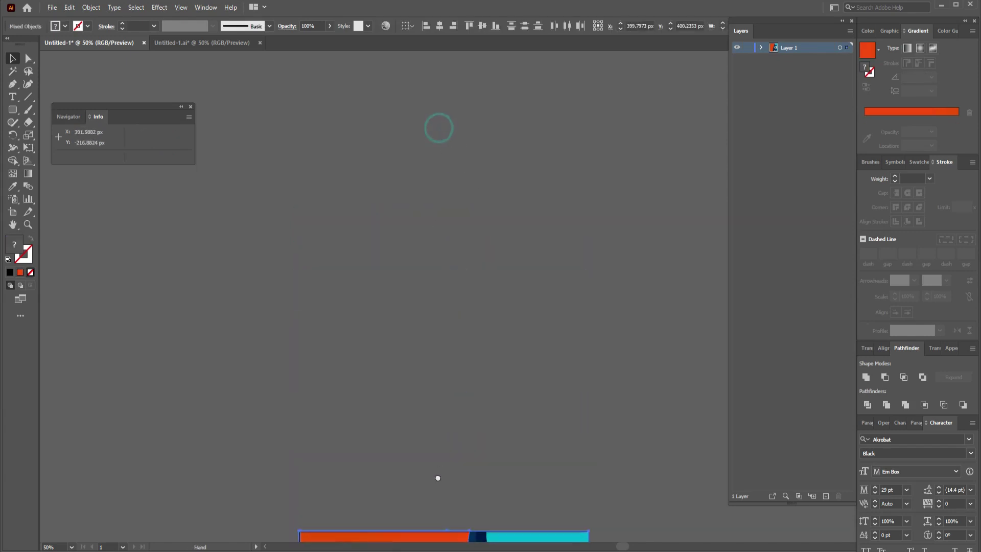
left_click(16, 98)
left_click(324, 298)
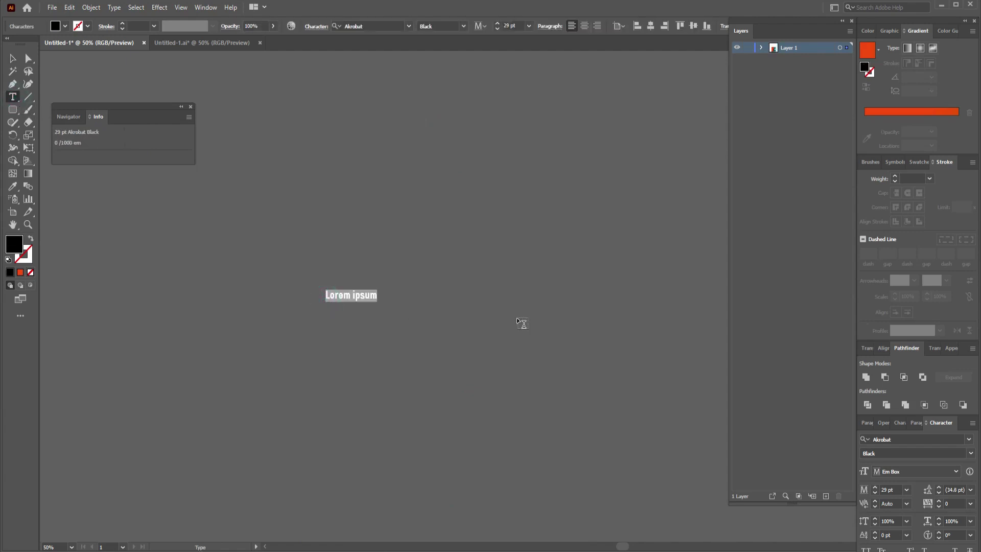
type("DIGITAL")
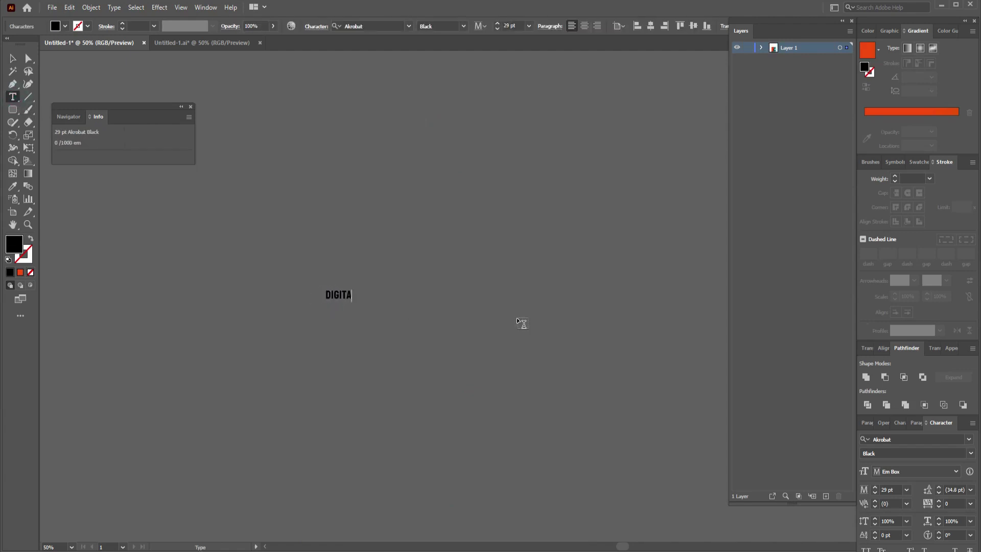
left_click(13, 58)
left_click_drag(344, 305, 347, 311)
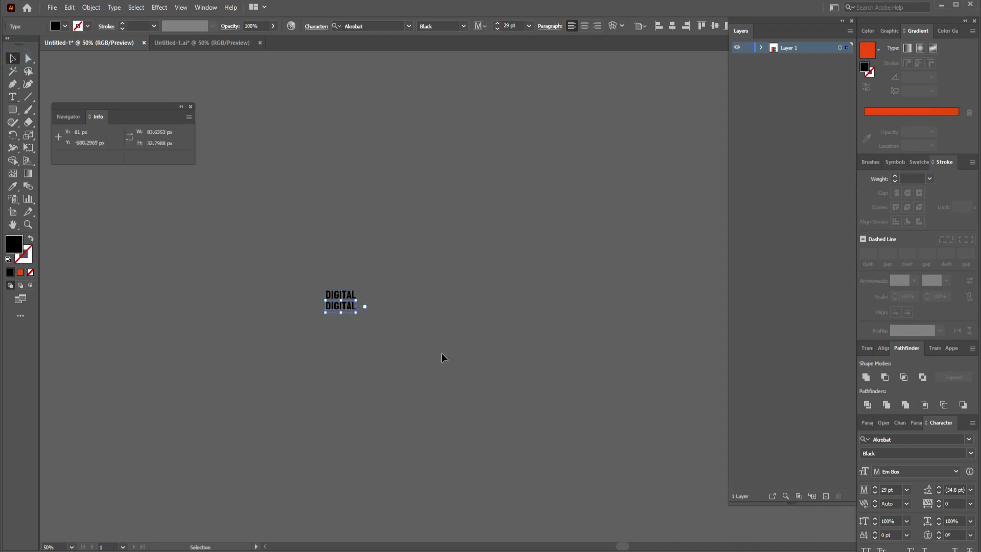
key("ctrl+d")
- Retype the second and third lines as MARKETING and AGENCY
key("t")
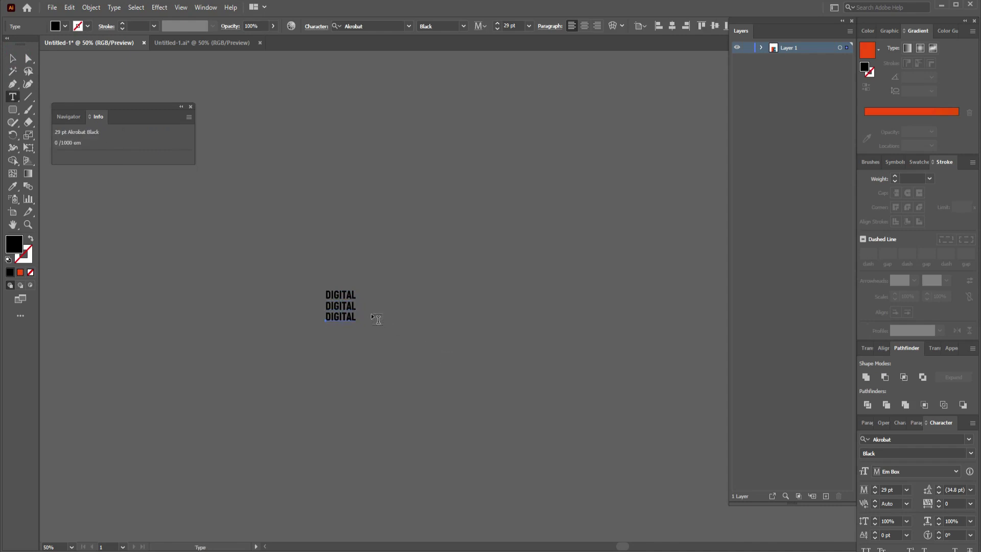
double_click(354, 305)
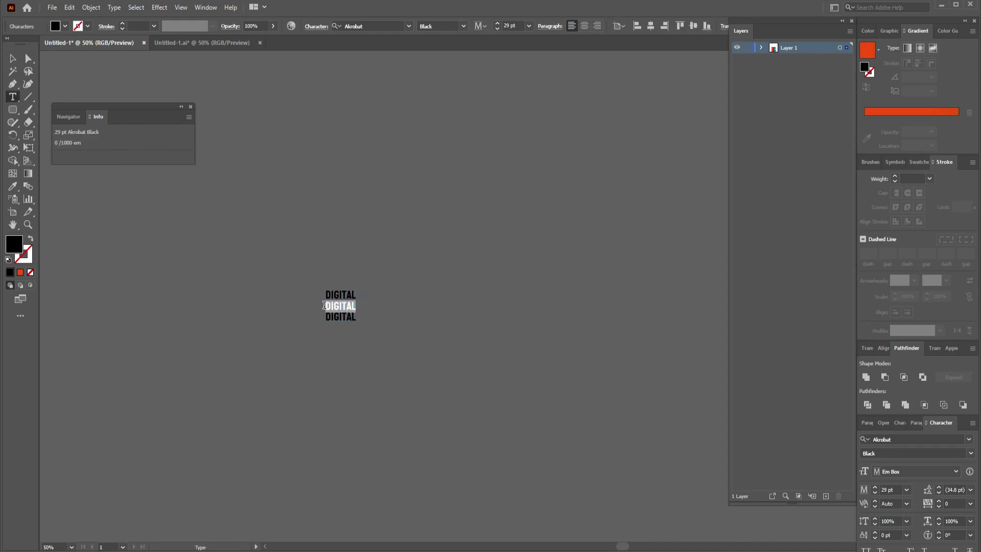
type("MARKETING")
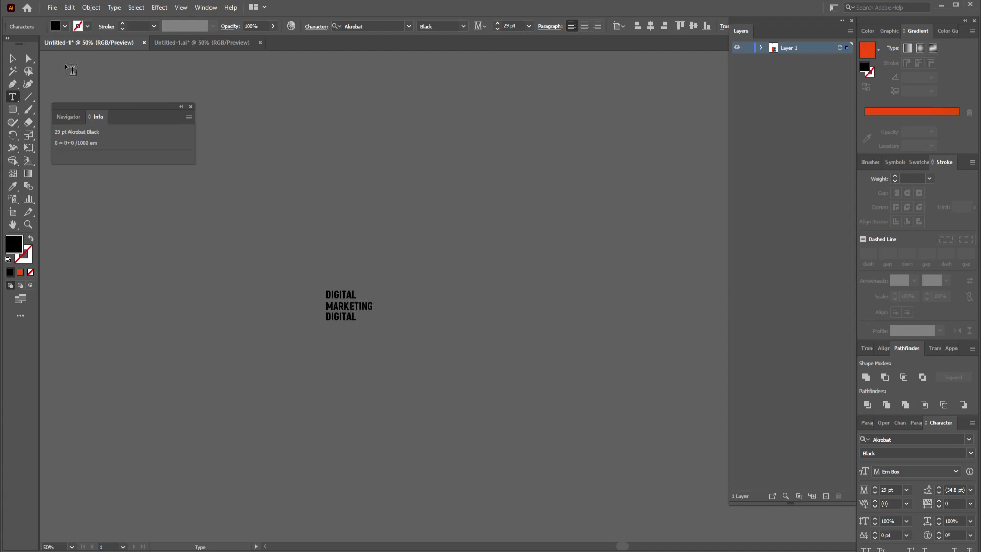
left_click(13, 59)
key("t")
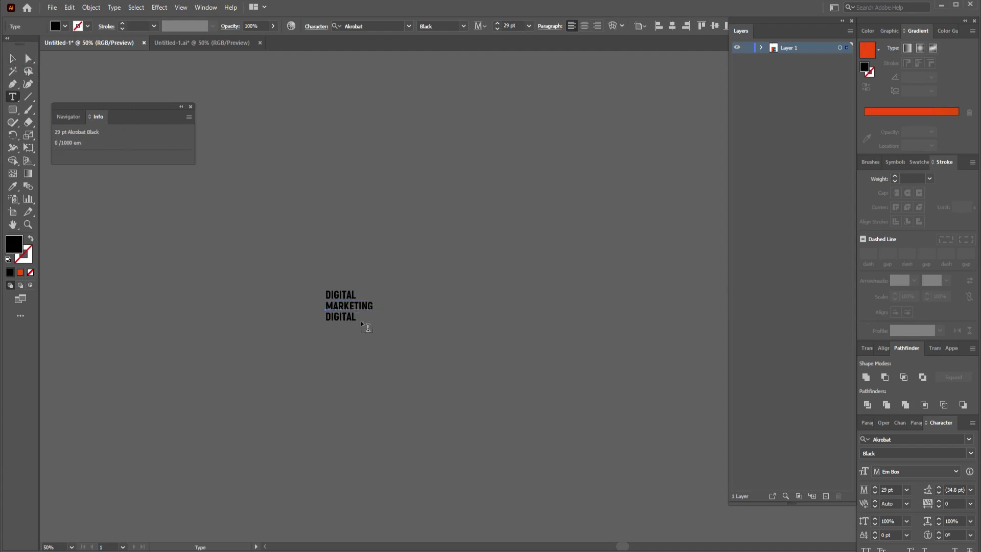
double_click(354, 314)
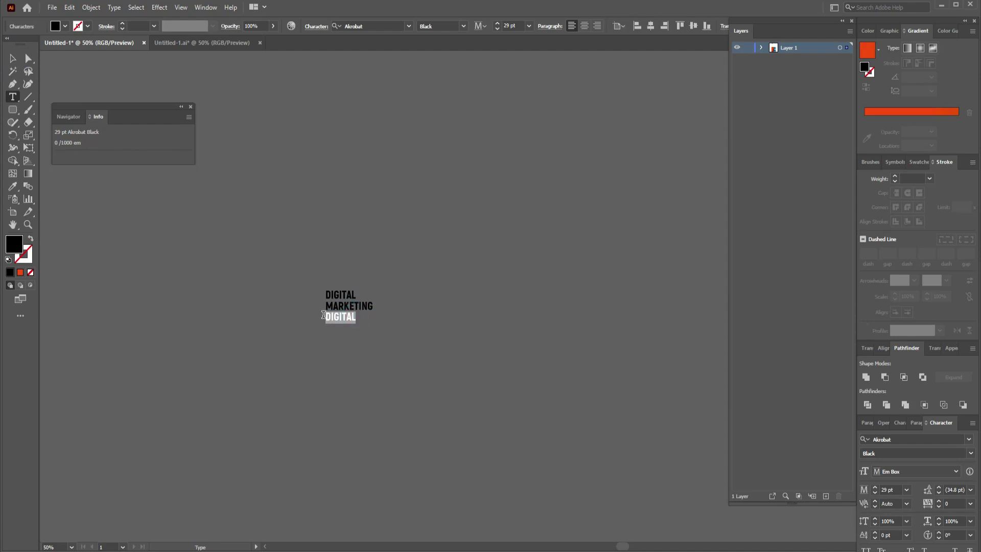
type("AGENCY")
left_click(13, 58)
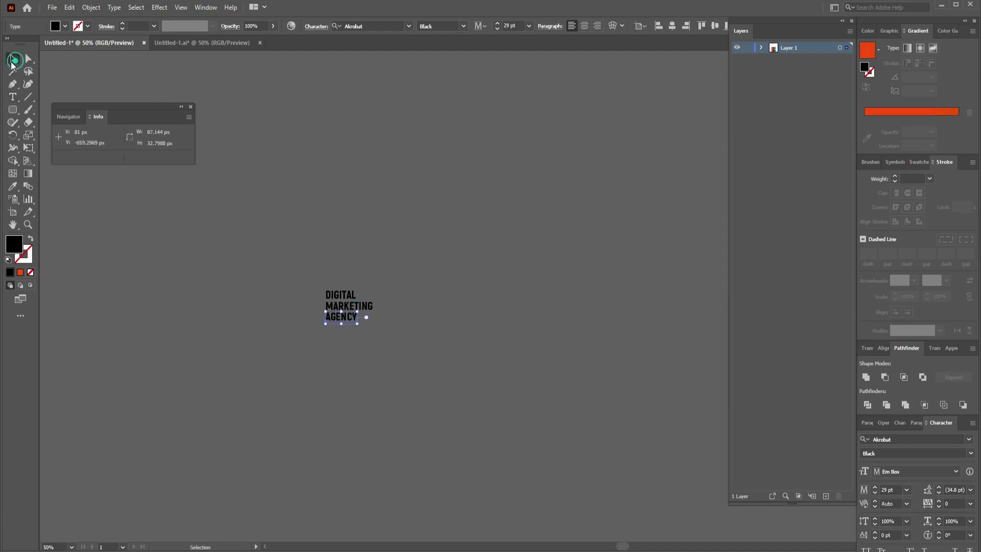
left_click(493, 282)
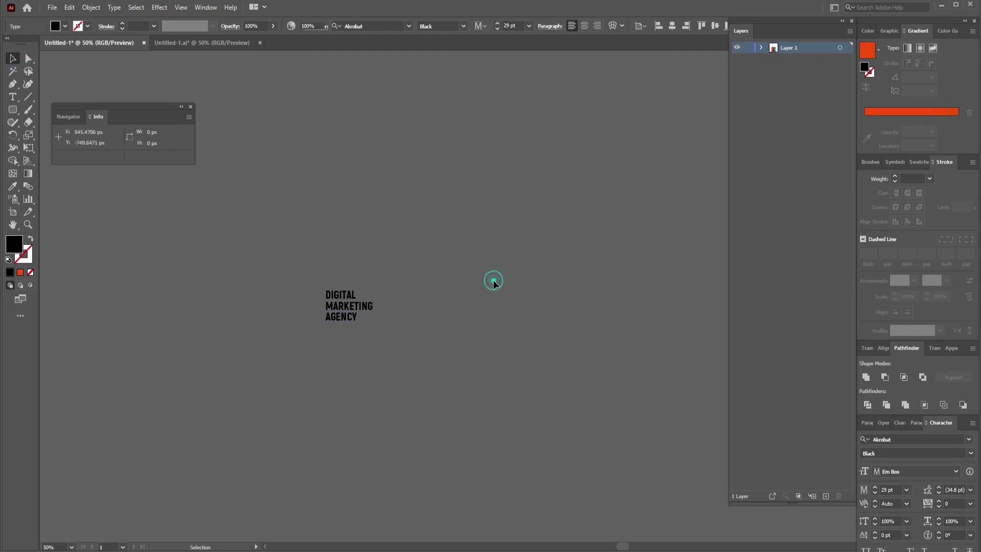
- Make the three heading lines white and enlarge the text block
left_click(360, 303)
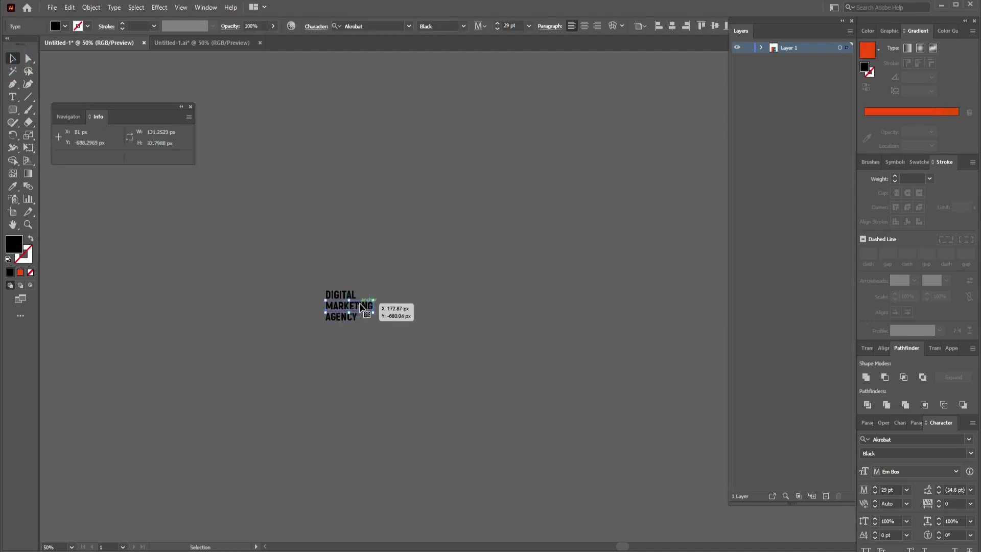
left_click_drag(316, 278, 390, 370)
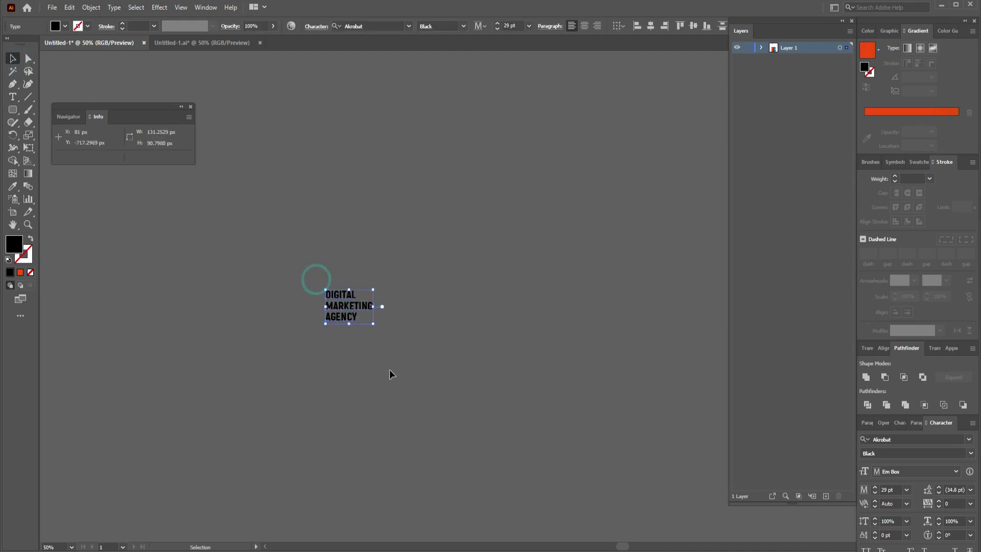
left_click(64, 30)
left_click(21, 44)
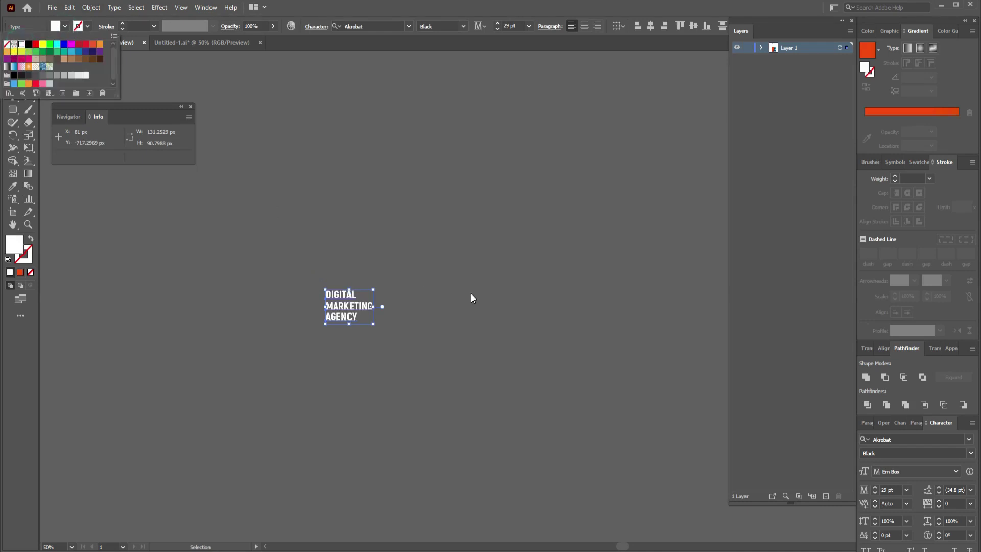
left_click(470, 293)
left_click(399, 299)
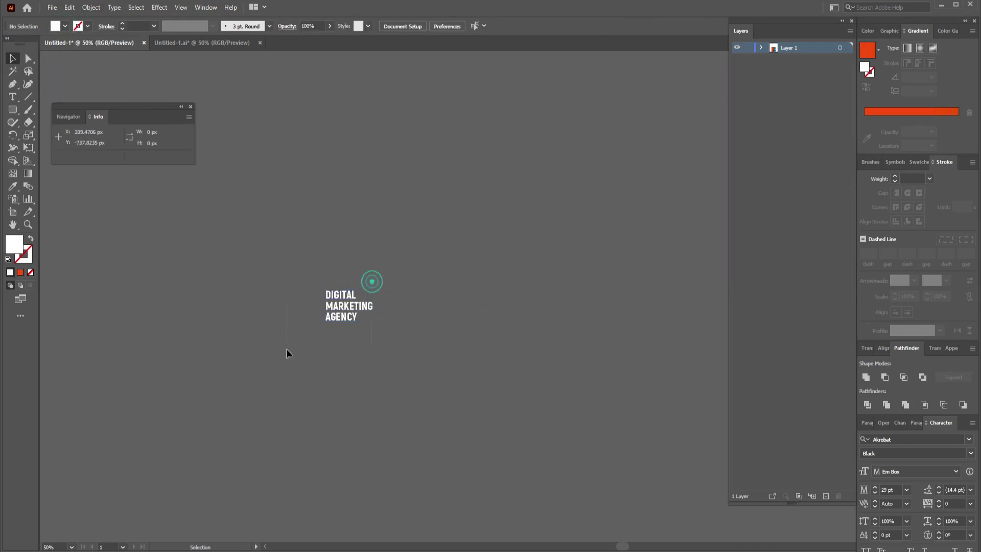
left_click_drag(287, 353, 411, 345)
left_click(477, 337)
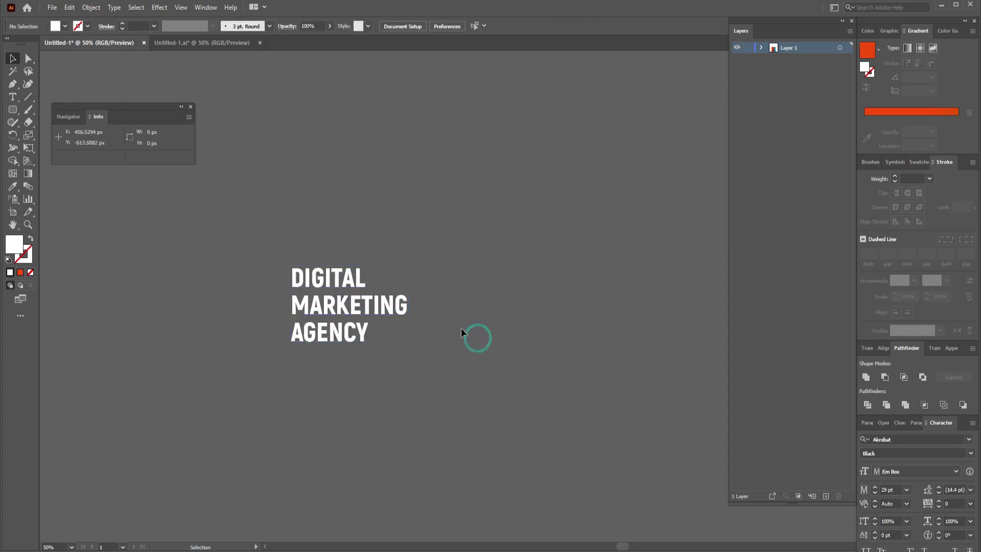
- Set tracking to 100 on the DIGITAL and AGENCY lines
left_click(353, 279)
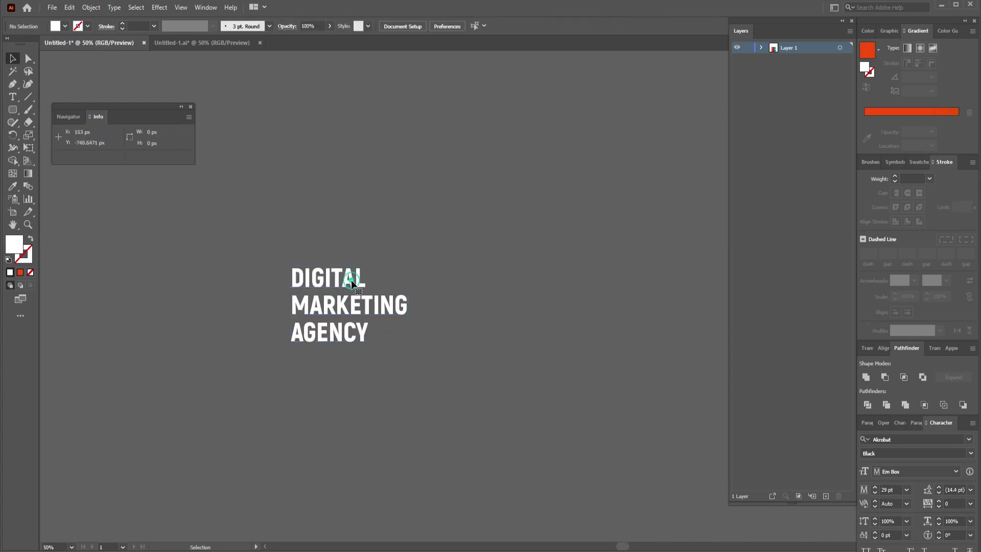
left_click(970, 504)
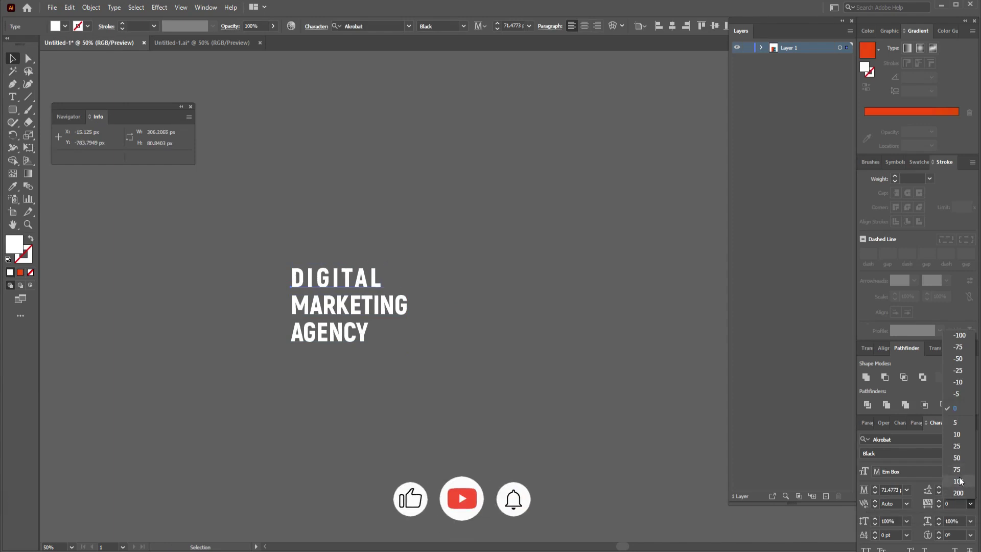
left_click(956, 481)
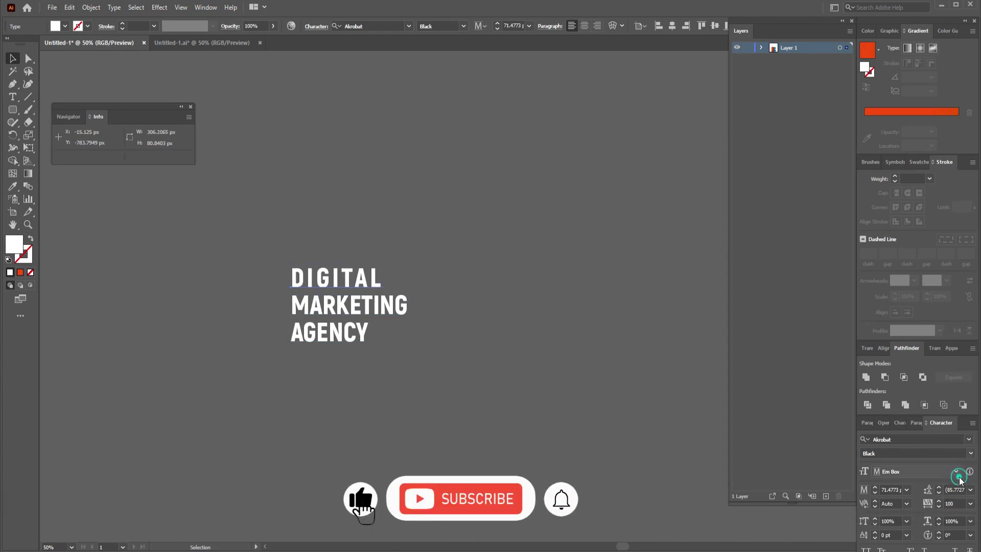
double_click(351, 334)
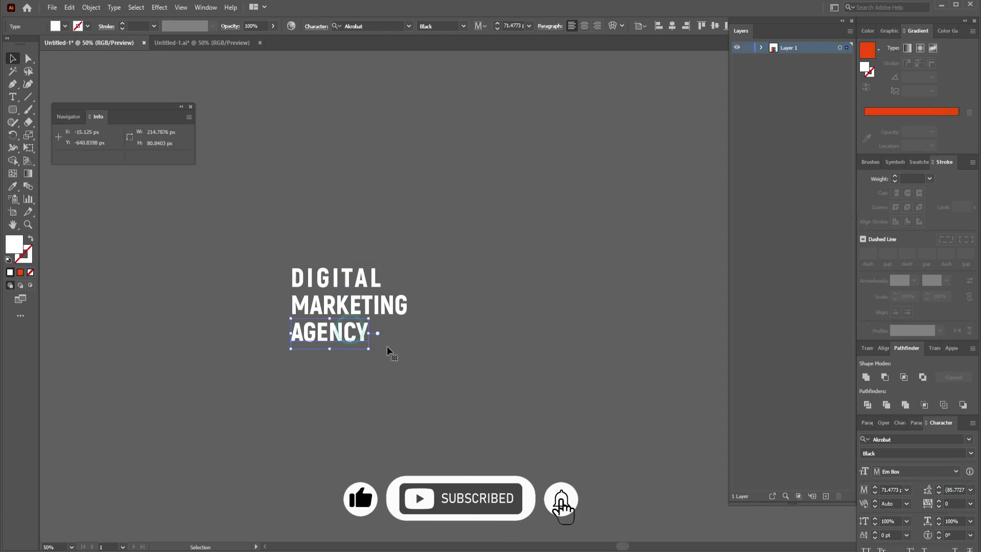
left_click(969, 505)
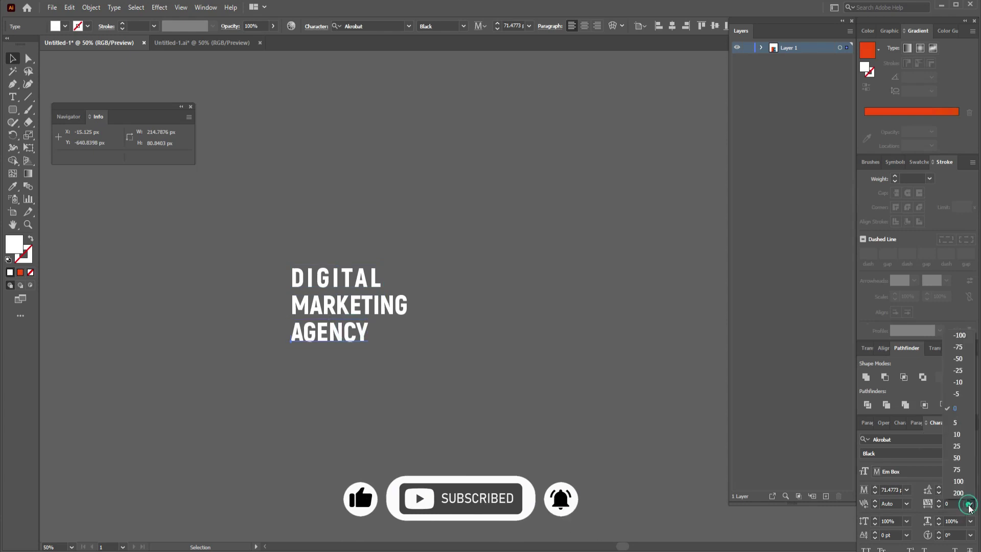
left_click(957, 481)
left_click(543, 375)
scroll(541, 373, "down", 2)
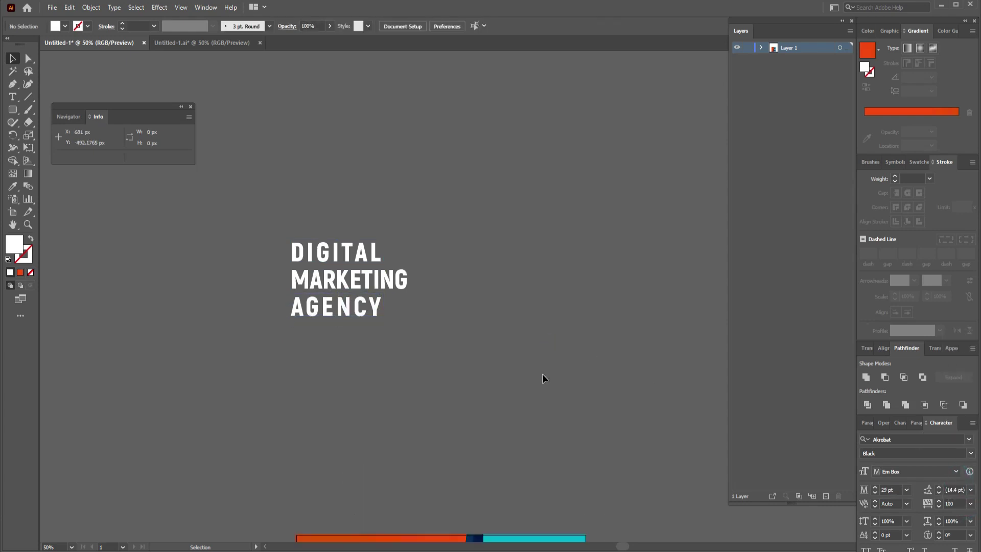
scroll(542, 373, "down", 2)
left_click_drag(13, 110, 50, 112)
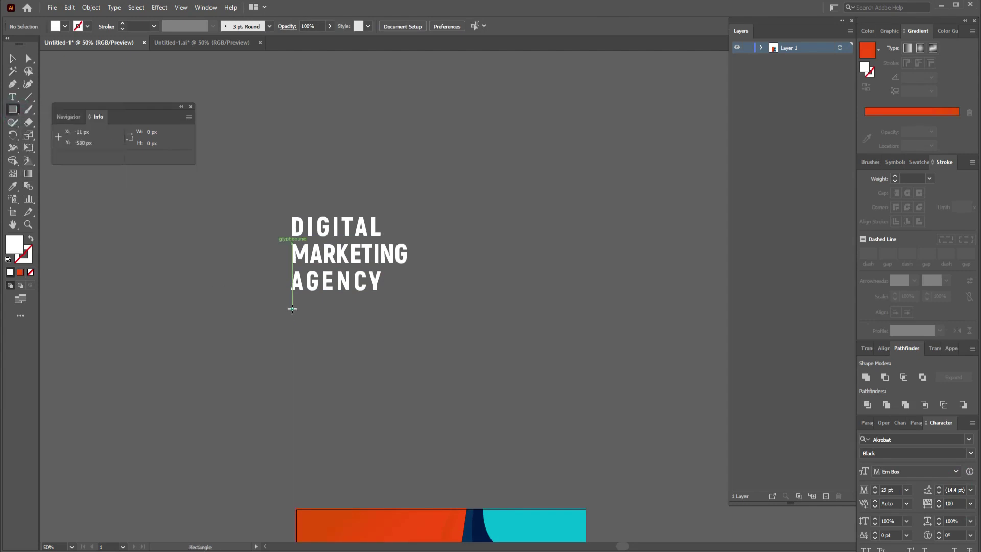
- Draw an unfilled rectangle below the heading and fill it with placeholder area text
left_click_drag(293, 309, 447, 395)
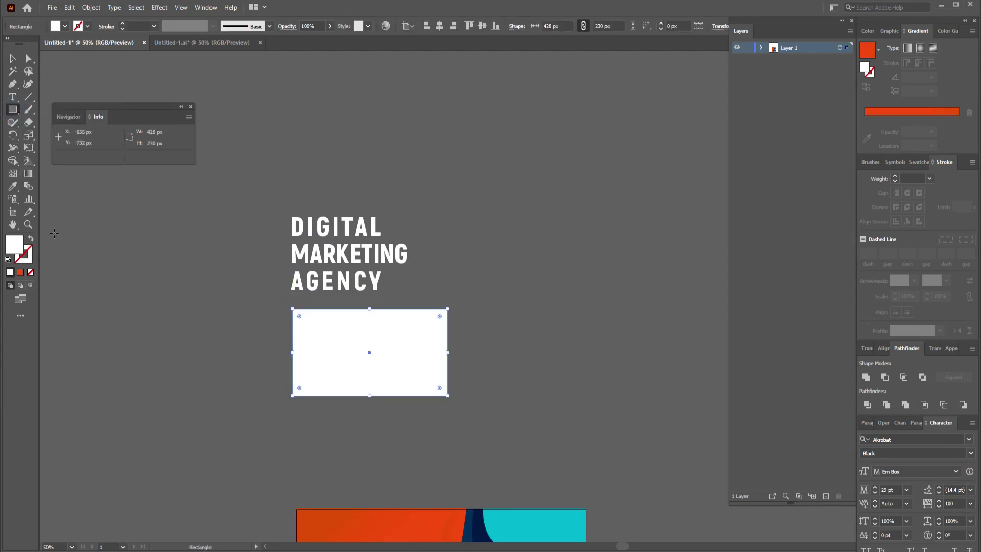
left_click(31, 239)
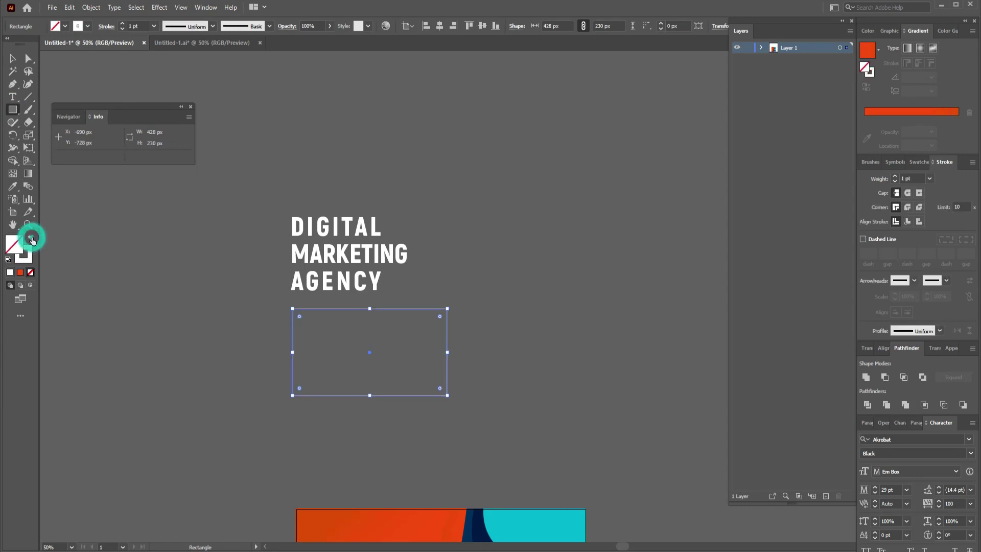
left_click(12, 97)
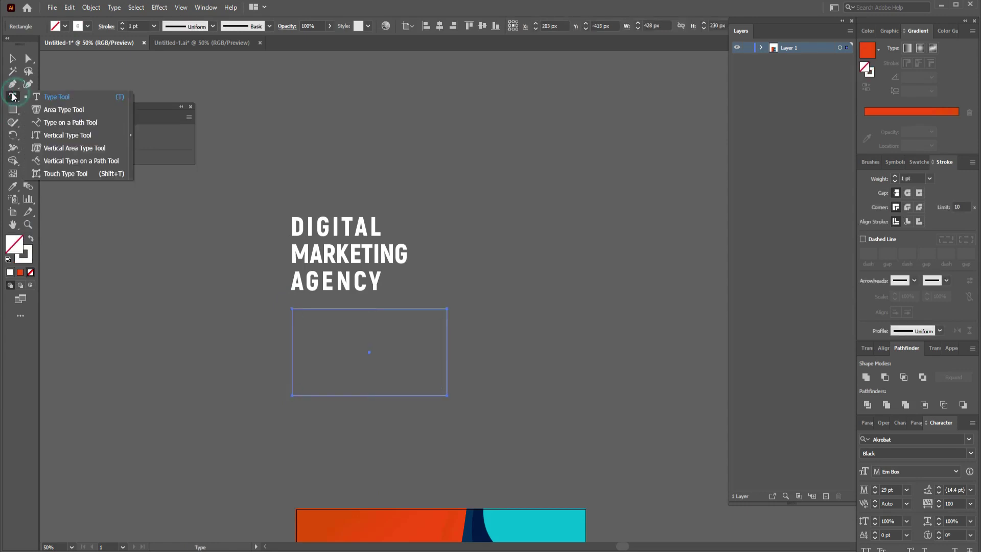
left_click(64, 109)
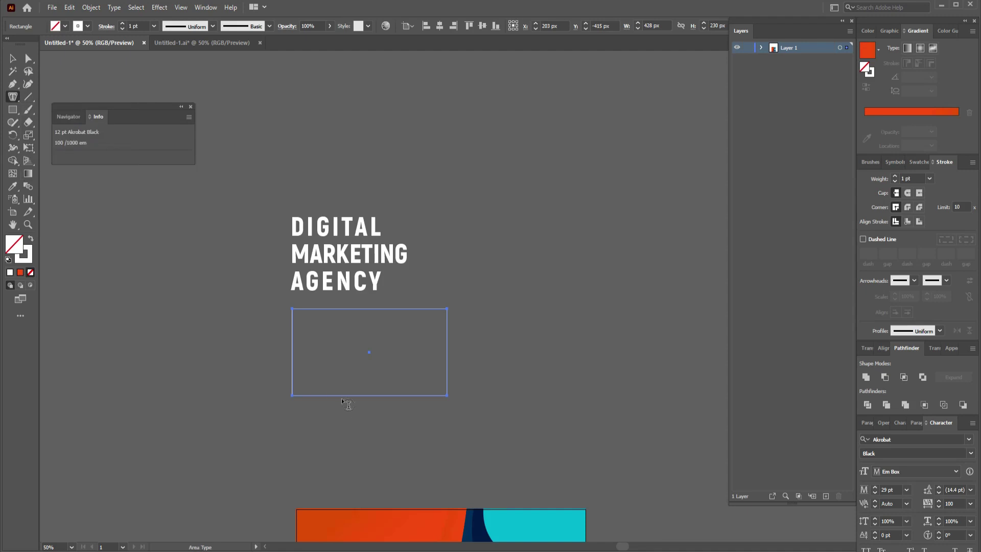
left_click(312, 311)
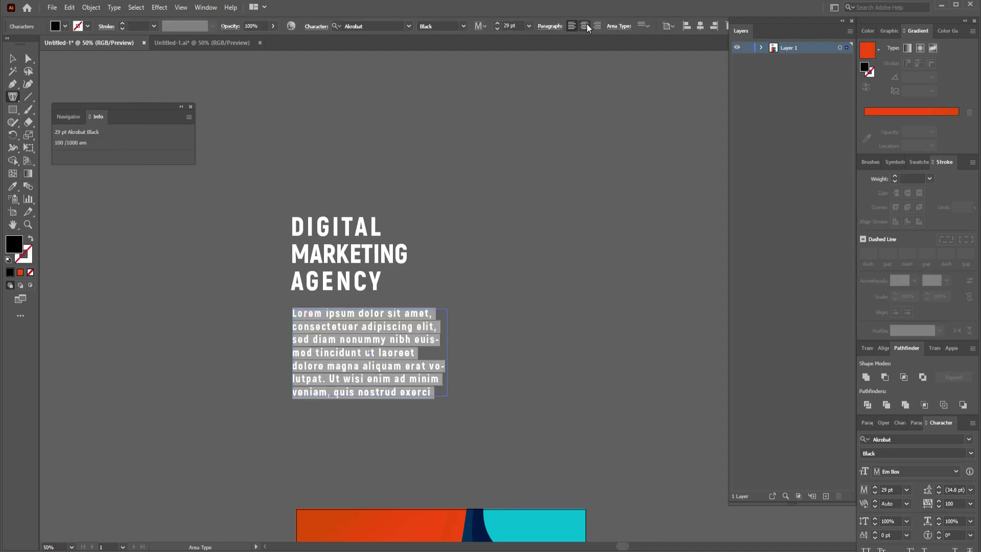
- Centre-align the body text, set it to Akrobat Bold, and colour it white
left_click(585, 26)
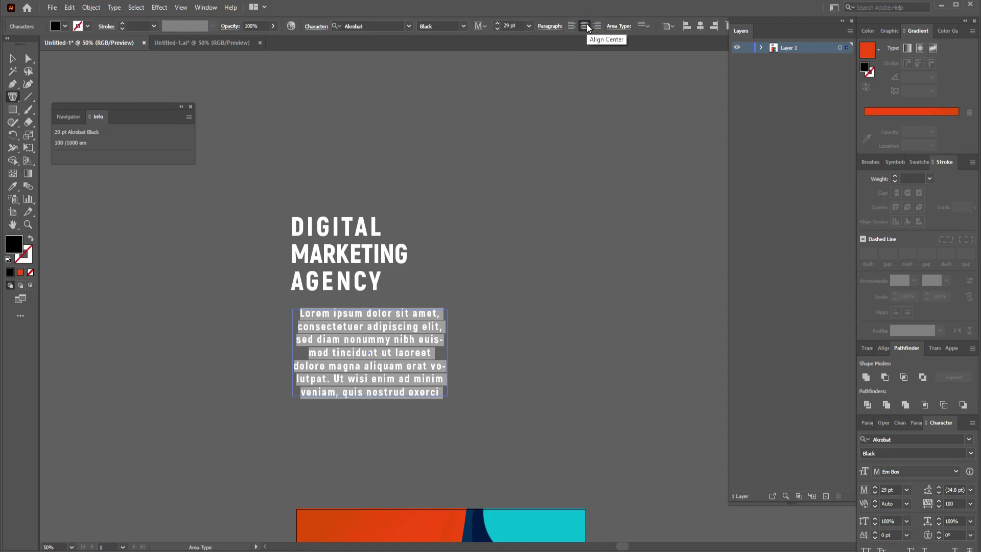
left_click(463, 26)
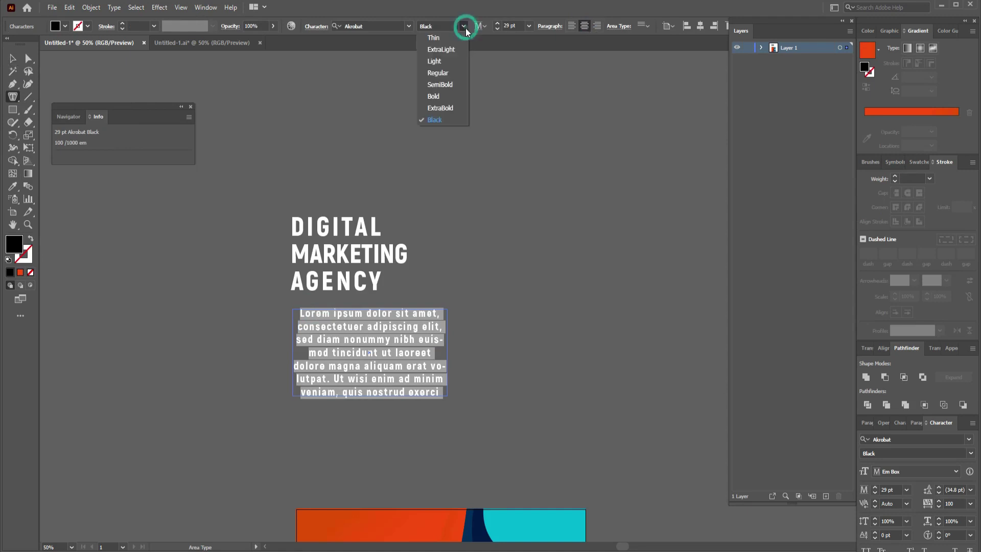
left_click(439, 97)
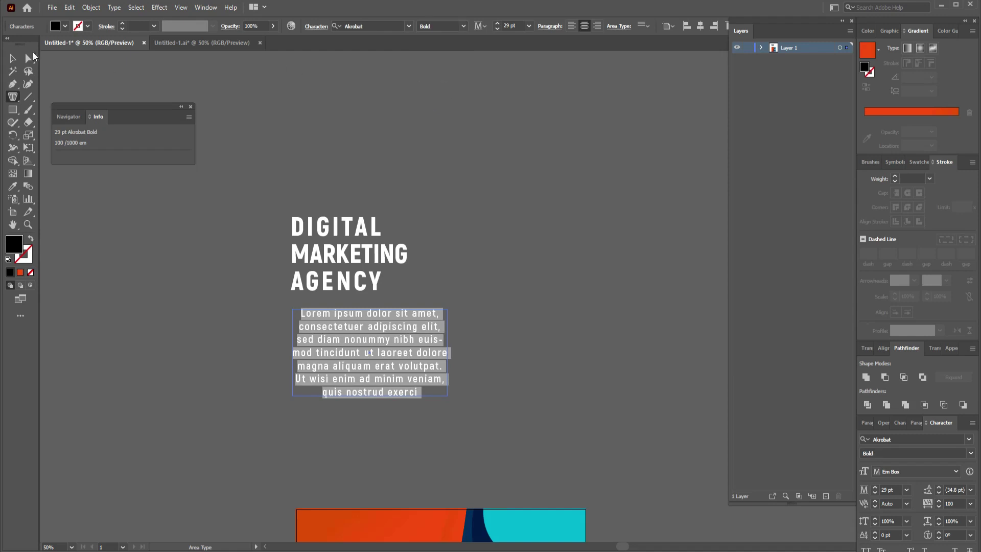
left_click(13, 58)
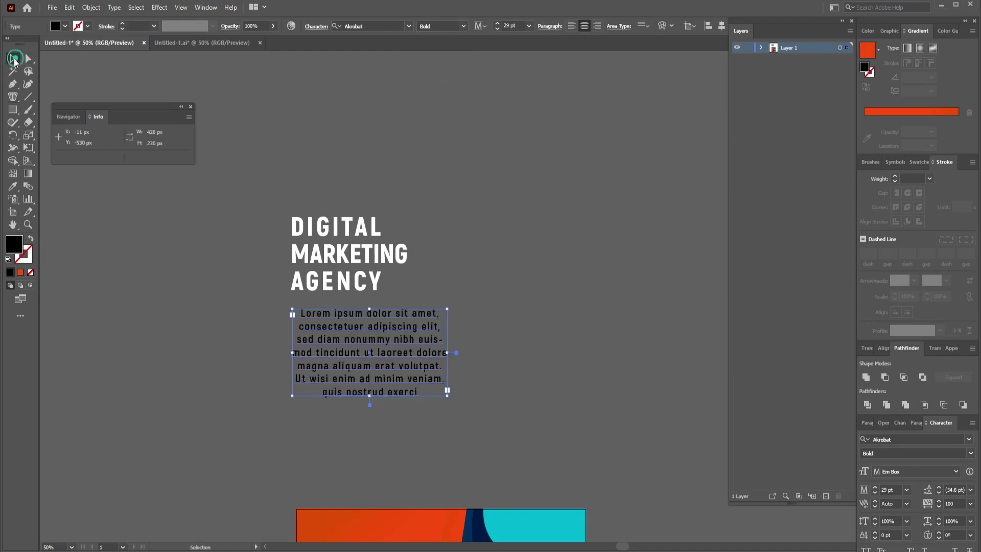
left_click(614, 378)
left_click(409, 342)
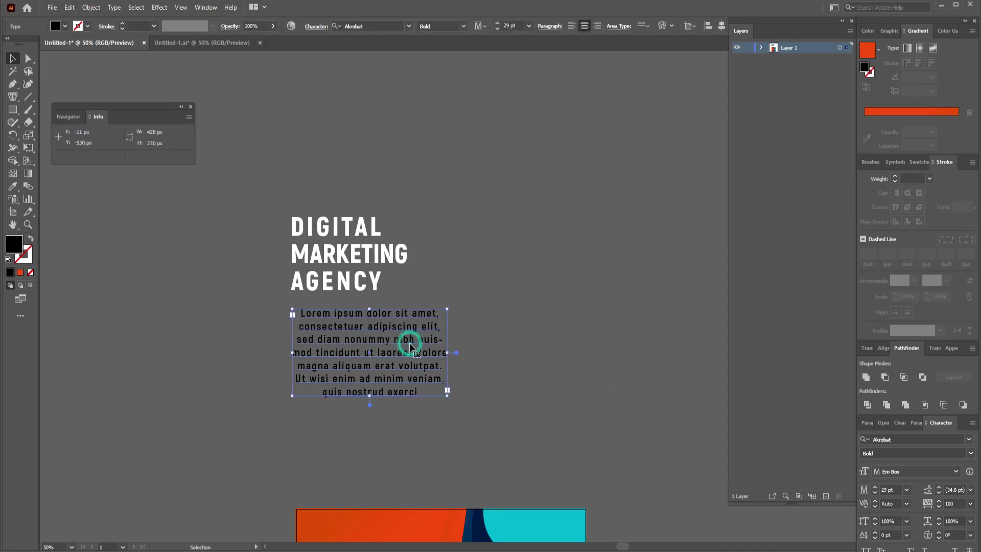
left_click(62, 26)
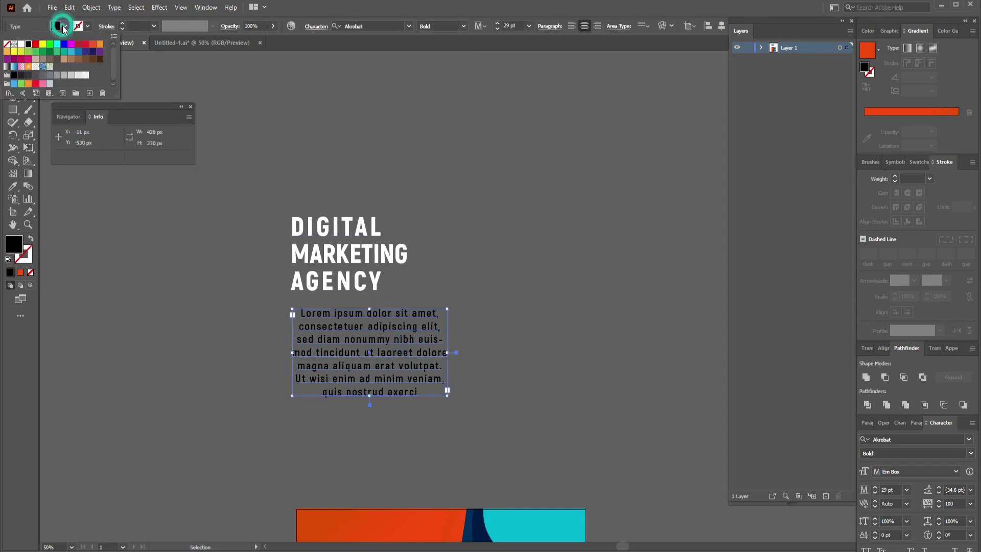
left_click(21, 44)
left_click(583, 280)
scroll(581, 280, "down", 3)
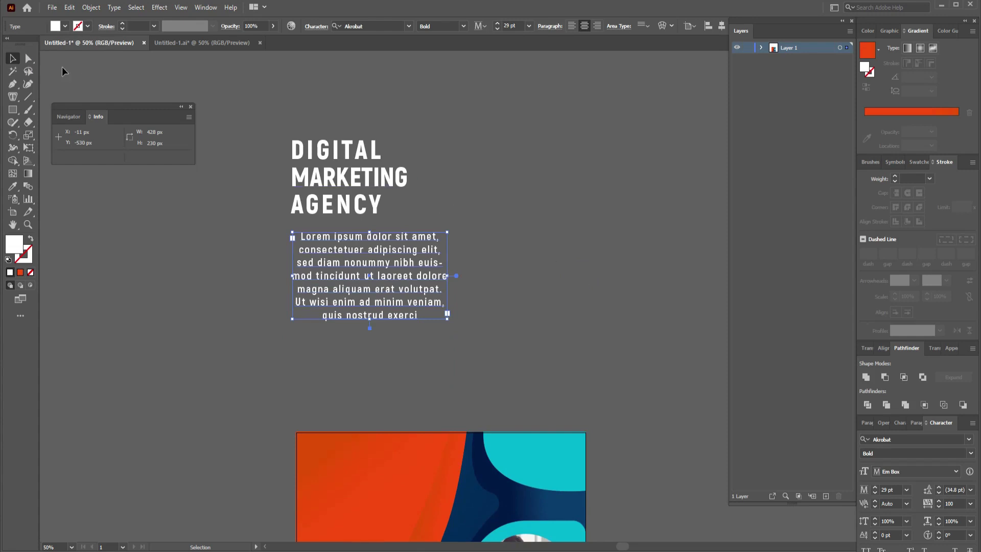
- Draw a white hexagon right of the text and rotate it upright
left_click_drag(505, 185, 281, 334)
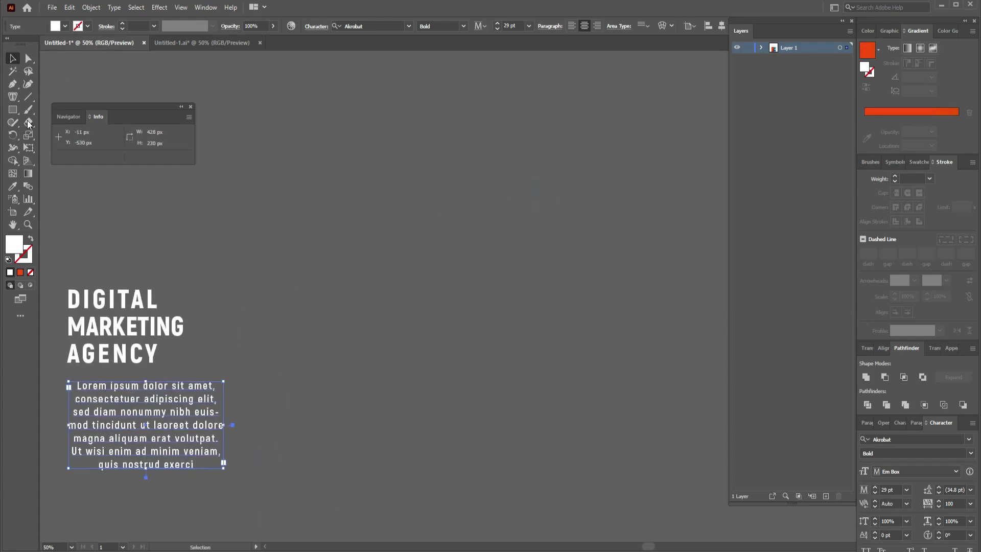
left_click_drag(12, 110, 45, 147)
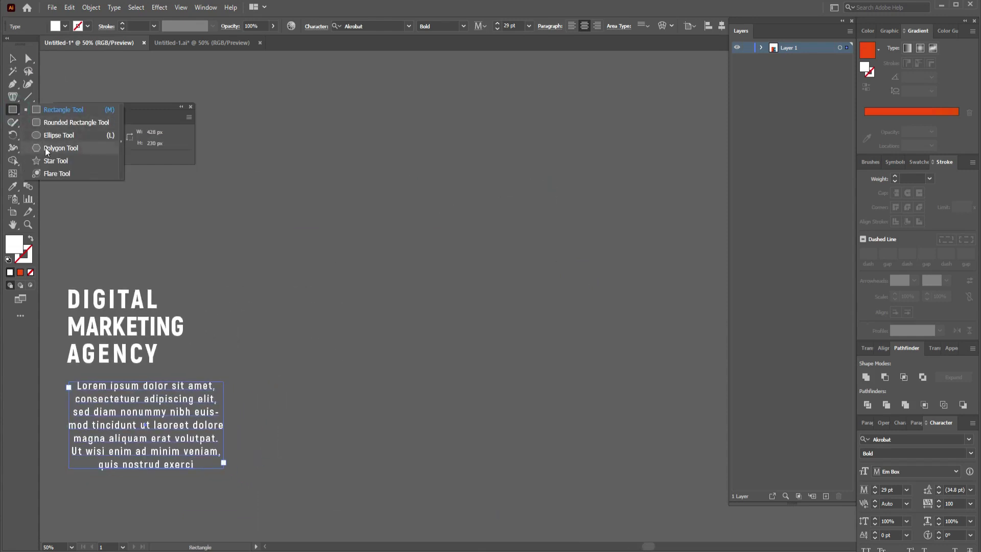
left_click_drag(474, 343, 501, 362)
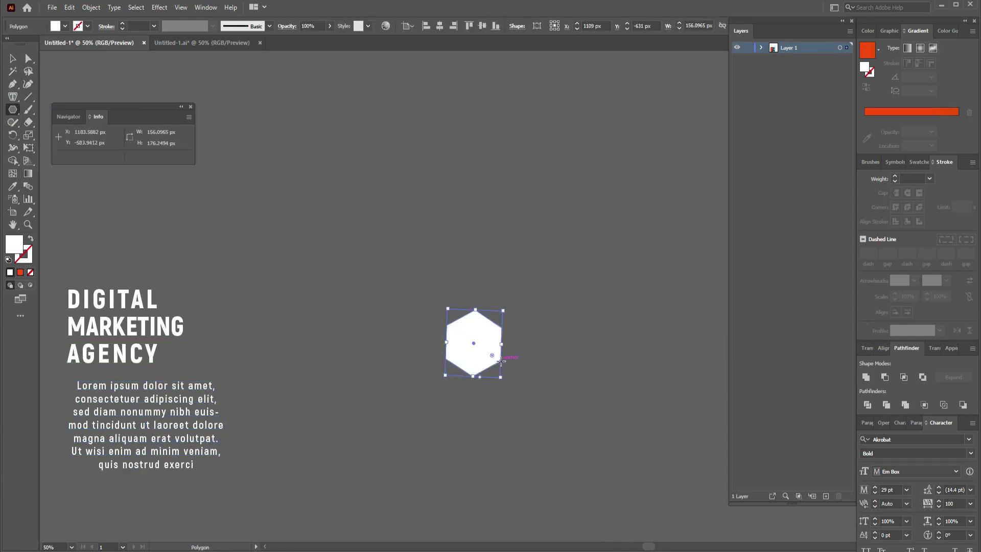
left_click_drag(504, 307, 505, 307)
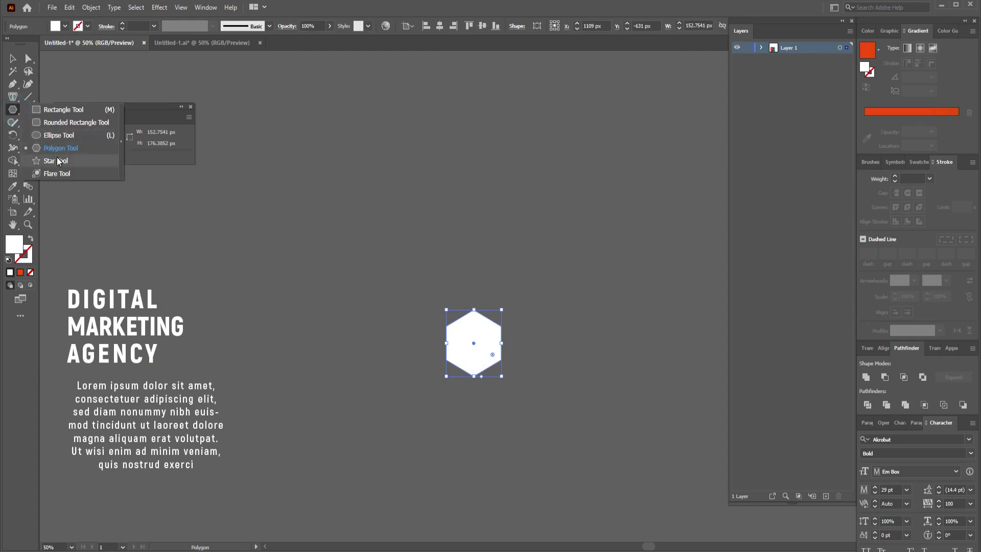
left_click_drag(18, 113, 57, 160)
- Make the hexagon an outline and draw a star centred on it
left_click_drag(547, 339, 564, 360)
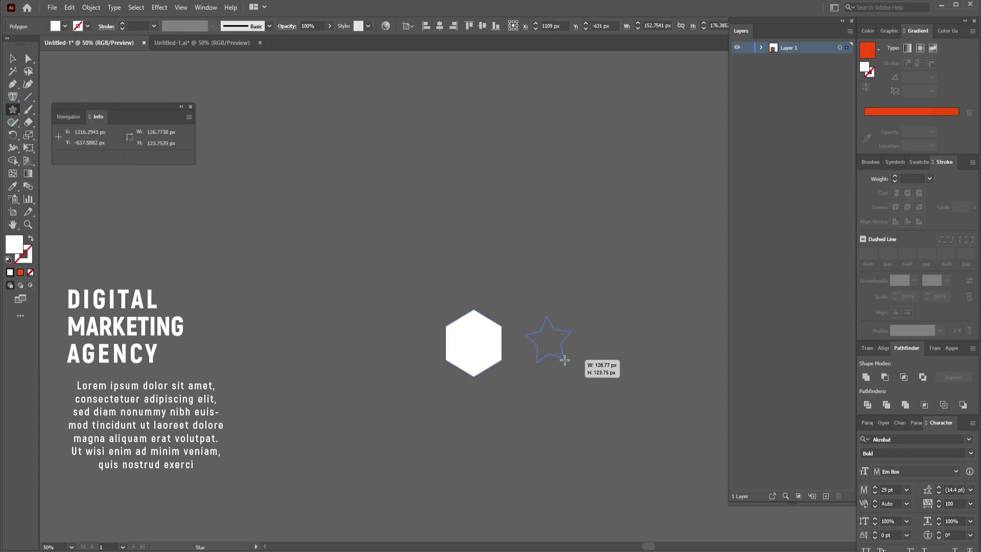
key("Delete")
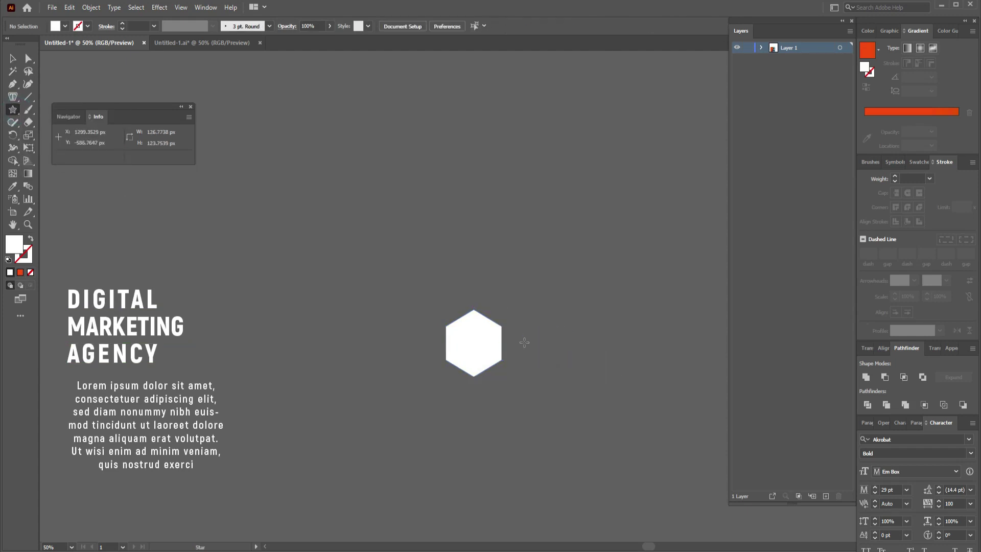
left_click(14, 60)
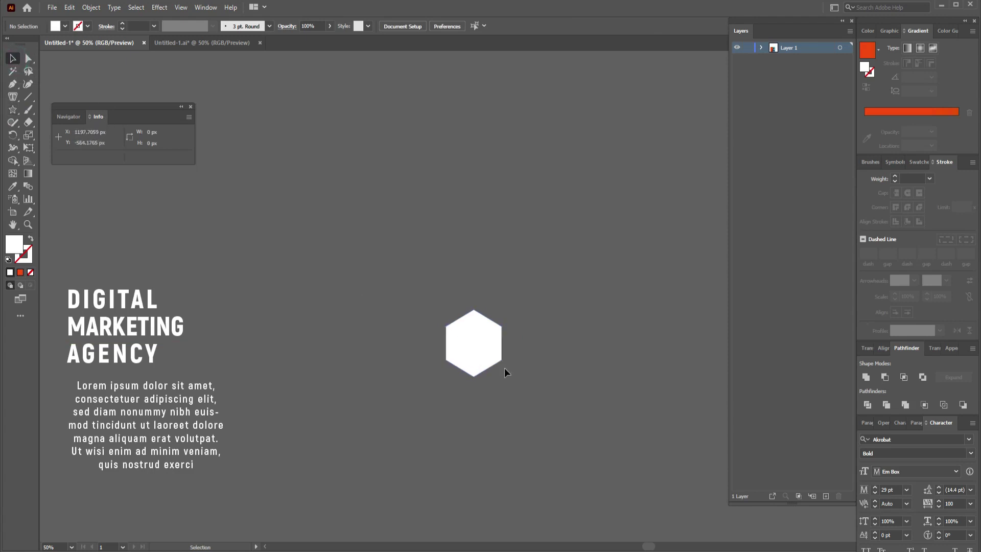
left_click(491, 357)
left_click(31, 239)
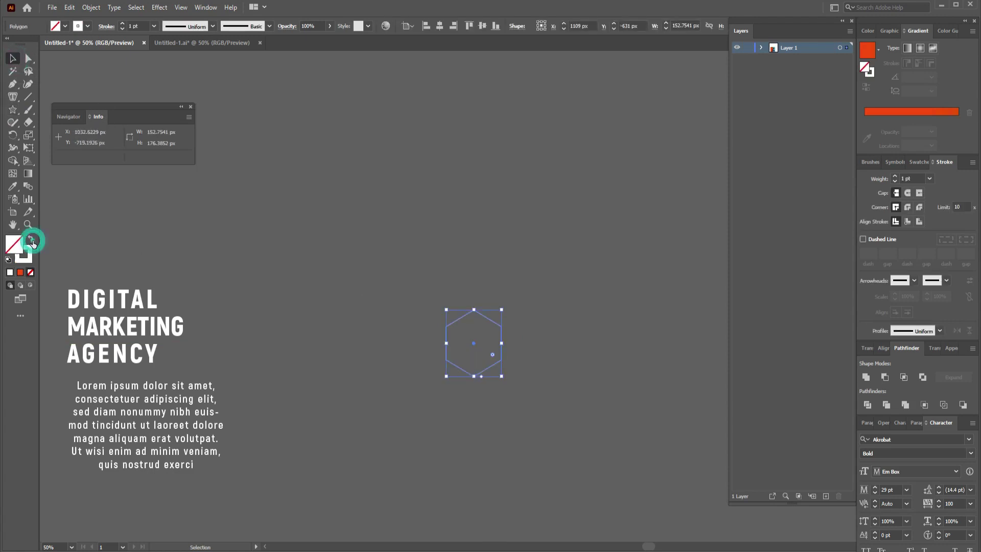
left_click(13, 109)
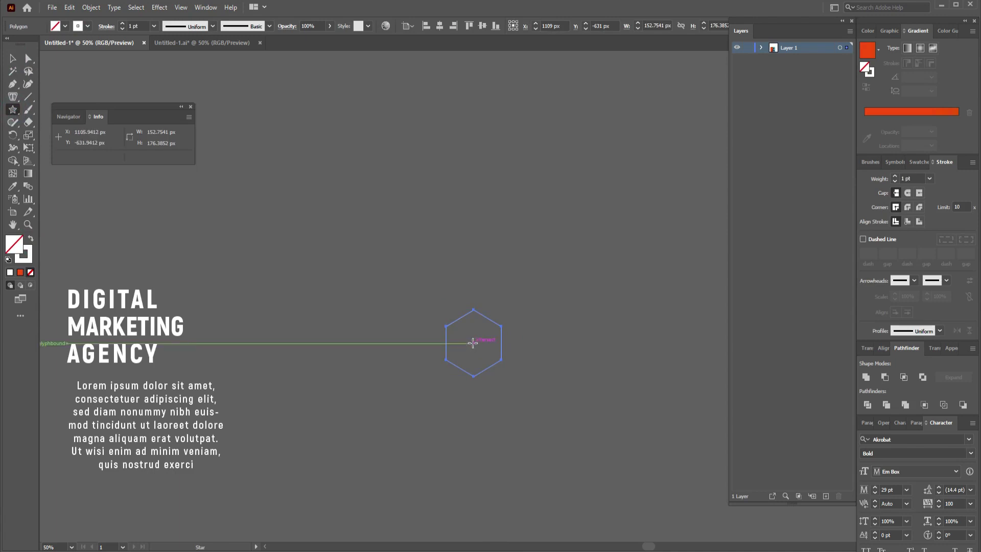
left_click_drag(473, 343, 465, 323)
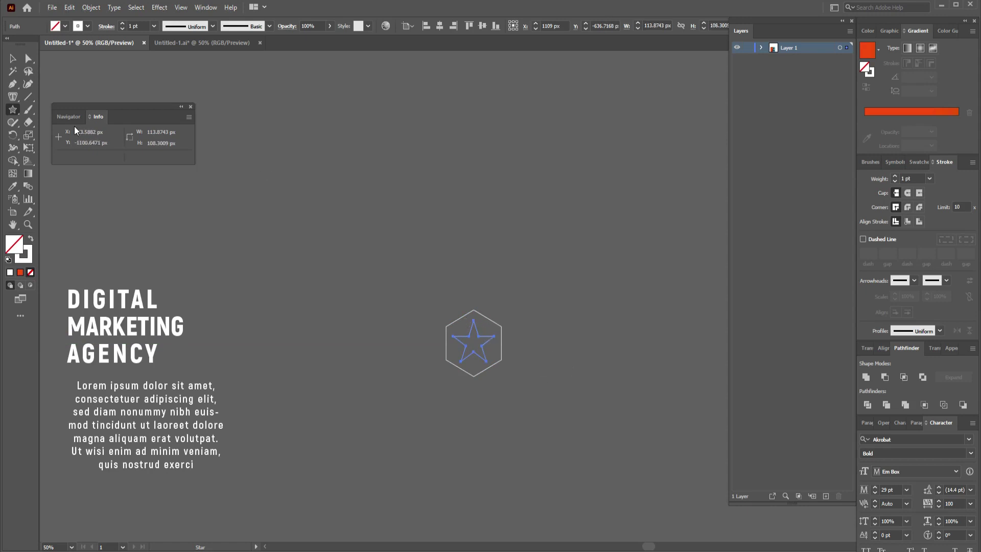
- Divide the hexagon and star with Pathfinder and ungroup the pieces
left_click(14, 59)
left_click(540, 331)
left_click_drag(541, 311, 421, 378)
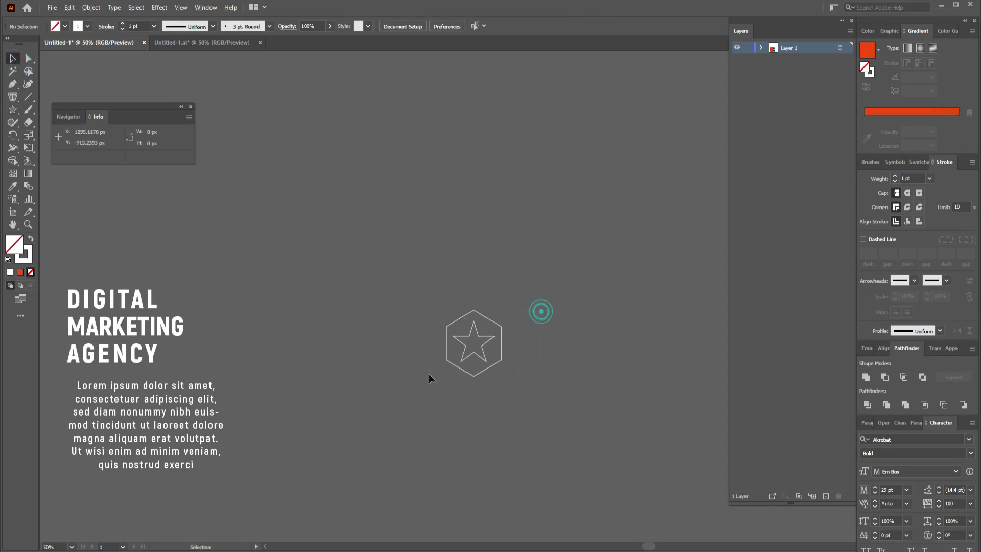
left_click(868, 405)
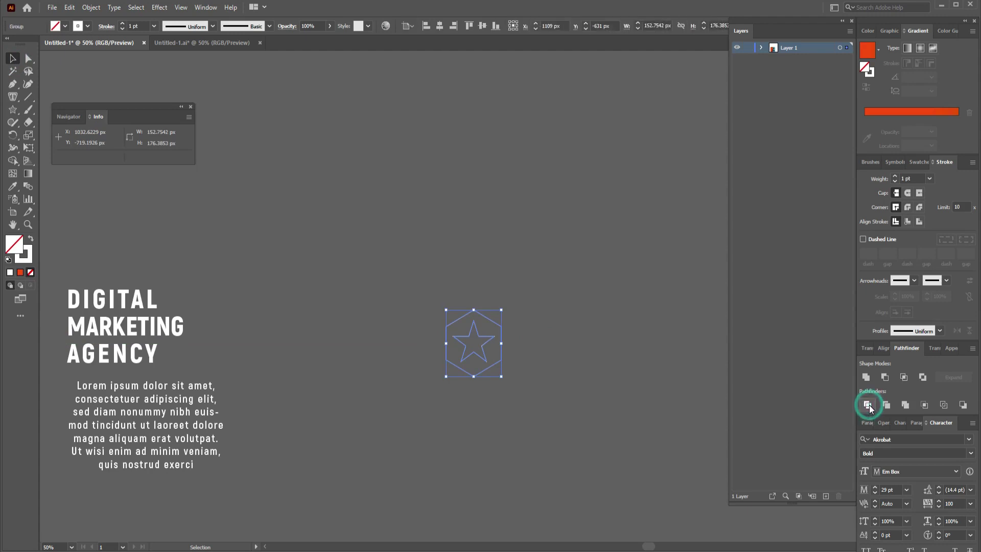
left_click(558, 349)
left_click(456, 342)
right_click(461, 342)
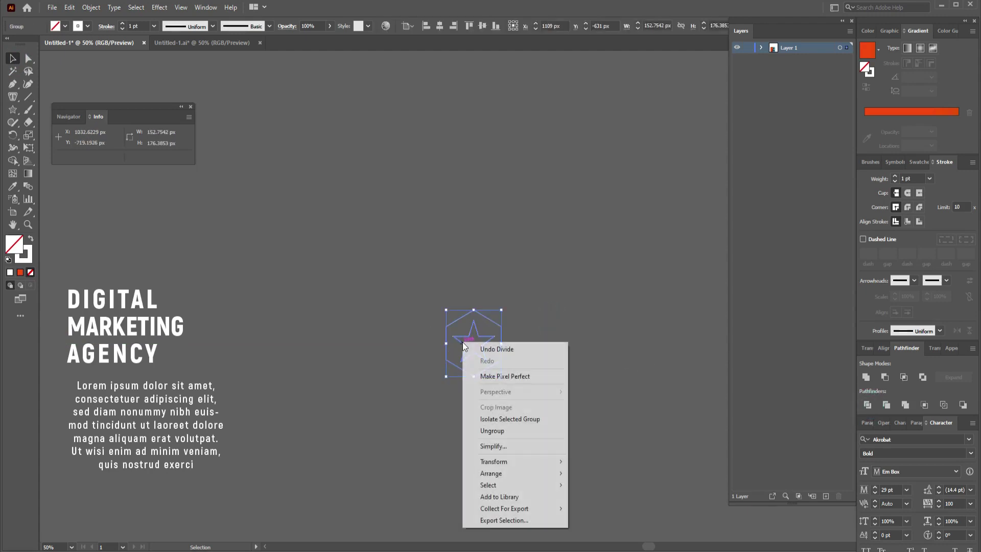
left_click(486, 431)
- Swap fill and stroke on the combined shape to get a solid white star-cutout badge
left_click(555, 409)
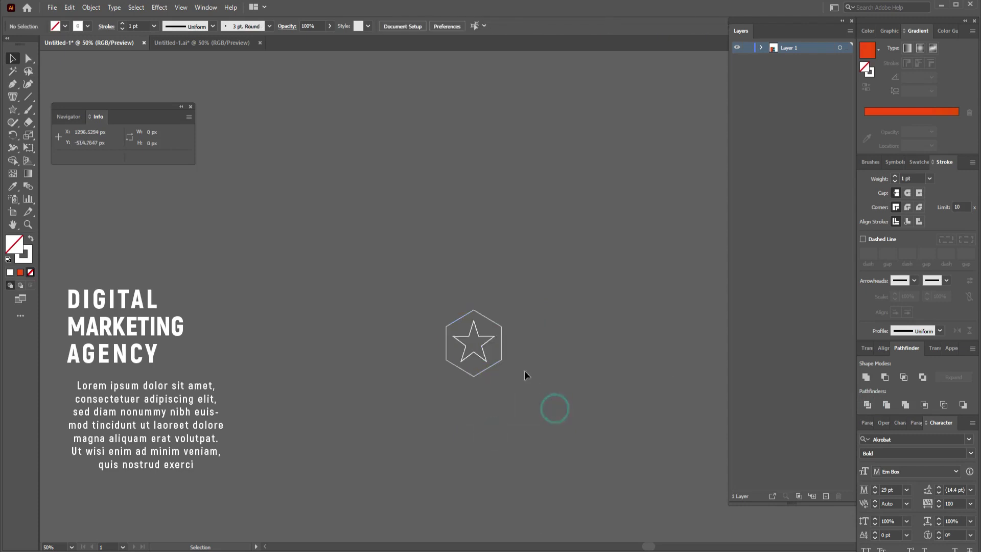
left_click(483, 335)
left_click(501, 329)
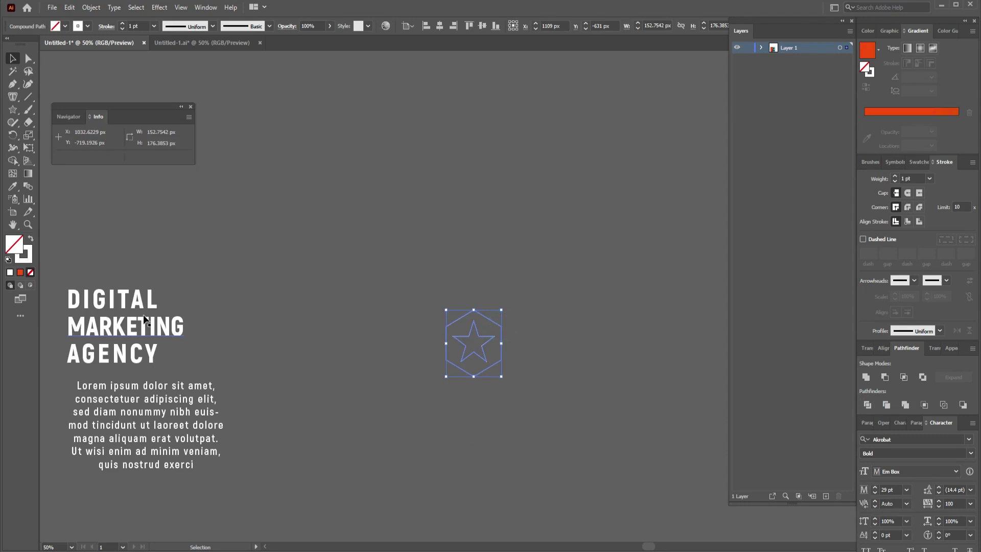
left_click(29, 239)
left_click(562, 356)
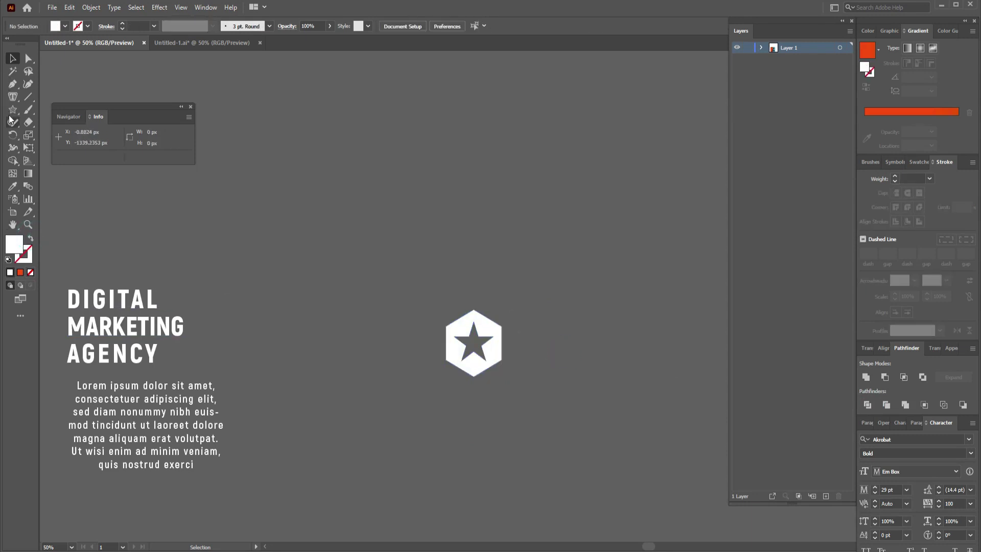
left_click(13, 87)
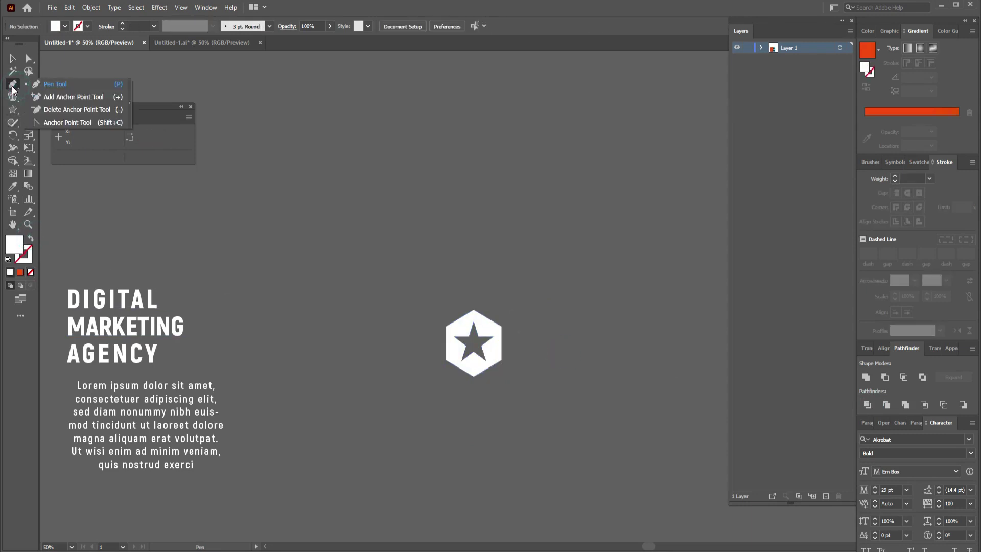
- Type white LOGO HERE text beside the star badge
left_click(13, 97)
left_click(51, 96)
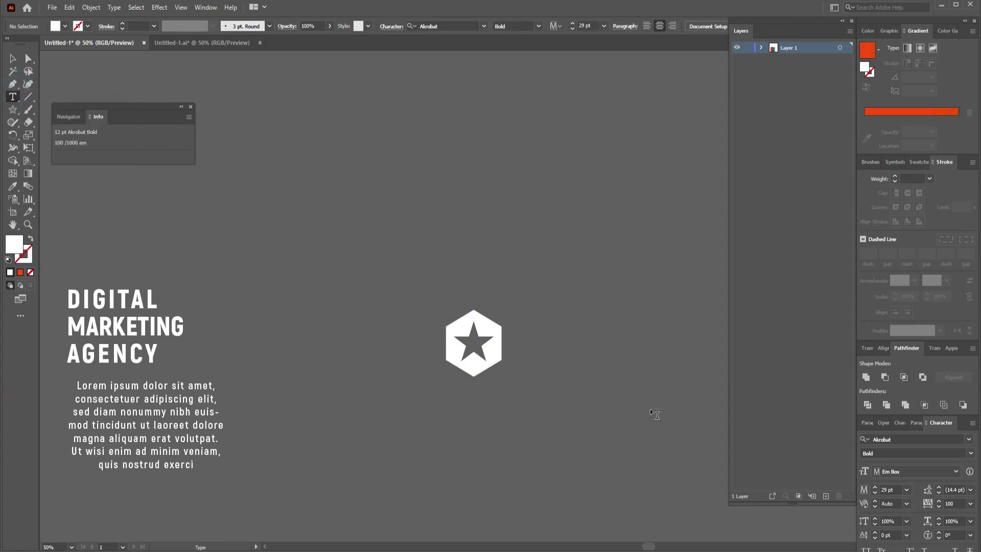
left_click(513, 341)
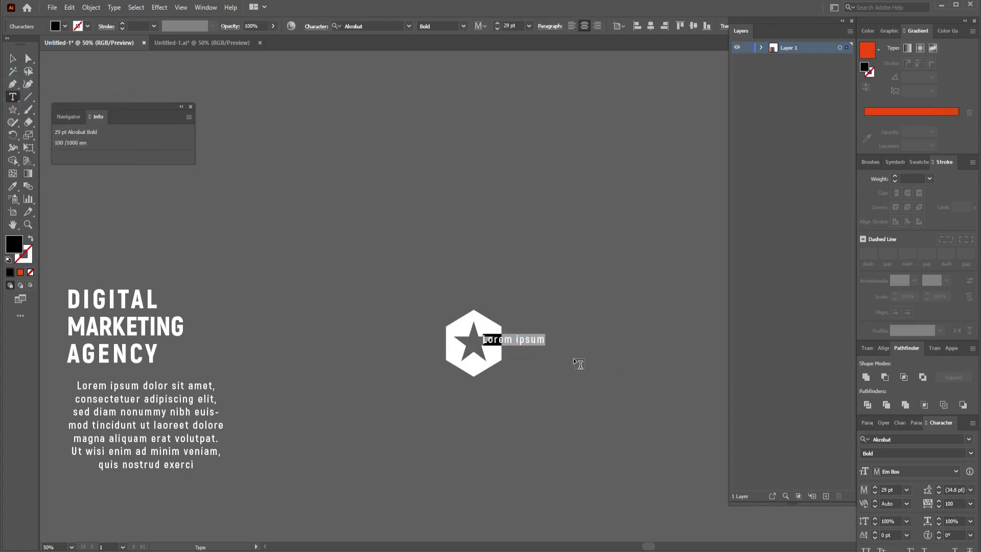
type("LO")
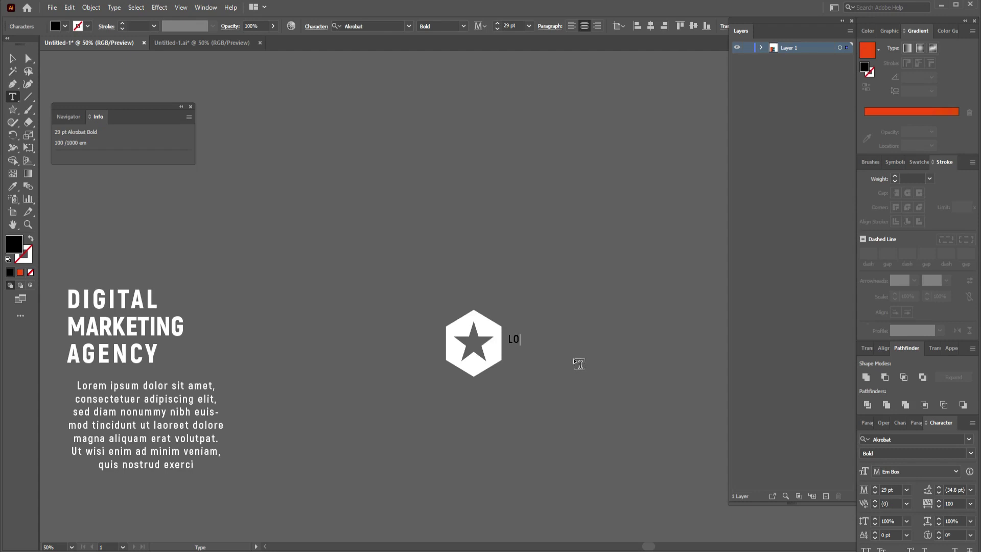
type("GO HERE")
left_click(65, 26)
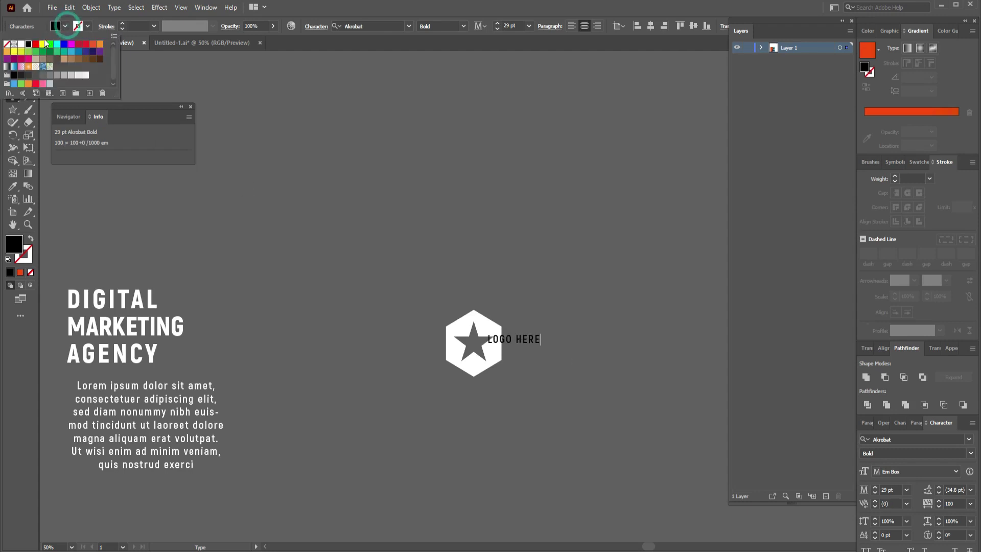
left_click(17, 46)
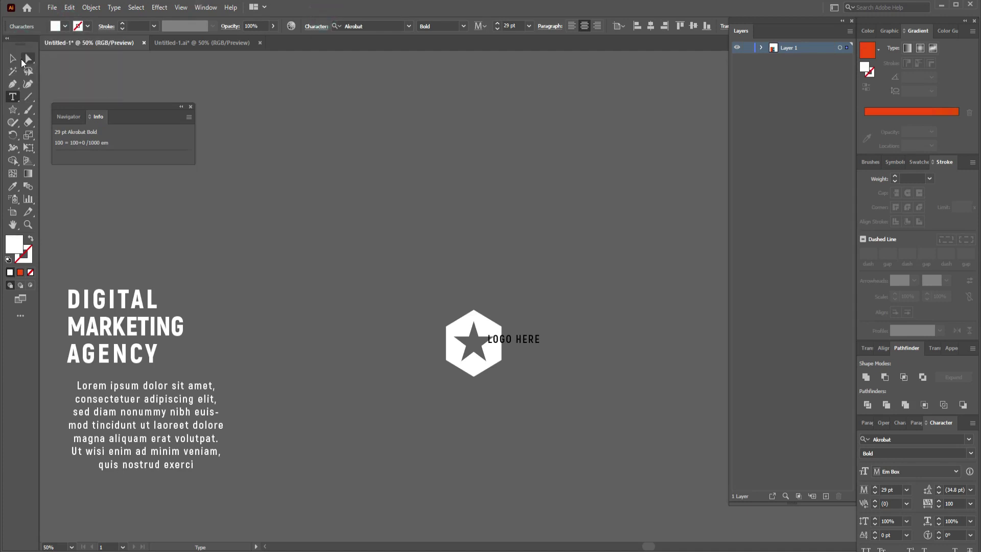
key("Escape")
left_click_drag(514, 343, 560, 344)
- Shrink the star badge to about half size with LOGO HERE beside it
left_click(498, 337)
left_click_drag(502, 310, 495, 330)
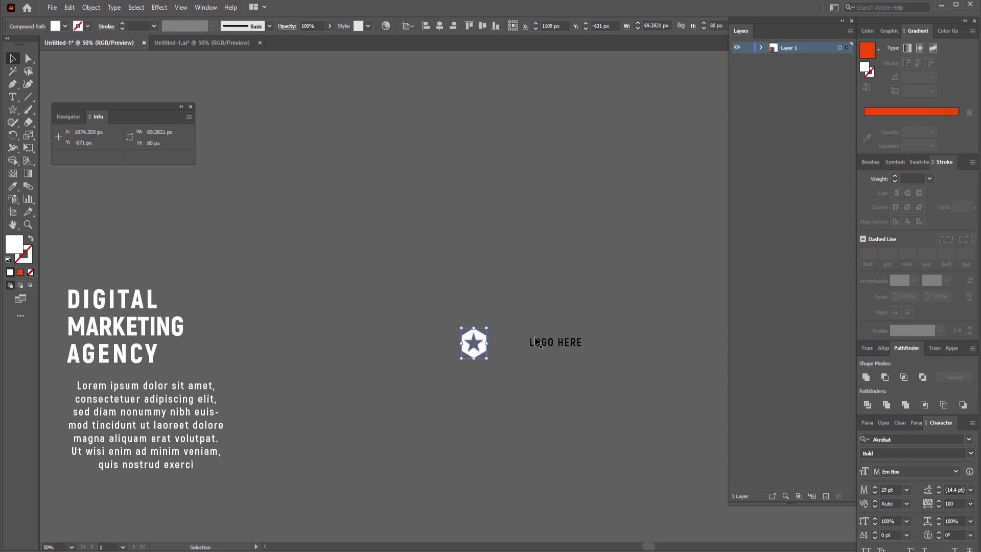
left_click_drag(561, 337, 501, 341)
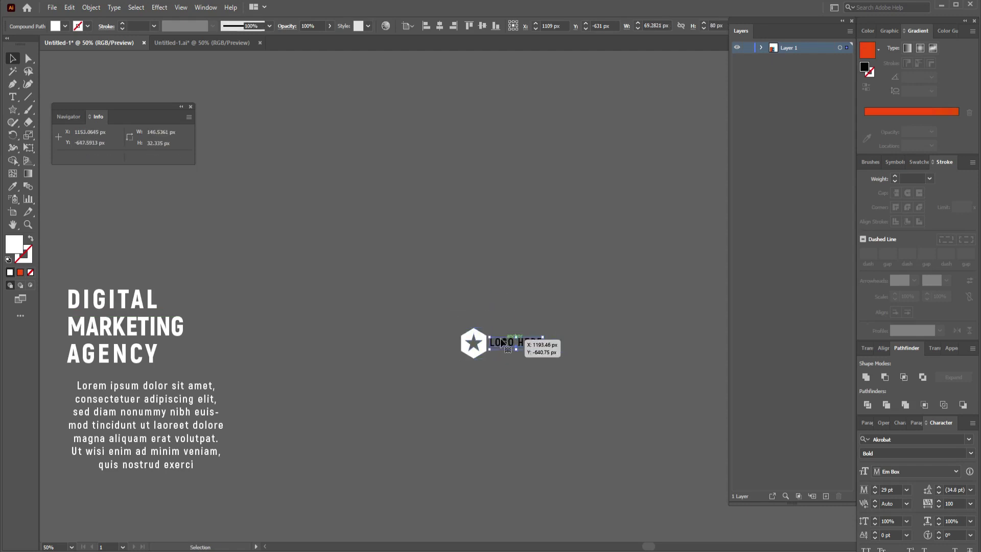
left_click(475, 338)
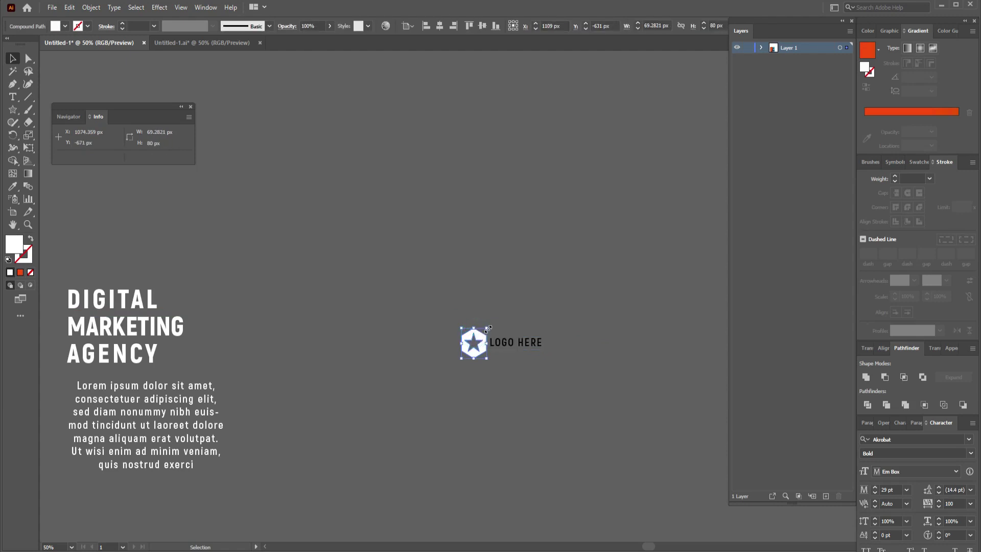
left_click_drag(486, 328, 481, 334)
- Keep LOGO HERE white and nudge it close to the badge
left_click(495, 342)
left_click(66, 26)
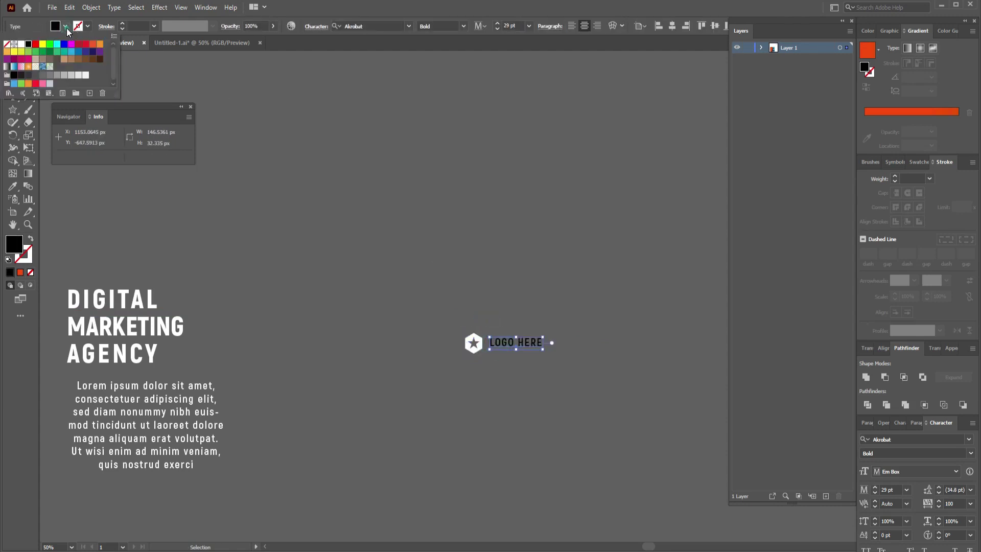
left_click(22, 48)
left_click(534, 246)
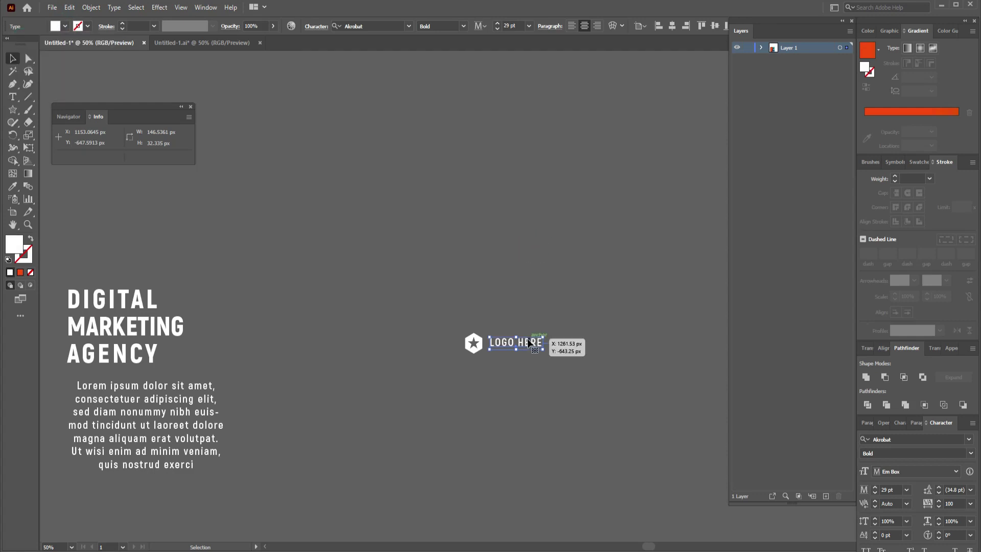
left_click_drag(531, 342, 526, 343)
left_click(597, 341)
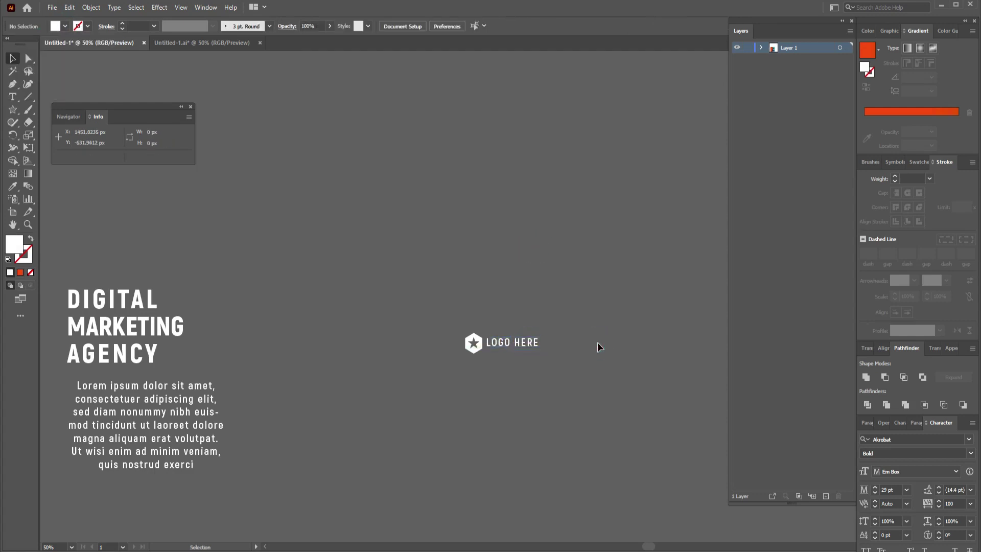
scroll(597, 342, "down", 3)
scroll(597, 342, "down", 3)
- Place the logo in the poster's cyan top-right corner
mouse_move(556, 184)
left_mouse_down()
mouse_move(474, 213)
mouse_move(315, 458)
mouse_move(294, 464)
left_mouse_up()
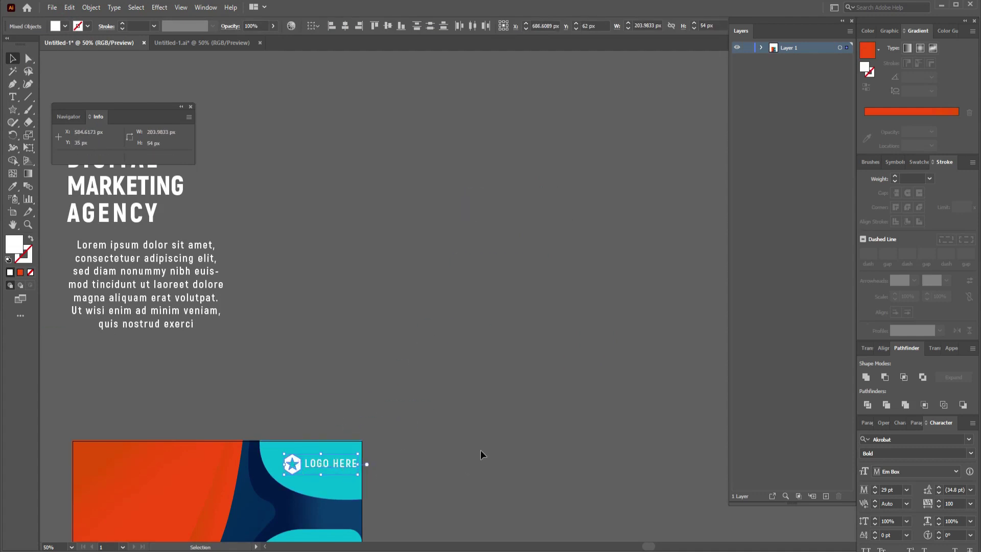
key("Left")
key("Left")
key("Left")
key("Left")
key("Left")
key("Left")
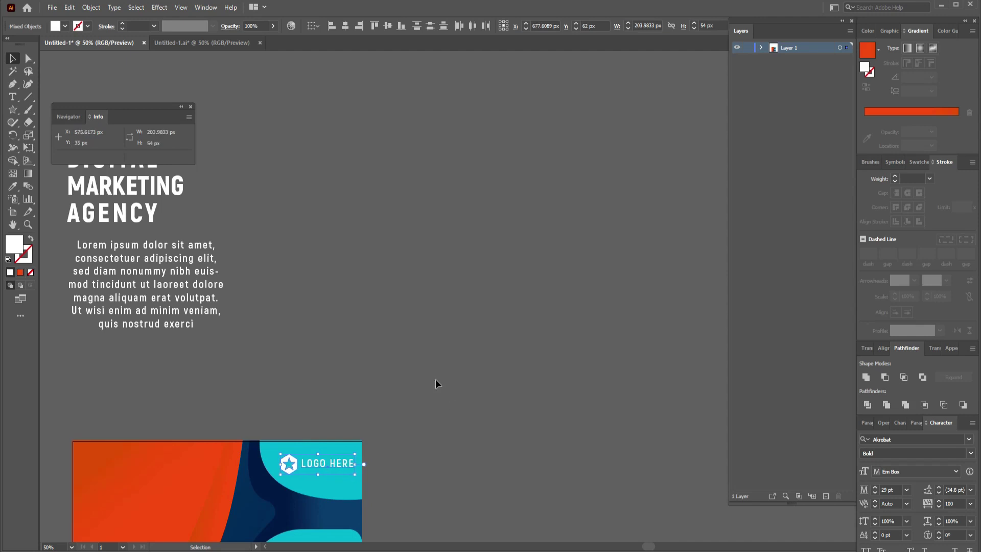
left_click_drag(435, 379, 591, 243)
key("ctrl+minus")
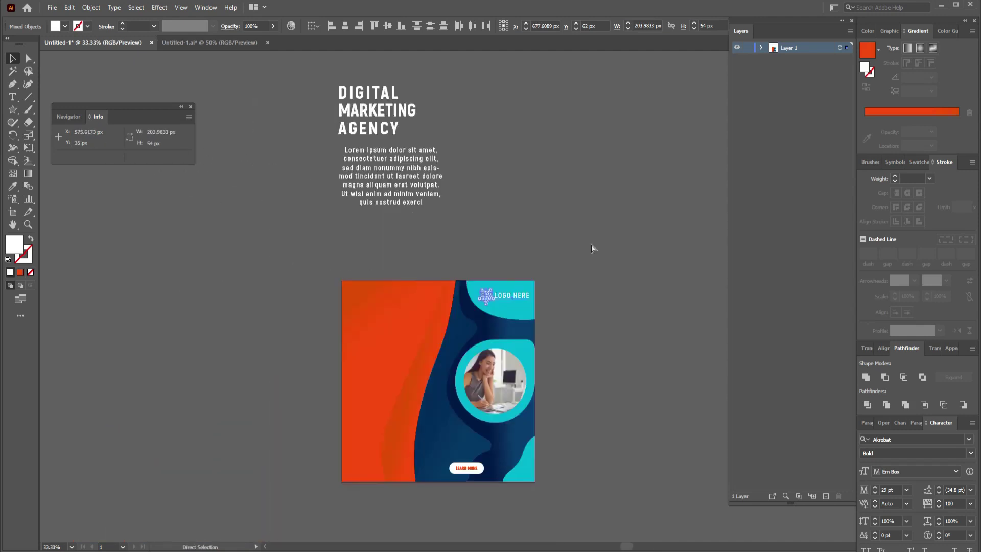
key("ctrl+minus")
key("ctrl+minus")
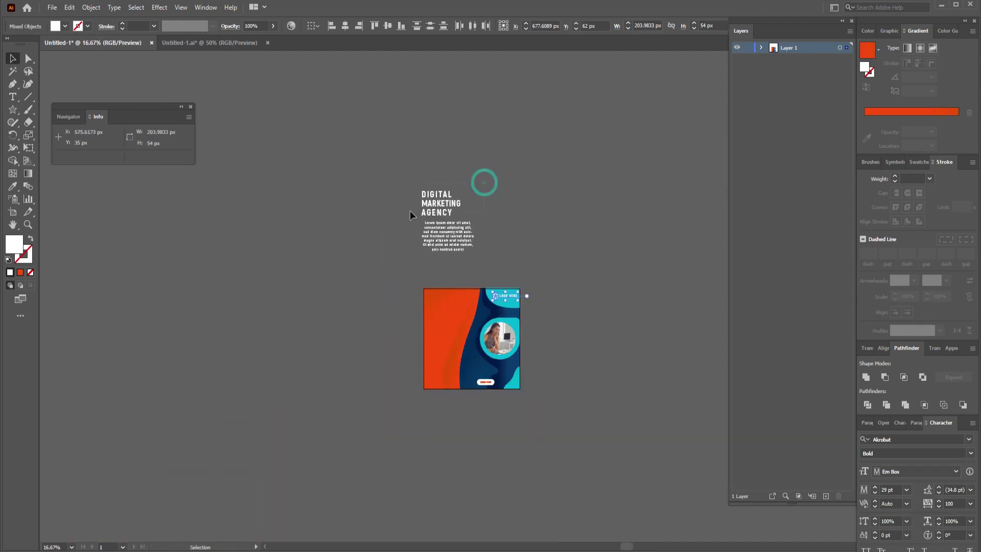
- Move the heading onto the orange side at 66 pt, with the lorem text beneath
left_click_drag(435, 206, 445, 317)
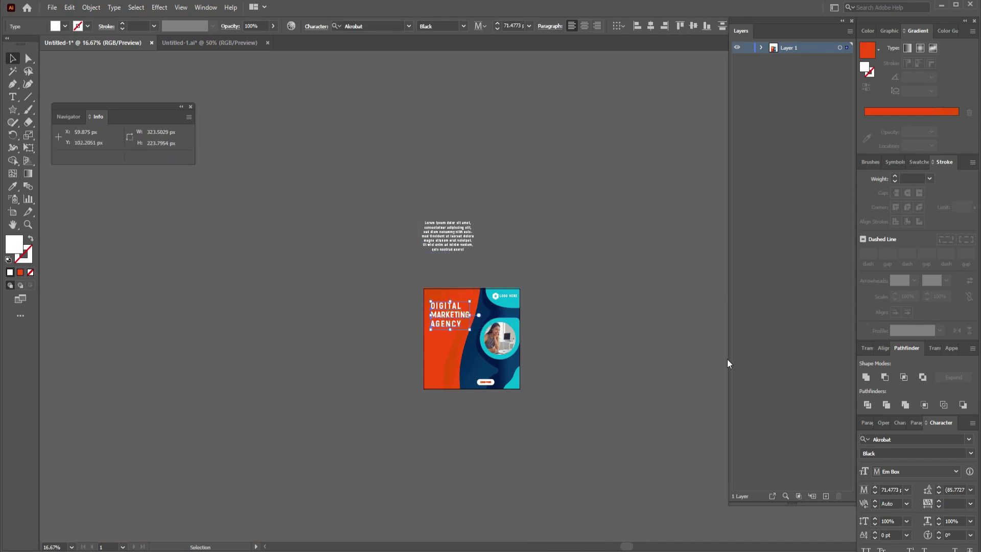
left_click(496, 29)
left_click(496, 30)
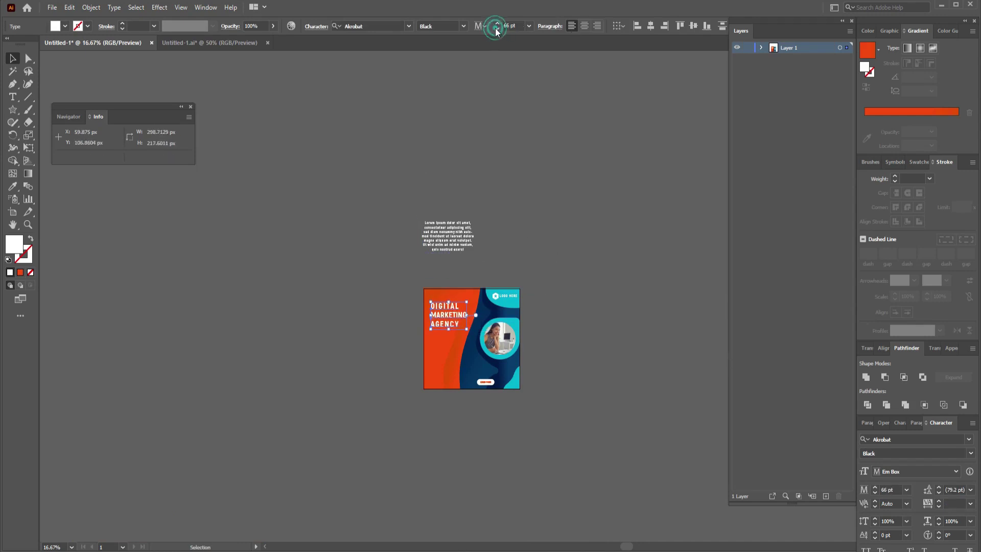
left_click(497, 191)
mouse_move(480, 223)
left_mouse_down()
mouse_move(442, 338)
mouse_move(451, 346)
left_mouse_up()
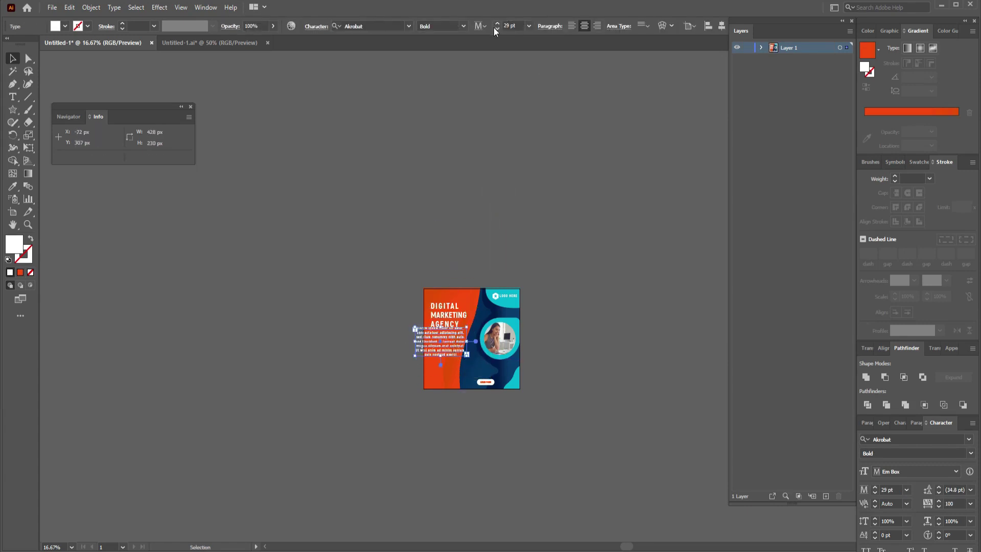
- Reduce the lorem body text to 15 pt and narrow its box into a column
left_click(496, 29)
left_click(496, 30)
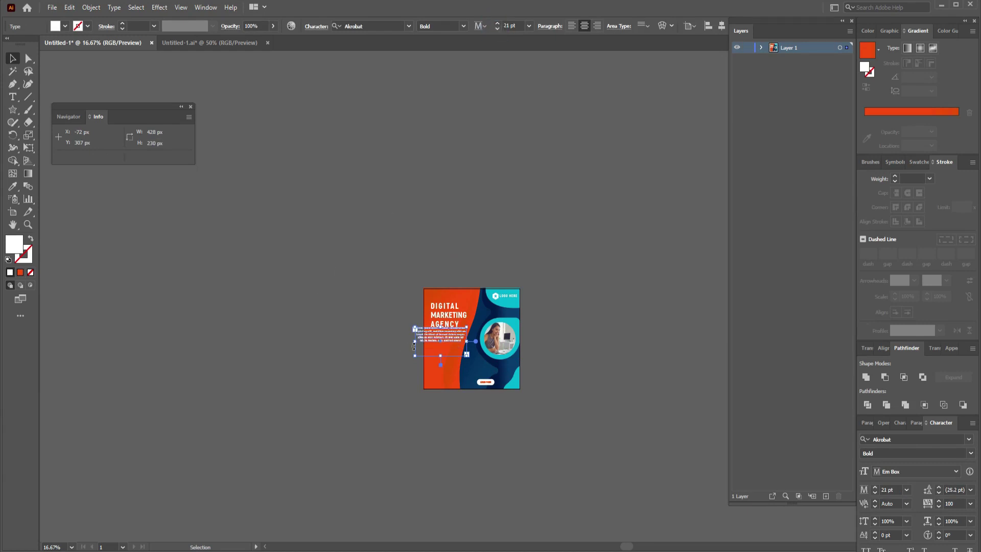
left_click_drag(414, 341, 462, 341)
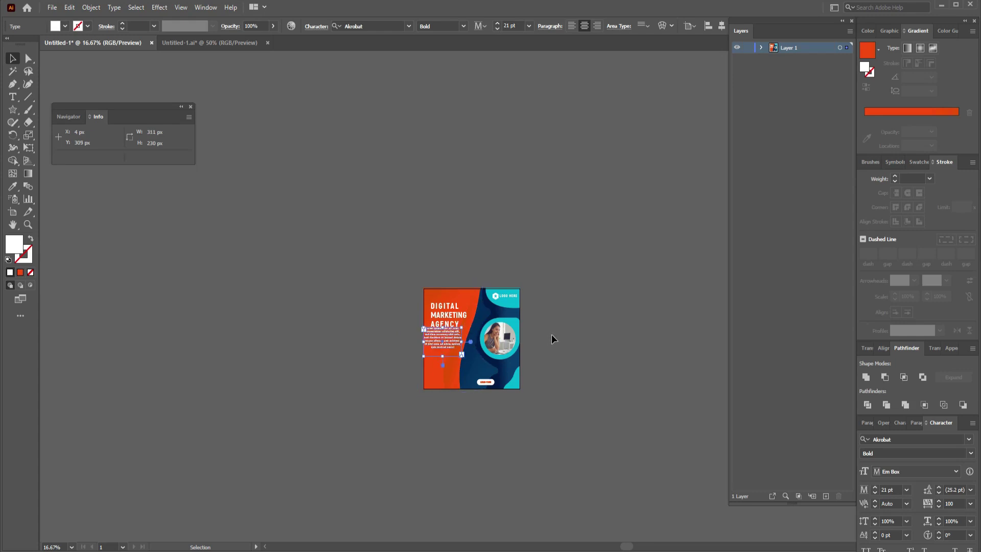
left_click(496, 29)
left_click(497, 29)
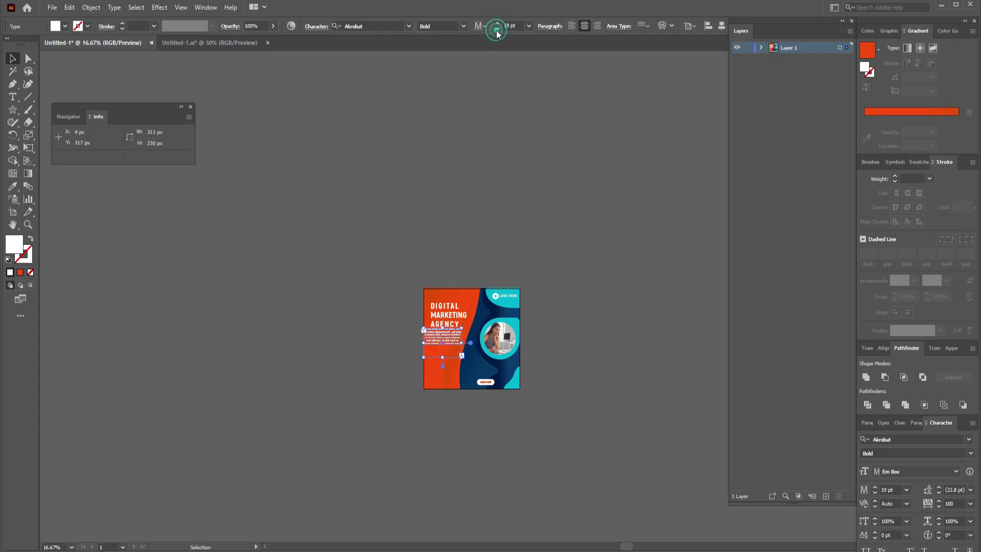
left_click(497, 29)
left_click(496, 29)
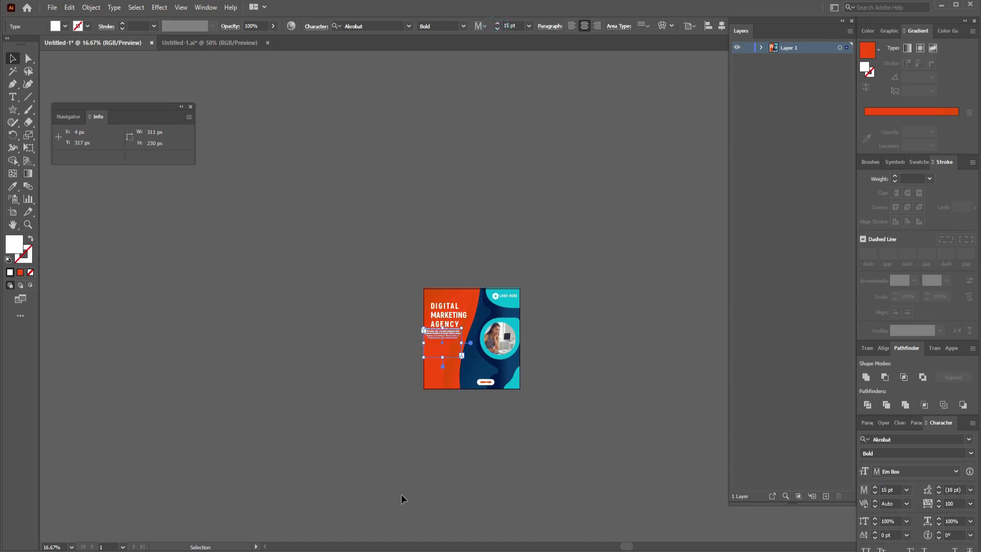
left_click_drag(424, 342, 459, 346)
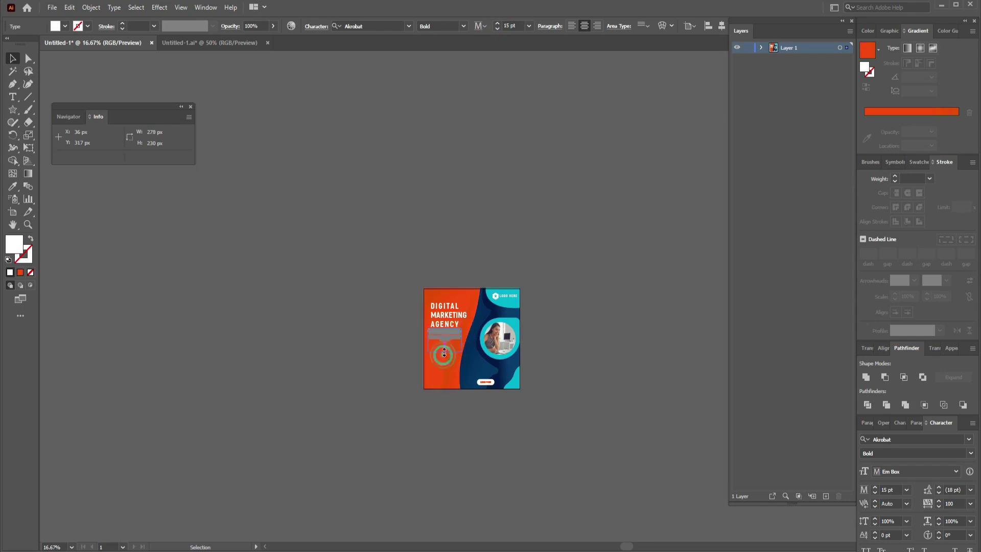
- Nudge the body text lower, place the Learn More button just beneath it, and shift the poster down
left_click(574, 368)
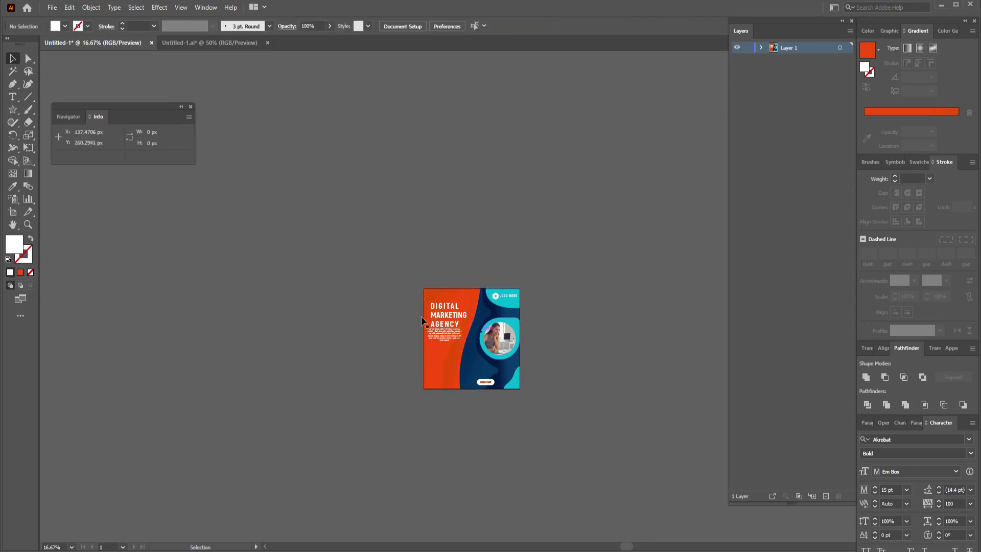
left_click(440, 337)
left_click_drag(438, 333, 438, 334)
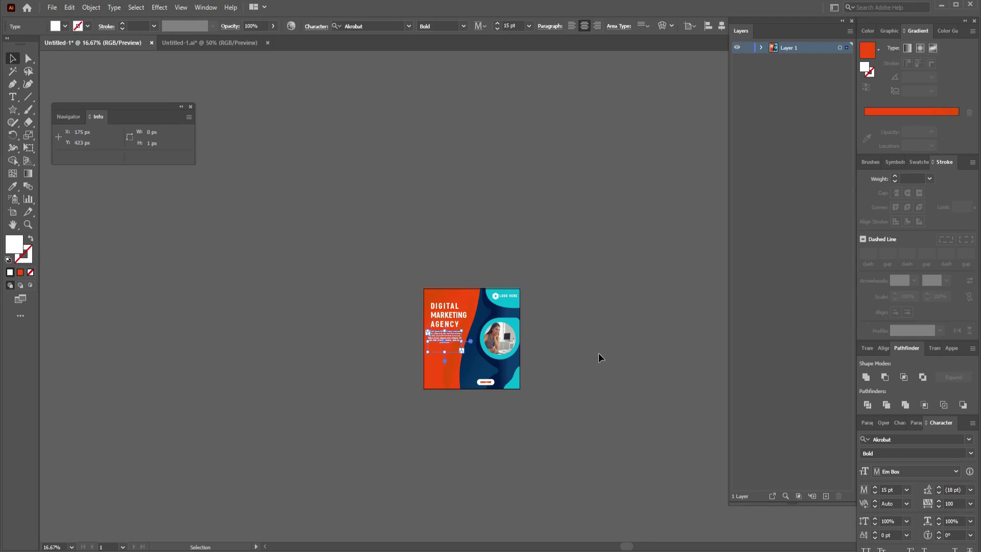
left_click(584, 368)
left_click_drag(475, 379, 457, 374)
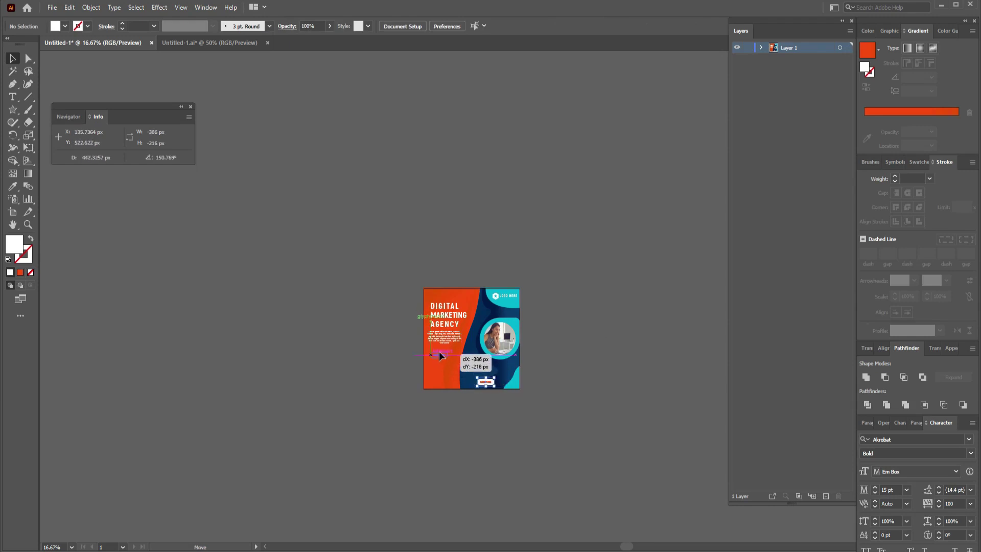
left_click_drag(456, 374, 438, 352)
left_click(650, 375)
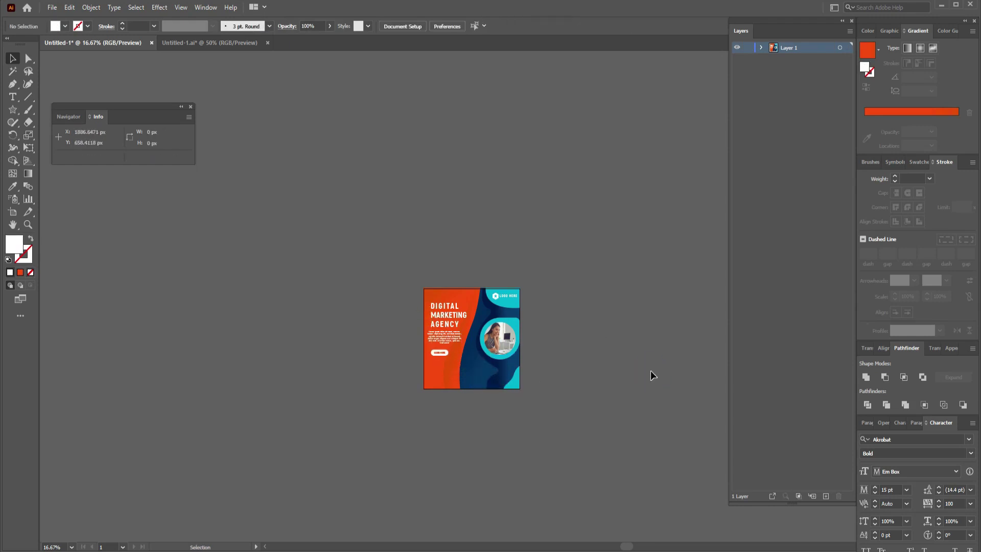
left_click_drag(544, 232, 516, 396)
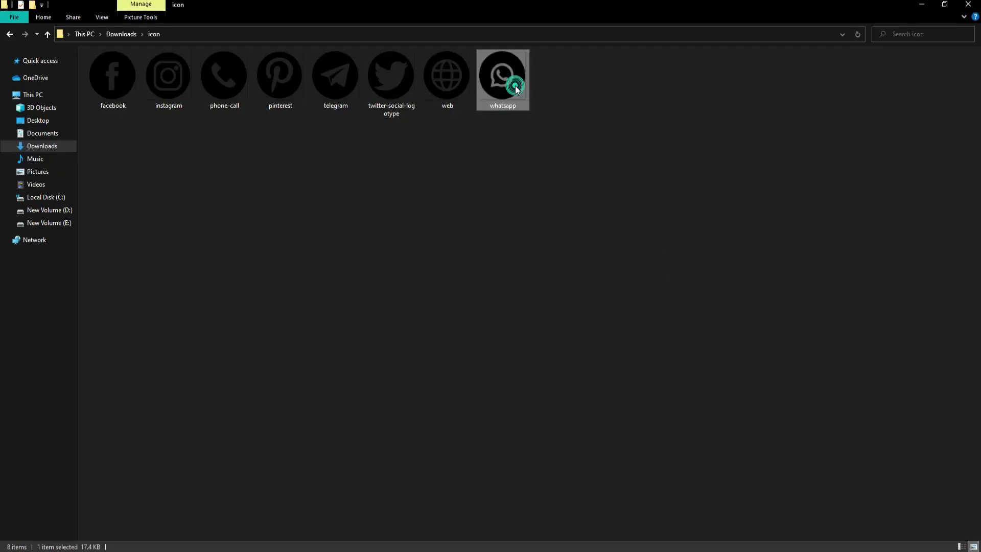
- Select the icon PNGs in File Explorer and drag them onto the Illustrator canvas
left_click(447, 76, "ctrl")
left_click(391, 77, "ctrl")
left_click(210, 83, "ctrl")
left_click(169, 77, "ctrl")
left_click(112, 77, "ctrl")
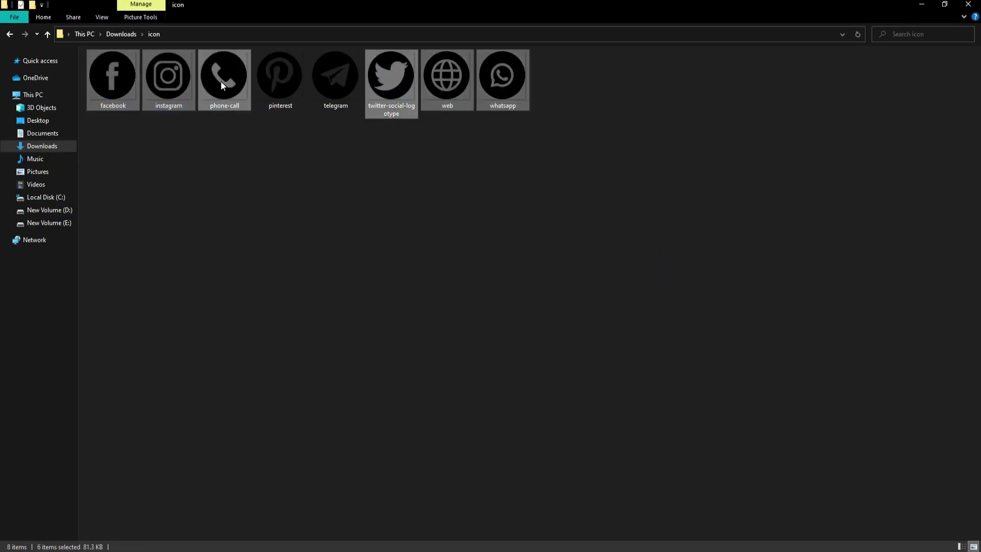
mouse_move(220, 82)
left_mouse_down()
mouse_move(511, 542)
mouse_move(417, 297)
left_mouse_up()
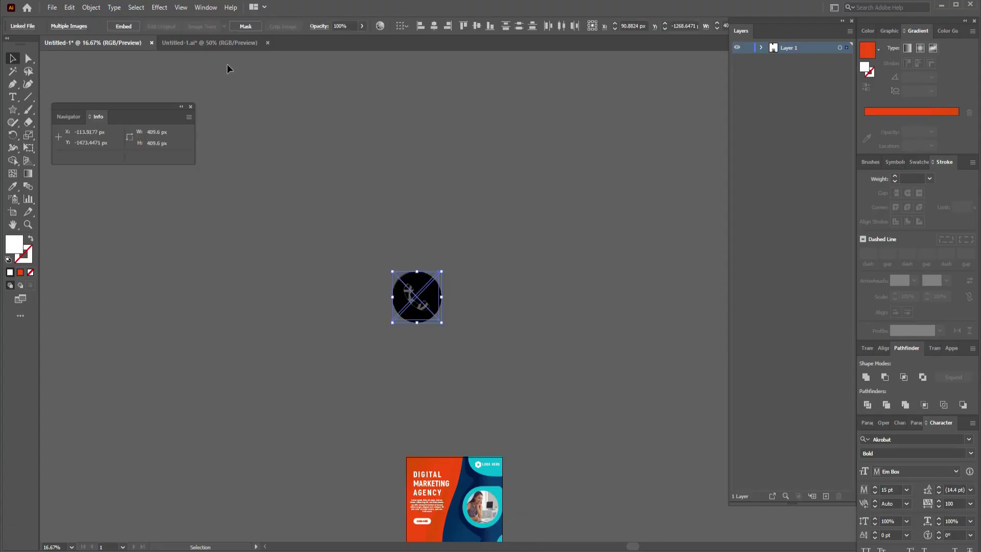
- Embed the icons, place the phone icon right of the globe, and shrink both
left_click(125, 26)
left_click(499, 282)
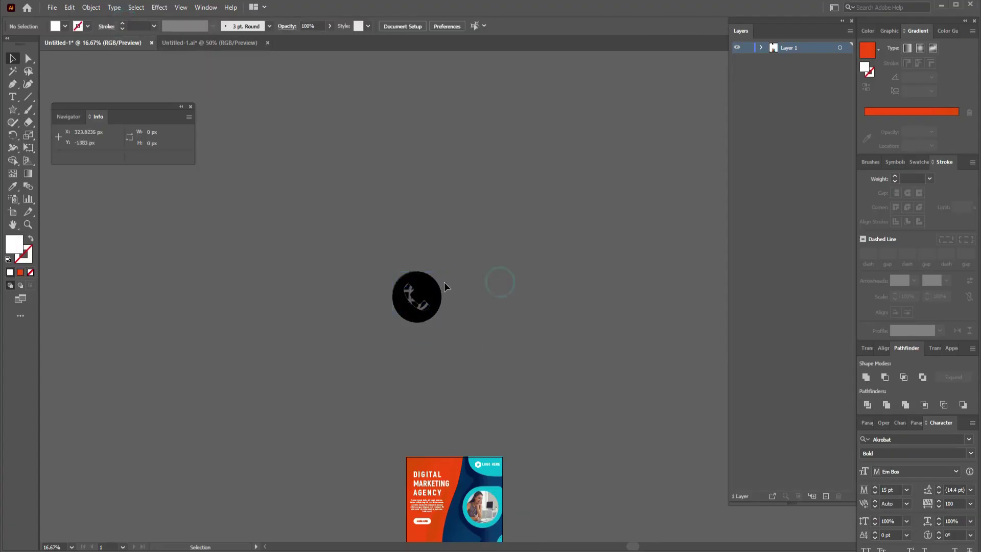
left_click_drag(428, 290, 498, 295)
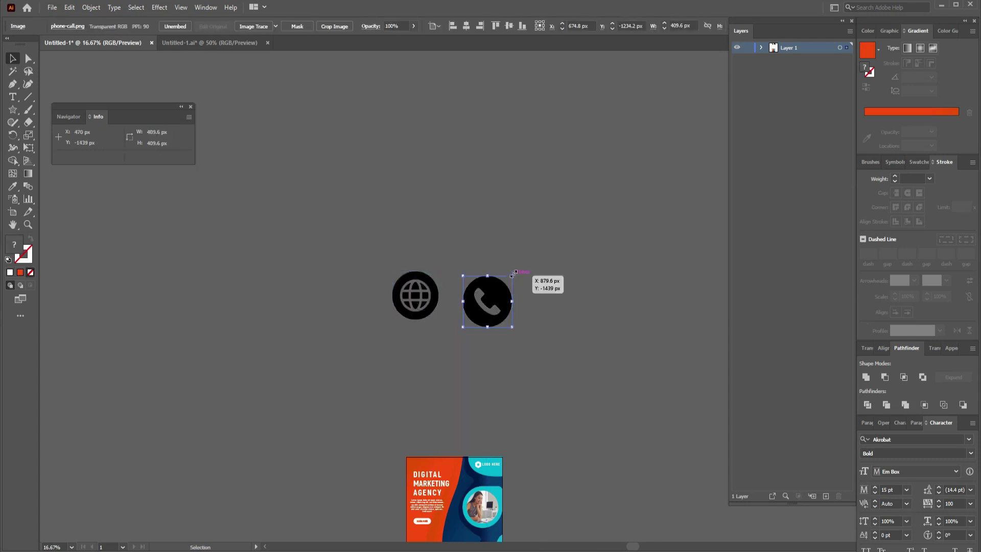
left_click_drag(511, 275, 501, 294)
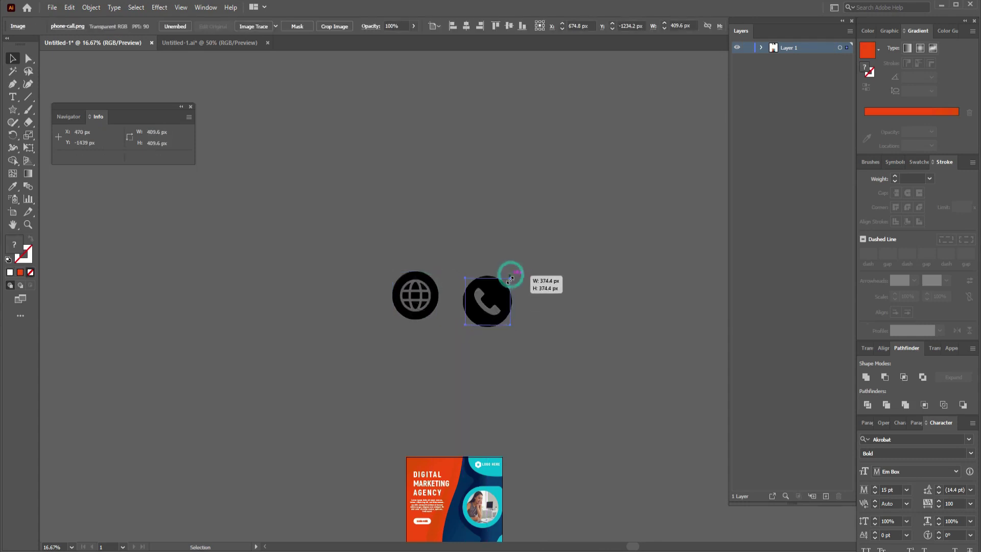
left_click(424, 283)
left_click_drag(438, 271, 425, 287)
left_click(487, 301)
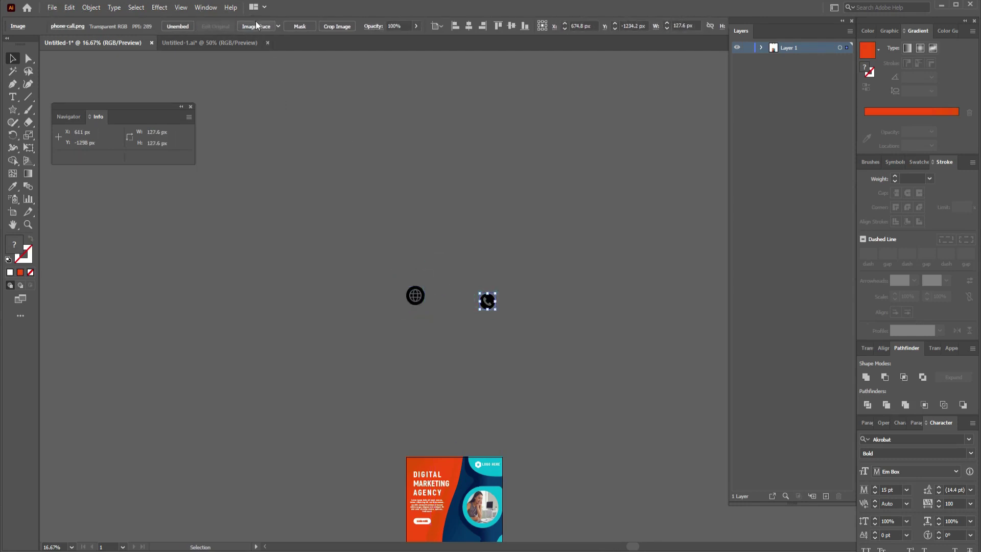
- Trace the phone icon with the Black and White Logo preset and expand it into shapes
left_click(278, 26)
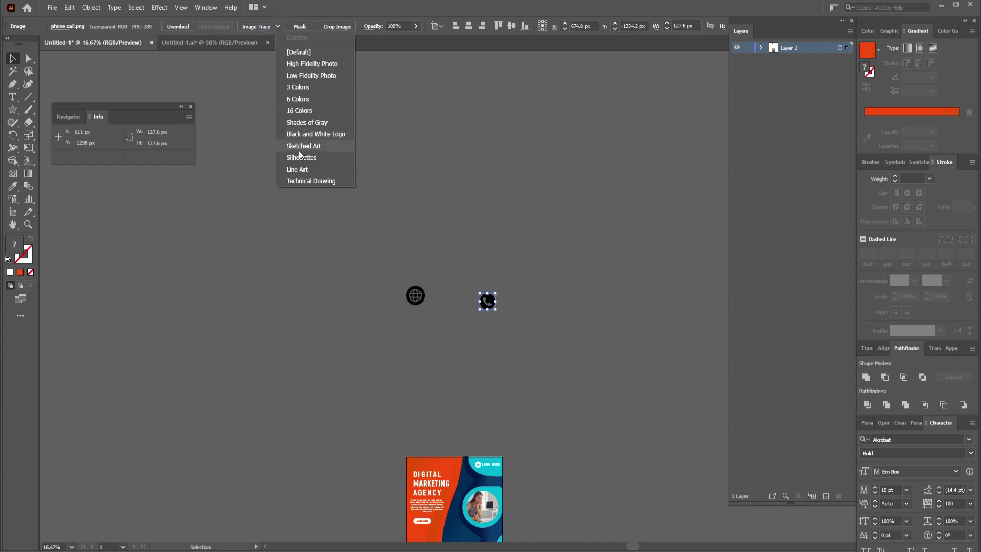
left_click(307, 133)
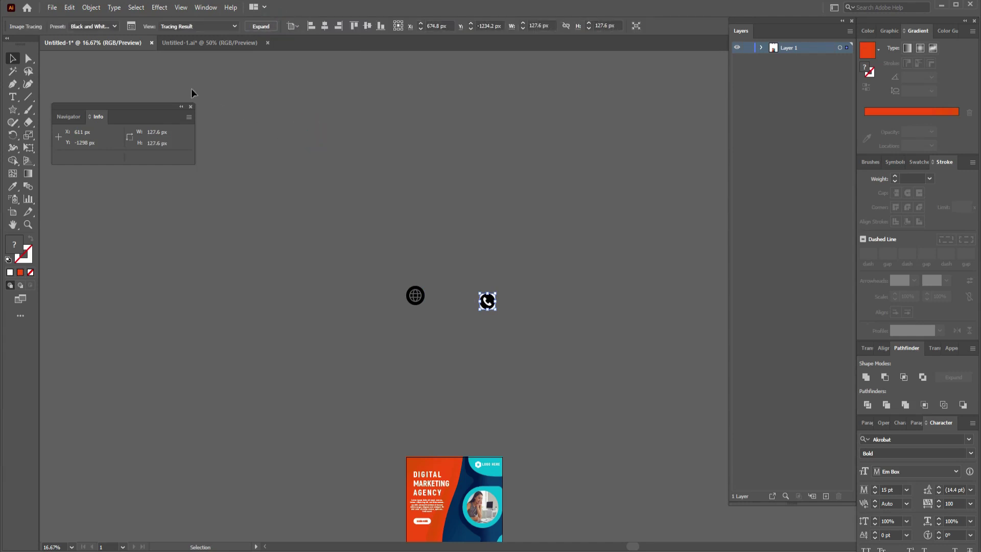
left_click(90, 8)
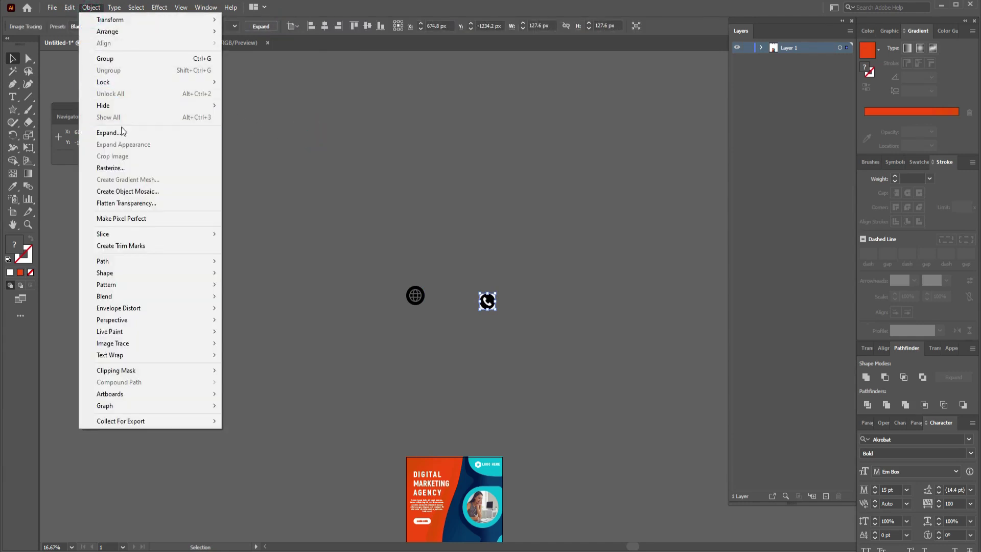
left_click(97, 132)
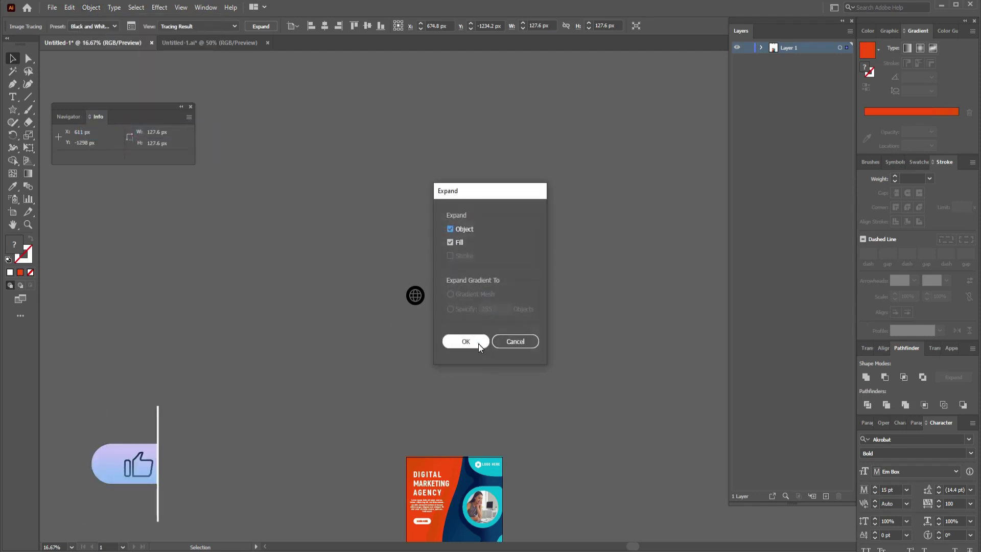
left_click(478, 342)
left_click(12, 71)
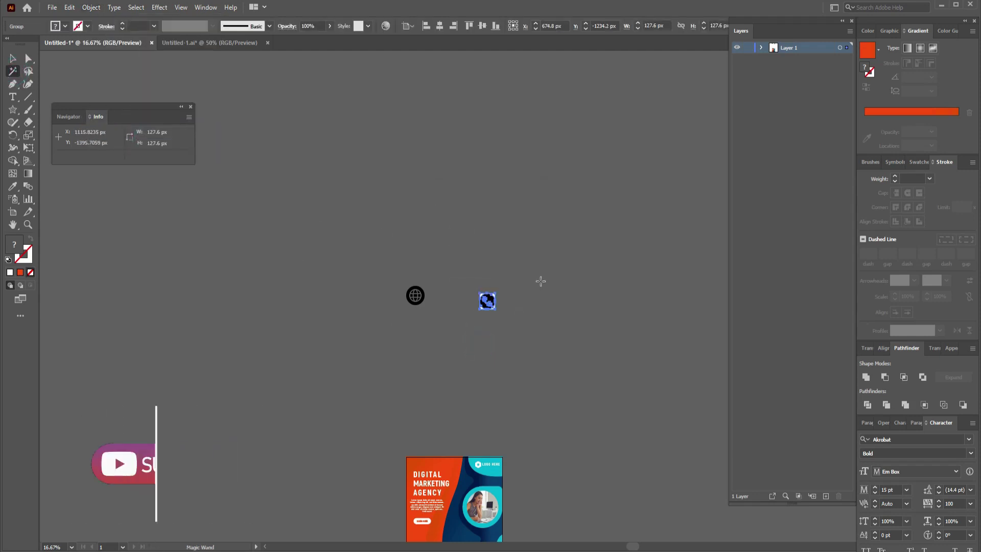
key("Delete")
key("ctrl+z")
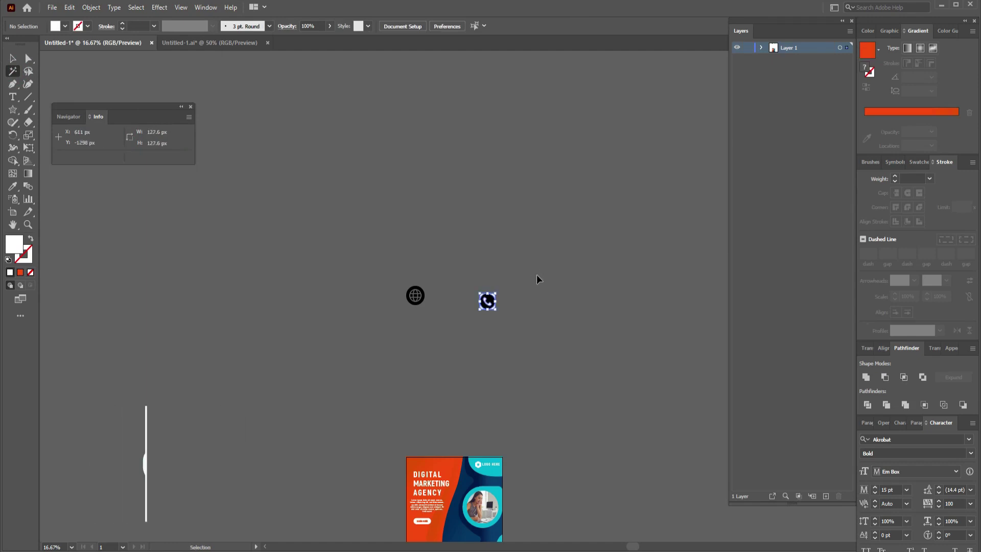
key("ctrl+plus")
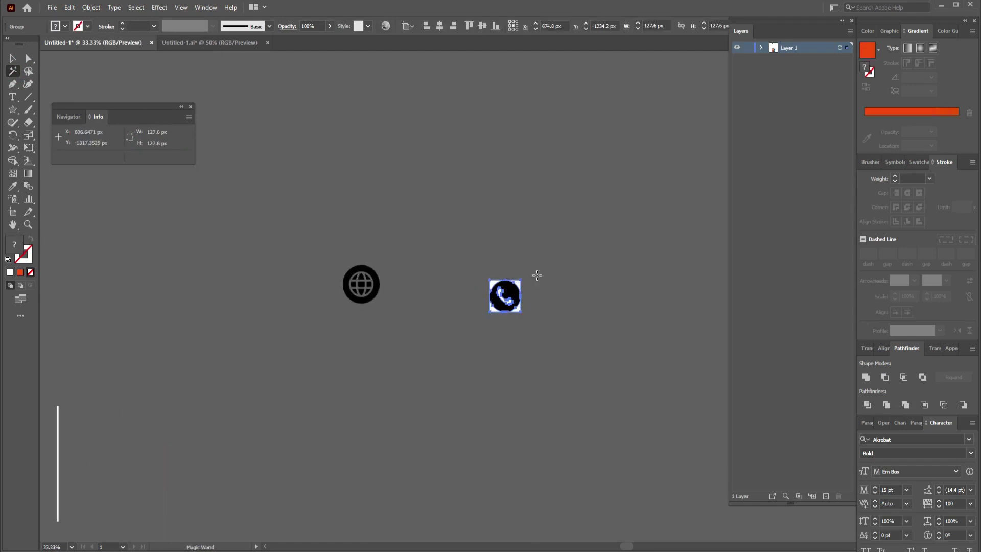
left_click(537, 275)
left_click(520, 280)
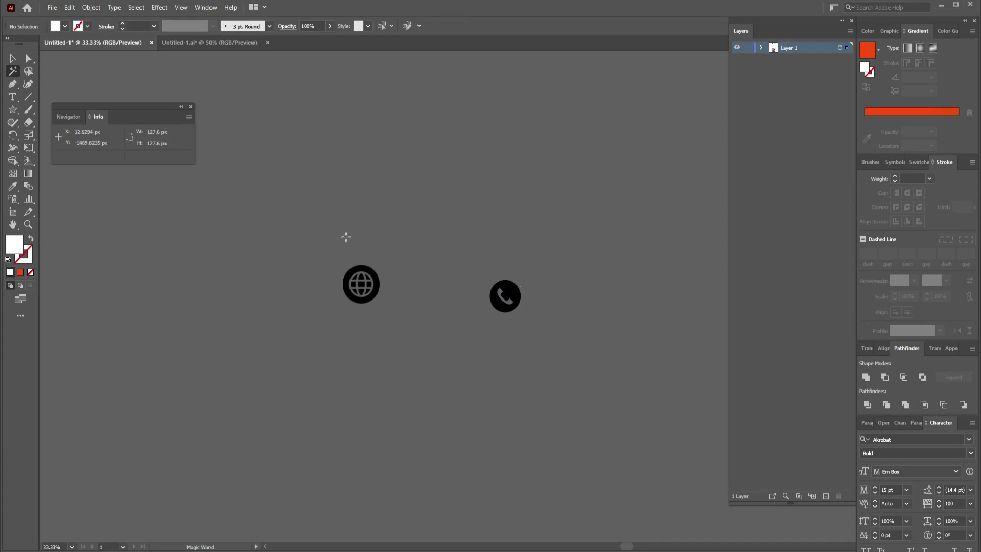
left_click(13, 57)
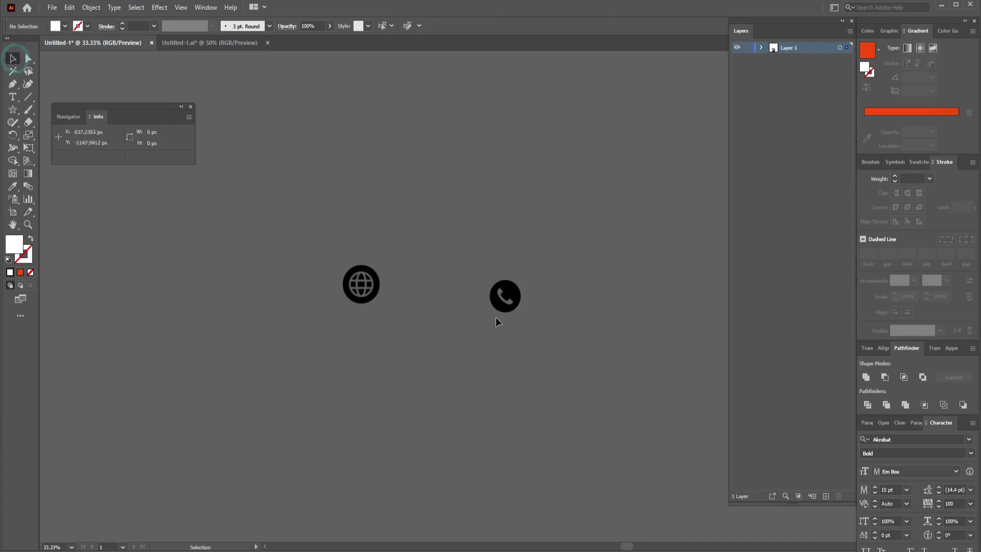
left_click(516, 290)
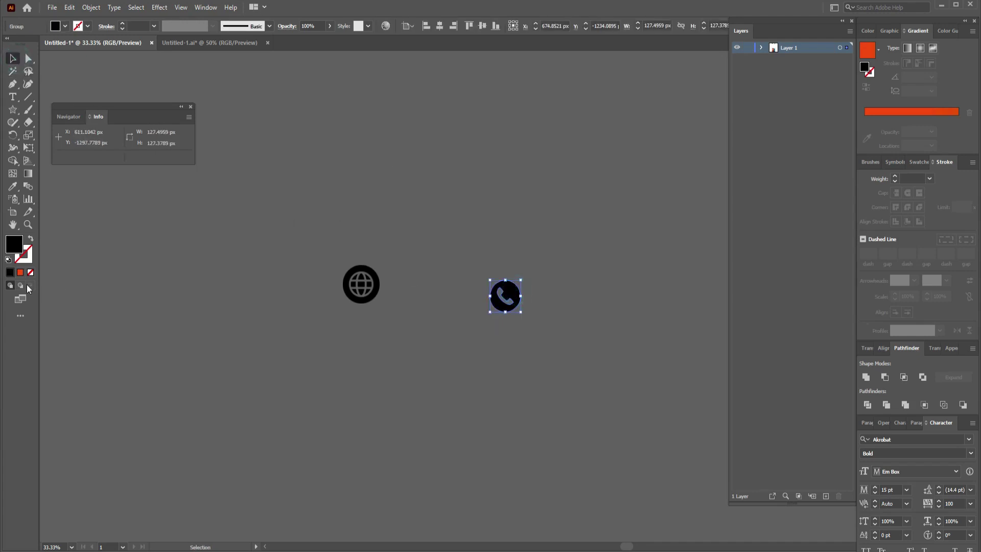
- Fill the phone icon white, then trace the globe as a Black and White Logo and expand it
left_click(65, 27)
left_click(21, 44)
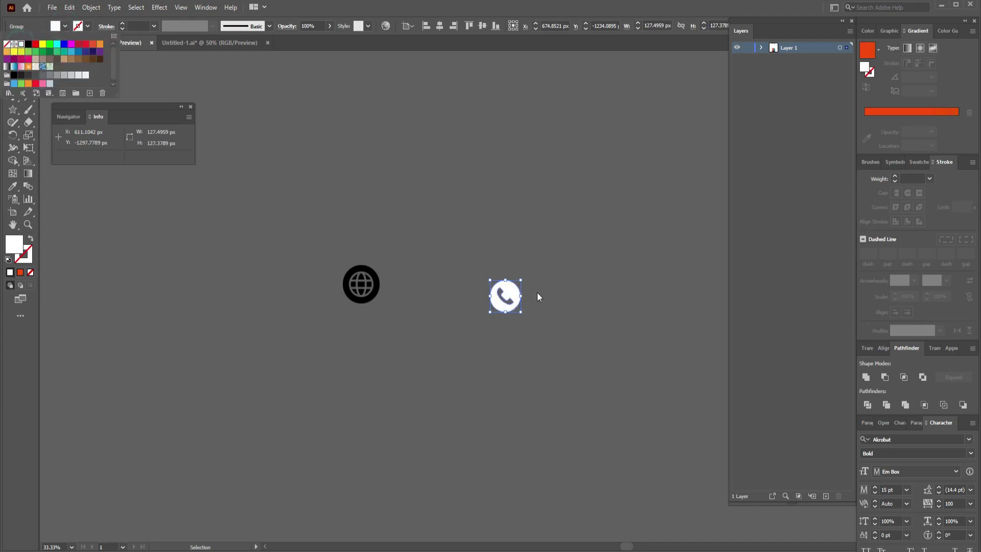
left_click(551, 297)
left_click(349, 276)
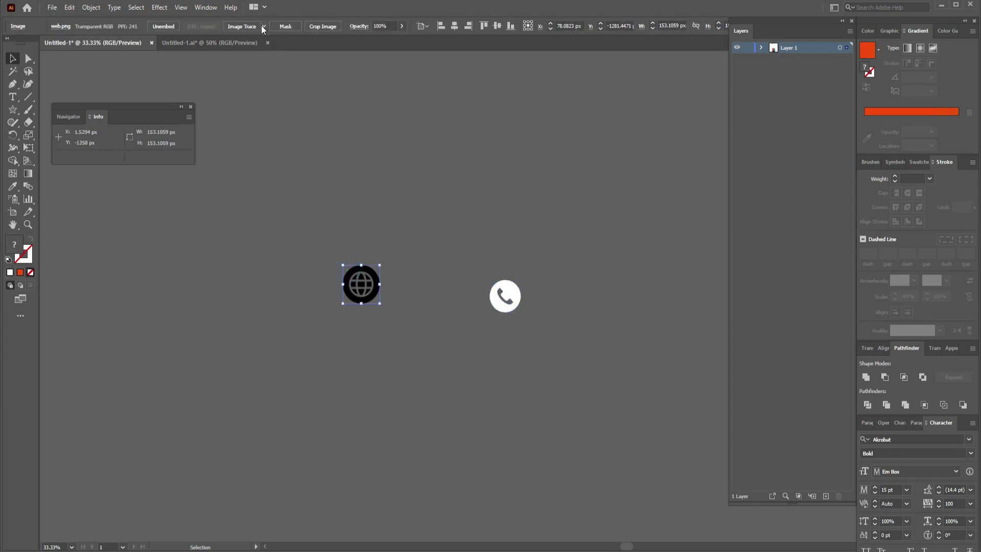
left_click(263, 26)
left_click(277, 135)
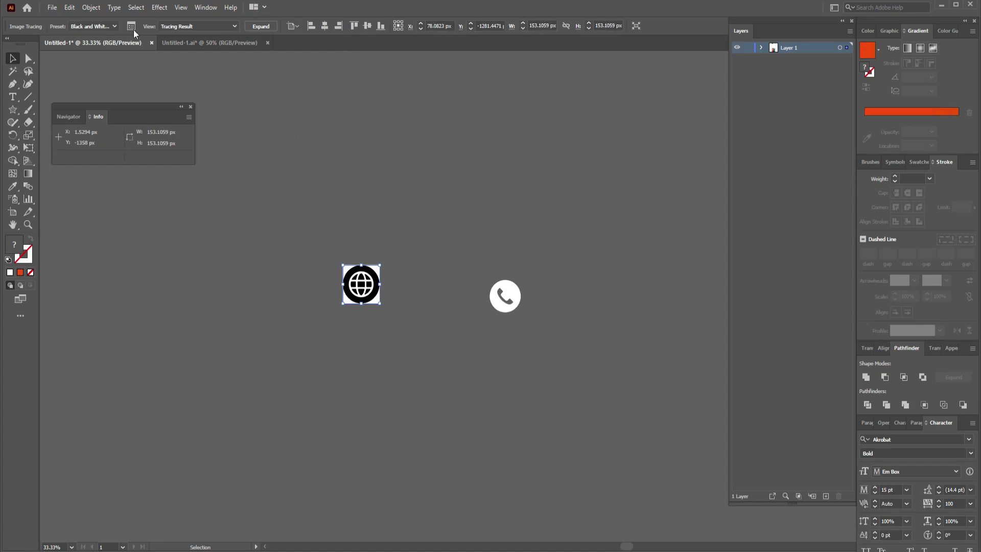
left_click(92, 8)
left_click(127, 134)
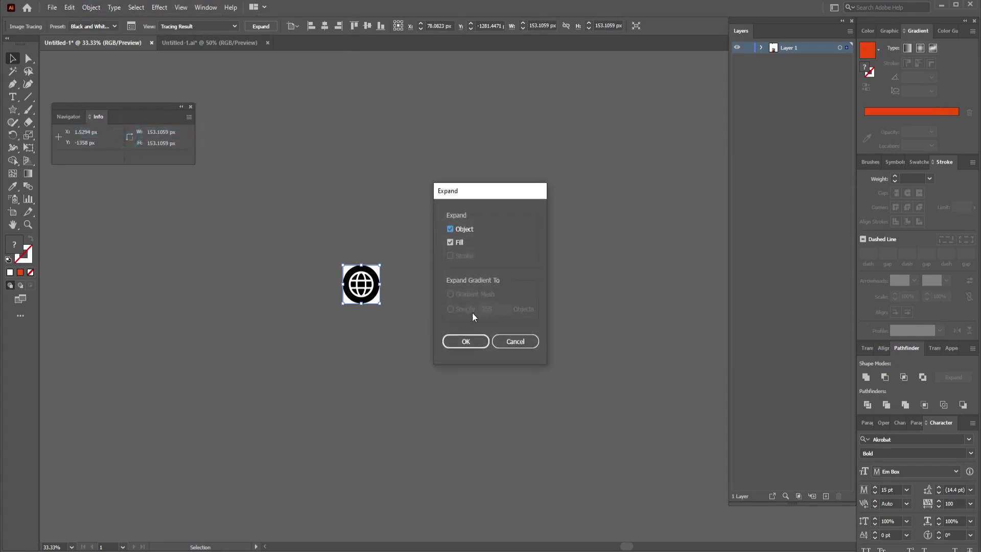
left_click(468, 341)
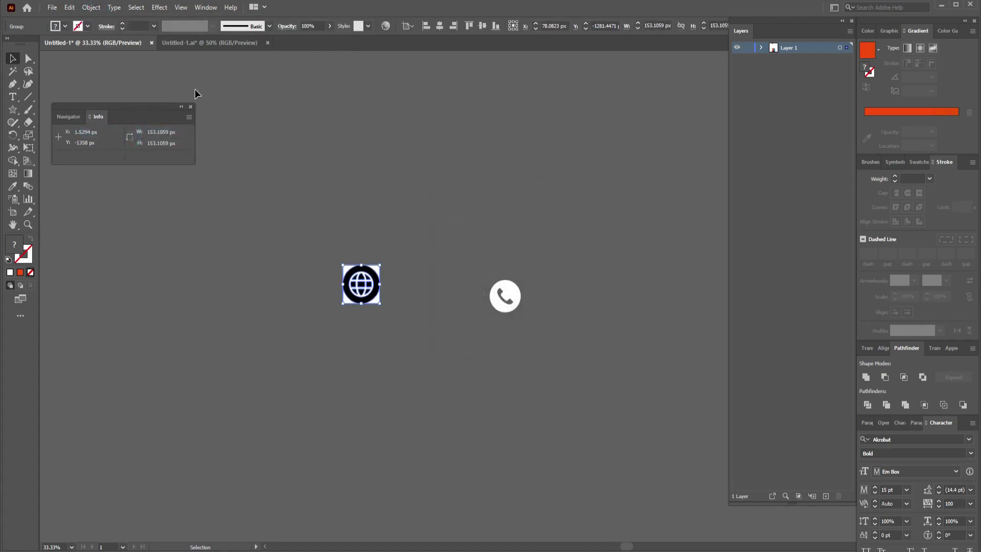
- Delete the white backing from the globe icon using Magic Wand selection
left_click(13, 71)
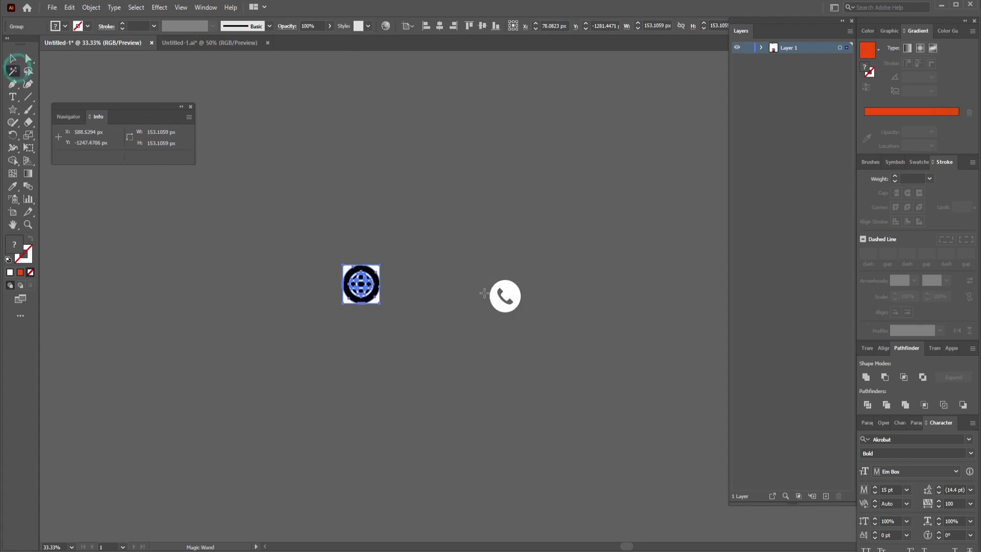
left_click(434, 271)
left_click(377, 266)
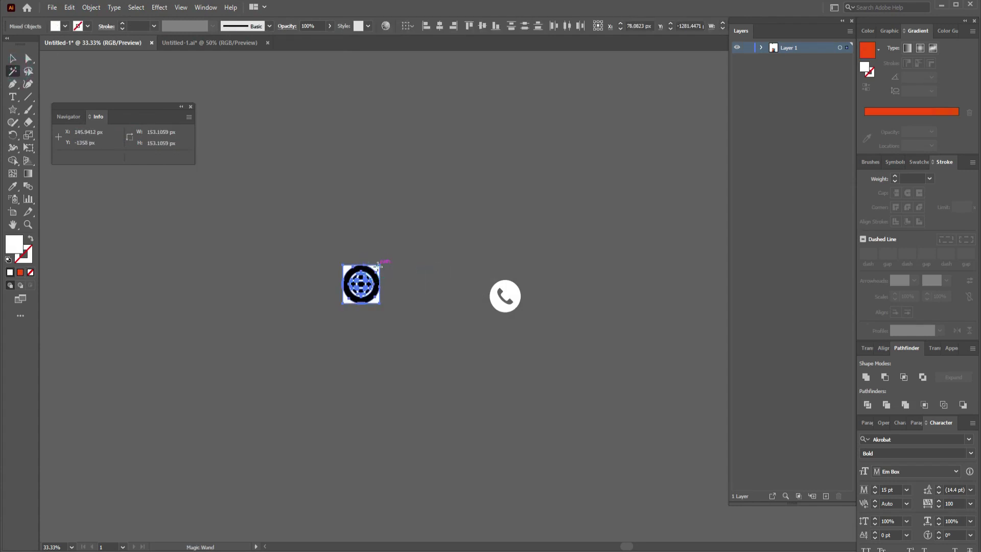
key("Delete")
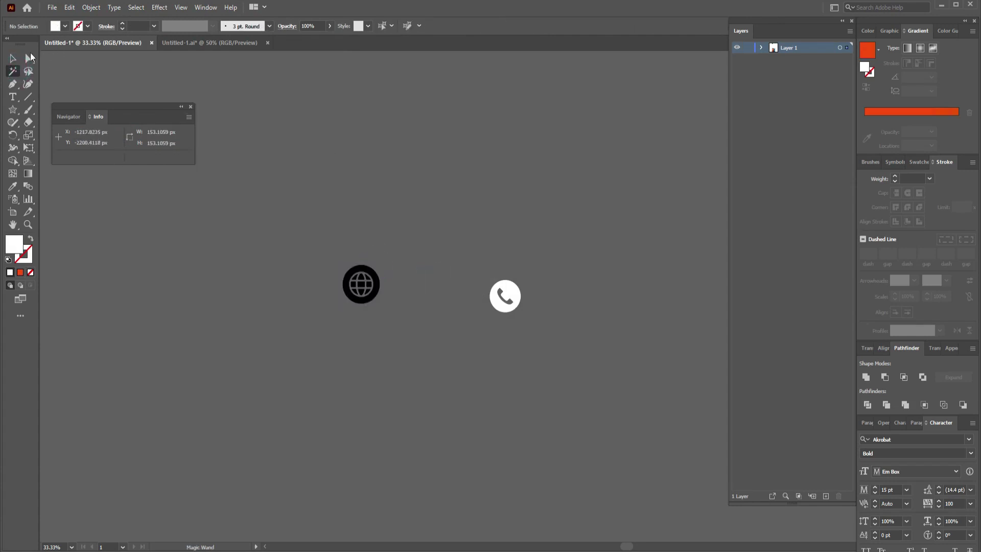
- Select the globe icon group and fill it with white
left_click(13, 58)
left_click(372, 284)
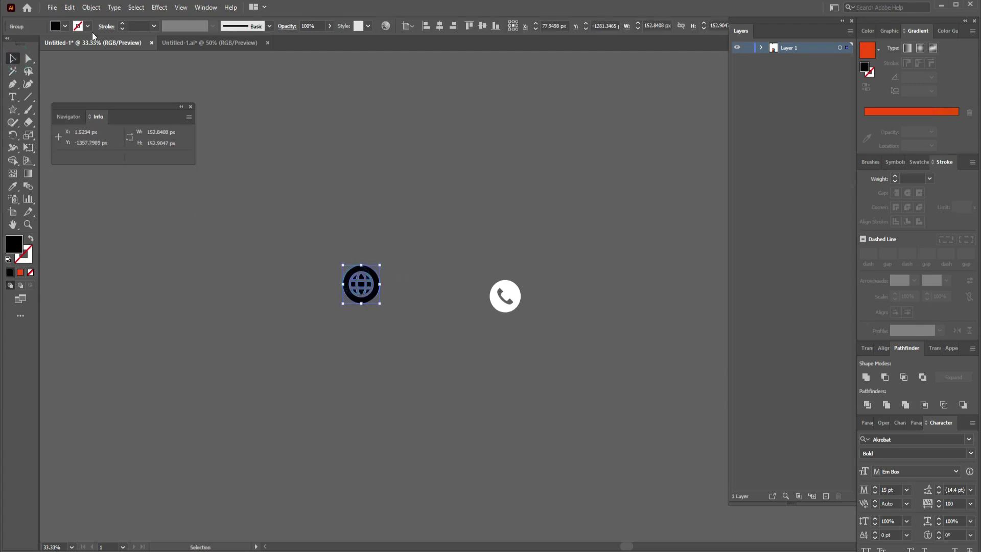
left_click(67, 24)
left_click(22, 47)
left_click(378, 203)
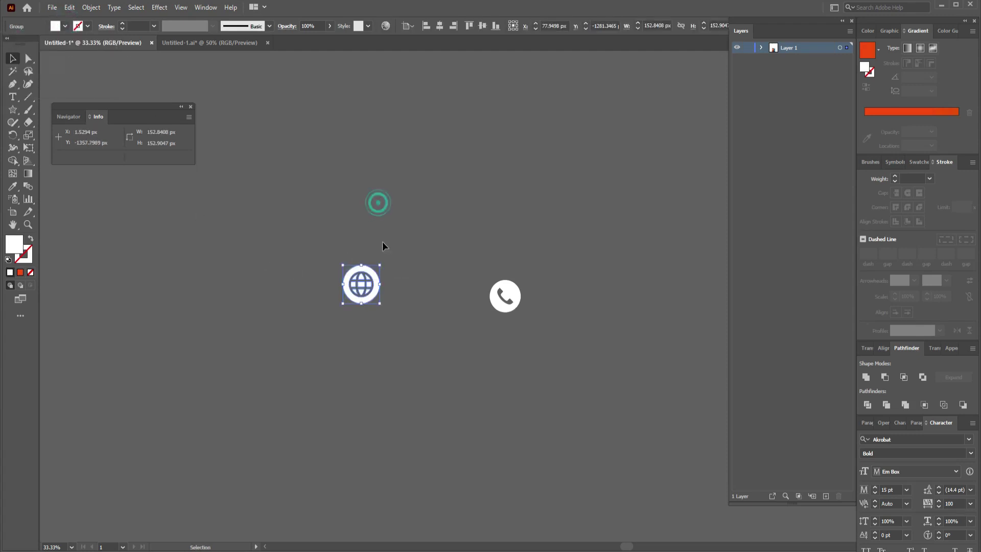
- Shrink both icons and add the website text in white at 31 pt beneath them
left_click_drag(380, 263, 374, 270)
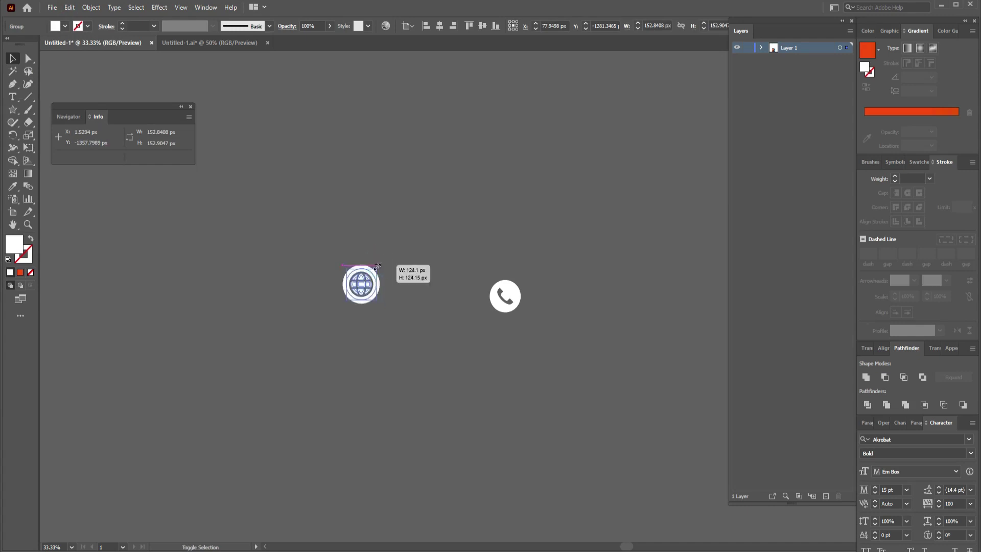
mouse_move(505, 300)
left_mouse_down()
mouse_move(394, 287)
mouse_move(403, 271)
mouse_move(370, 276)
mouse_move(380, 287)
mouse_move(364, 289)
mouse_move(388, 279)
left_mouse_up()
left_click(406, 269)
left_click(503, 311)
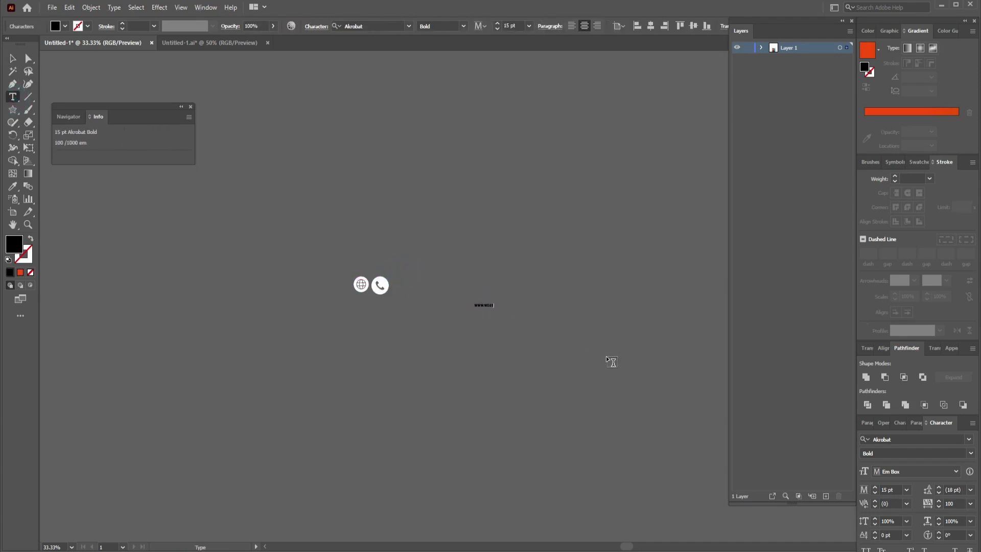
key("Escape")
left_click_drag(492, 306, 383, 306)
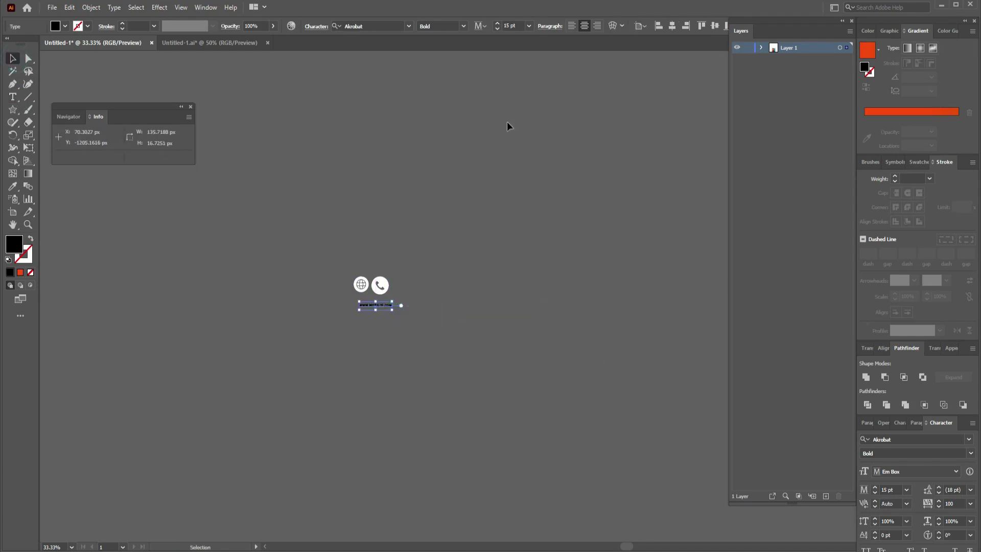
left_click(497, 23)
left_click(497, 23)
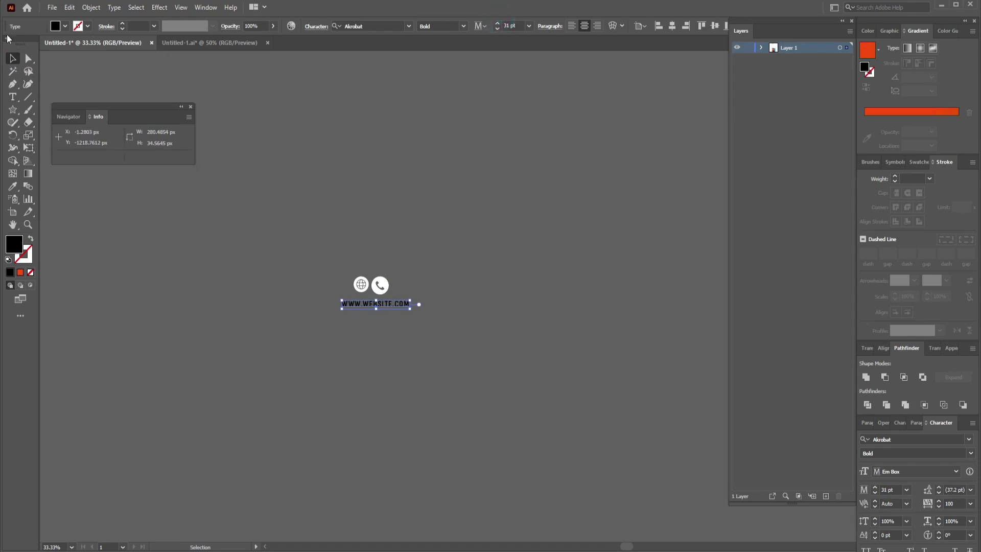
left_click(65, 26)
left_click(24, 43)
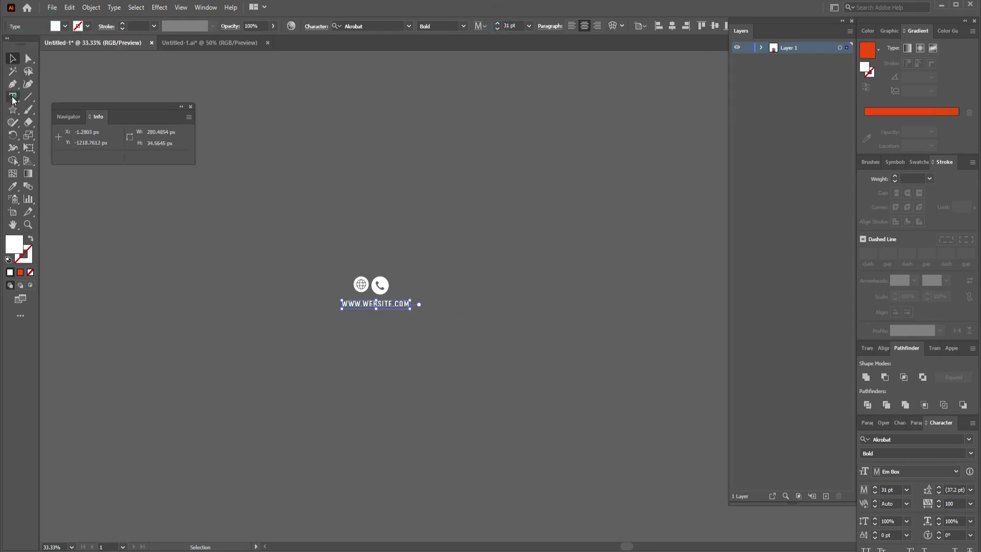
- Add a sample phone number as a new white text line
left_click(13, 97)
left_click(438, 309)
type("90 23")
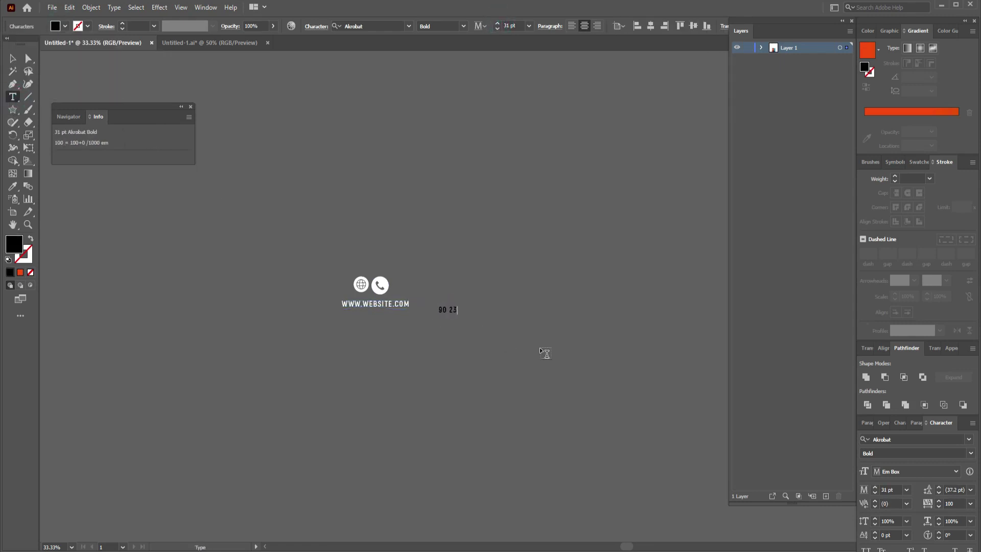
type("6 256 7896")
left_click(65, 26)
left_click(24, 43)
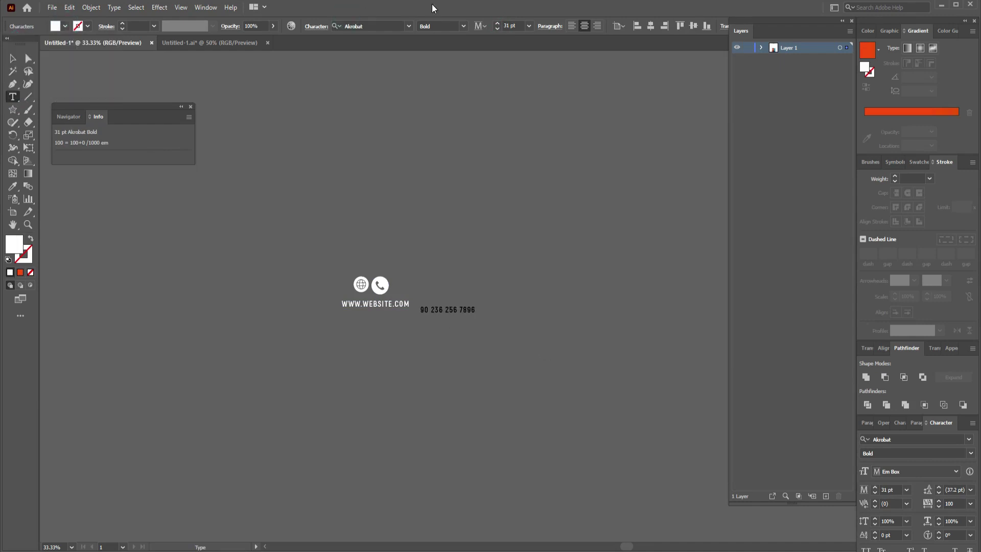
left_click(13, 58)
left_click(65, 26)
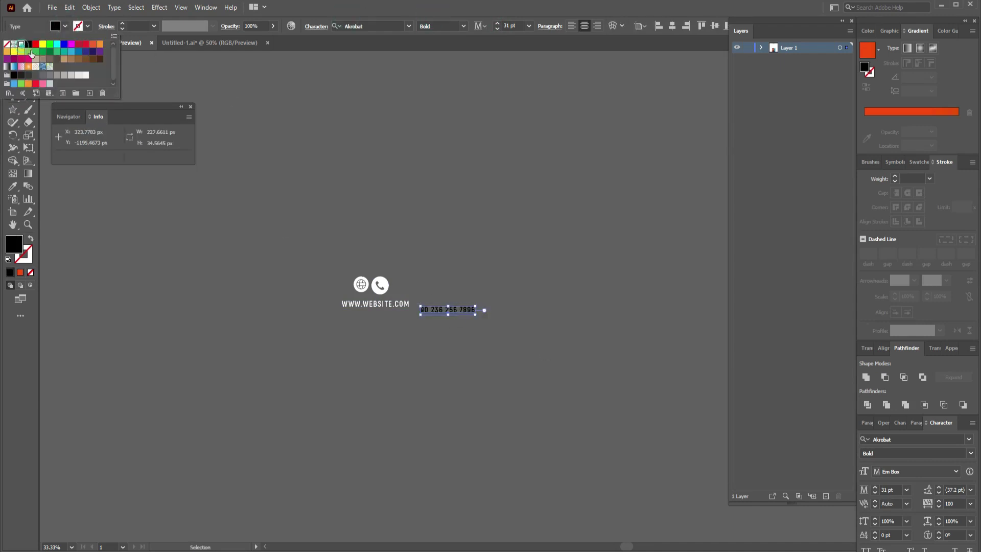
left_click(24, 43)
- Place the website text beside the globe and the phone number beside the phone icon, then group everything
left_click_drag(380, 285, 393, 341)
left_click_drag(448, 309, 433, 338)
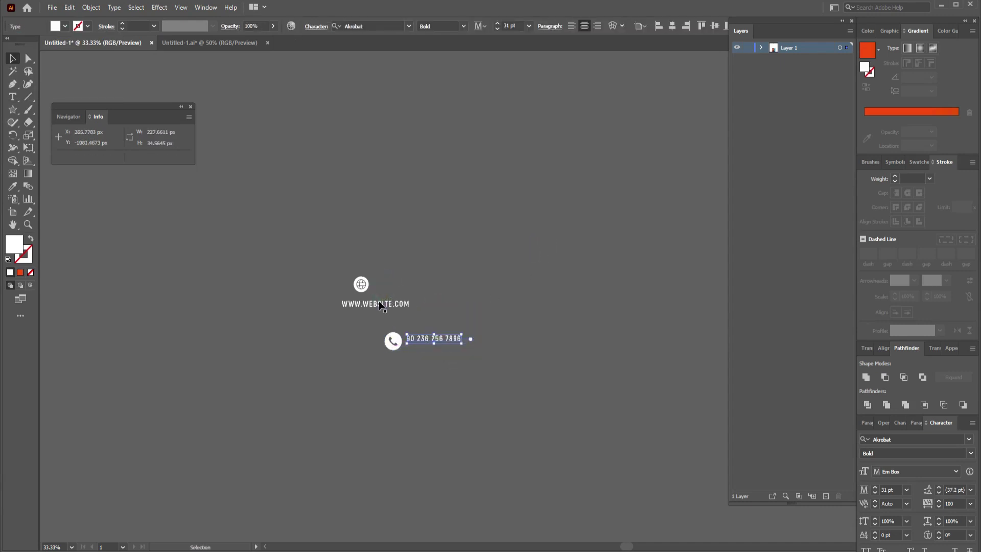
left_click_drag(390, 300, 423, 282)
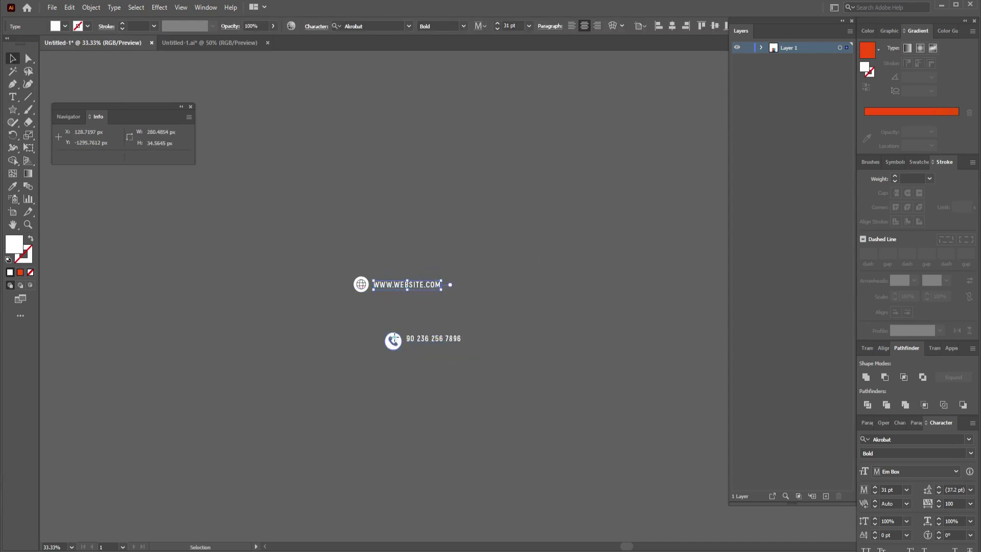
left_click(403, 331)
left_click(488, 325)
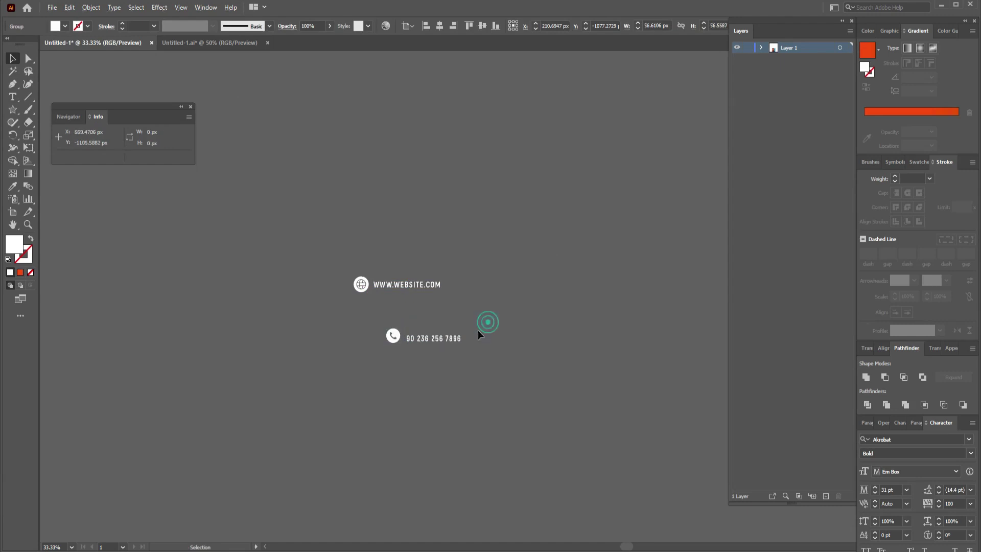
key("ctrl+a")
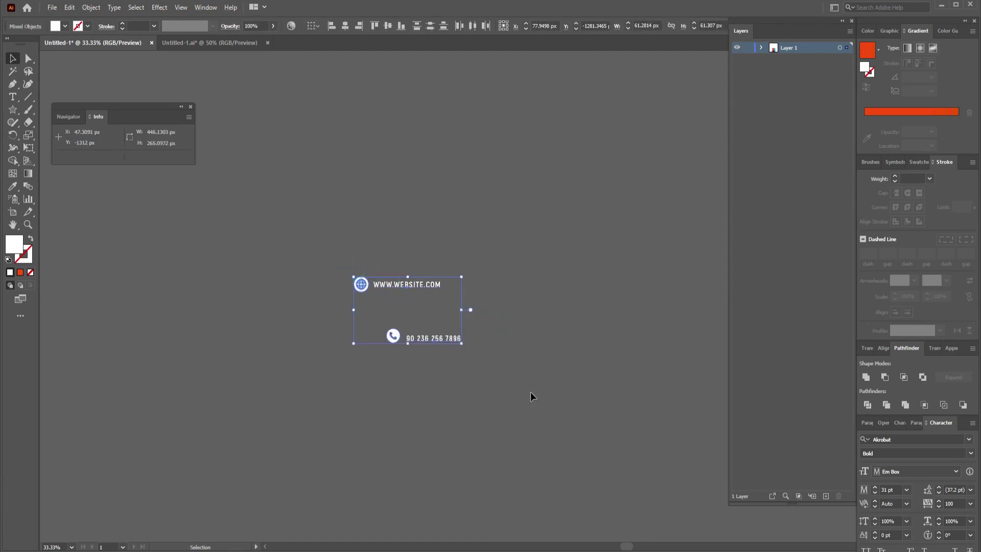
right_click(428, 288)
left_click(459, 366)
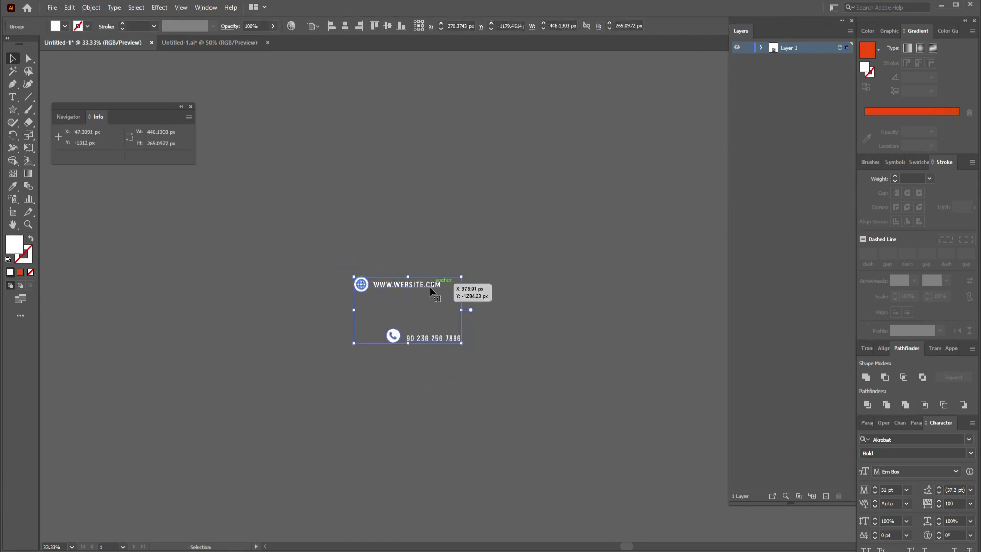
left_click_drag(429, 288, 531, 531)
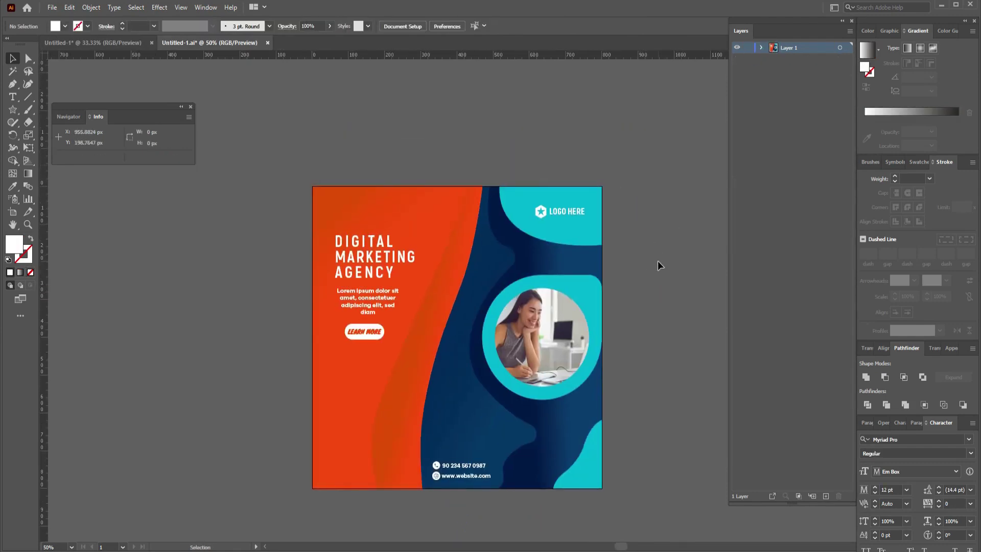
- Inspect the flyer's headline lines and Lorem paragraph by selecting each
left_click_drag(657, 263, 615, 262)
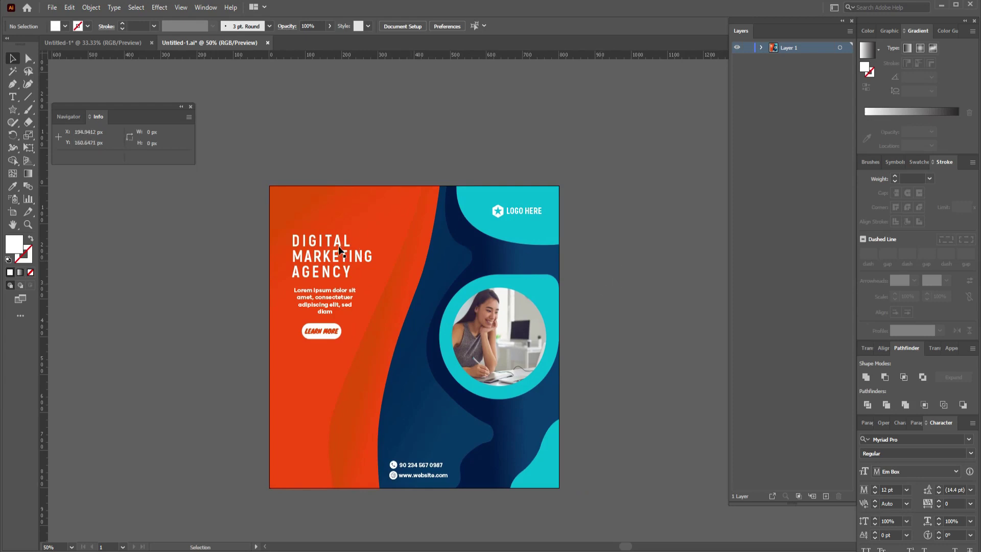
left_click_drag(339, 249, 336, 262)
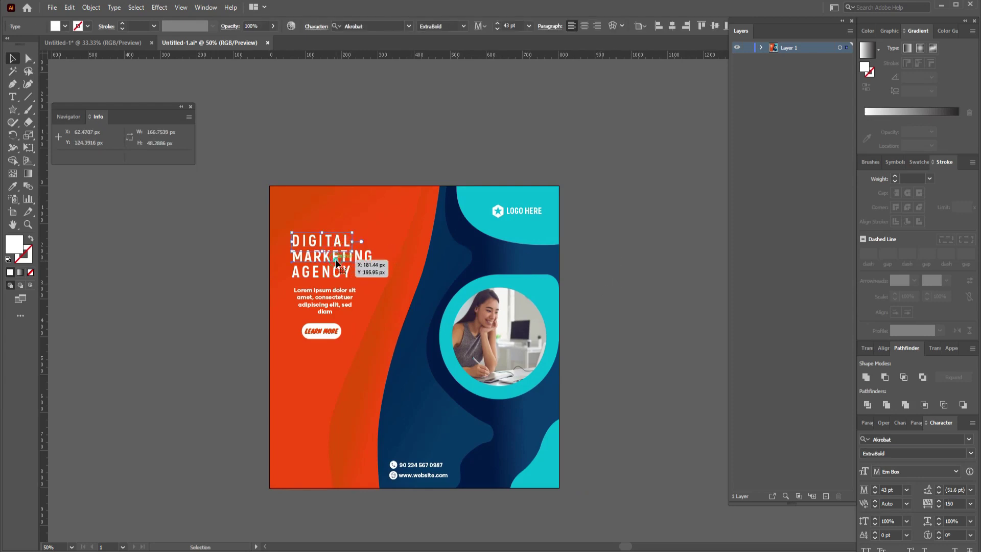
left_click(336, 262)
left_click(328, 306)
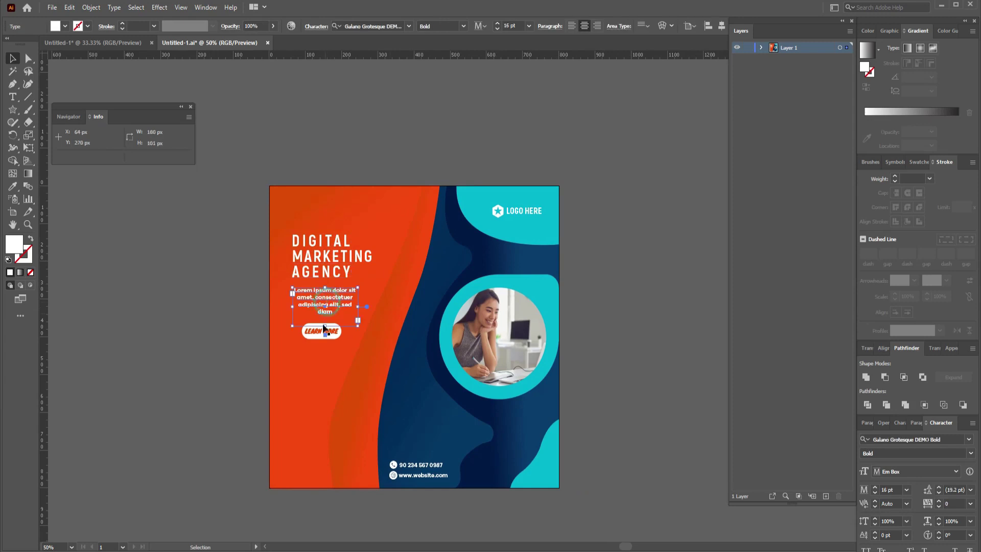
left_click(673, 338)
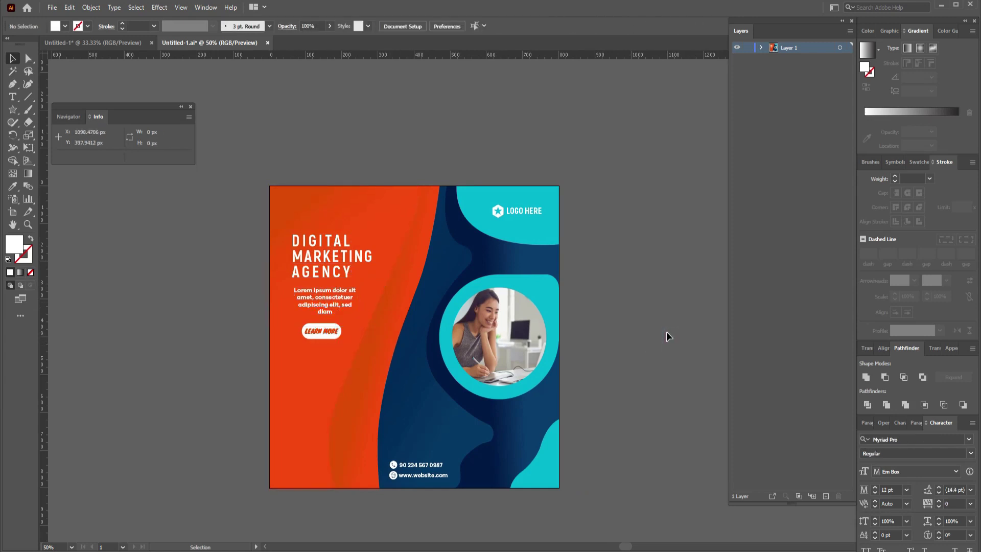
- Lock the background shapes in Layer 1, leaving the DIGITAL, MARKETING and AGENCY rows unlocked
left_click(761, 48)
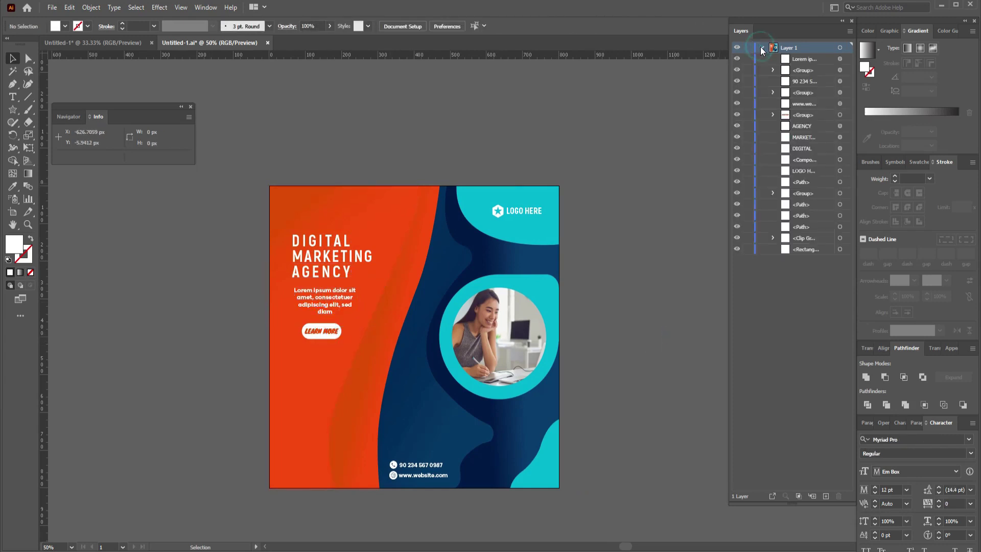
left_click_drag(748, 251, 749, 160)
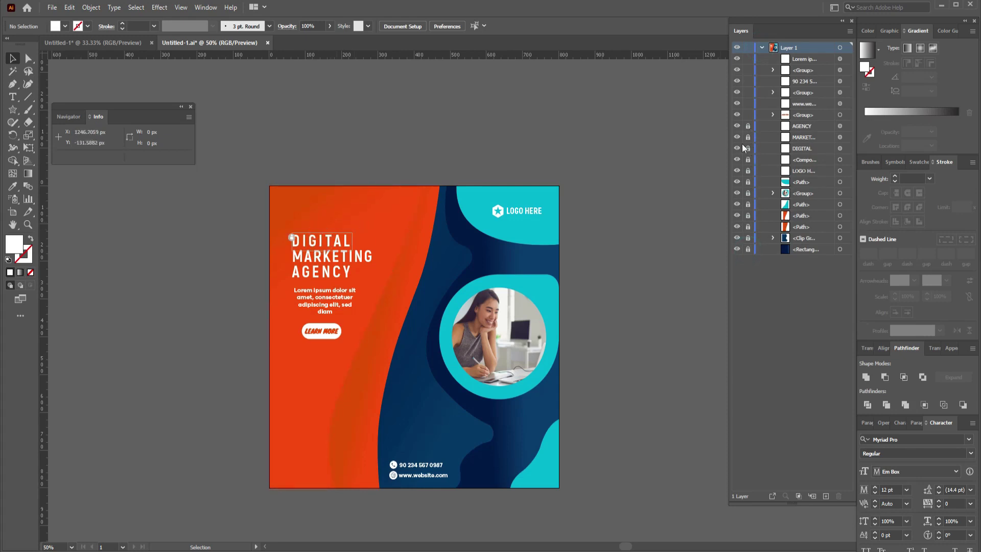
left_click_drag(749, 126, 748, 142)
left_click(749, 148)
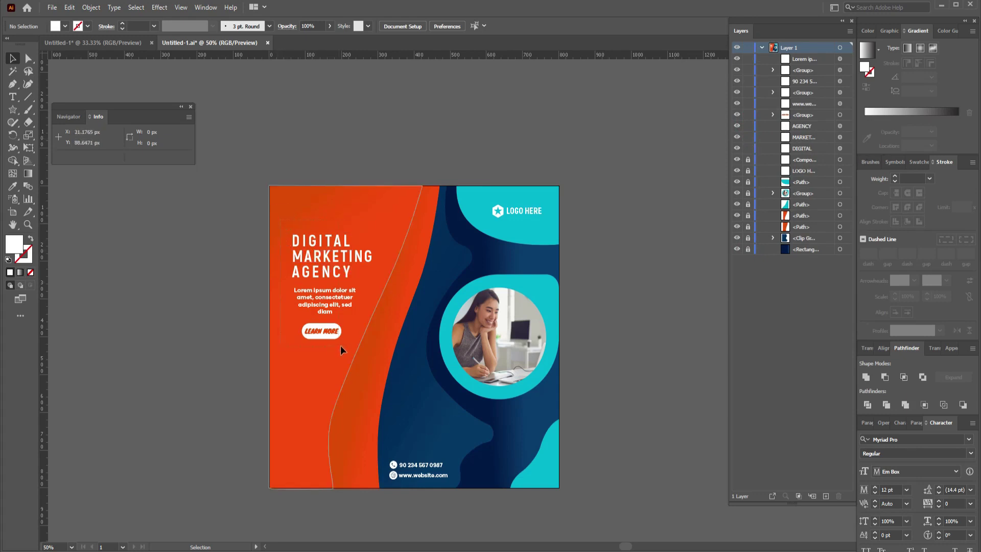
- Move the headline, body text and LEARN MORE button together about 40 px down
left_click_drag(341, 344, 329, 259)
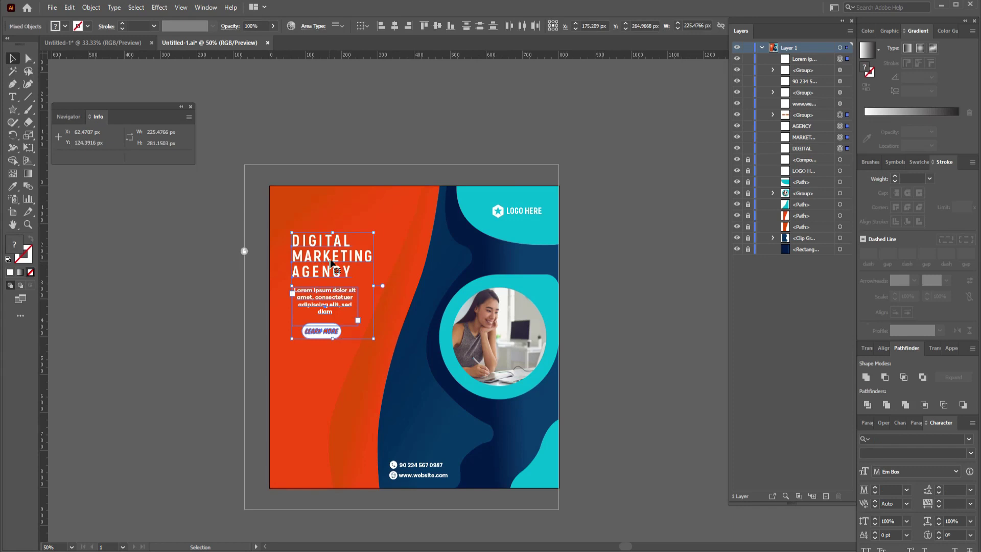
left_click(674, 241)
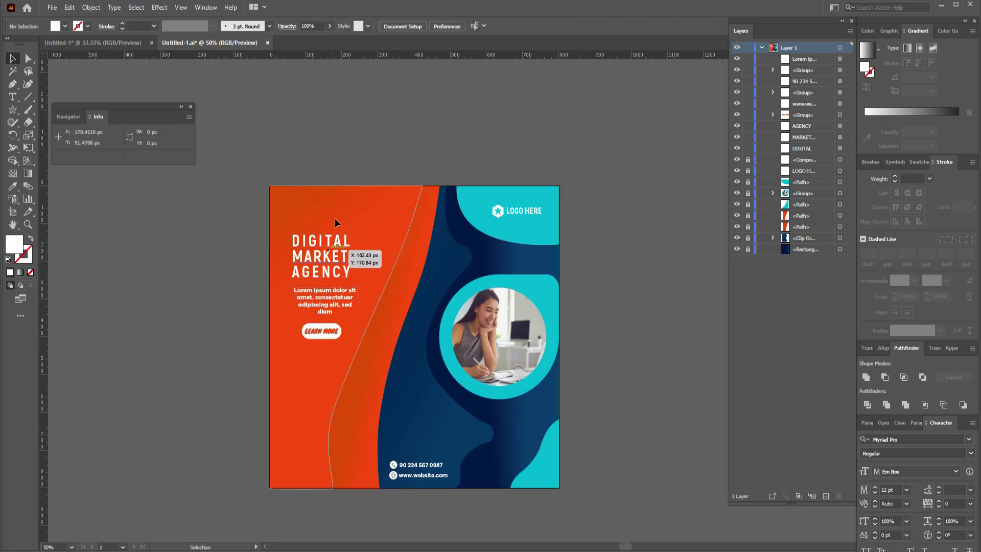
left_click_drag(324, 339, 286, 234)
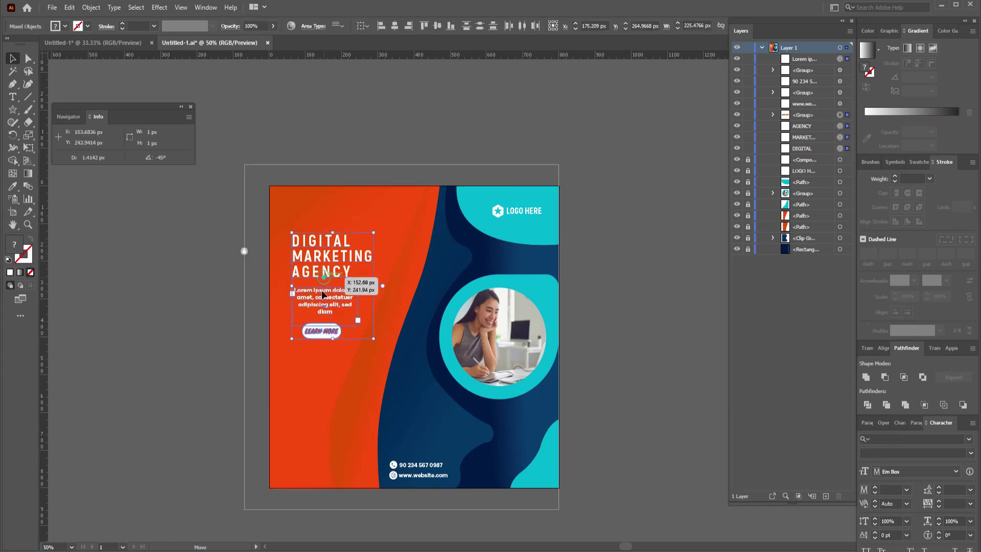
left_click_drag(323, 277, 319, 300)
left_click(594, 302)
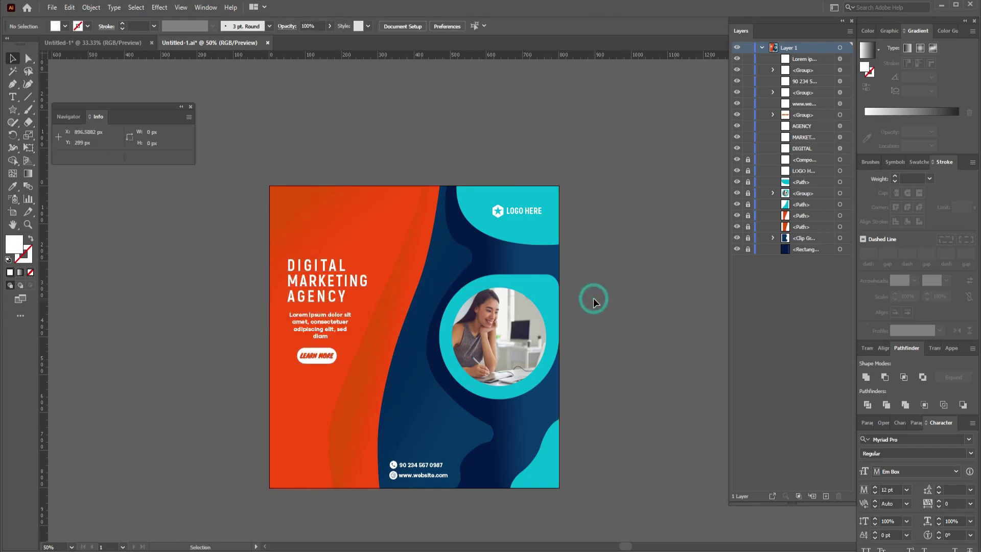